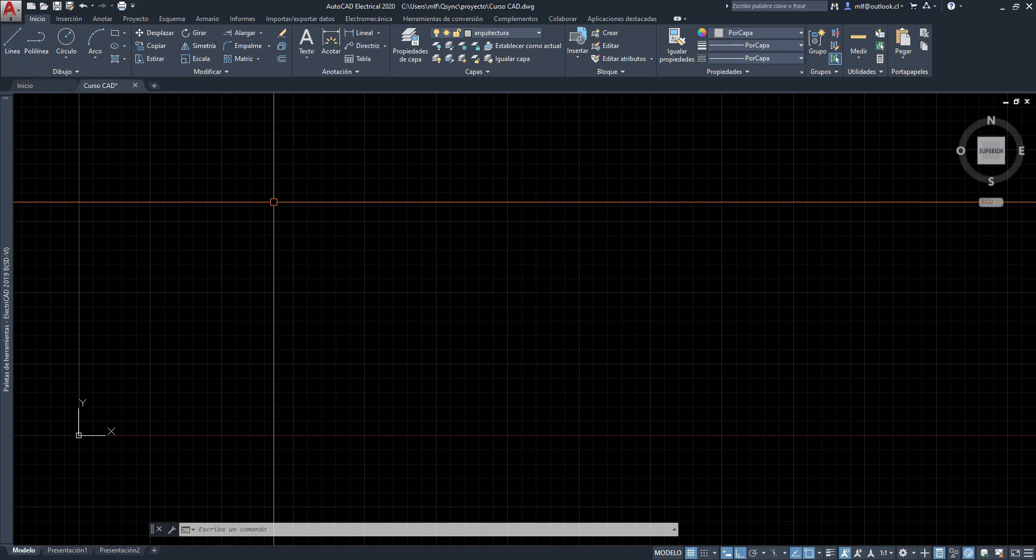
Draw a circle above the X axis, a short distance to the right of the origin.
mouse_move(302, 180)
middle_down()
mouse_move(324, 167)
mouse_move(320, 203)
middle_up()
scroll(323, 167, up, 2)
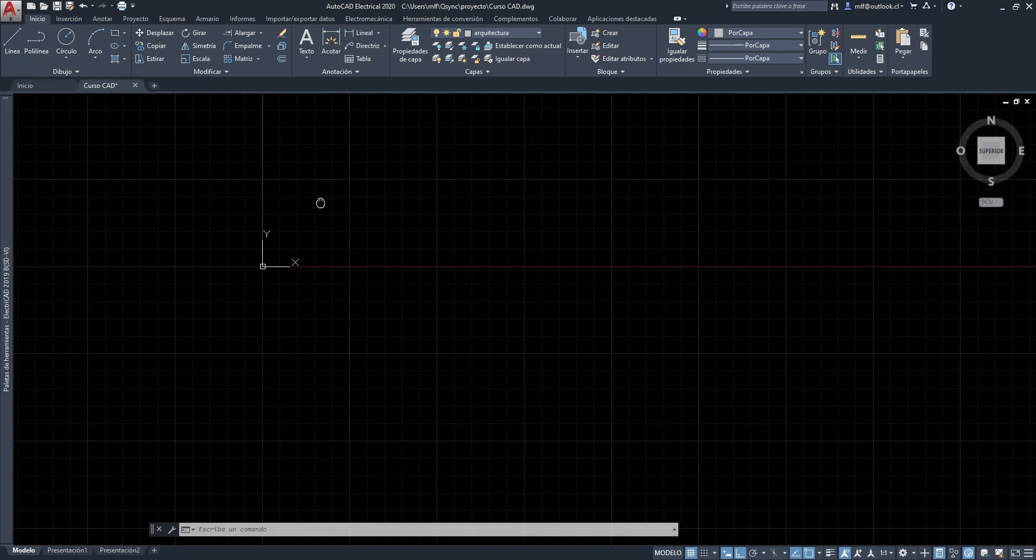
middle_drag(411, 107, 293, 225)
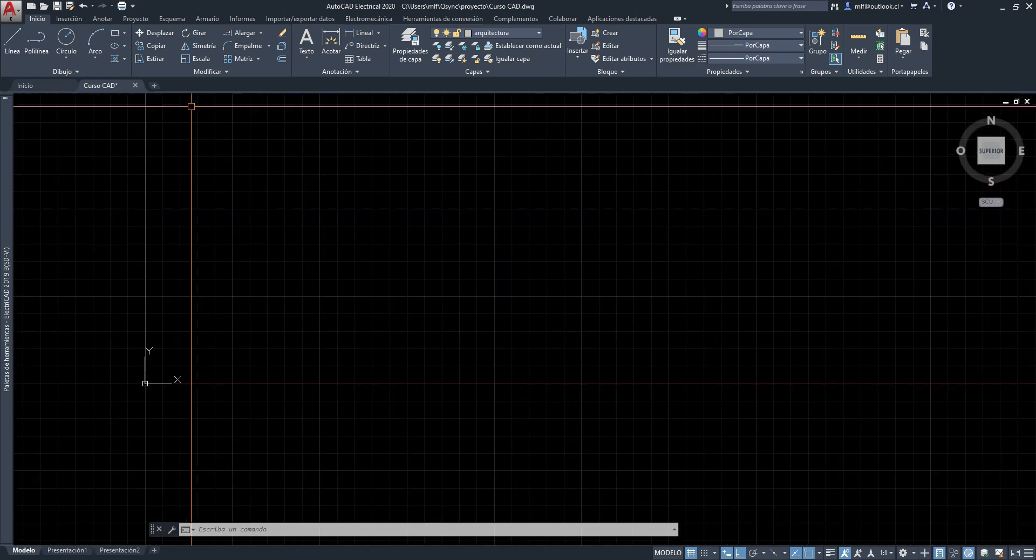
click(76, 40)
click(250, 218)
click(285, 240)
middle_drag(220, 141, 217, 170)
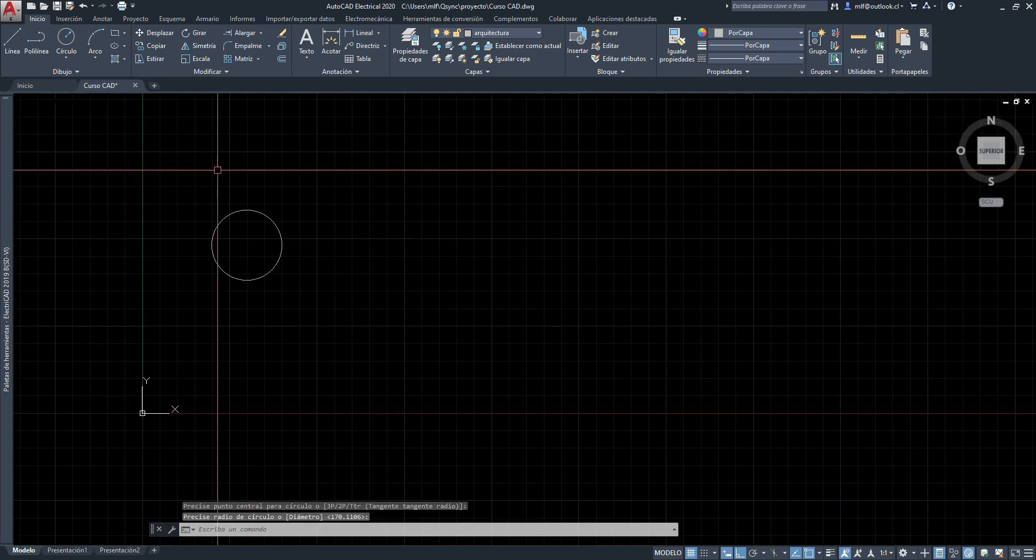
Draw a rectangle by two opposite corners just to the right of the circle, slightly wider than the circle.
click(115, 33)
click(333, 194)
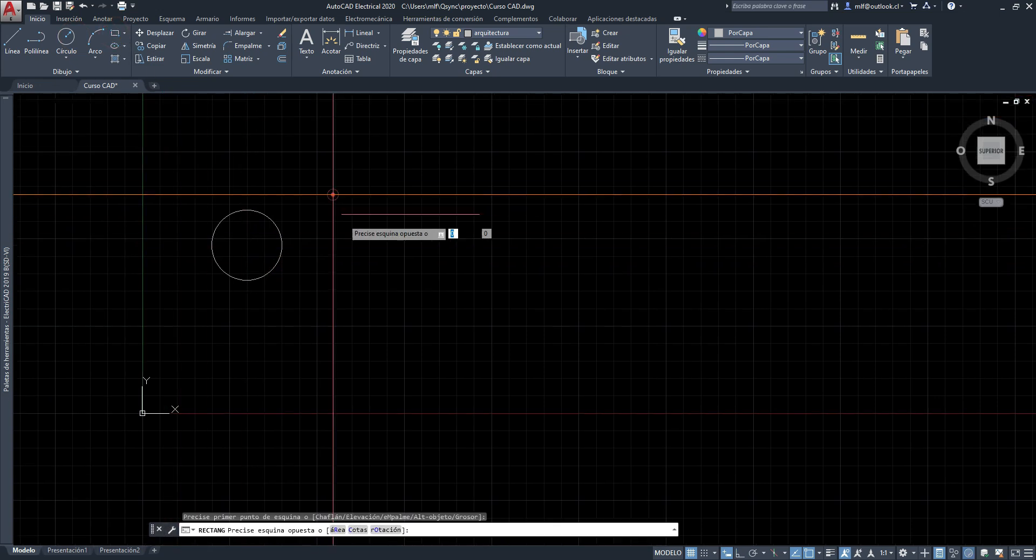
click(414, 257)
middle_drag(414, 257, 376, 278)
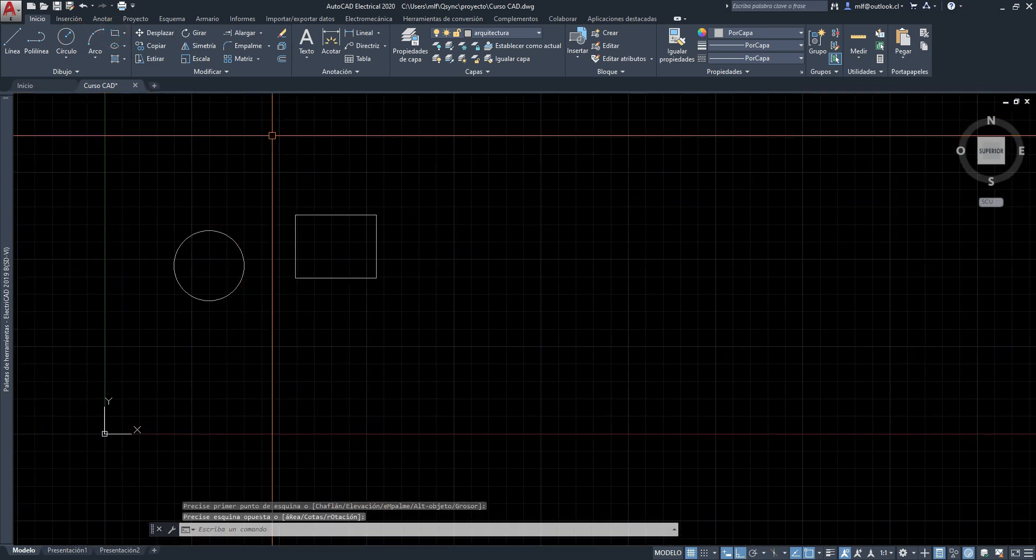
middle_drag(284, 201, 308, 185)
middle_drag(227, 171, 322, 143)
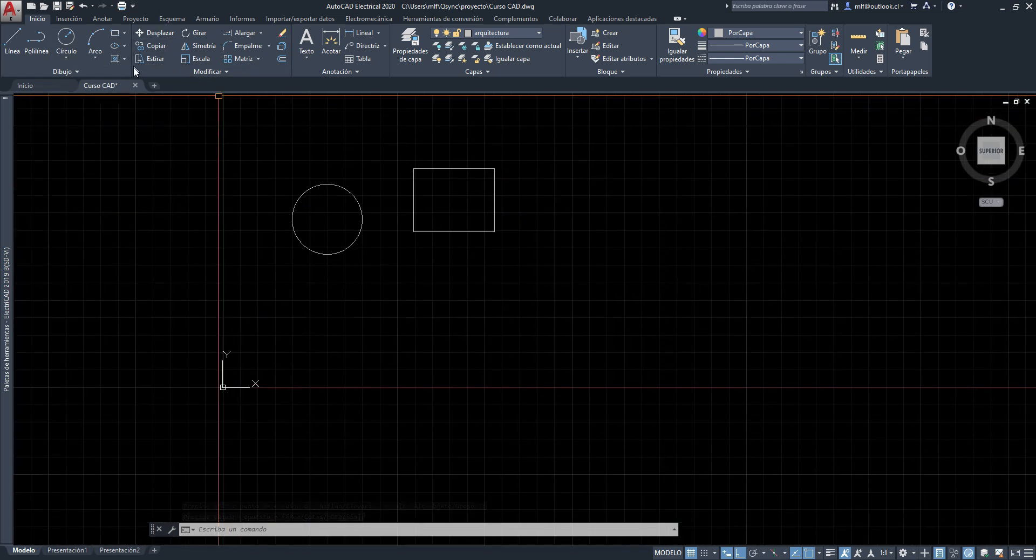
middle_drag(356, 174, 257, 187)
scroll(257, 183, up, 2)
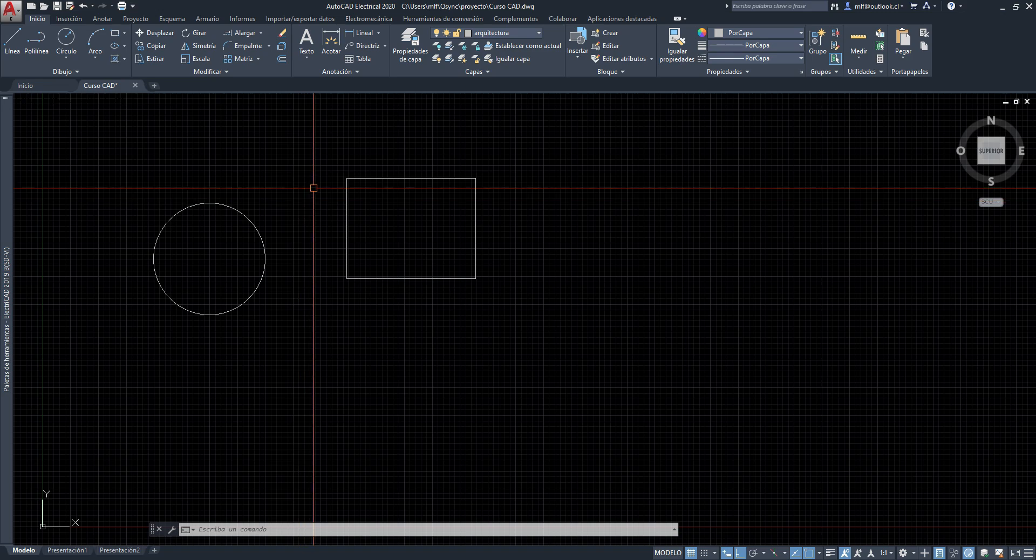
middle_drag(316, 188, 198, 250)
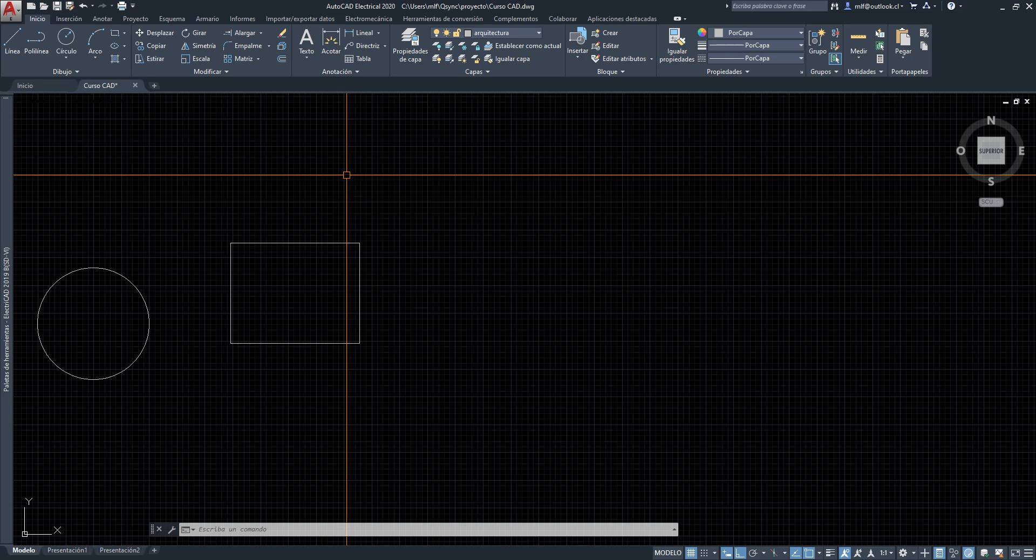
Select the rectangle and the circle one after the other, and clear the selection.
click(326, 162)
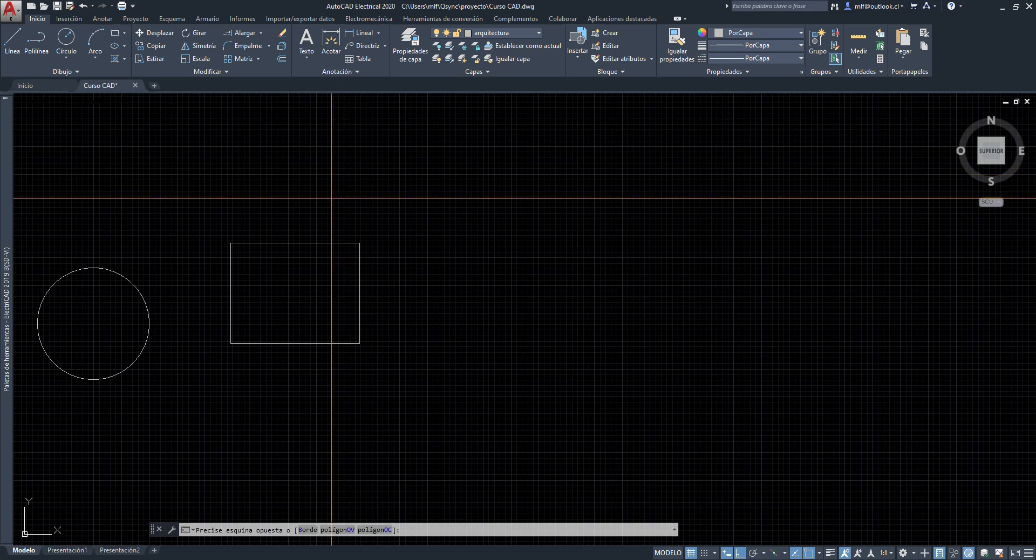
click(291, 242)
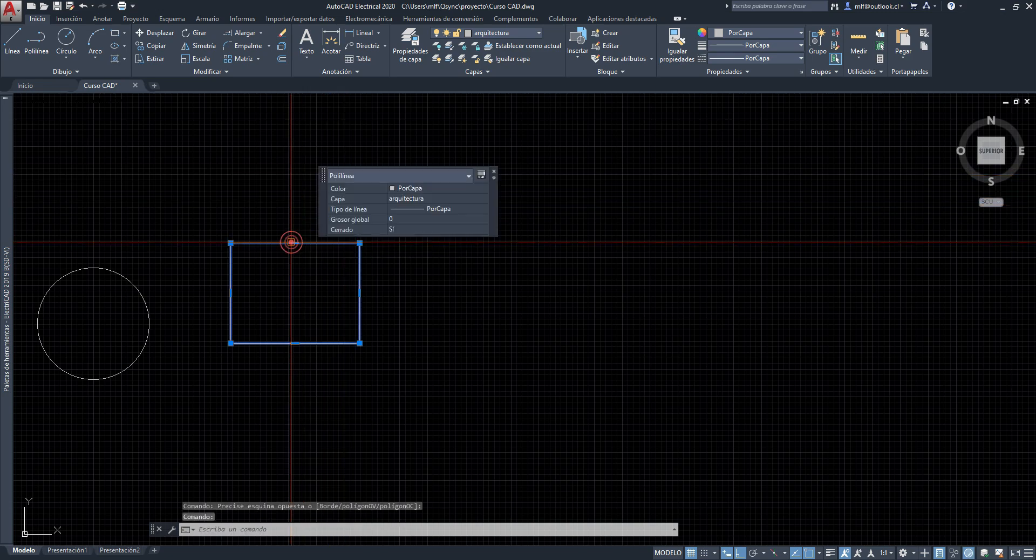
click(113, 271)
key(Escape)
Select the rectangle and the circle together with a crossing selection, and clear the selection.
click(444, 158)
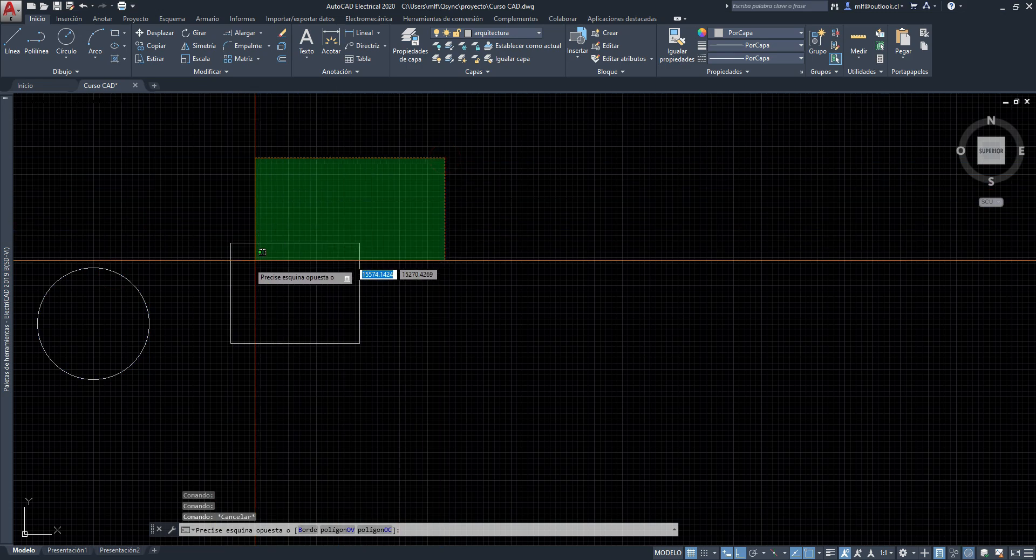
click(102, 358)
key(Escape)
Try a selection window around both shapes and a smaller one enclosing only the circle, clearing each selection.
scroll(203, 185, down, 2)
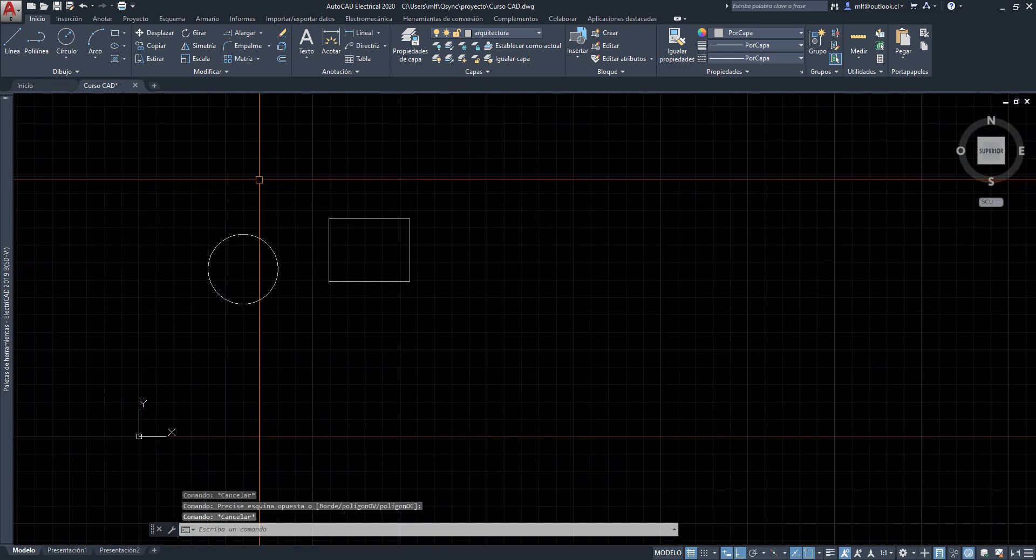
click(169, 174)
click(477, 358)
key(Escape)
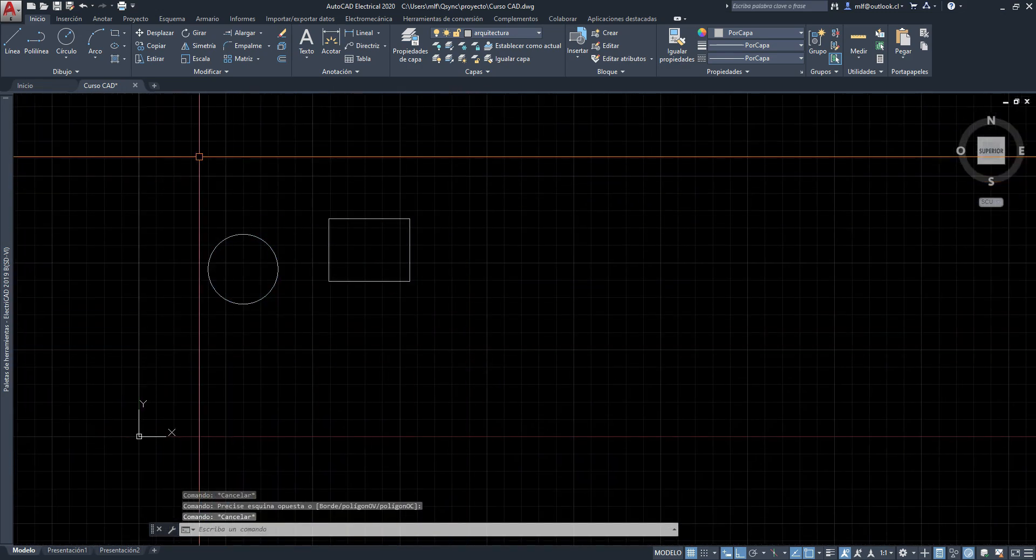
click(189, 154)
click(384, 326)
key(Escape)
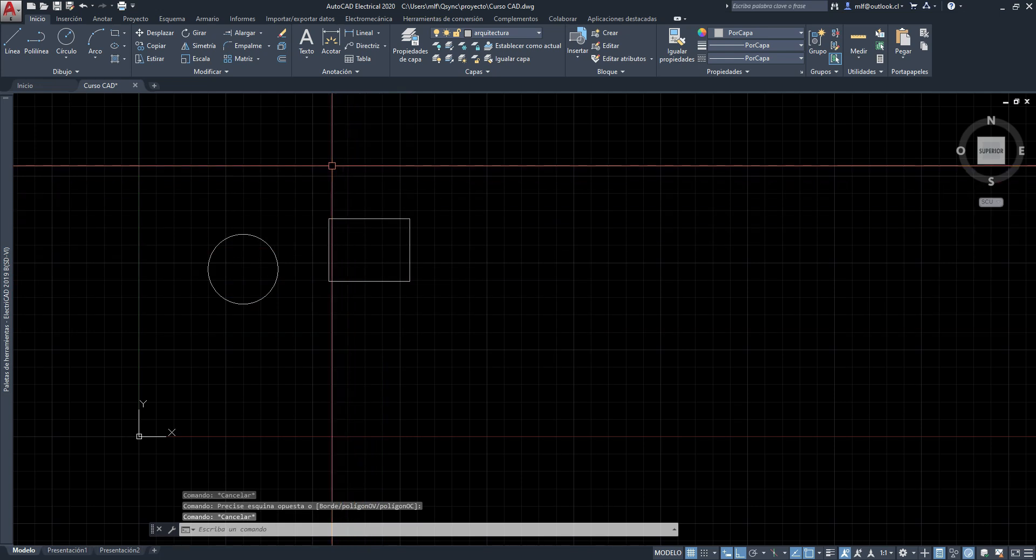
Repeat the Rectangle command to draw a second rectangle above and to the right of the first one.
middle_drag(338, 168, 300, 176)
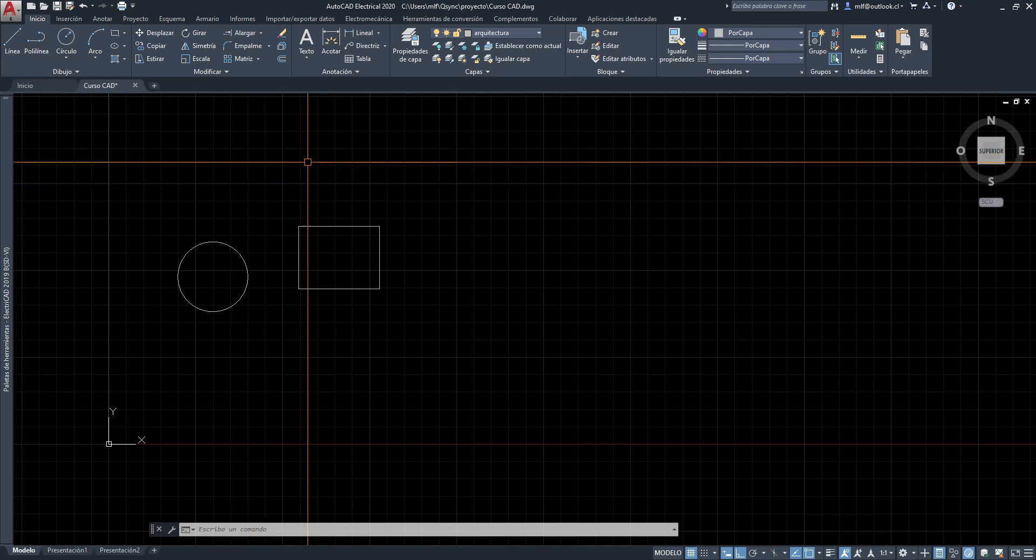
middle_drag(259, 145, 209, 164)
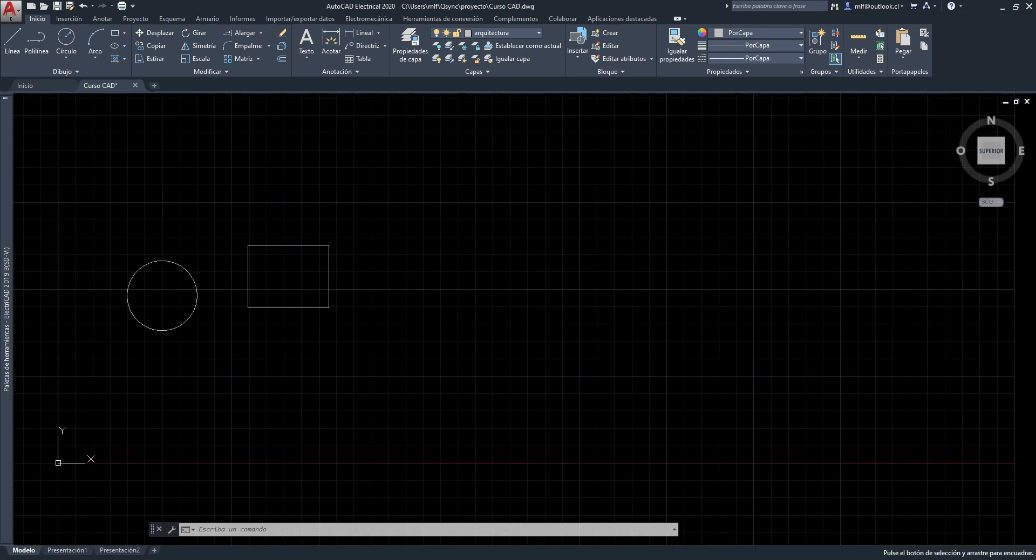
right_click(320, 162)
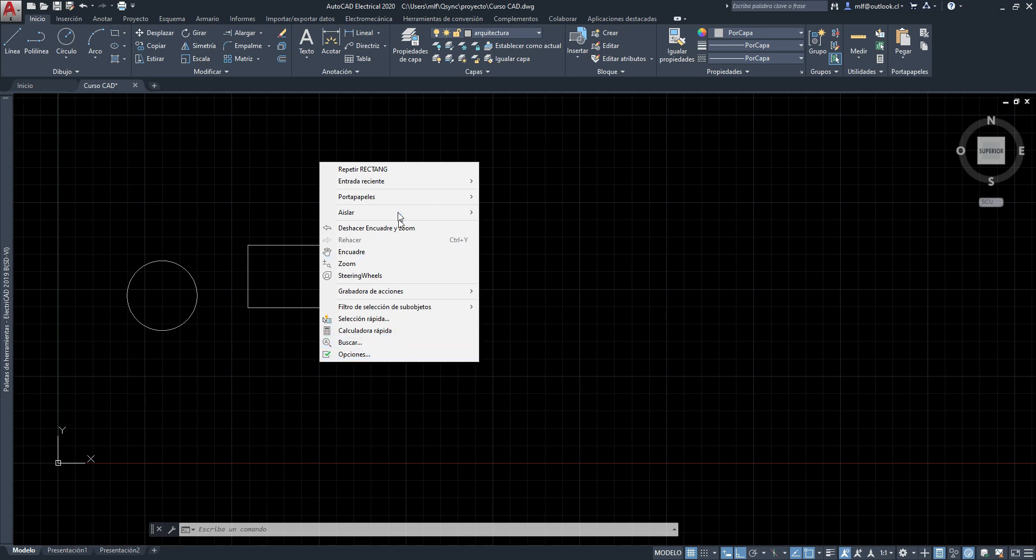
click(392, 170)
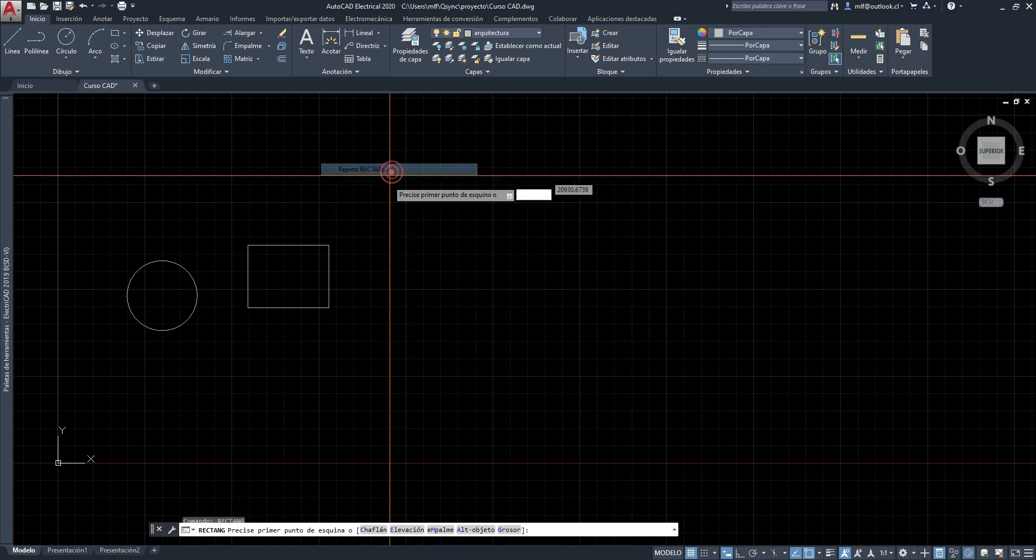
click(380, 183)
click(474, 246)
key(Escape)
Review the recent commands and the other options in the drawing area's context menu, and dismiss it.
right_click(455, 162)
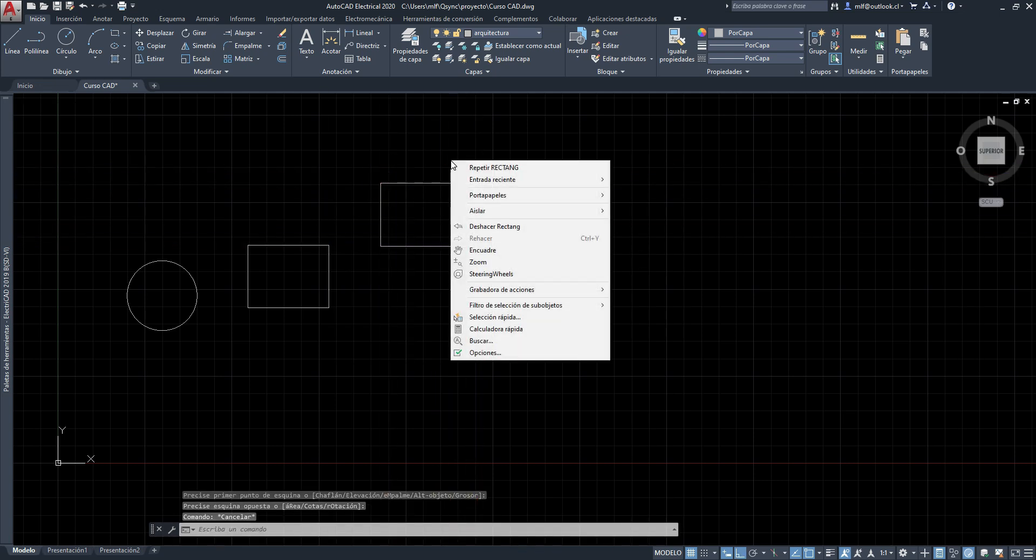
mouse_move(478, 179)
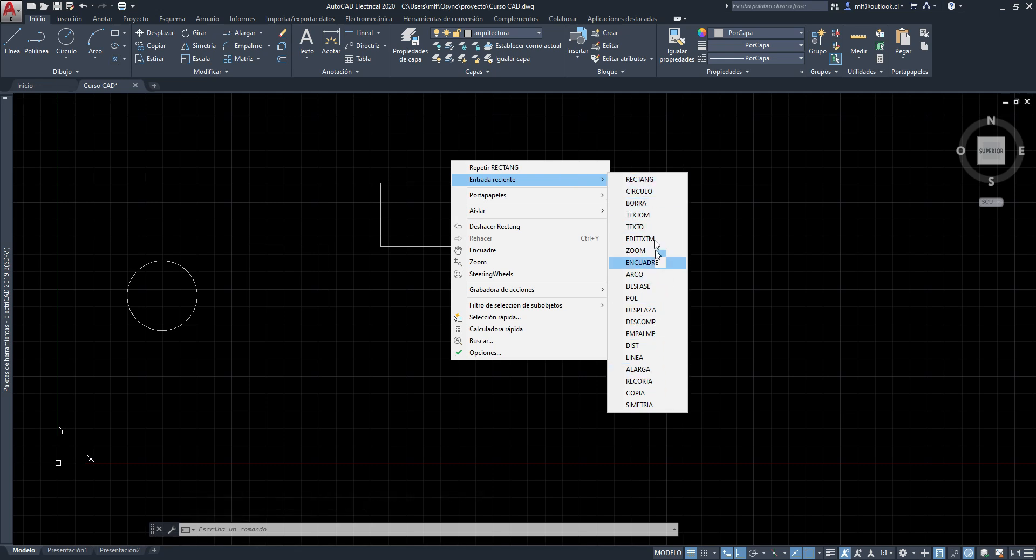
mouse_move(571, 194)
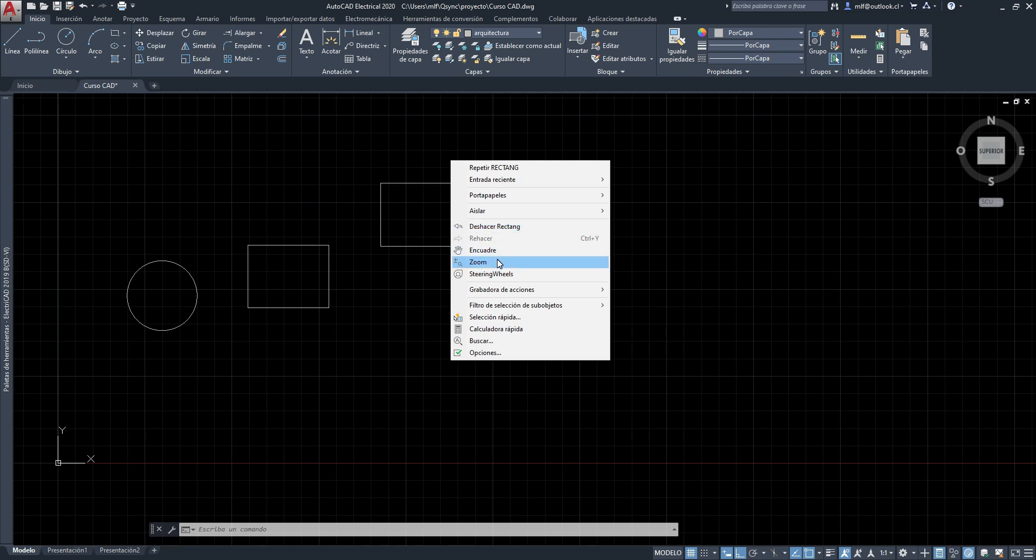
click(348, 187)
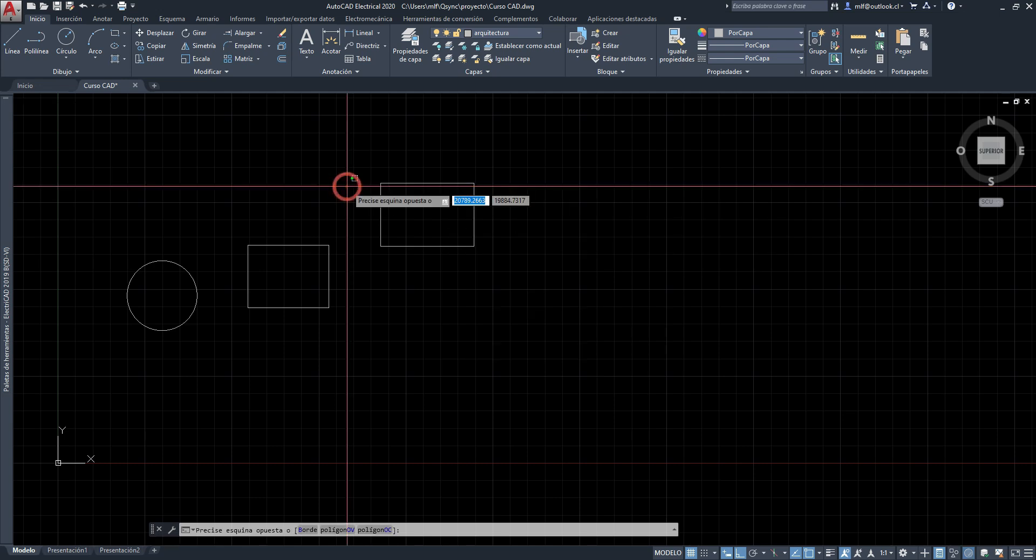
middle_drag(350, 174, 334, 199)
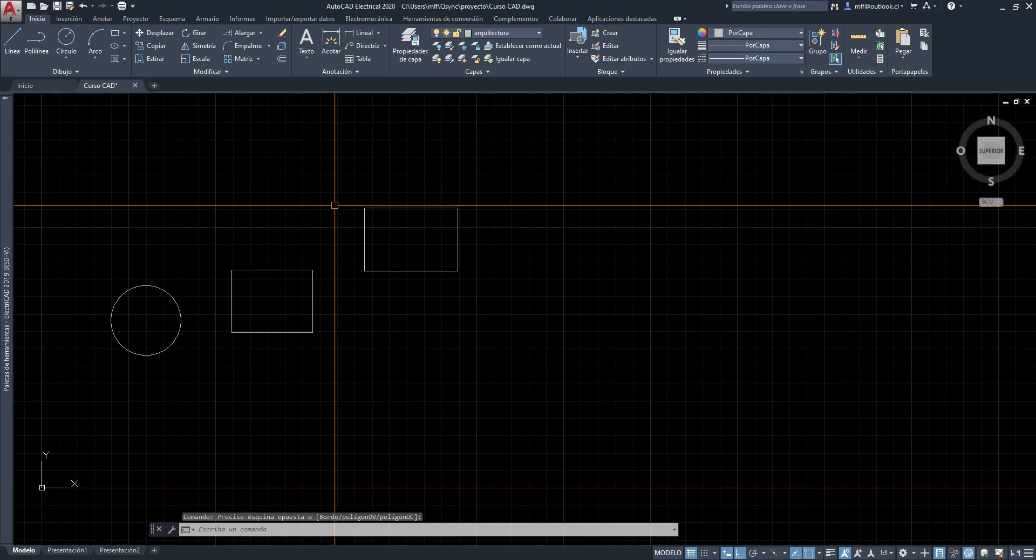
Examine the second rectangle's lower edge up close and the arrangement of all three shapes around the origin.
middle_drag(426, 240, 351, 293)
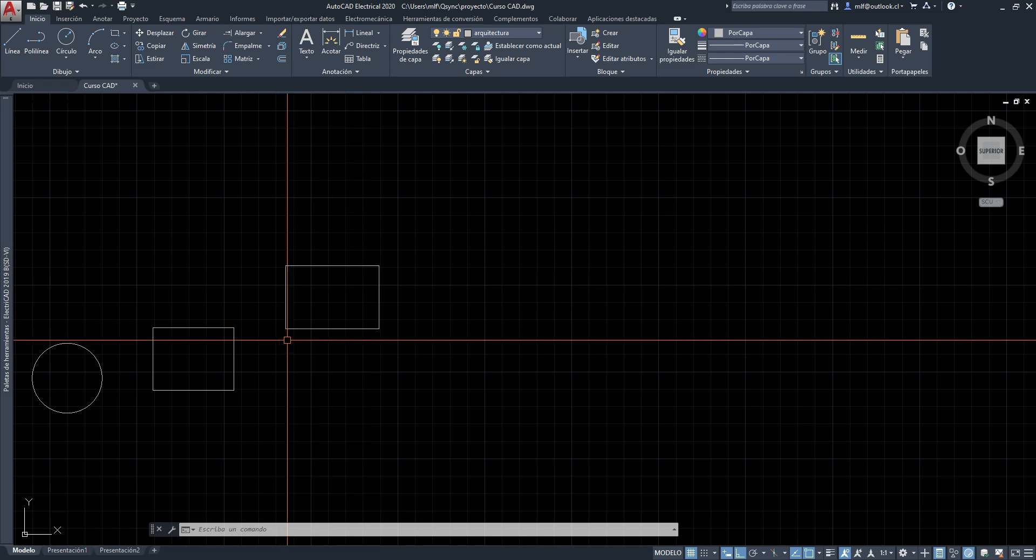
scroll(287, 340, up, 5)
scroll(304, 316, up, 5)
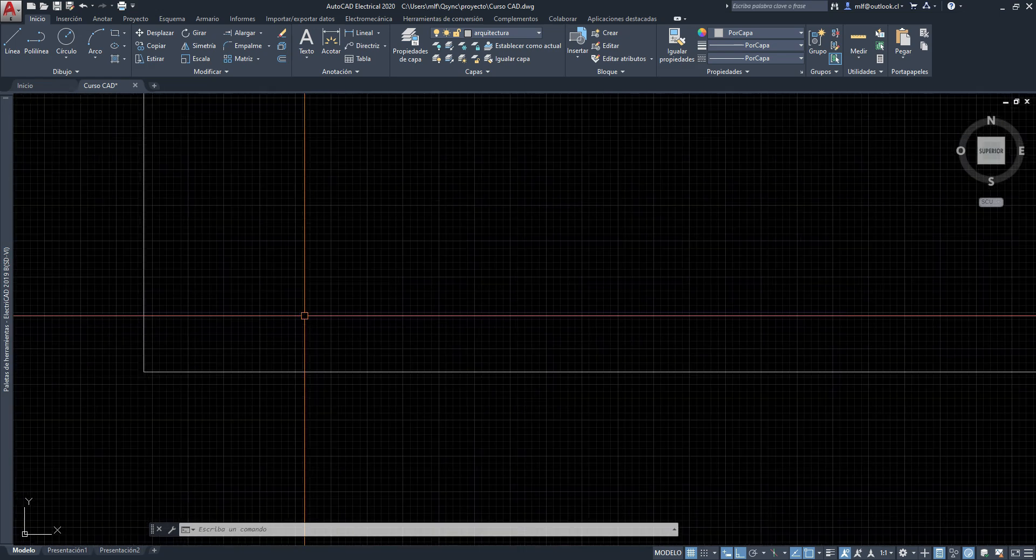
scroll(304, 316, down, 8)
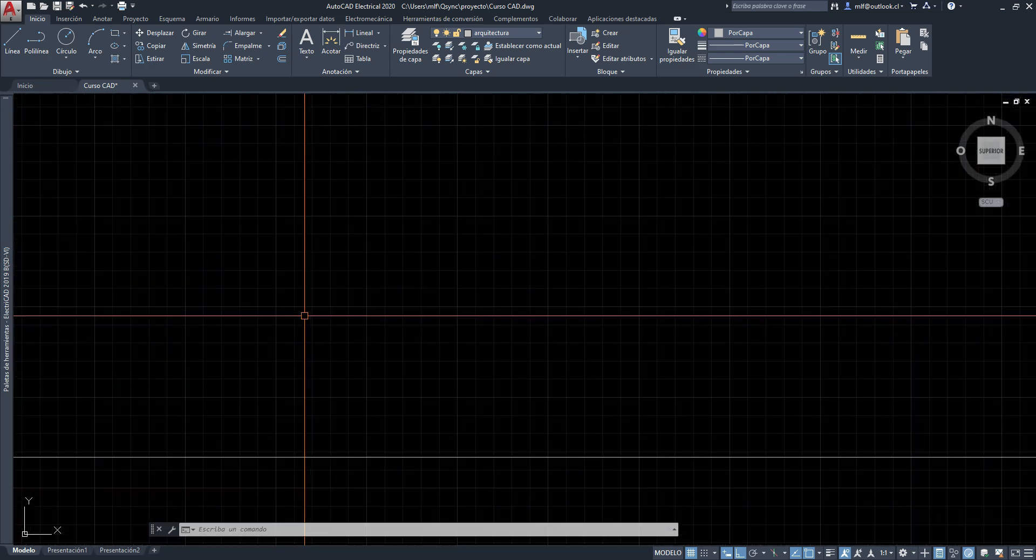
scroll(305, 316, down, 6)
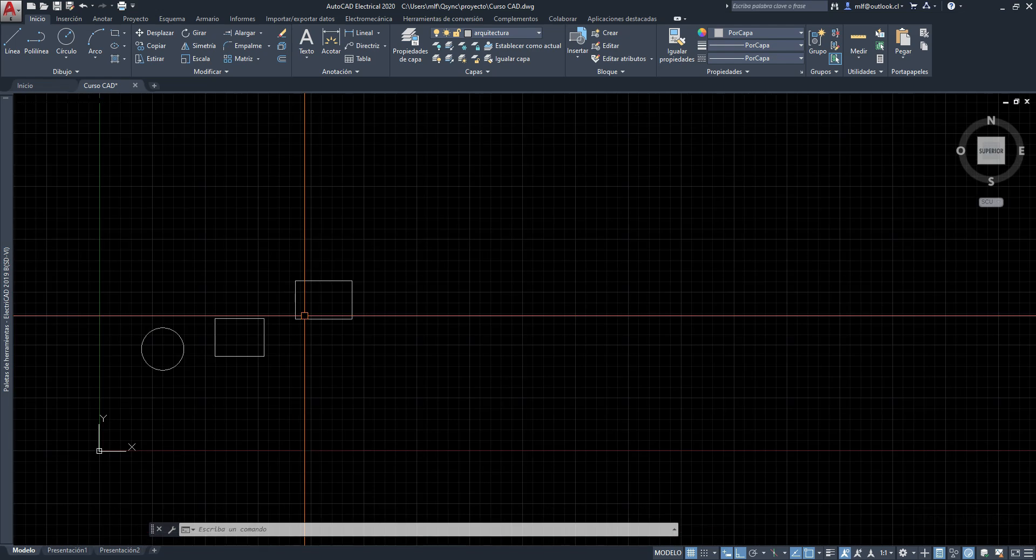
scroll(306, 316, up, 4)
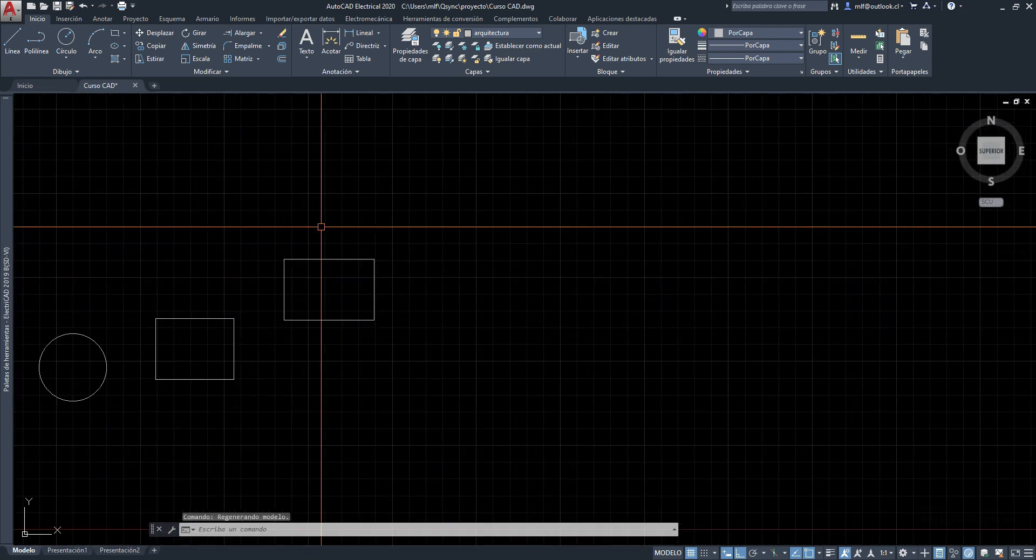
middle_drag(319, 224, 267, 193)
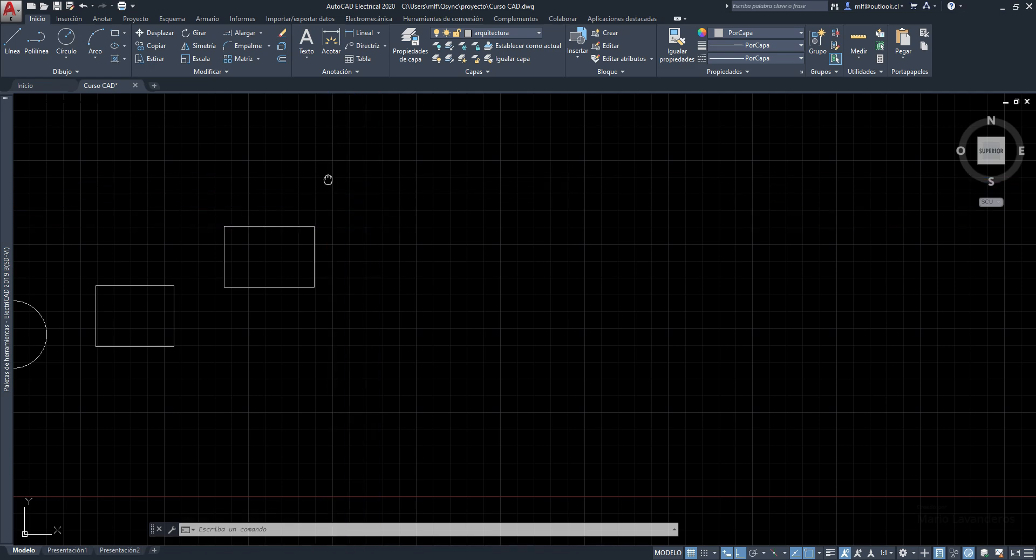
mouse_move(327, 180)
middle_down()
mouse_move(162, 190)
mouse_move(474, 171)
mouse_move(540, 235)
mouse_move(419, 208)
mouse_move(273, 225)
mouse_move(571, 209)
mouse_move(493, 235)
mouse_move(703, 211)
mouse_move(411, 199)
mouse_move(412, 187)
mouse_move(741, 188)
middle_up()
scroll(734, 192, down, 6)
middle_drag(669, 196, 394, 198)
scroll(375, 199, up, 4)
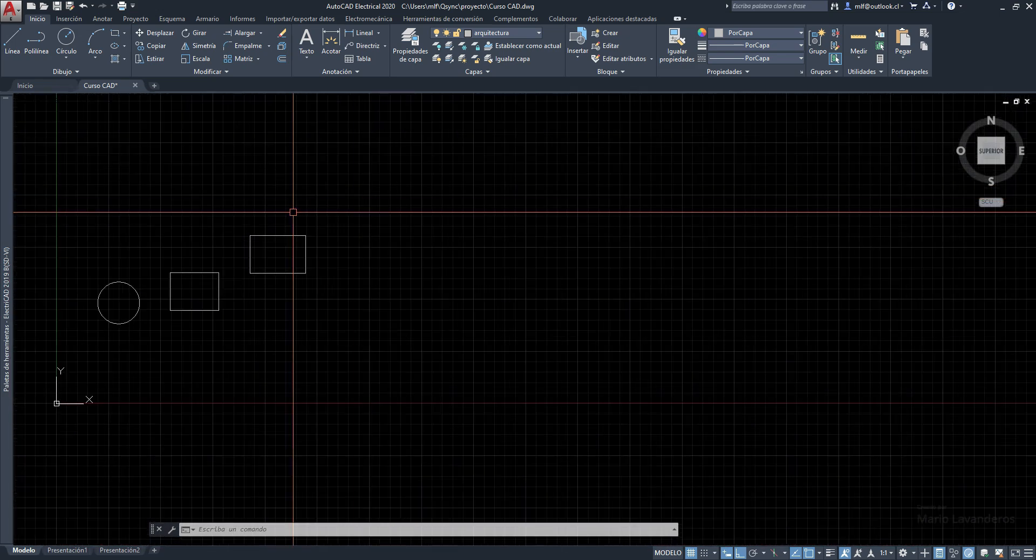
Copy the second rectangle horizontally about 145,000 units to the right.
click(293, 213)
click(259, 251)
click(153, 46)
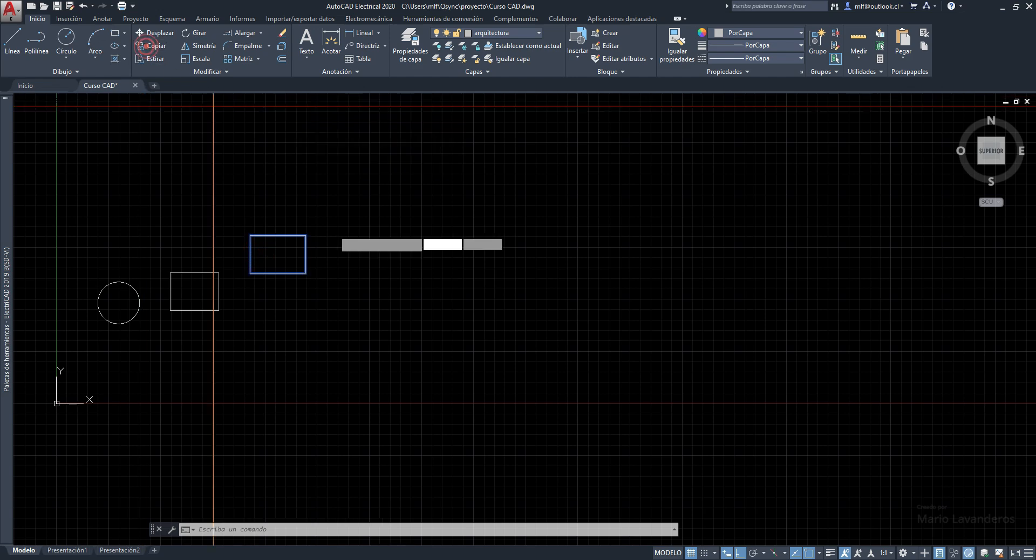
scroll(303, 242, down, 4)
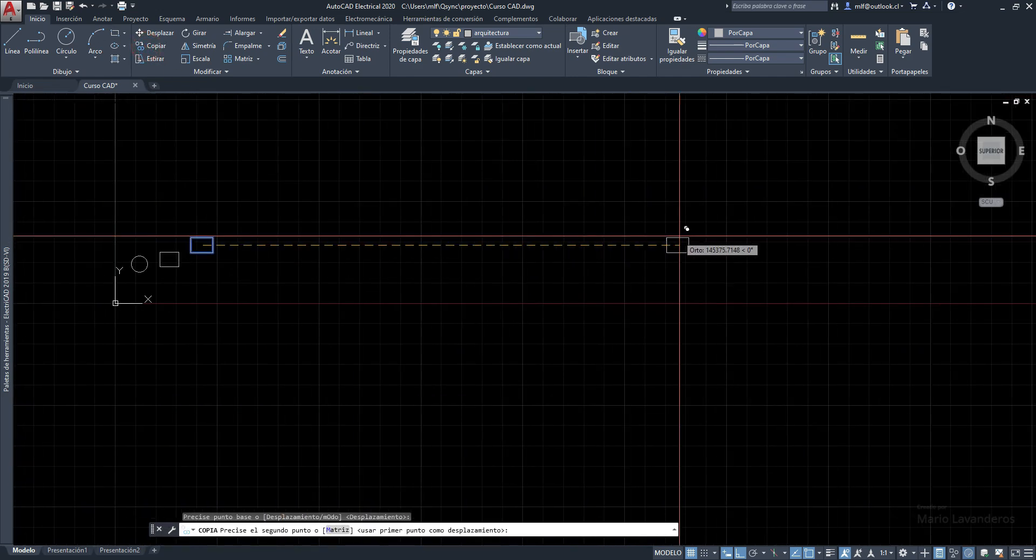
click(555, 202)
scroll(205, 242, up, 5)
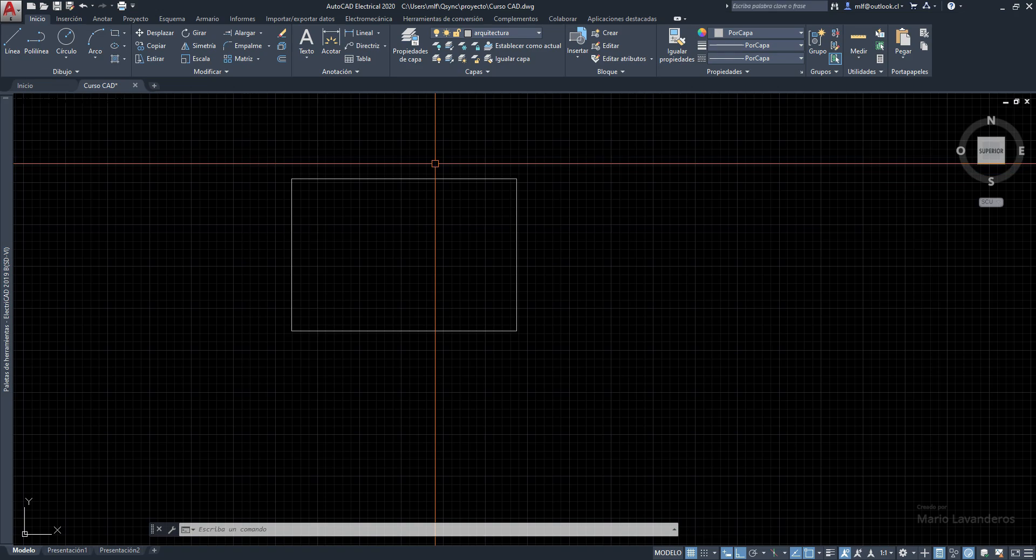
scroll(435, 163, down, 10)
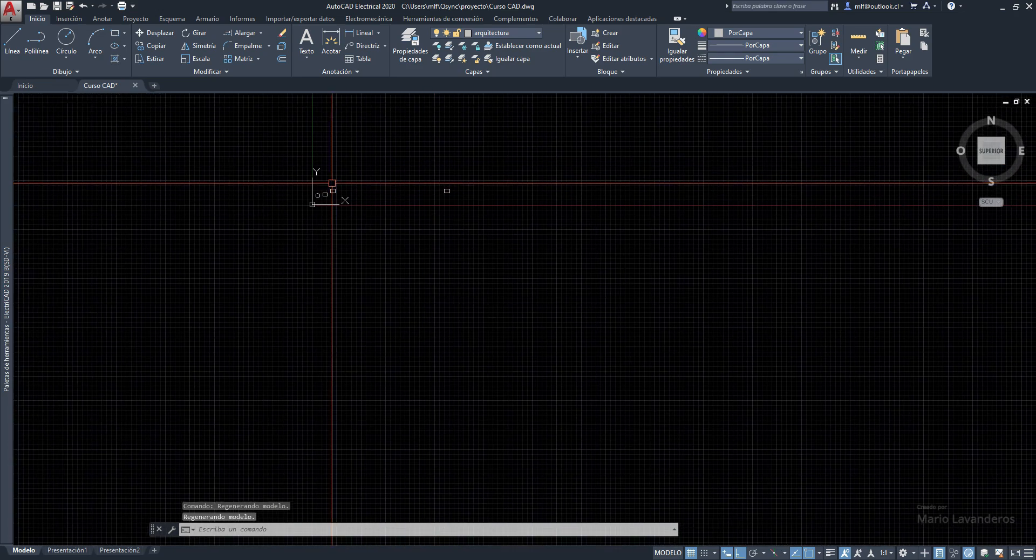
scroll(332, 182, up, 10)
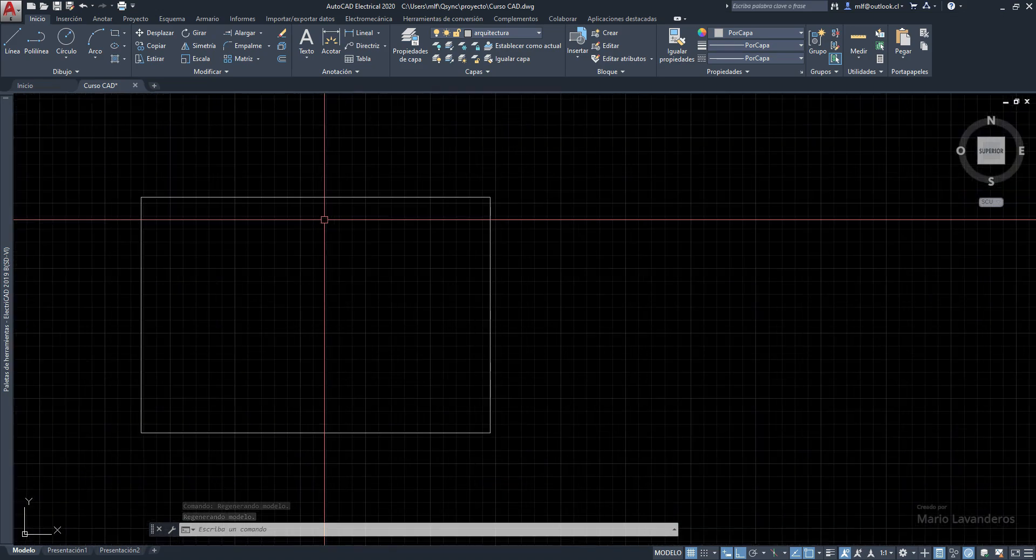
Examine the copied rectangle and its distance from the circle and the two original rectangles near the origin.
scroll(325, 219, down, 10)
middle_drag(692, 230, 342, 233)
scroll(270, 223, up, 8)
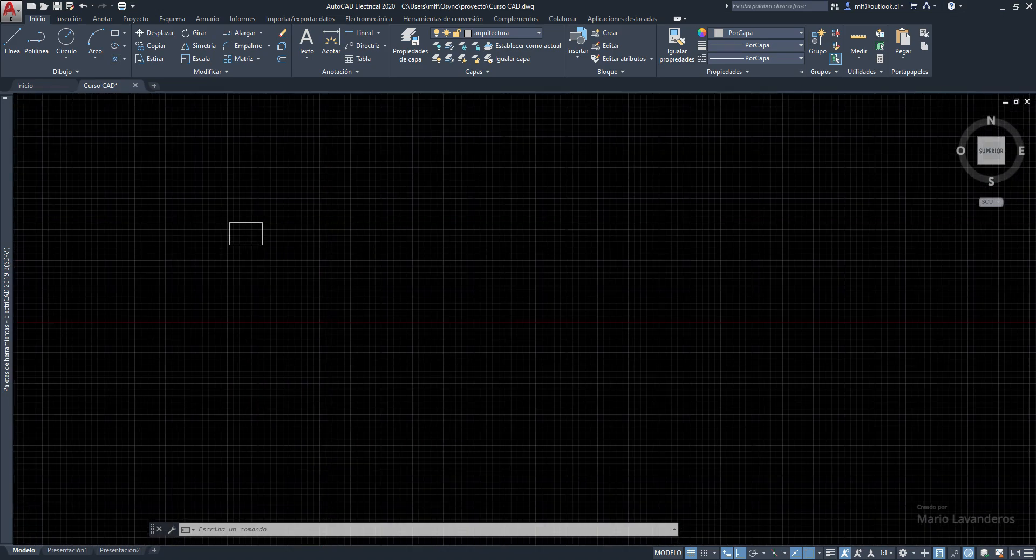
scroll(269, 224, down, 10)
middle_drag(270, 224, 354, 230)
scroll(200, 229, up, 2)
mouse_move(170, 231)
middle_down()
mouse_move(286, 241)
mouse_move(268, 231)
middle_up()
scroll(269, 241, up, 4)
scroll(293, 229, down, 4)
scroll(261, 225, up, 6)
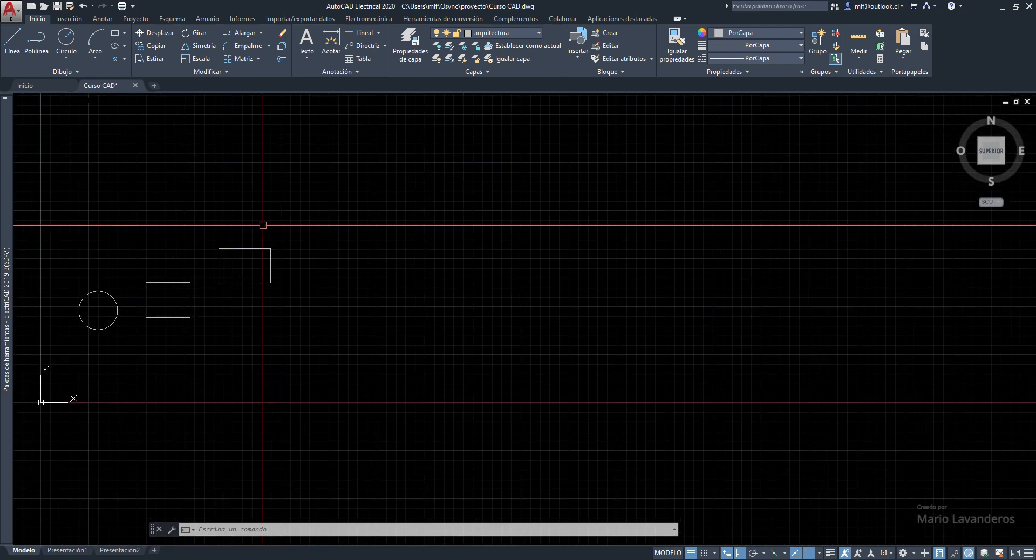
Move the distant copied rectangle horizontally back toward the origin, placing it just to the right of the second rectangle.
scroll(347, 257, down, 4)
middle_drag(445, 216, 365, 222)
click(668, 236)
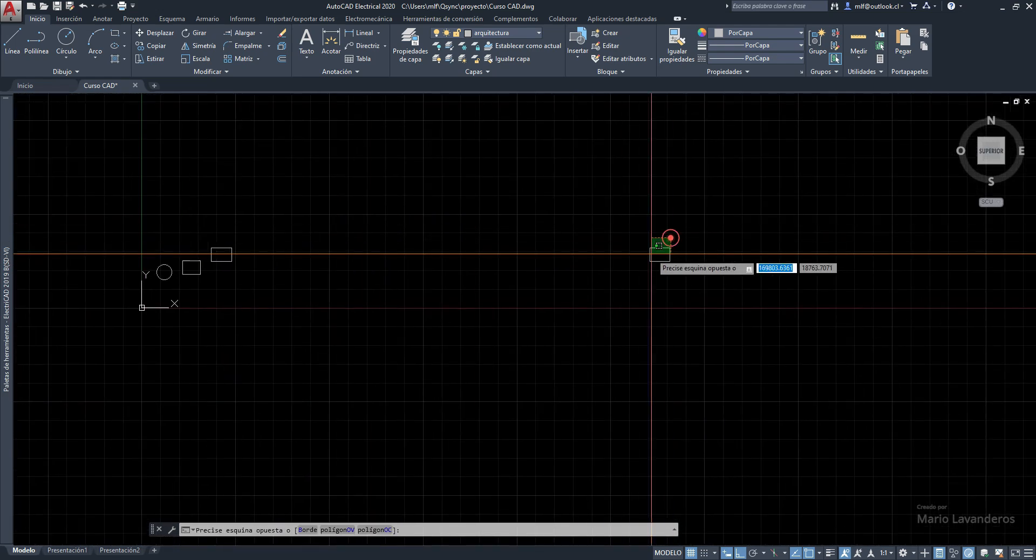
click(651, 255)
click(162, 33)
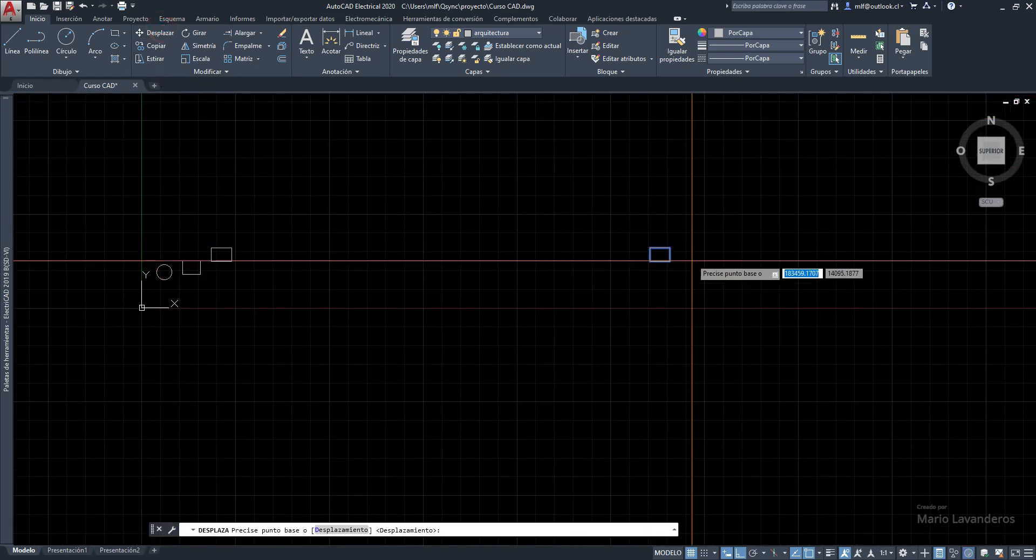
click(670, 247)
click(270, 251)
key(Escape)
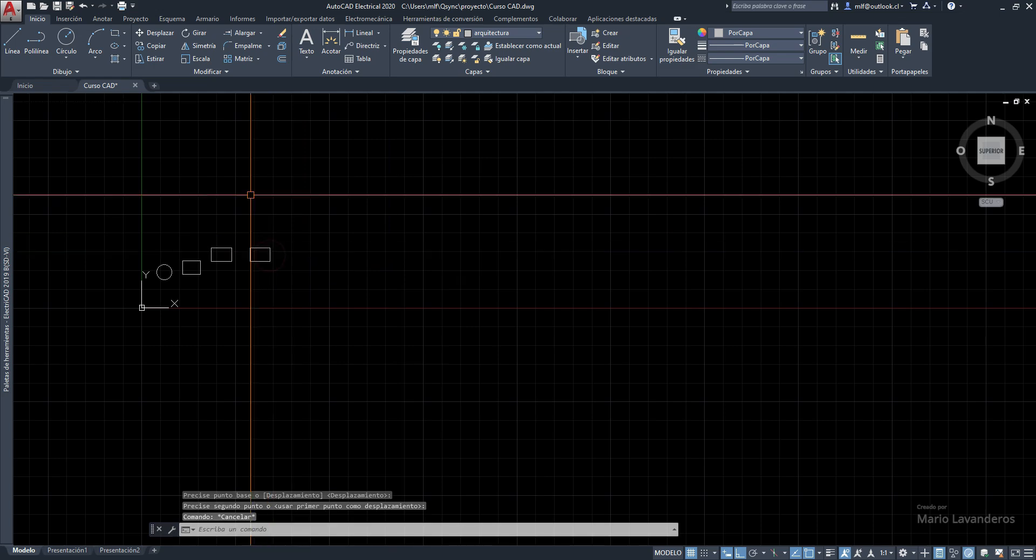
Pan the drawing in several directions with the real-time Pan command, using the four shapes as reference.
middle_drag(260, 192, 221, 267)
scroll(238, 367, up, 2)
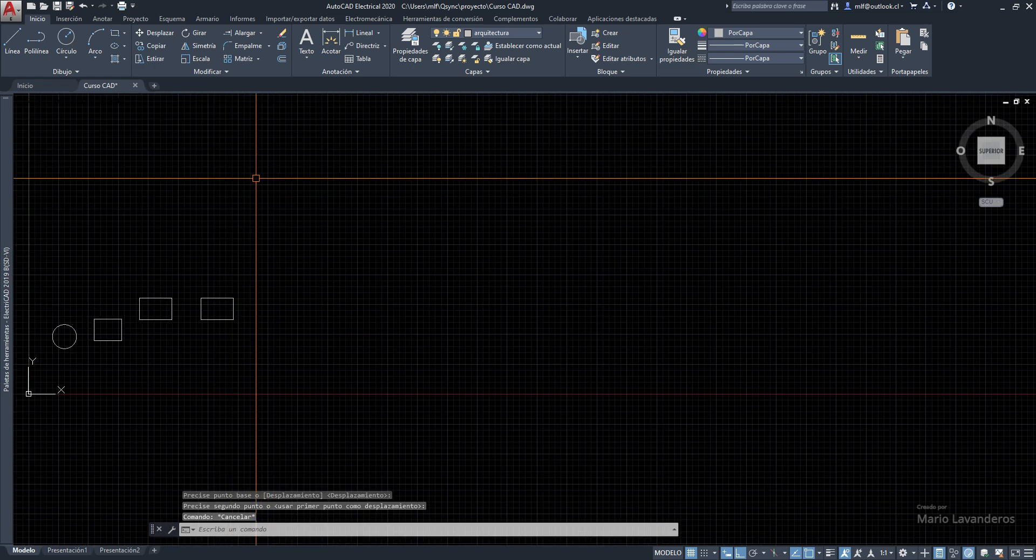
right_click(257, 182)
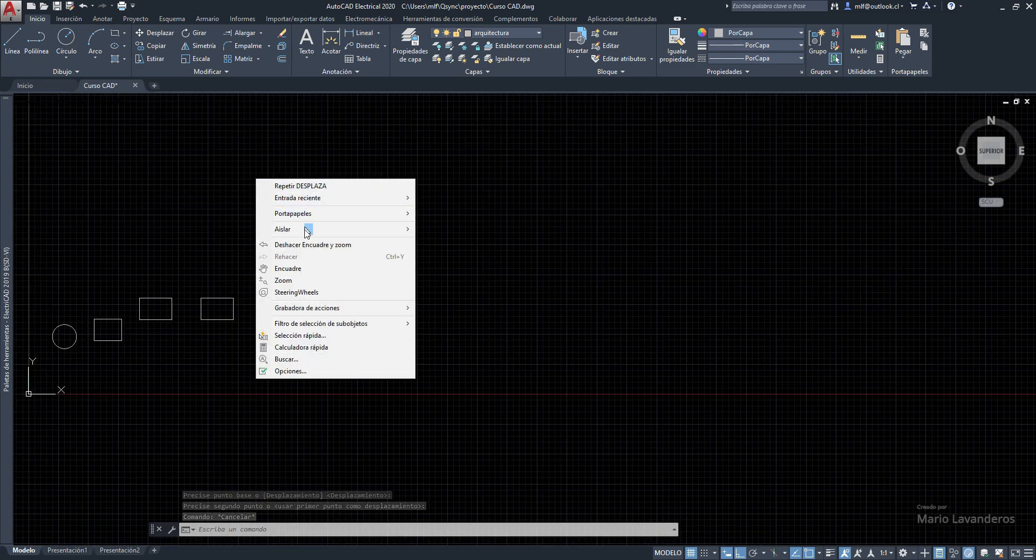
click(311, 267)
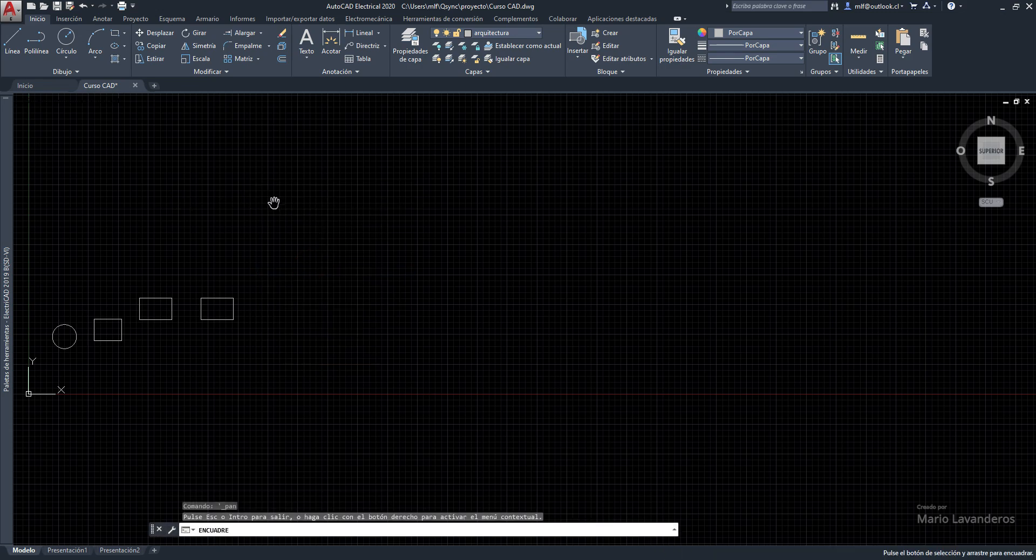
drag(132, 210, 395, 213)
drag(559, 209, 367, 205)
drag(254, 244, 464, 173)
drag(413, 212, 322, 173)
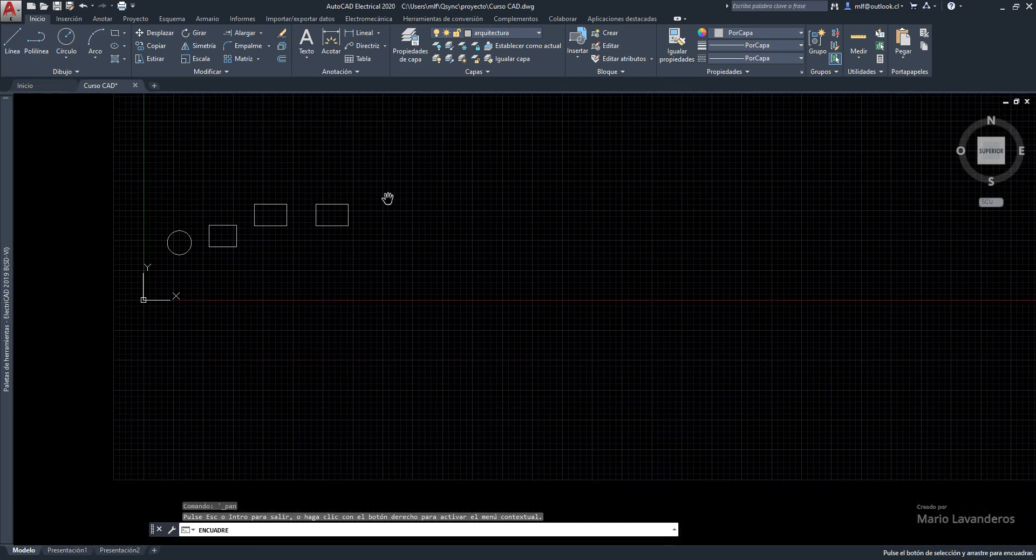
drag(389, 199, 329, 178)
mouse_move(347, 216)
mouse_down()
mouse_move(332, 178)
mouse_move(324, 203)
mouse_move(341, 188)
mouse_move(322, 255)
mouse_up()
mouse_move(331, 196)
mouse_down()
mouse_move(328, 239)
mouse_move(326, 215)
mouse_up()
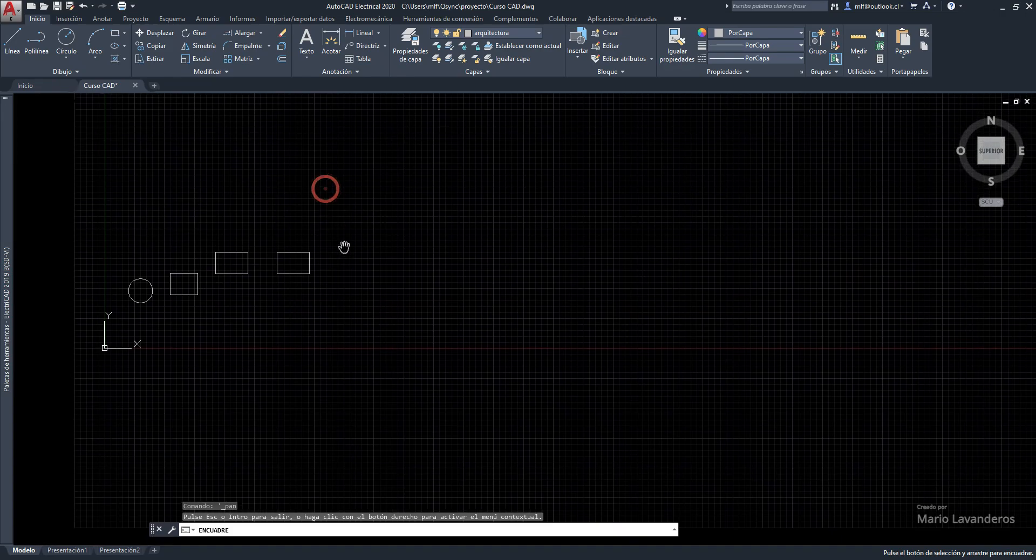
drag(351, 259, 311, 202)
mouse_move(374, 203)
mouse_down()
mouse_move(268, 205)
mouse_move(474, 222)
mouse_move(347, 218)
mouse_up()
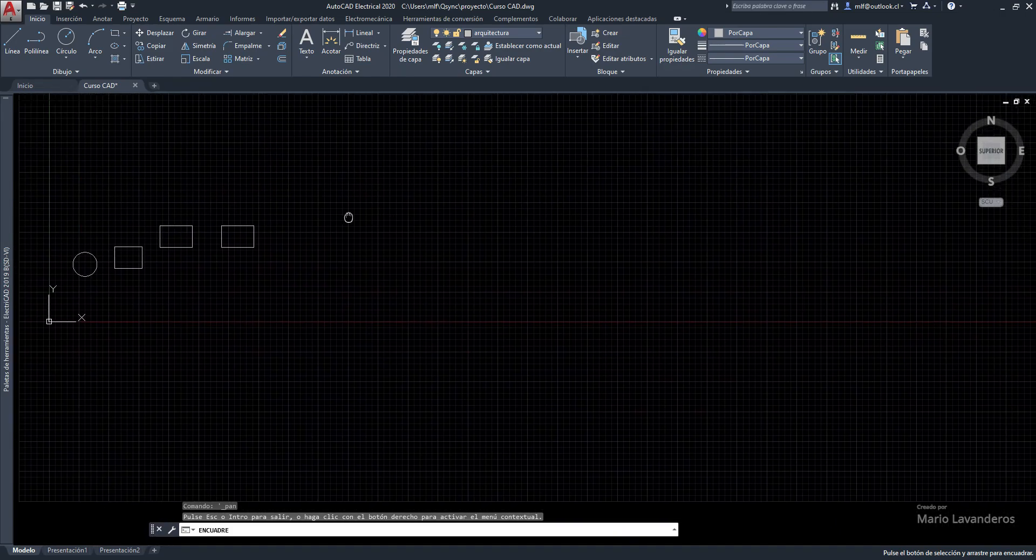
Switch from Pan to real-time Zoom, magnify the four shapes slightly, and exit the command.
right_click(265, 178)
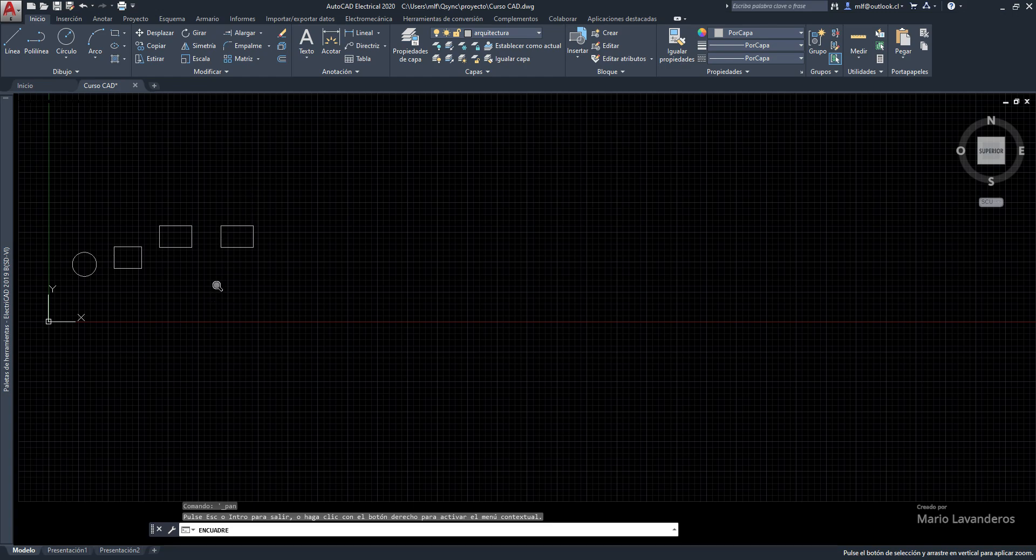
mouse_move(218, 284)
mouse_down()
mouse_move(316, 157)
mouse_move(236, 297)
mouse_move(243, 286)
mouse_move(308, 136)
mouse_move(200, 298)
mouse_up()
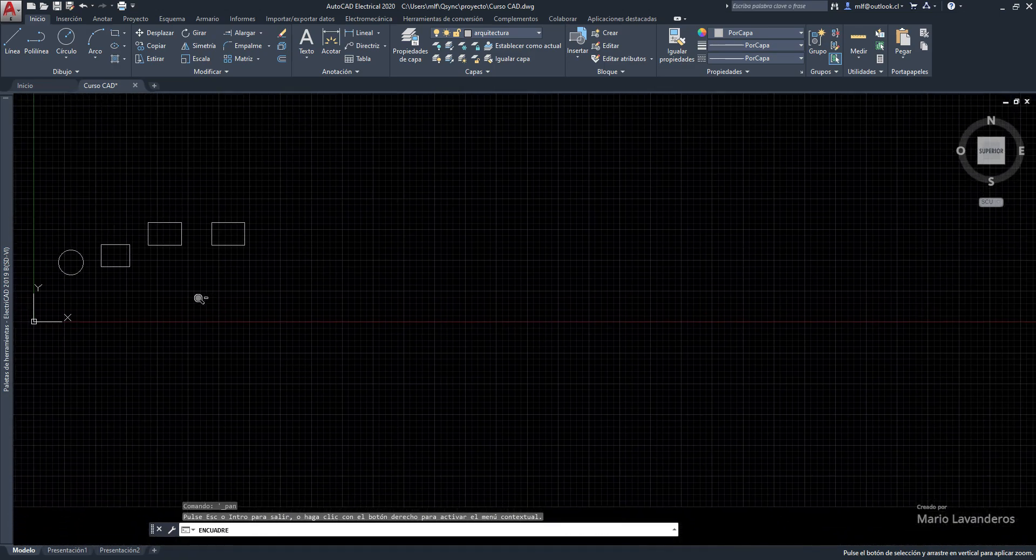
mouse_move(161, 252)
mouse_down()
mouse_move(254, 134)
mouse_move(148, 233)
mouse_move(174, 200)
mouse_up()
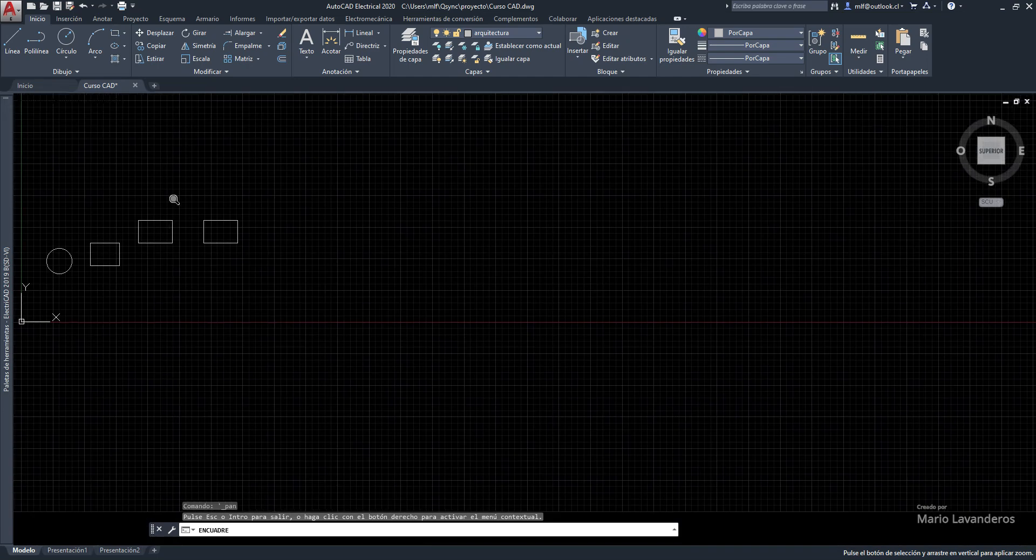
right_click(188, 167)
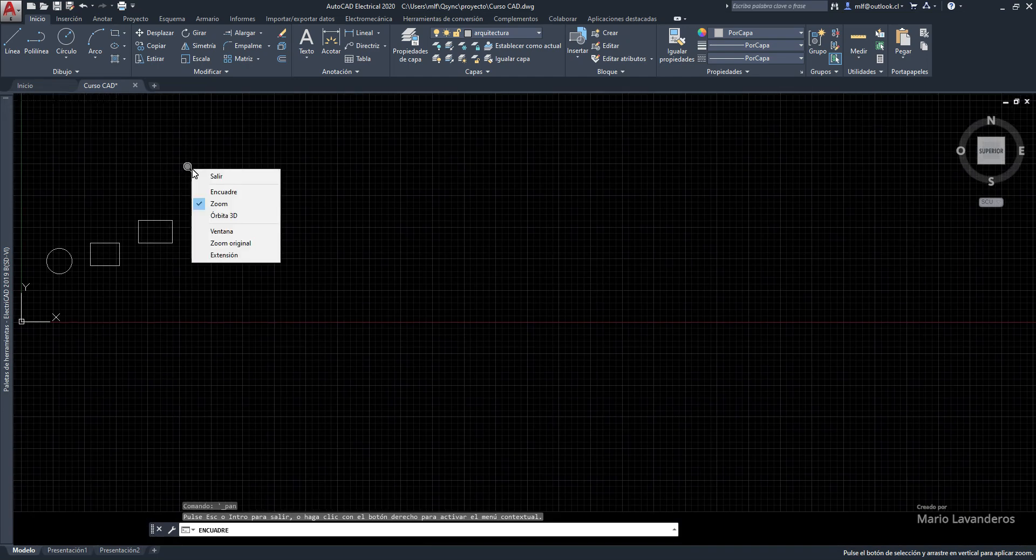
click(220, 176)
Select the circle and all three rectangles with a crossing window and delete them.
click(266, 189)
click(63, 271)
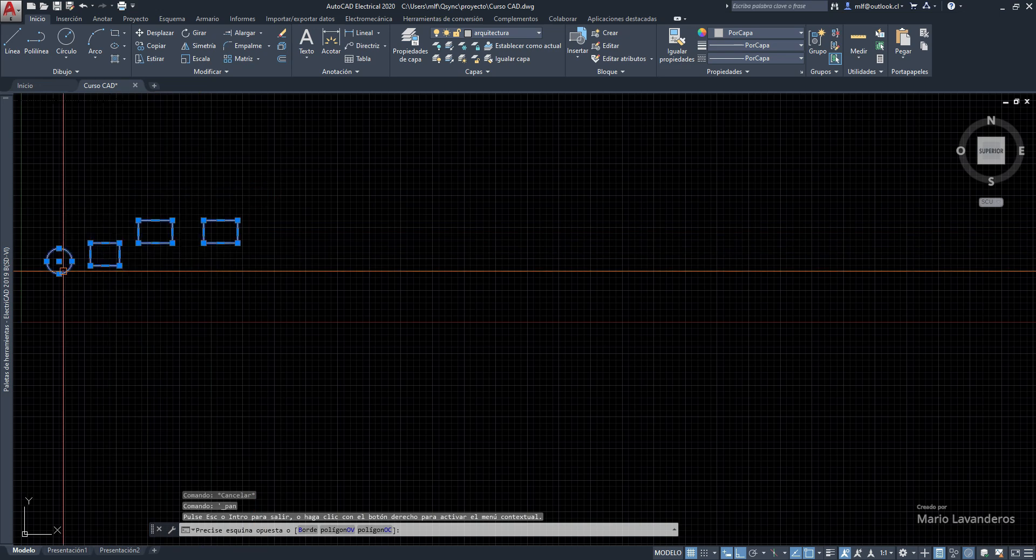
key(Delete)
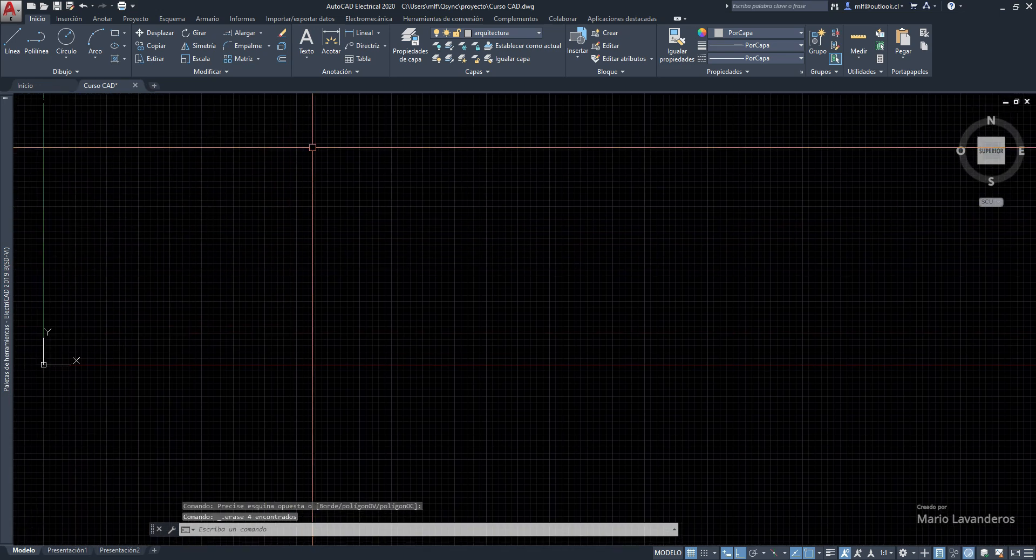
Review the current text, dimension, multileader and table styles of the annotation tools.
middle_drag(348, 135, 306, 152)
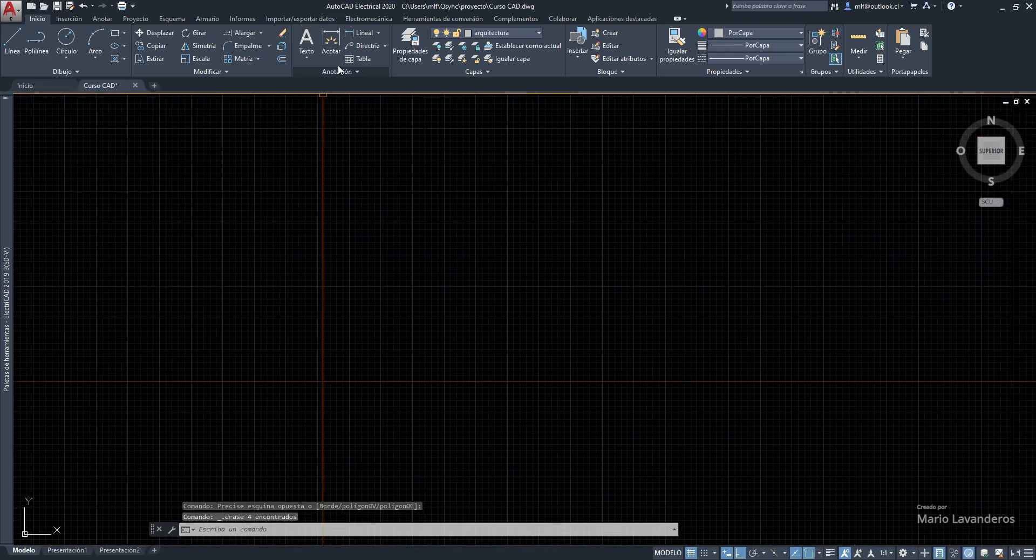
click(357, 70)
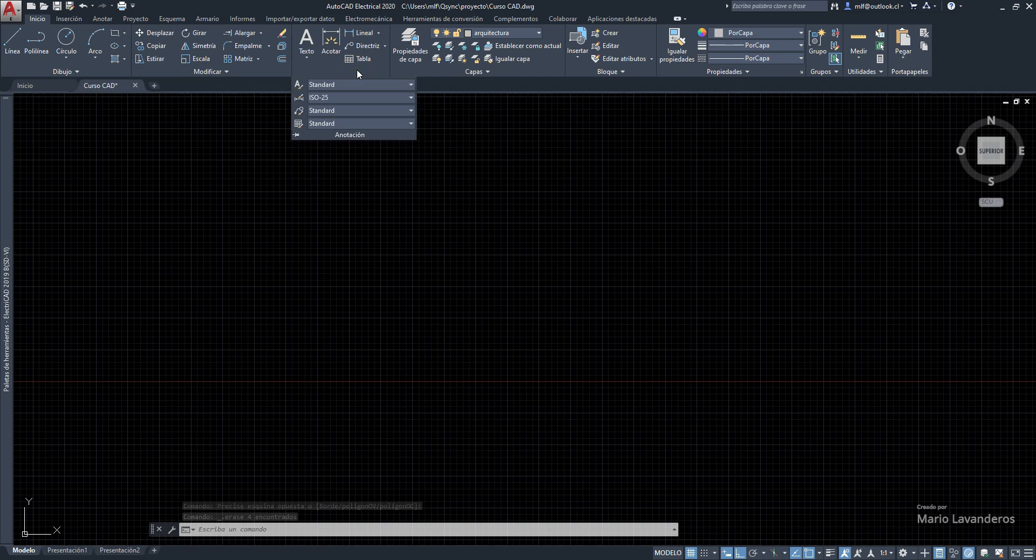
click(441, 76)
click(321, 72)
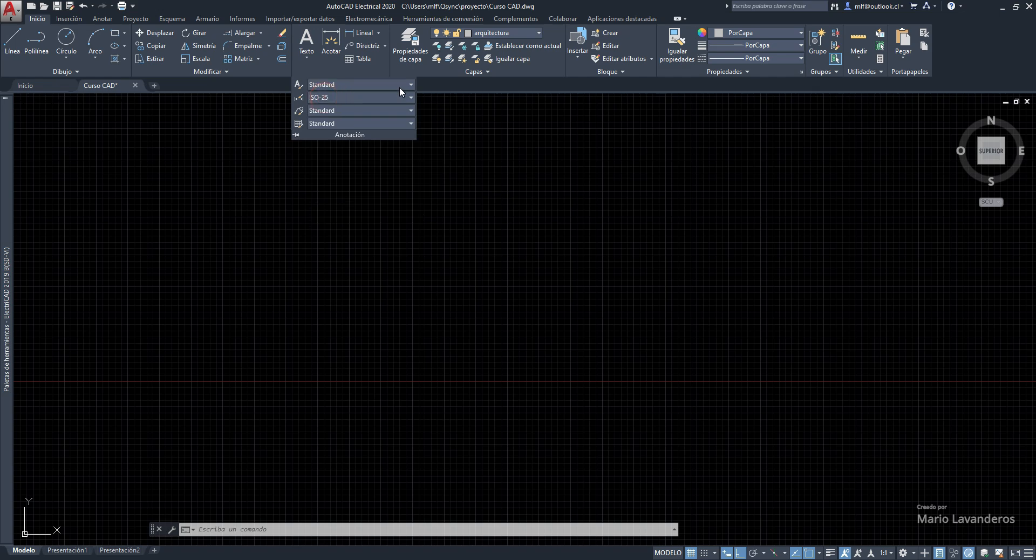
click(449, 114)
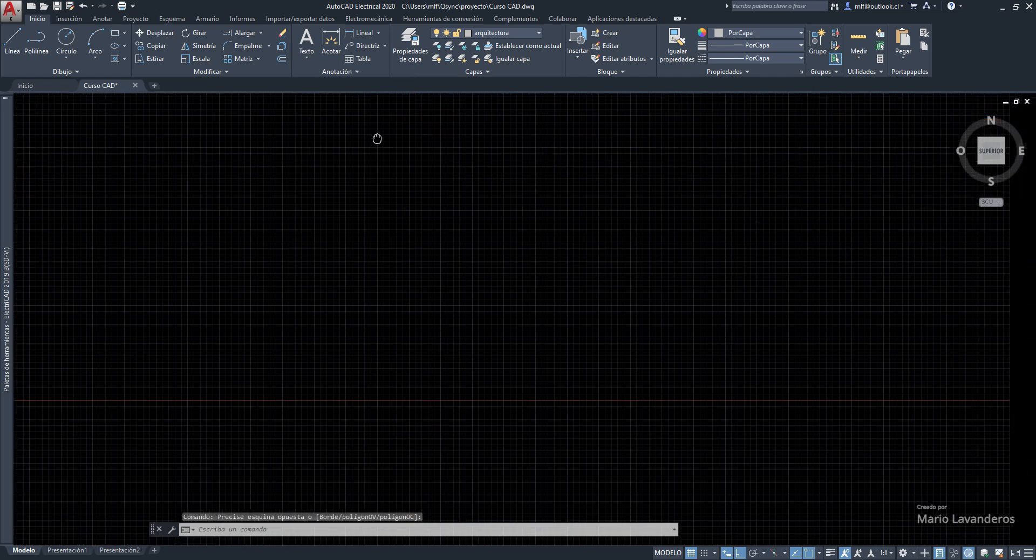
Start a multiline text and define its wide rectangular frame in the empty area above the X axis.
click(307, 56)
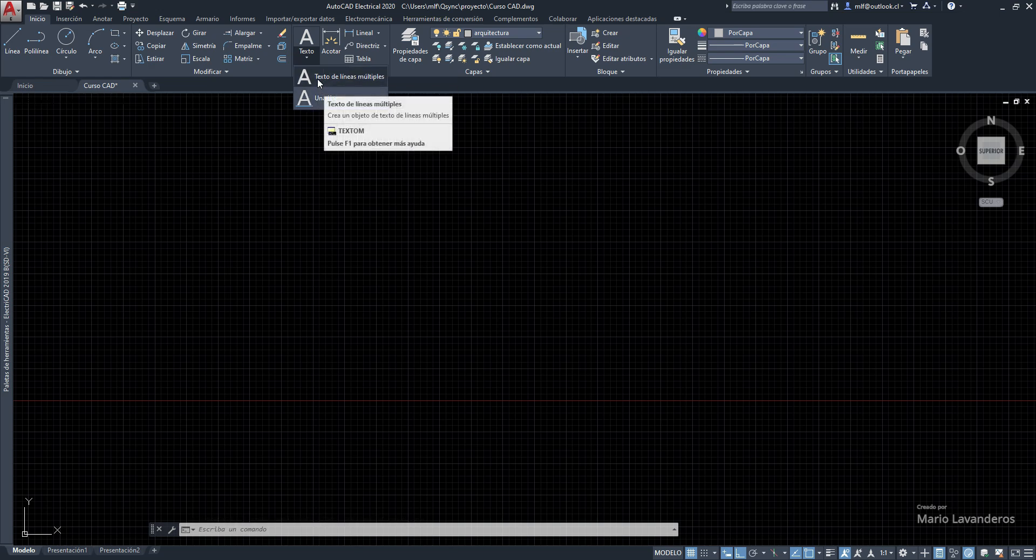
click(318, 78)
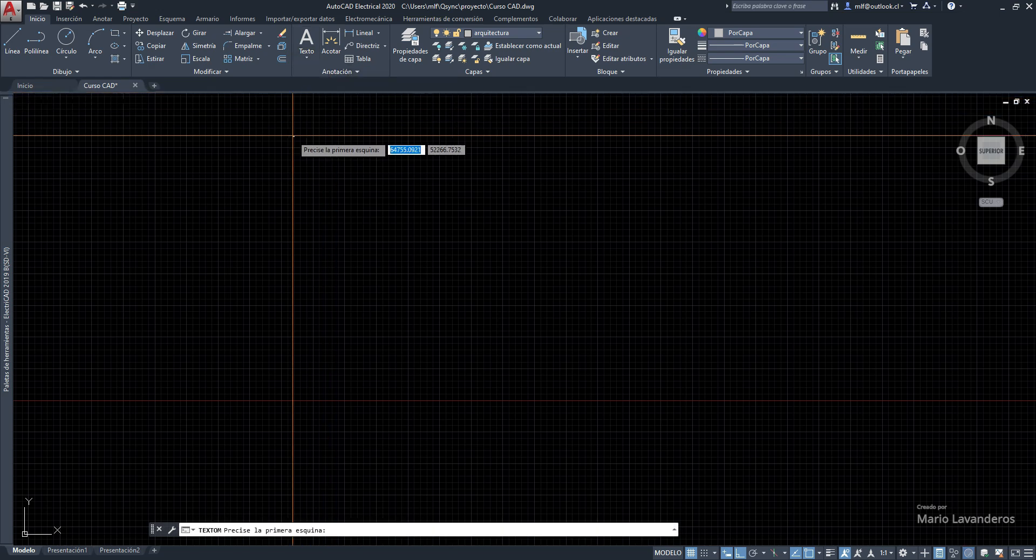
click(203, 162)
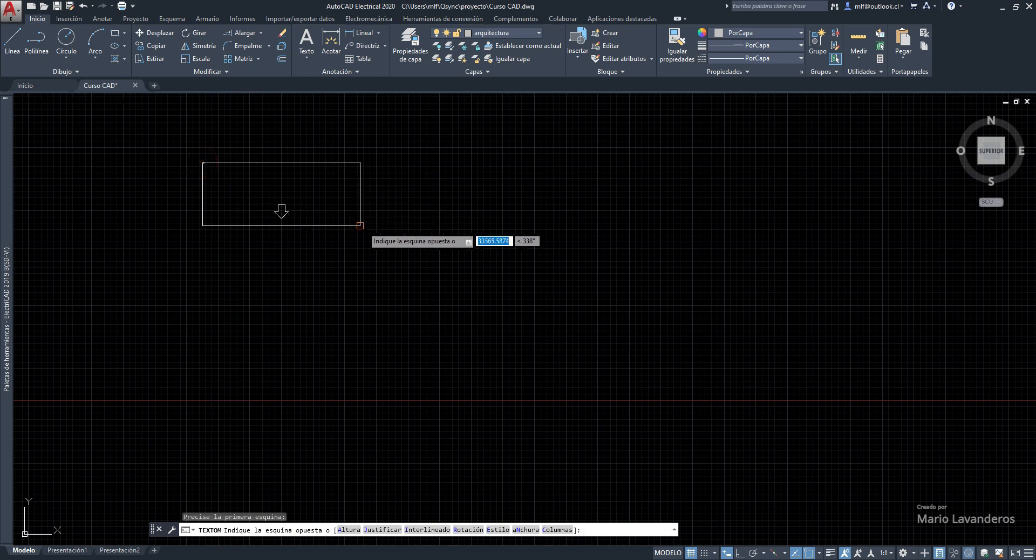
click(368, 230)
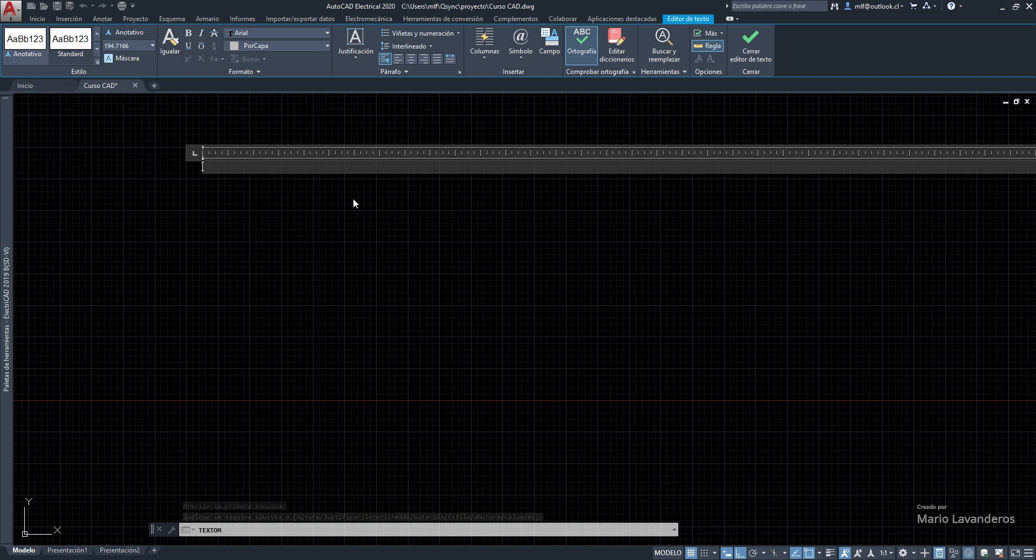
Enter the lines "Notas:", "Nota 1", "Nota 2" and "Nota 3" in the multiline text and finish editing it.
text(Notas:)
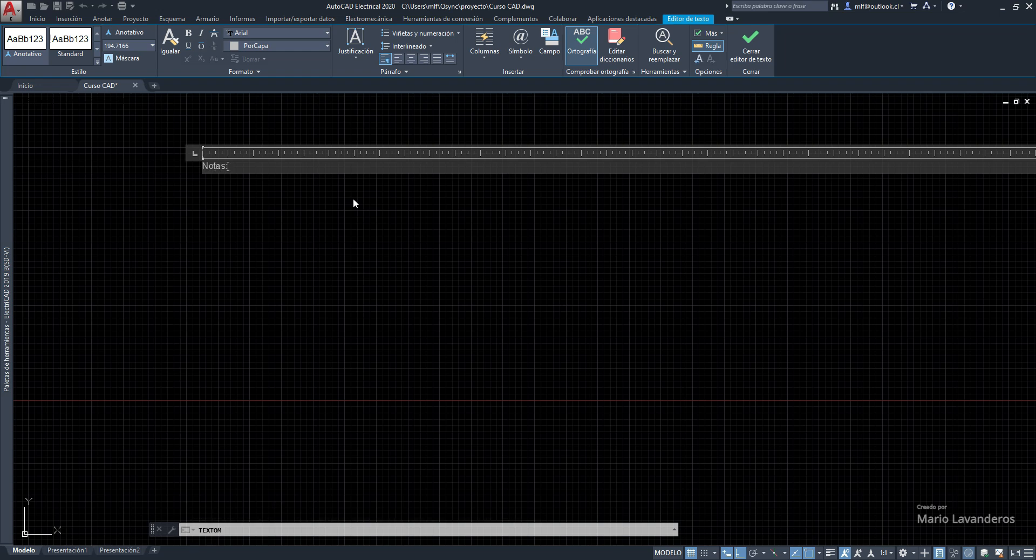
key(Return)
text(Nota 1)
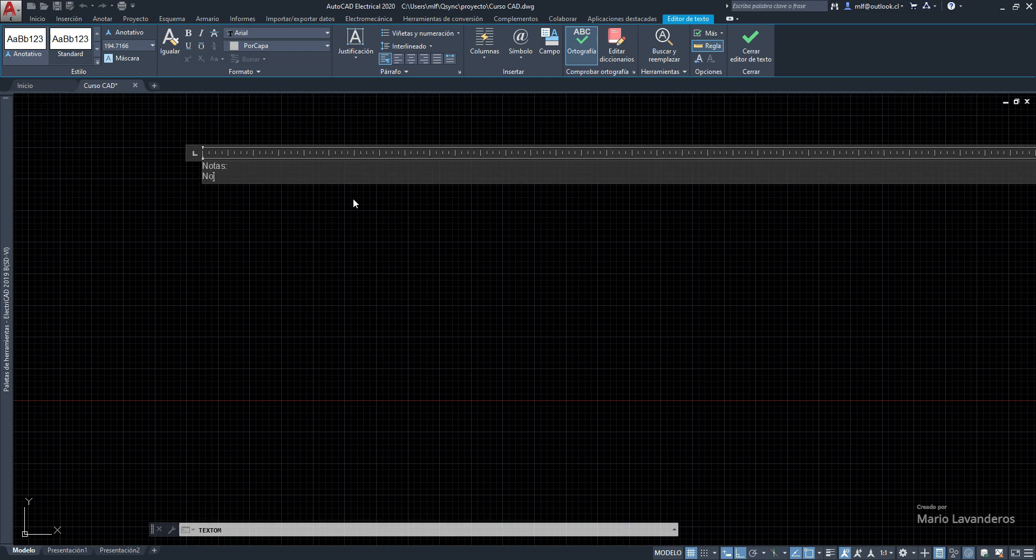
key(Return)
text(Nota 2)
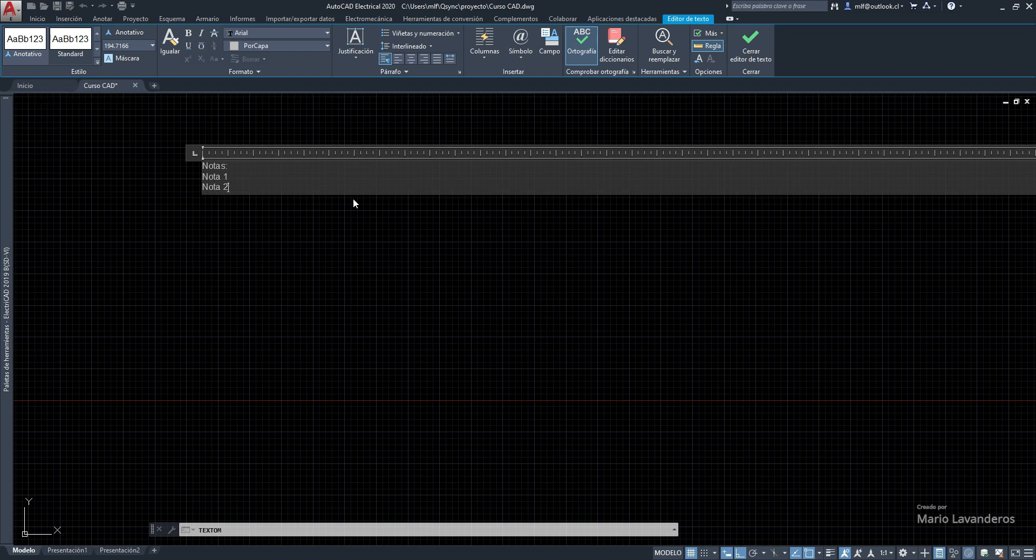
key(Return)
text(Nota 3)
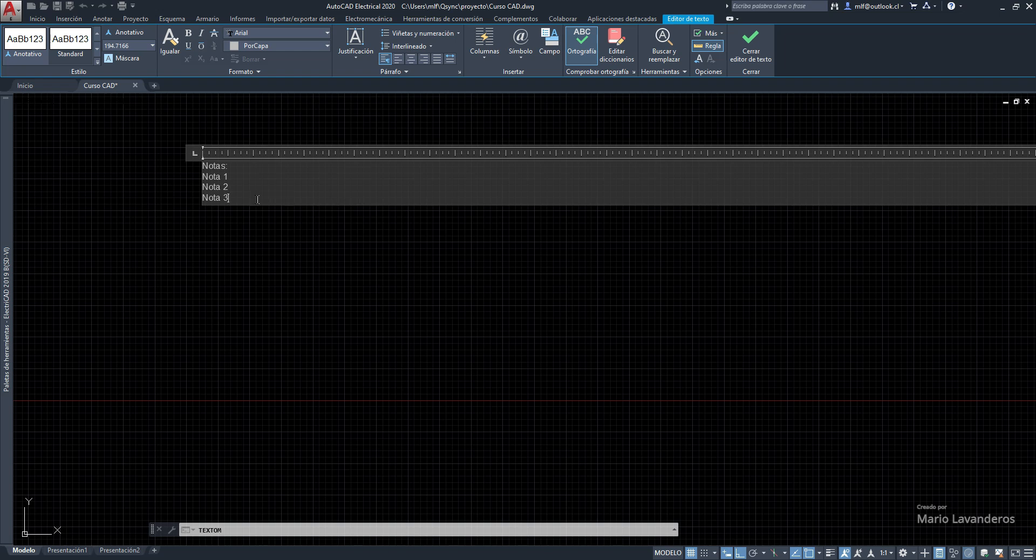
drag(233, 198, 209, 166)
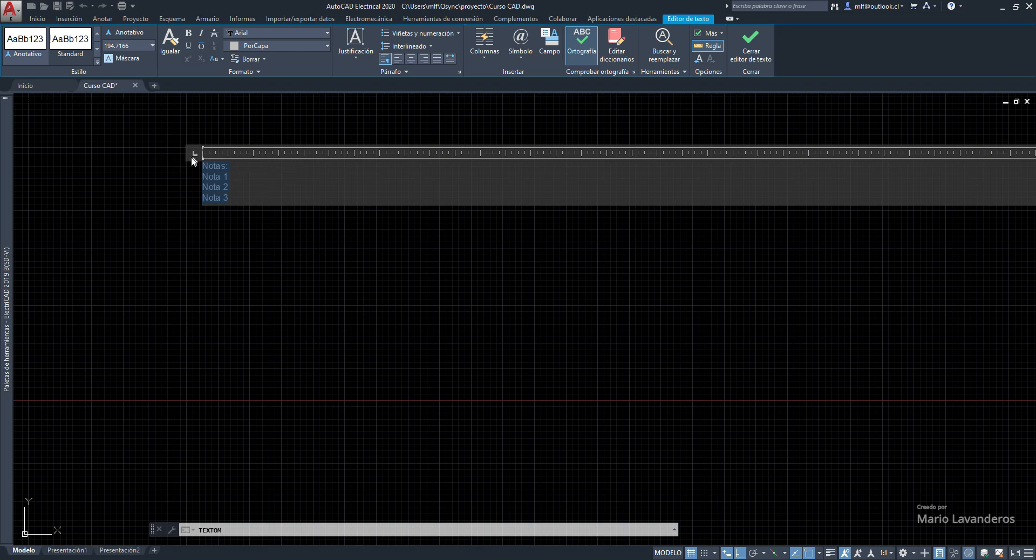
click(390, 232)
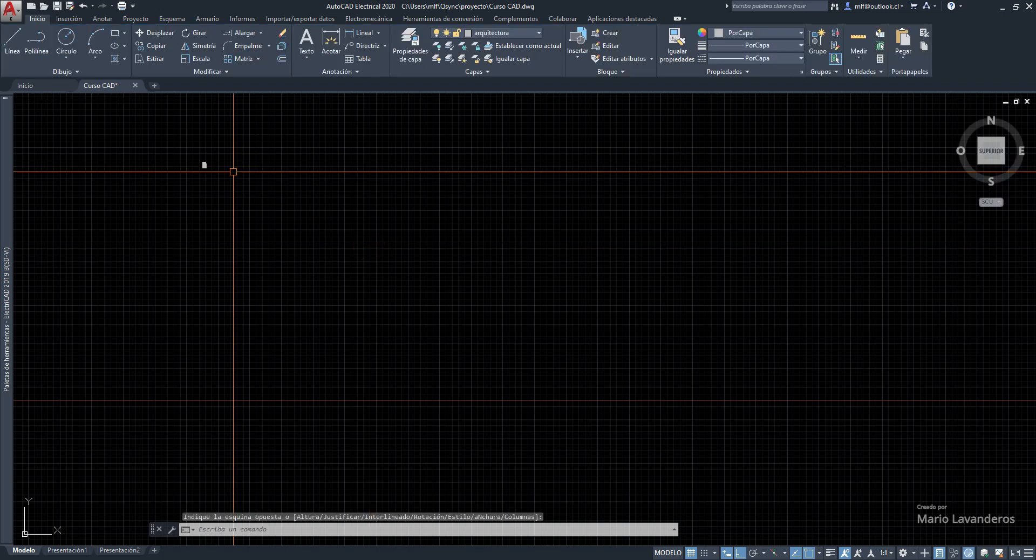
Reopen the notes multiline text and turn the lines "Nota 1" to "Nota 3" into a numbered list.
scroll(226, 162, up, 3)
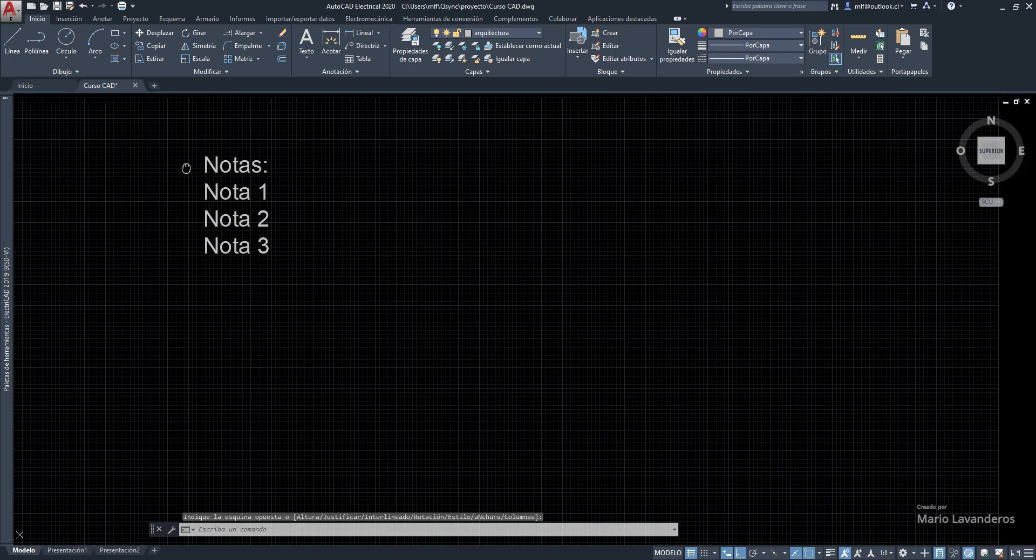
click(223, 161)
double_click(224, 161)
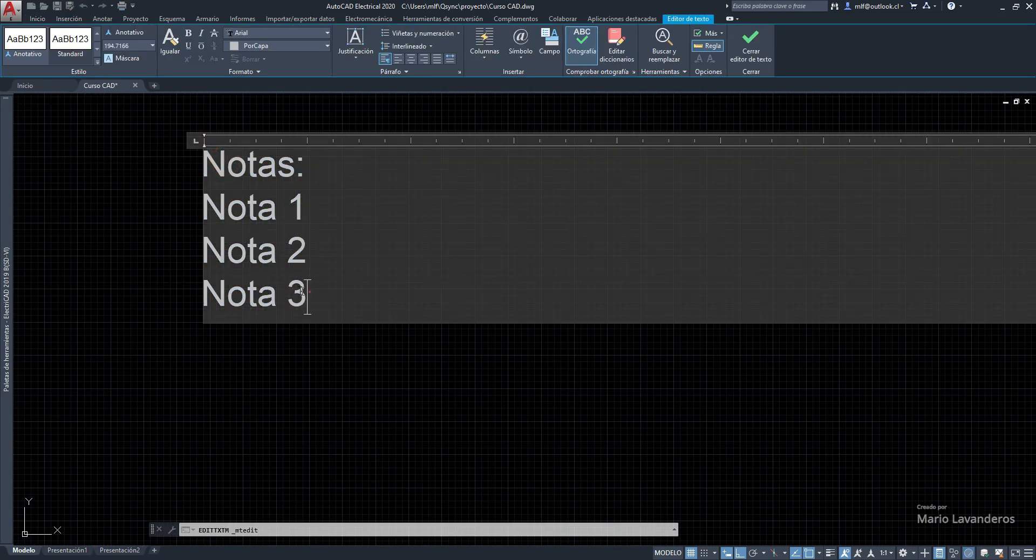
drag(307, 296, 206, 203)
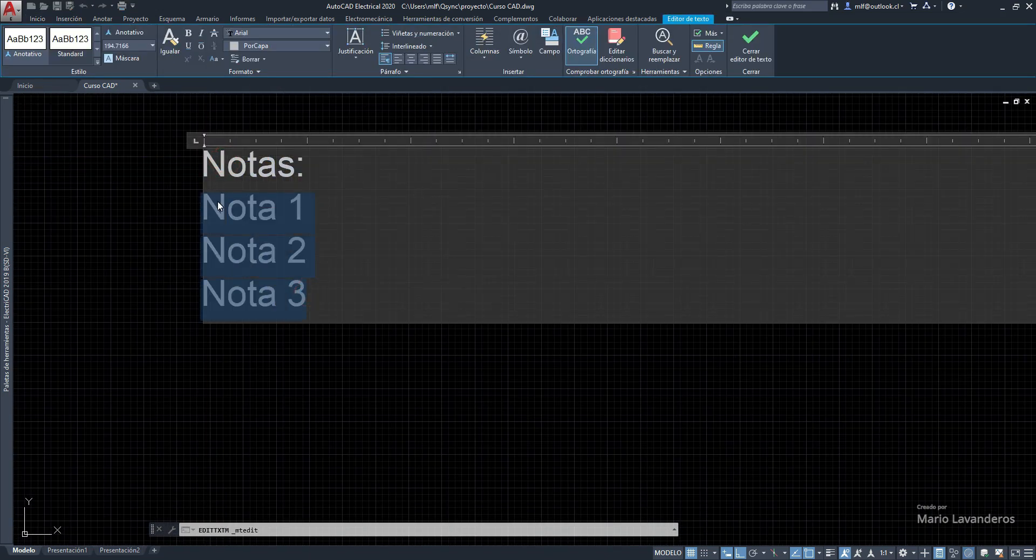
click(429, 35)
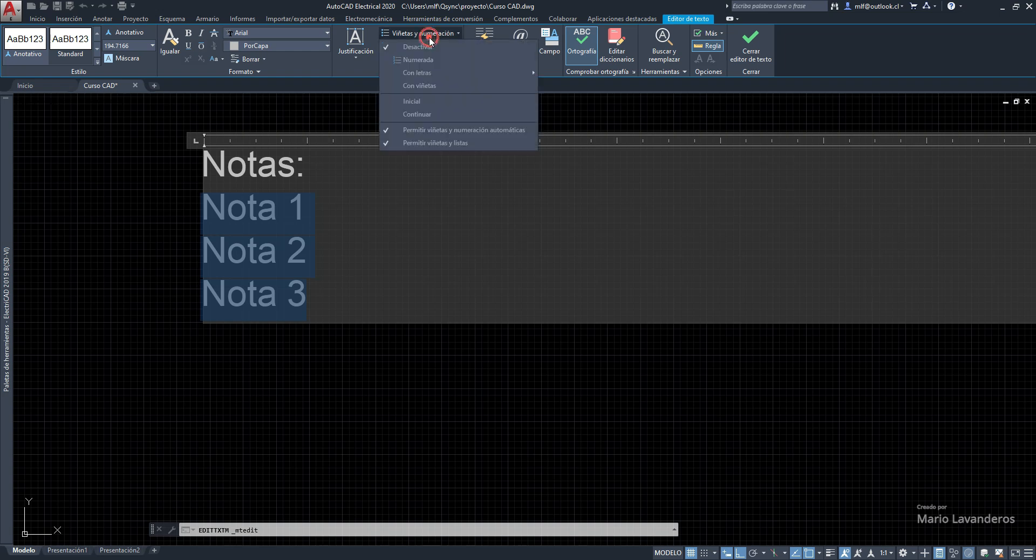
click(426, 59)
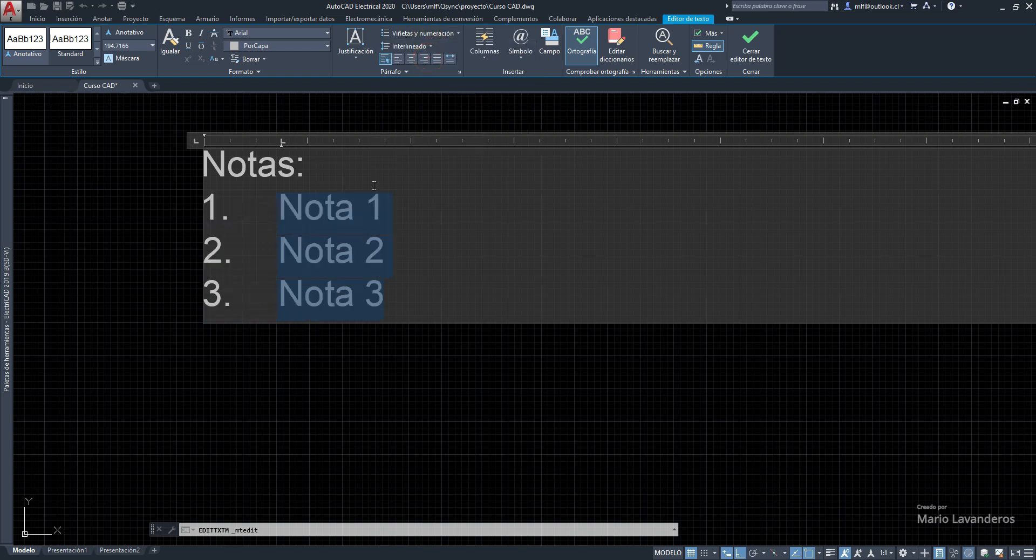
Switch the three note lines to lowercase lettering and back to numeric numbering.
click(430, 33)
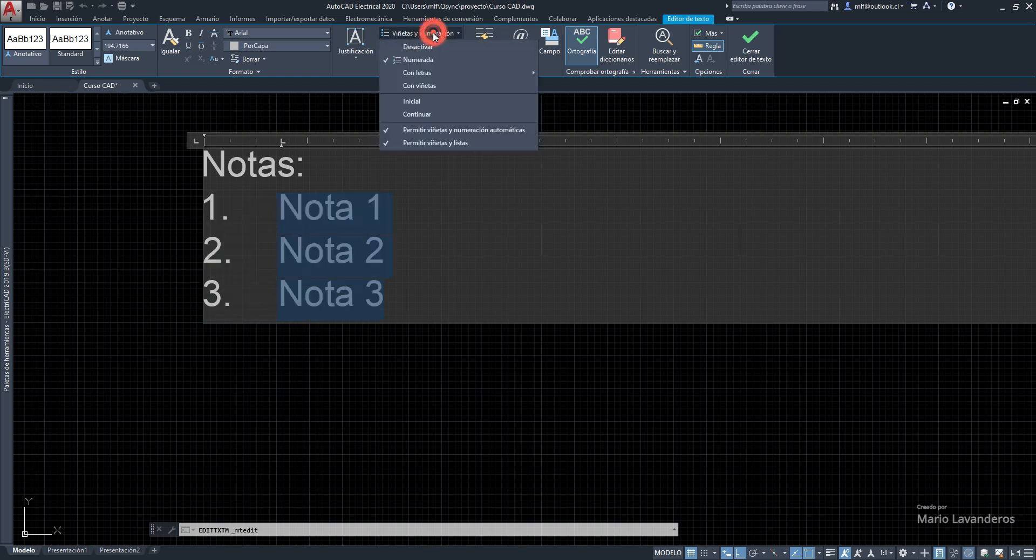
click(433, 73)
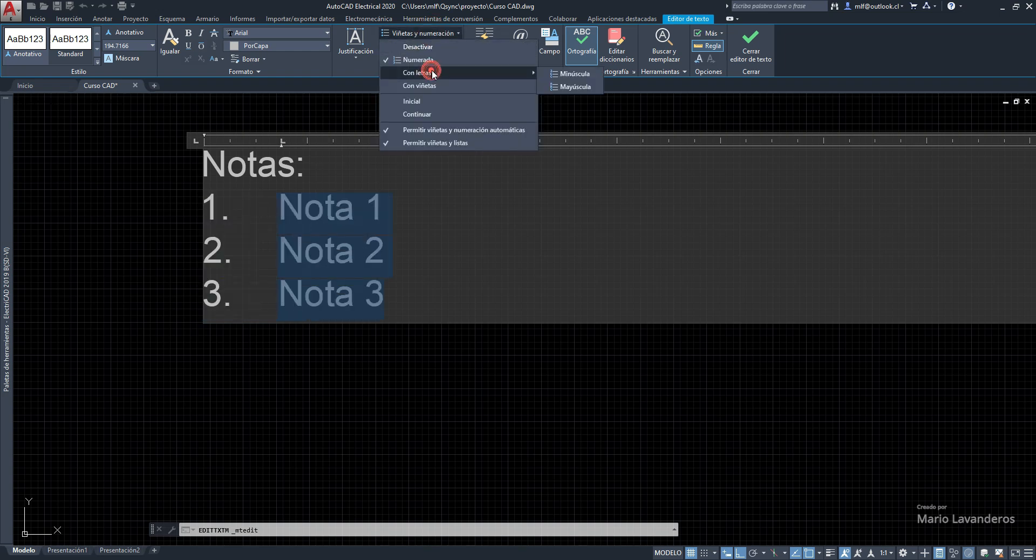
click(579, 74)
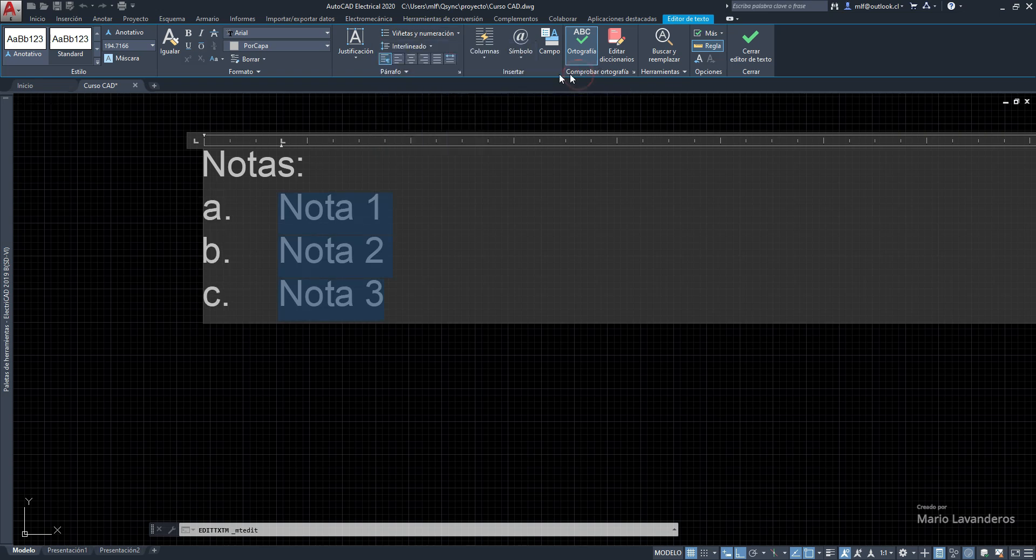
click(417, 33)
click(416, 59)
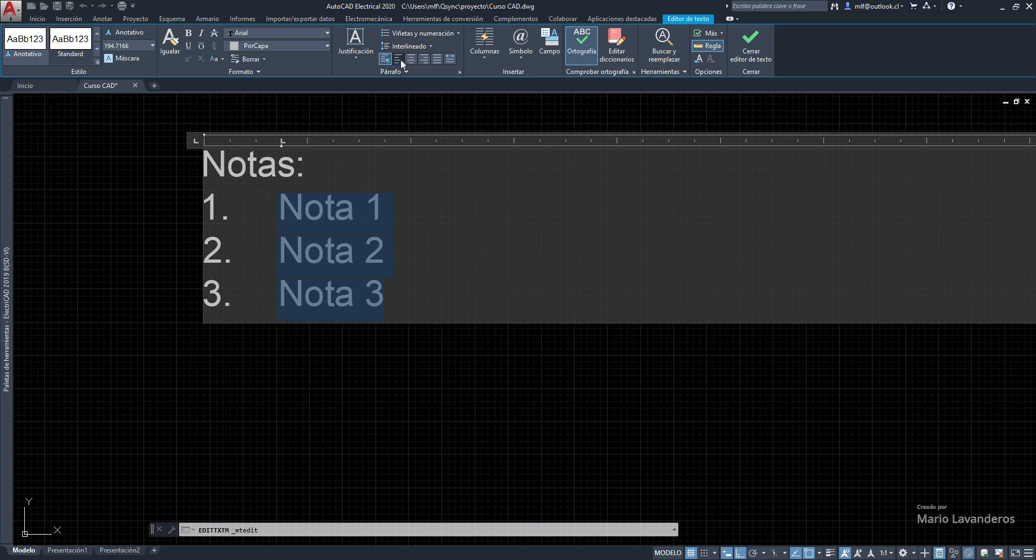
Try centre and right alignment on the three numbered notes, set them to left alignment, and finish editing the text.
click(411, 59)
scroll(450, 227, down, 4)
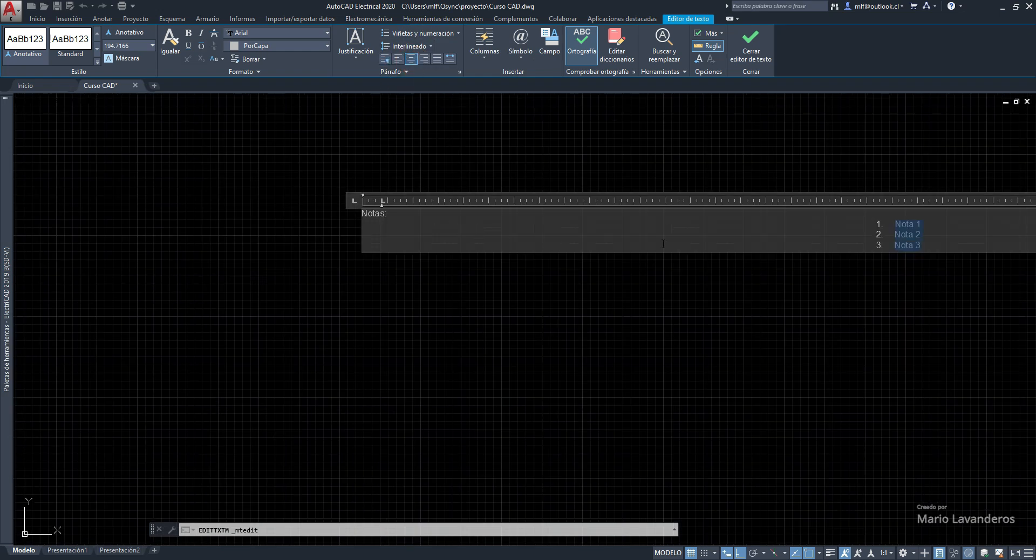
click(425, 60)
click(399, 60)
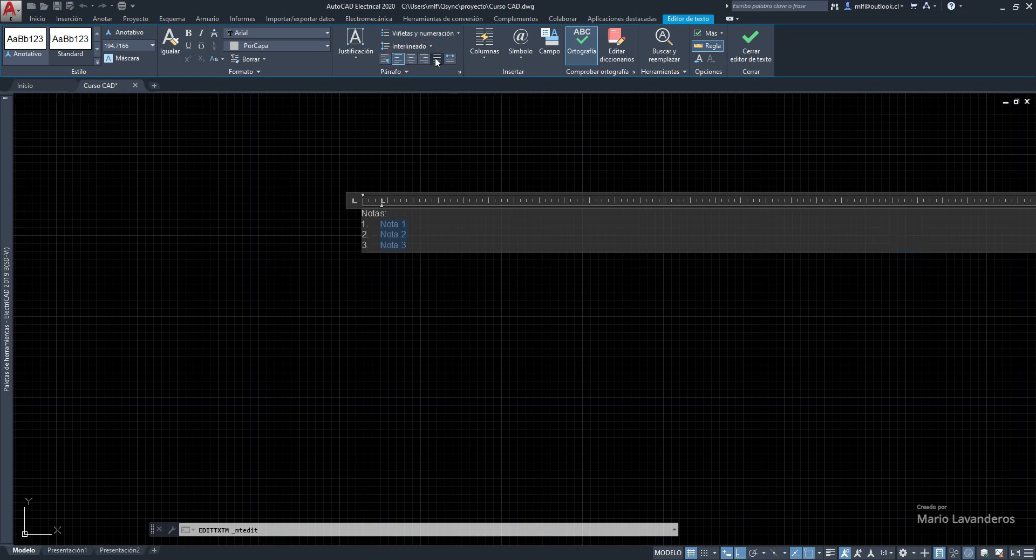
click(401, 155)
scroll(370, 251, up, 5)
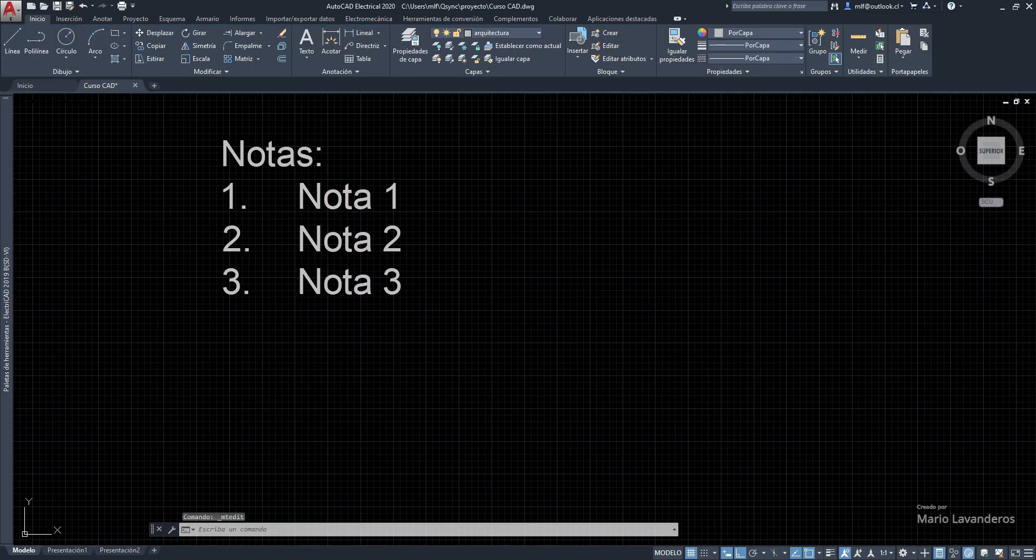
Reopen the notes text and set the heading "Notas:" in the Bodoni MT Black font.
double_click(330, 197)
double_click(329, 155)
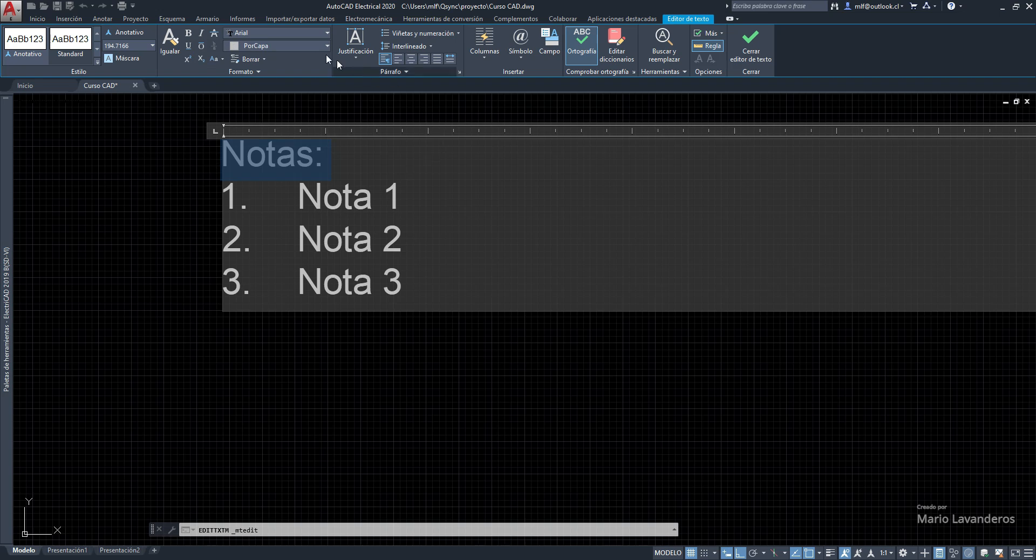
click(273, 30)
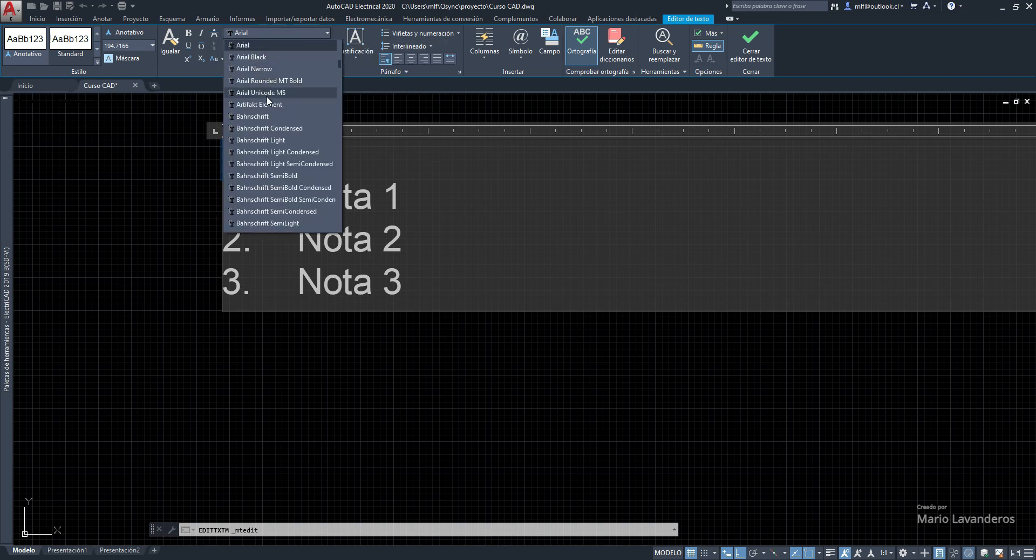
scroll(274, 139, down, 5)
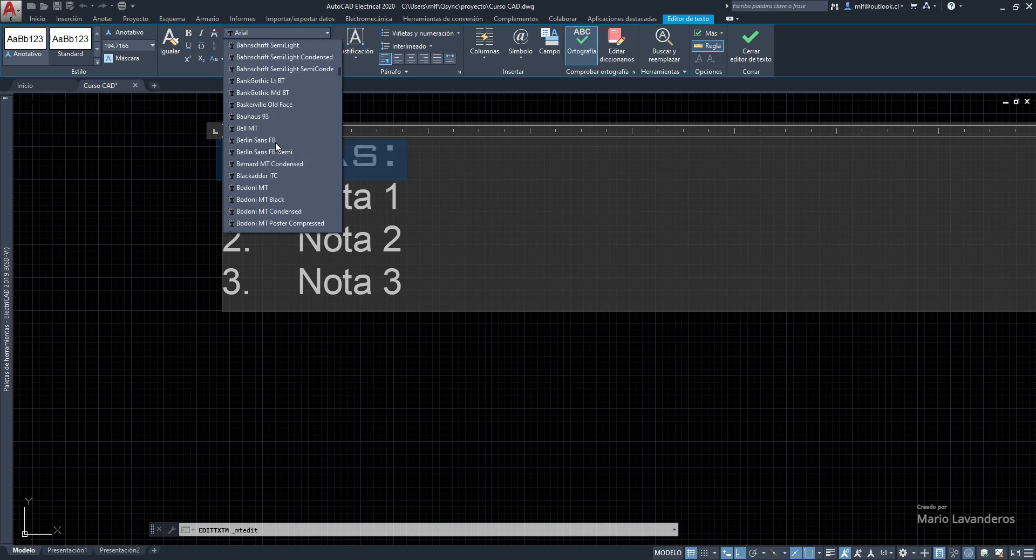
click(264, 200)
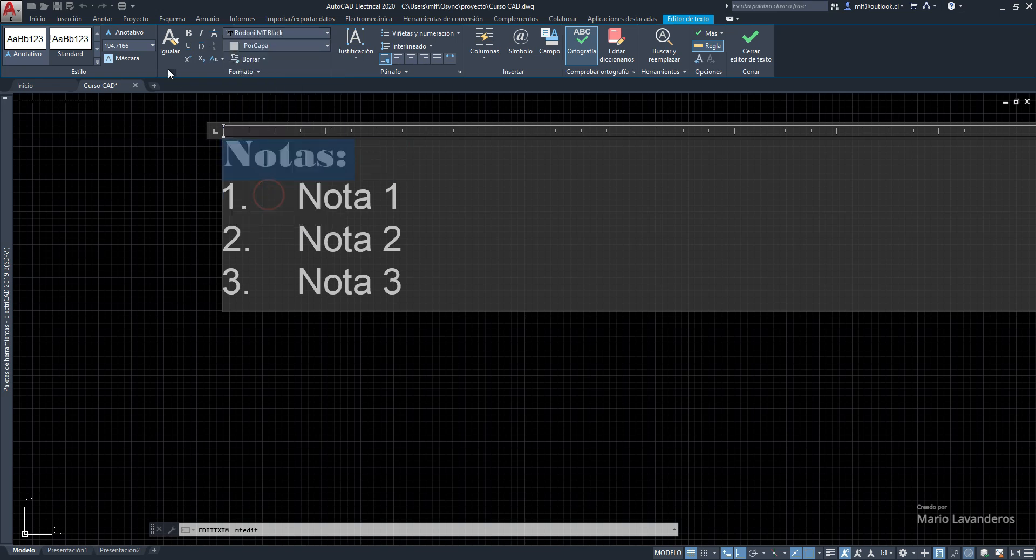
Set the "Notas:" heading's text height to 250 and make it bold and underlined.
click(133, 46)
key(Return)
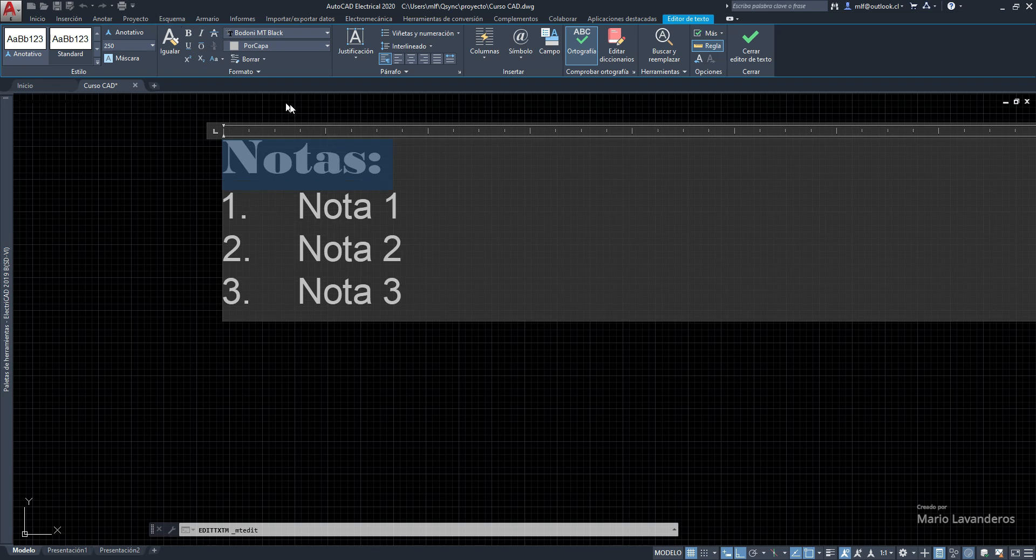
click(187, 34)
click(188, 46)
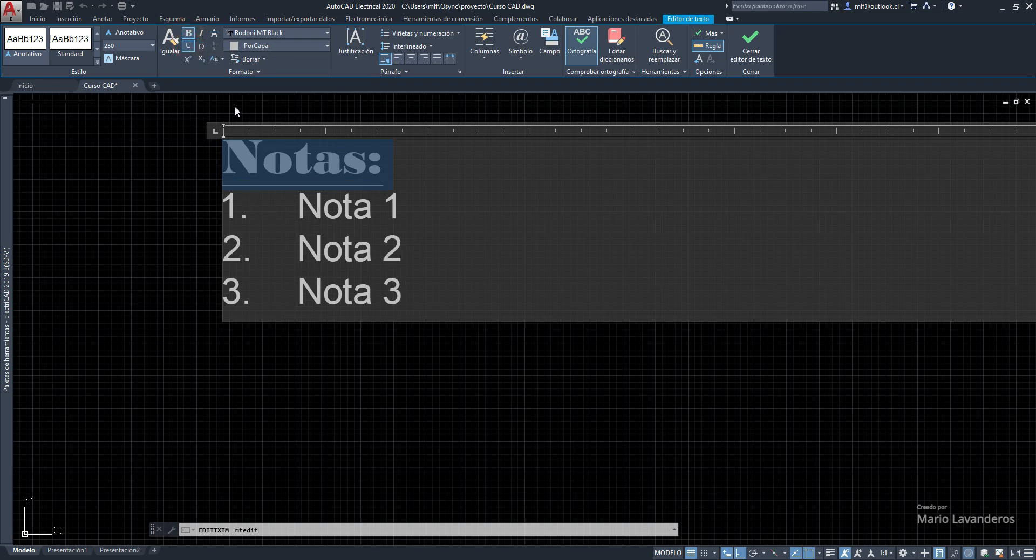
Colour the three numbered note lines red (237,31,36) and finish editing the text.
click(382, 193)
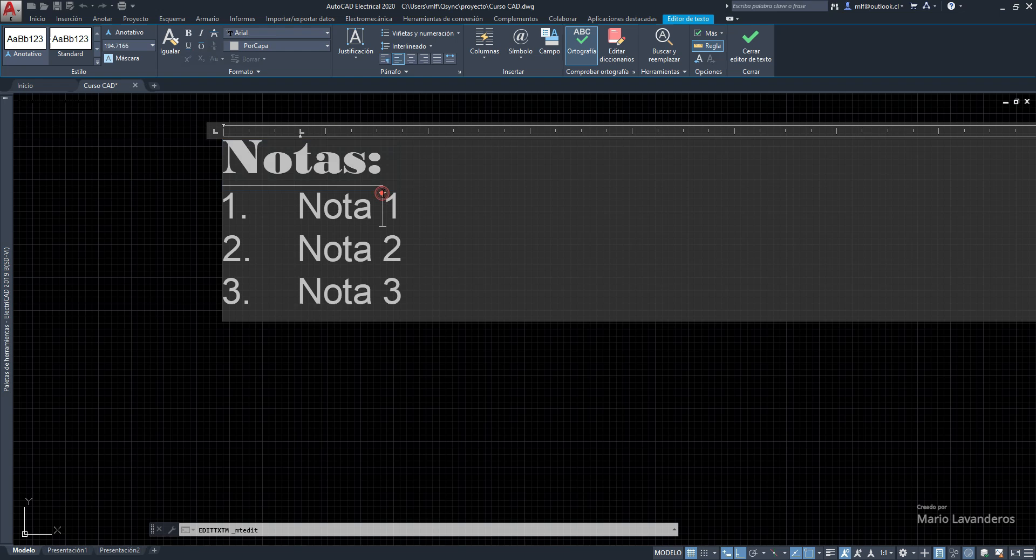
shift+click(400, 292)
click(297, 45)
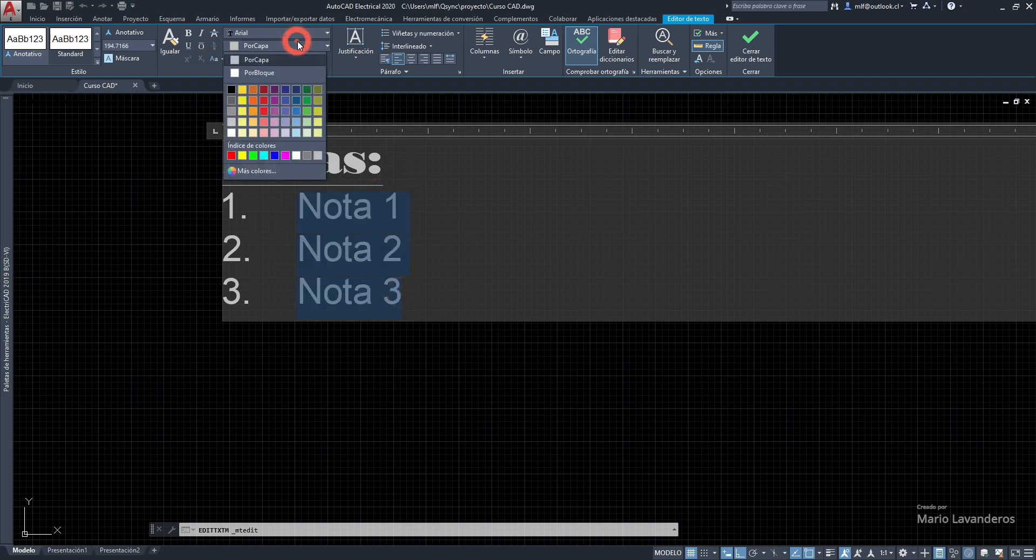
click(264, 112)
click(346, 106)
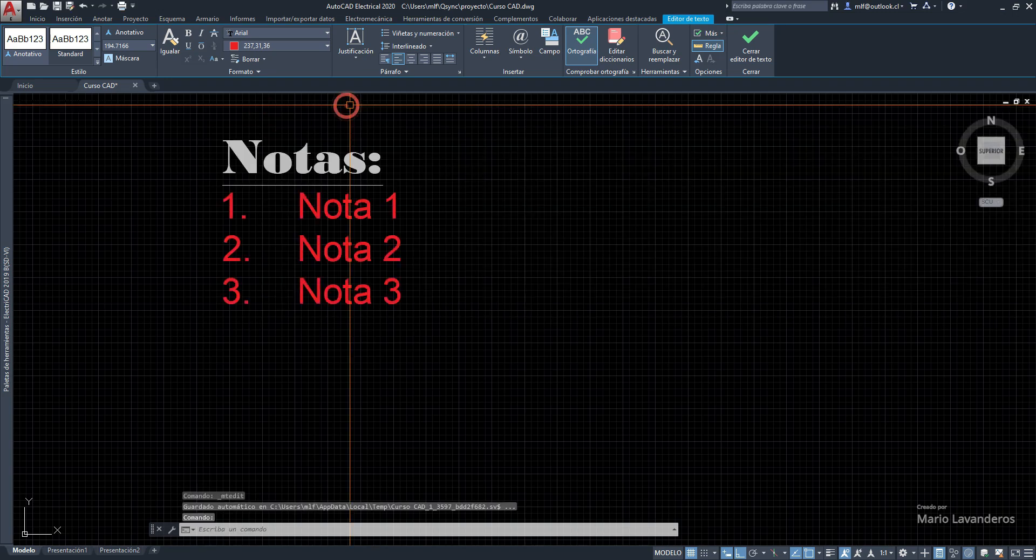
scroll(360, 131, down, 2)
middle_drag(361, 131, 240, 164)
scroll(241, 168, up, 1)
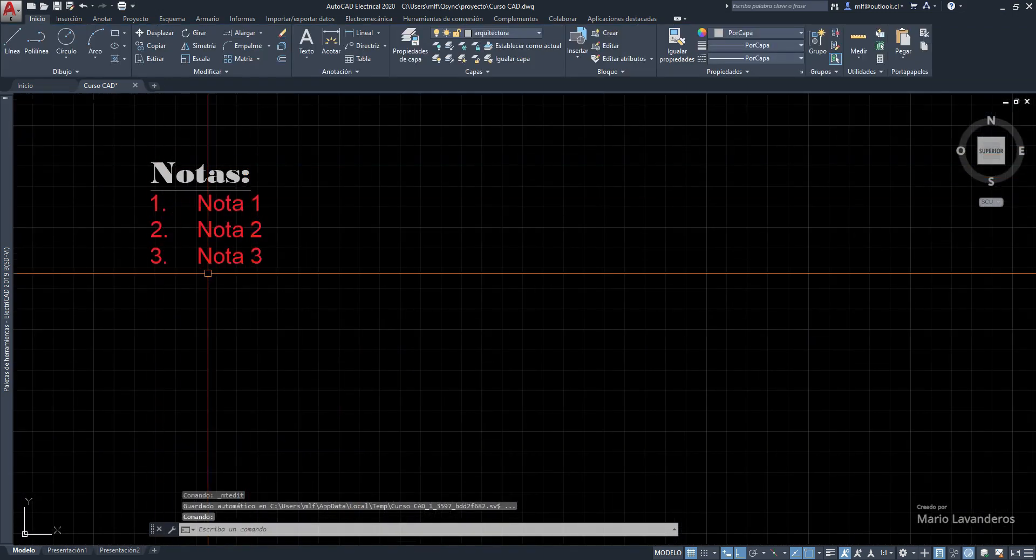
scroll(225, 241, down, 2)
middle_drag(225, 240, 199, 254)
scroll(202, 192, up, 2)
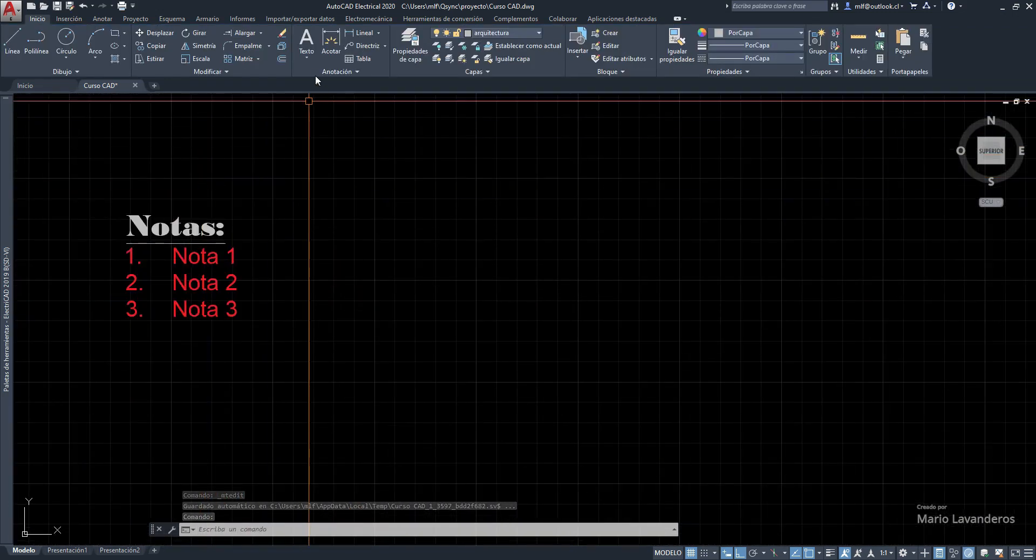
click(307, 54)
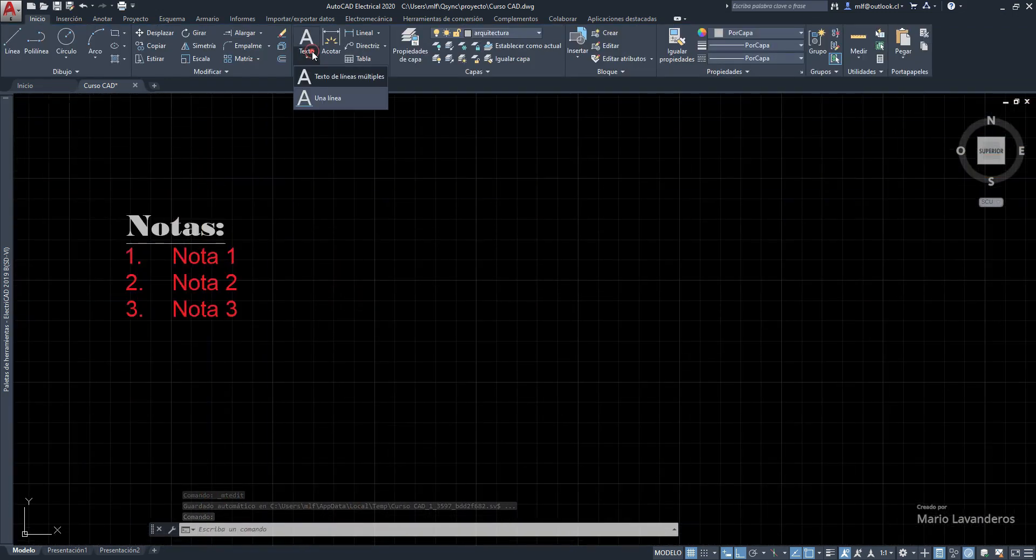
click(349, 79)
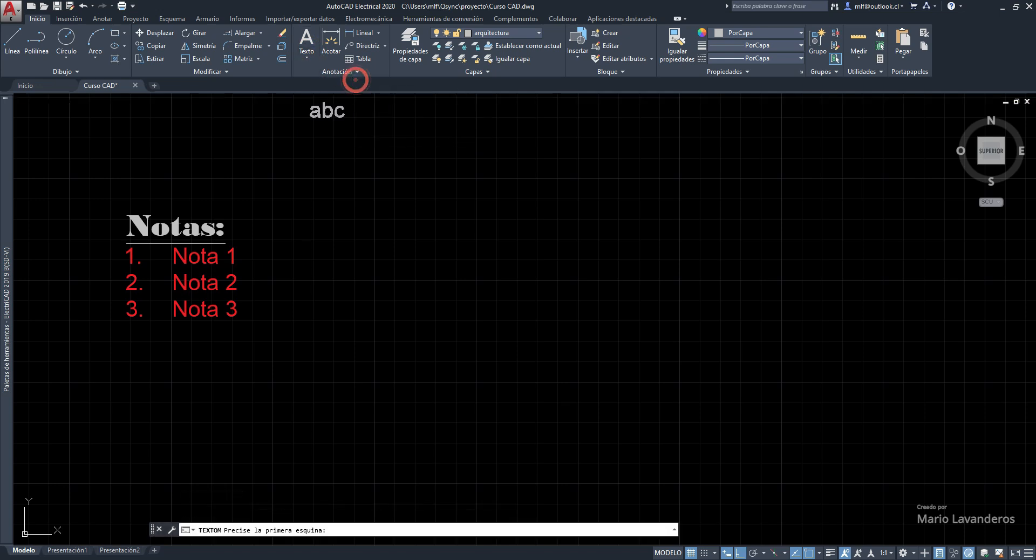
click(266, 318)
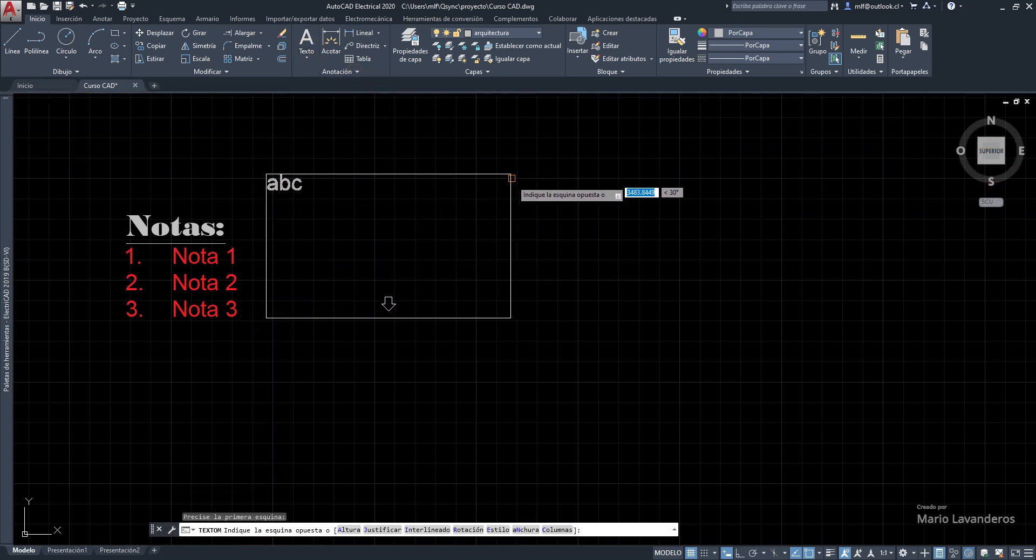
click(513, 186)
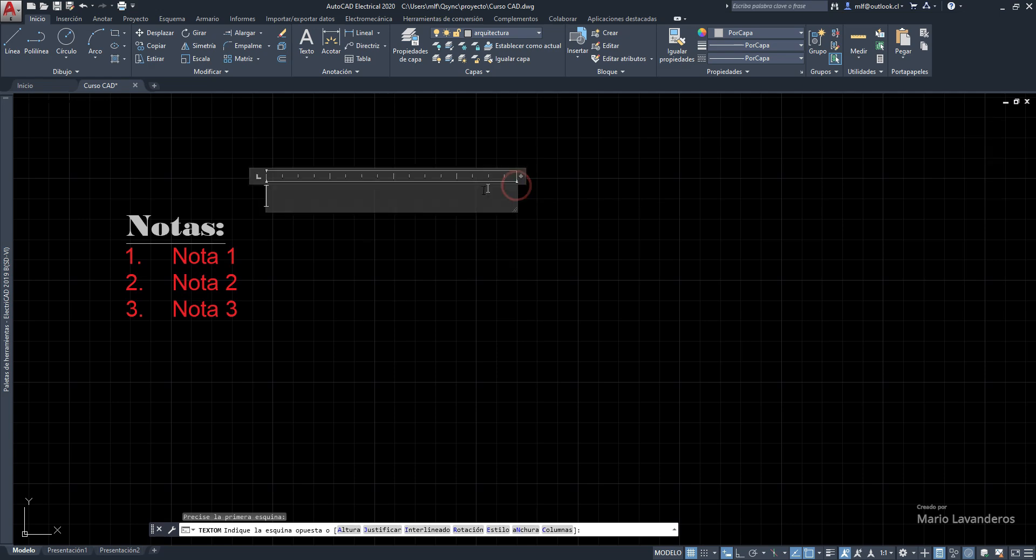
key(Escape)
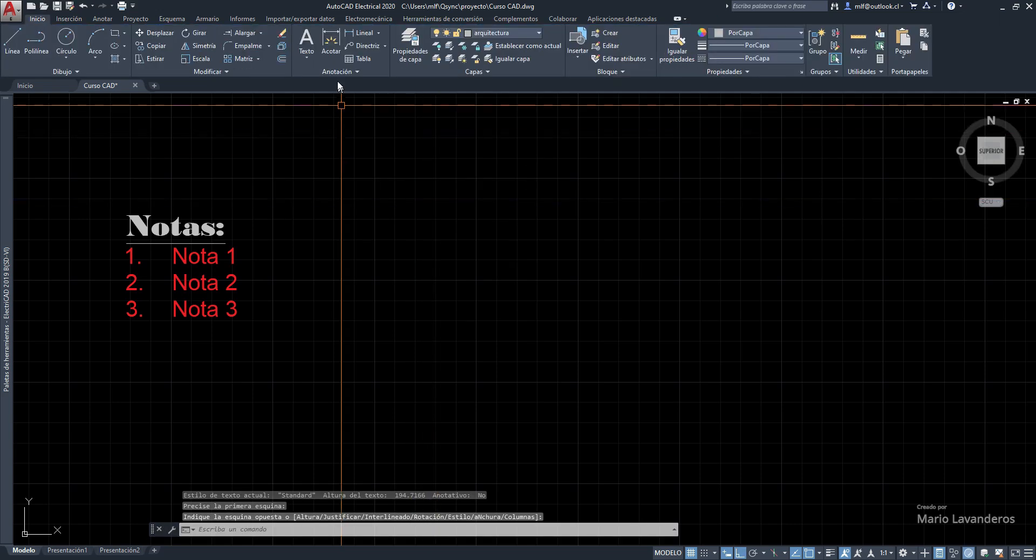
Start a new multiline text and define its rectangular frame in the empty area beside the notes.
click(315, 59)
click(331, 80)
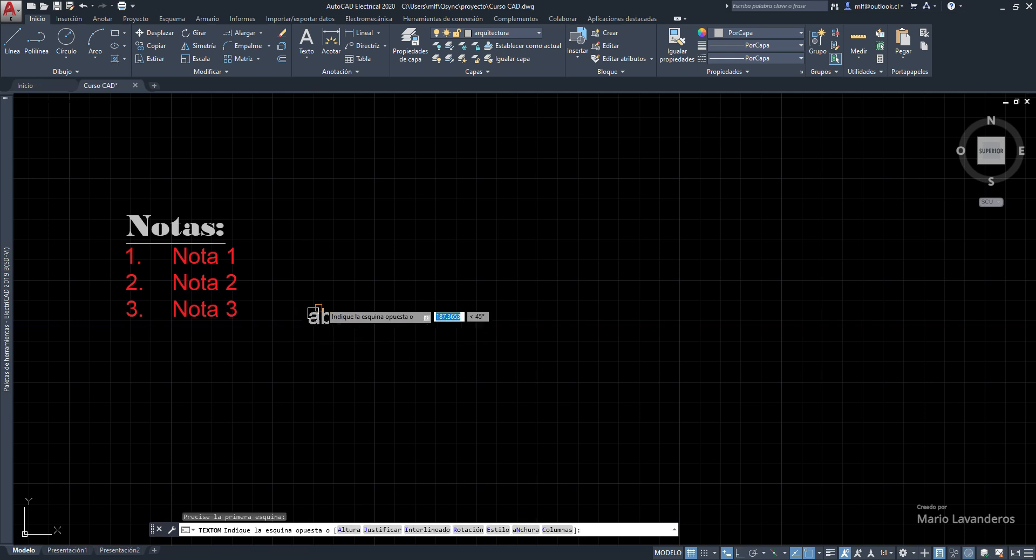
click(307, 302)
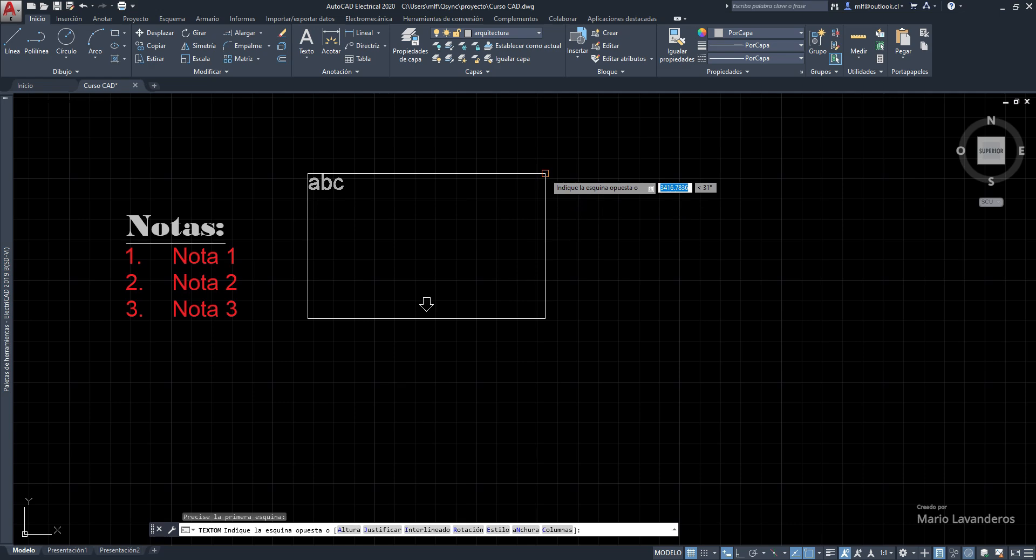
click(554, 168)
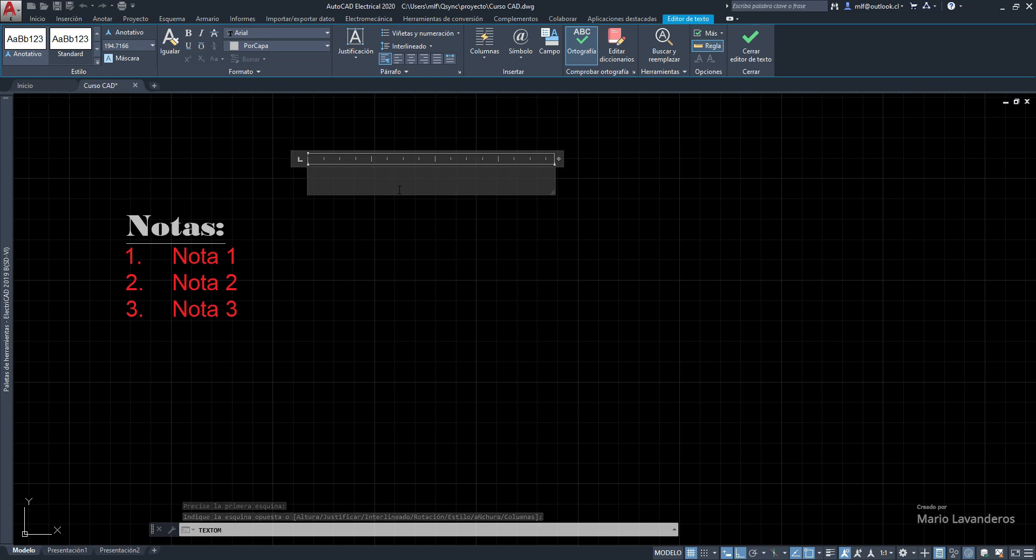
Enter the lines "Curso Autocad" and "Vídeo 1" in the new multiline text.
text(Curso)
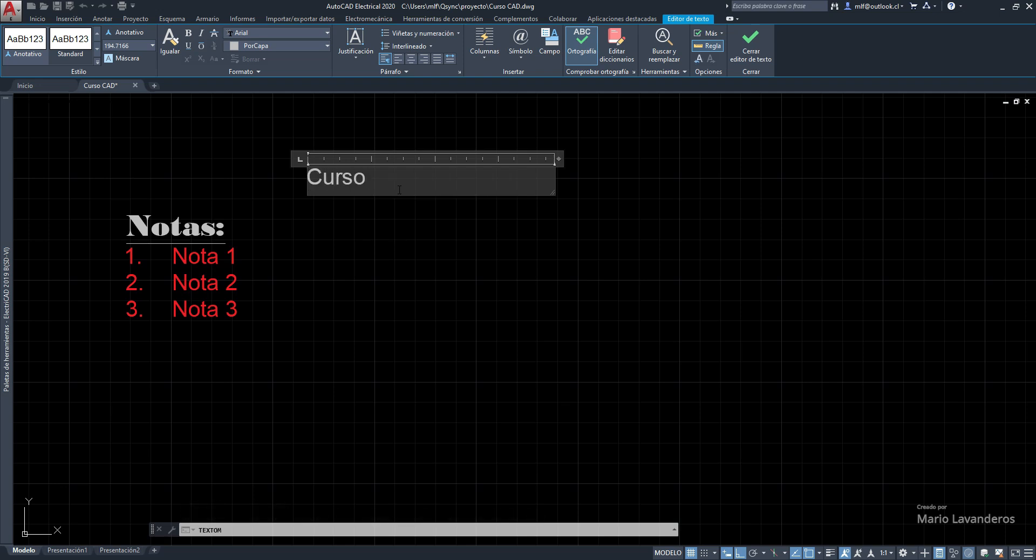
text( Autocad)
key(Return)
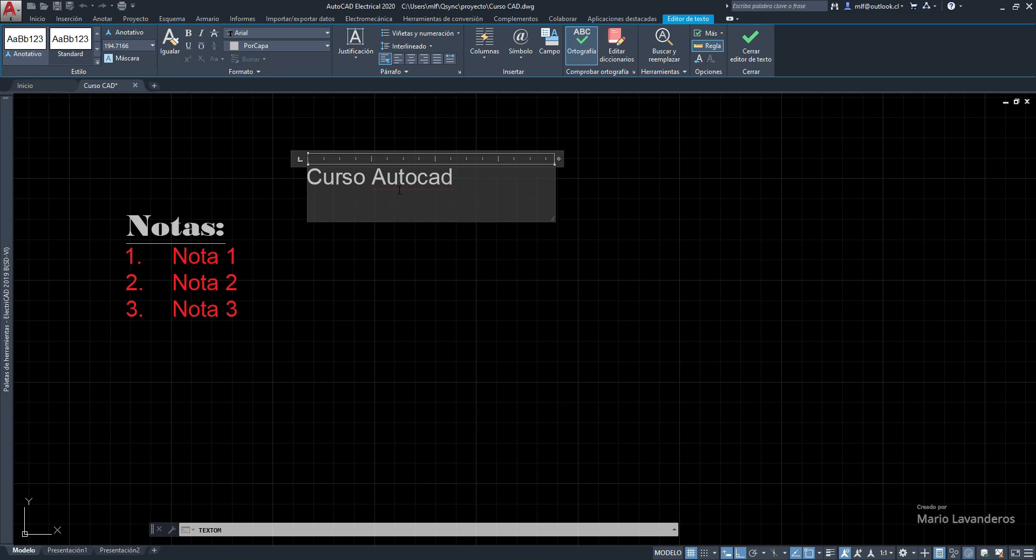
text(Vi)
text(V)
text(ídeo 1)
Review the text height choices for the "Curso Autocad" line and finish editing the text.
drag(468, 179, 277, 183)
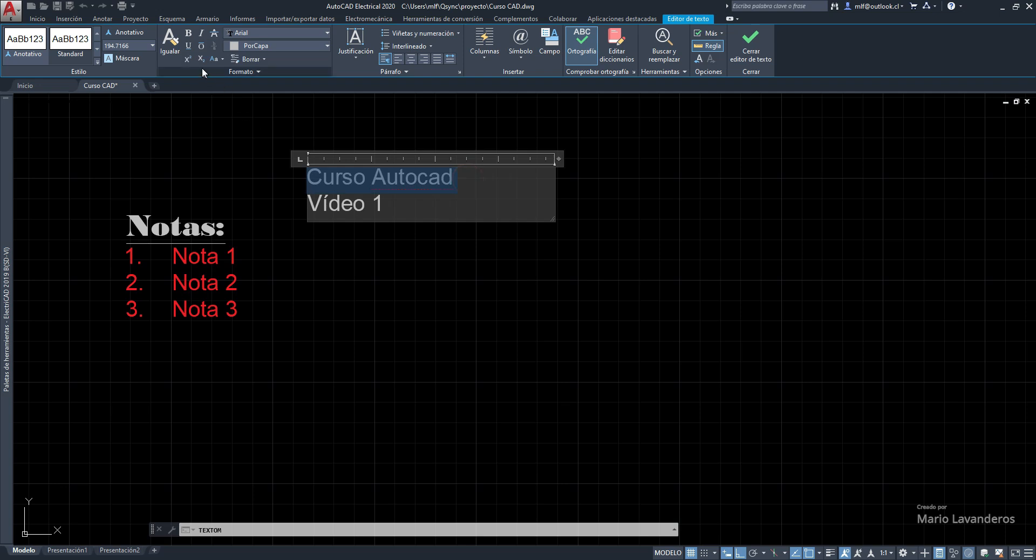
click(139, 47)
click(152, 47)
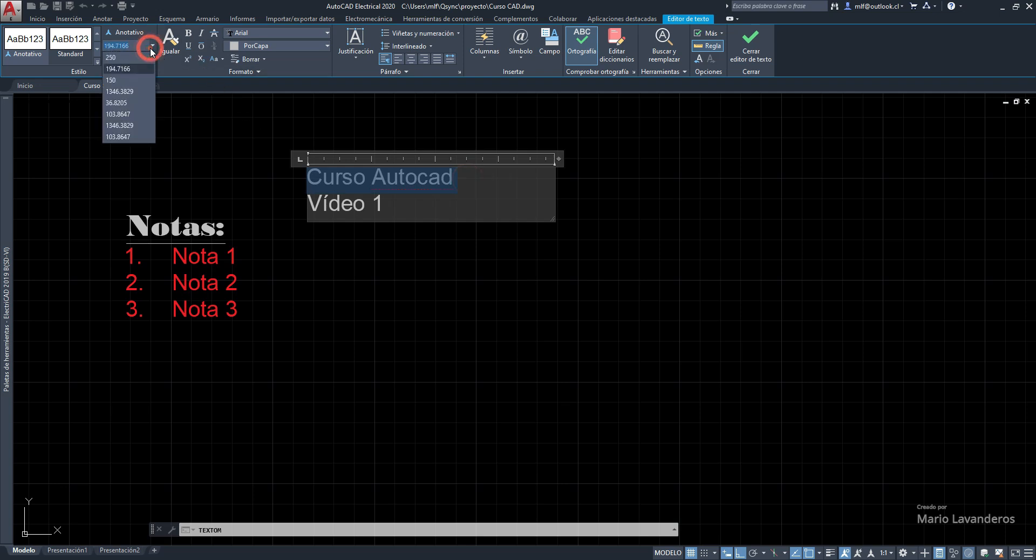
click(151, 46)
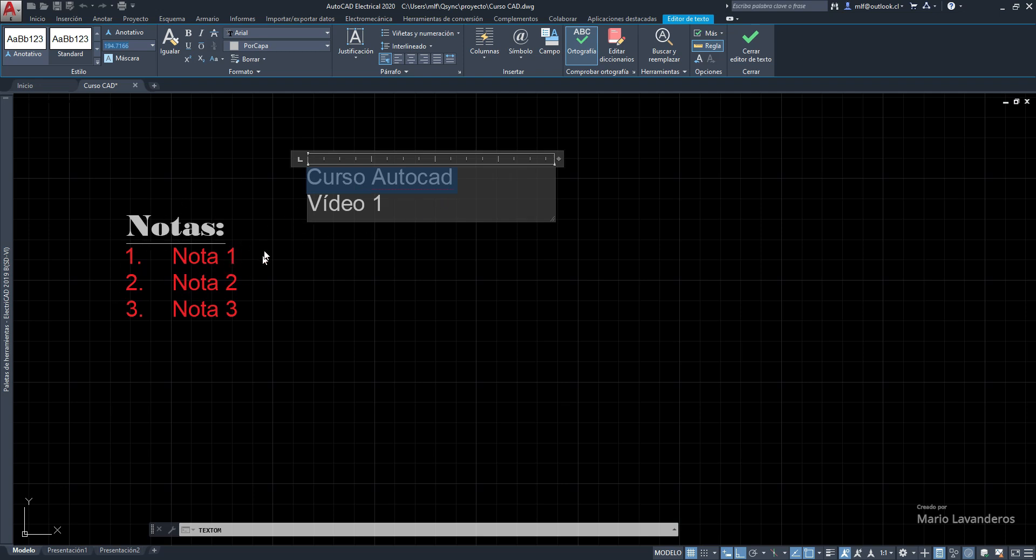
click(434, 188)
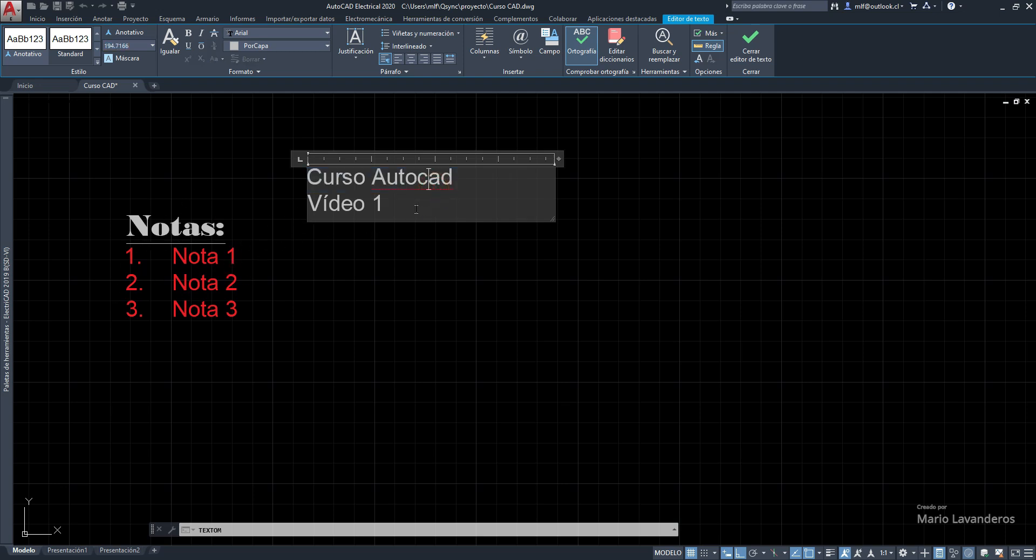
click(396, 233)
Reopen the "Curso Autocad" multiline text for editing and close it without changes.
middle_drag(398, 222, 323, 211)
scroll(365, 213, down, 2)
scroll(323, 210, up, 3)
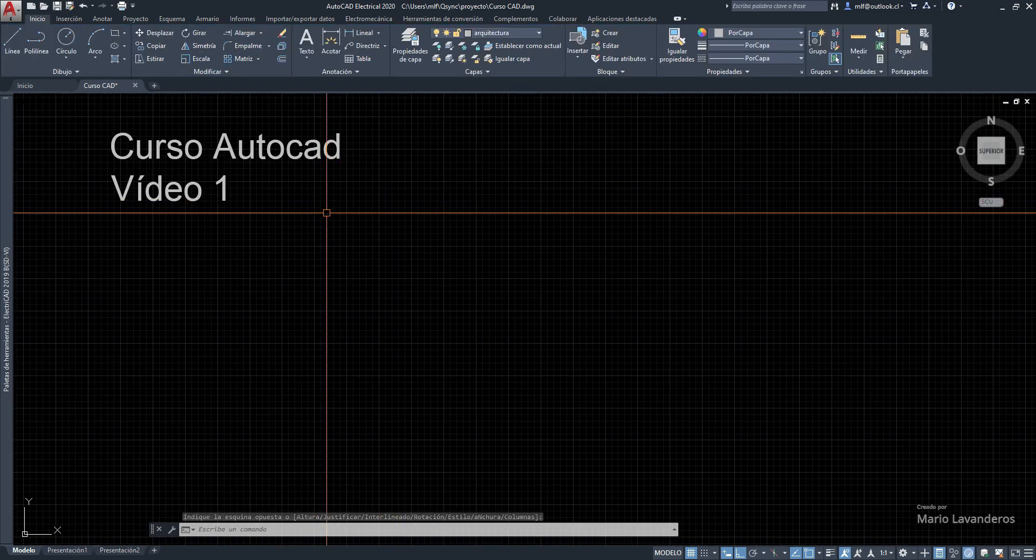
double_click(238, 153)
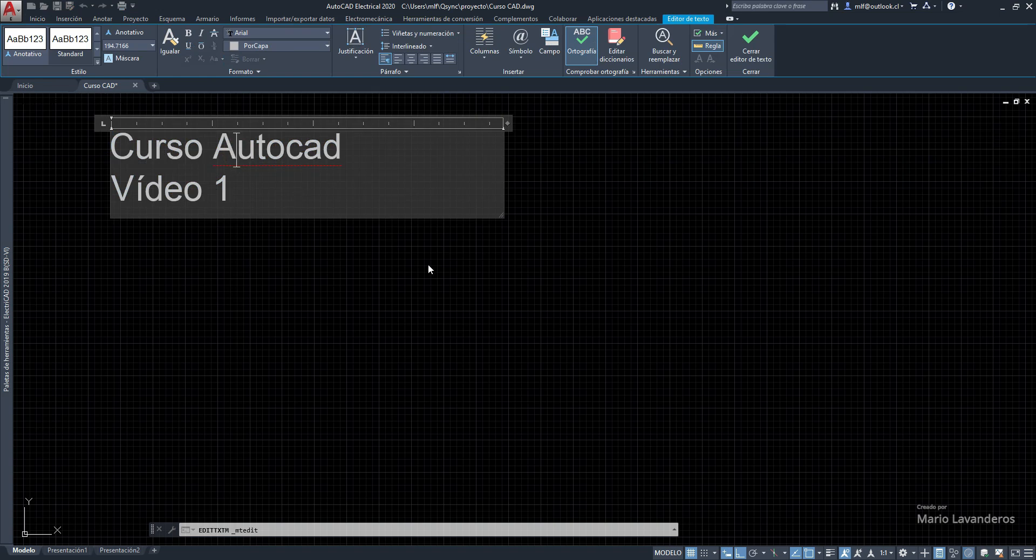
click(428, 265)
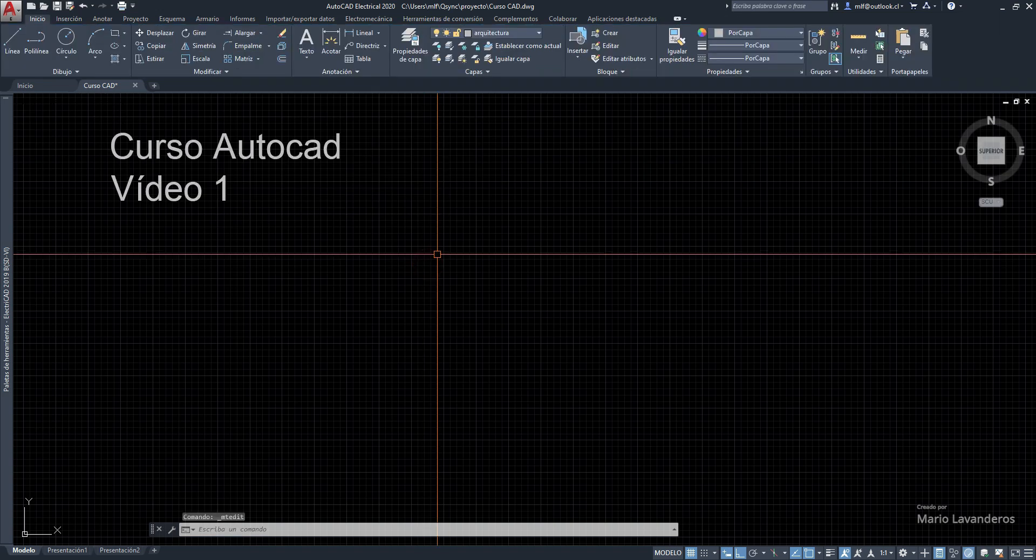
Delete the "Curso Autocad" / "Vídeo 1" multiline text.
scroll(440, 252, down, 3)
click(347, 242)
key(Delete)
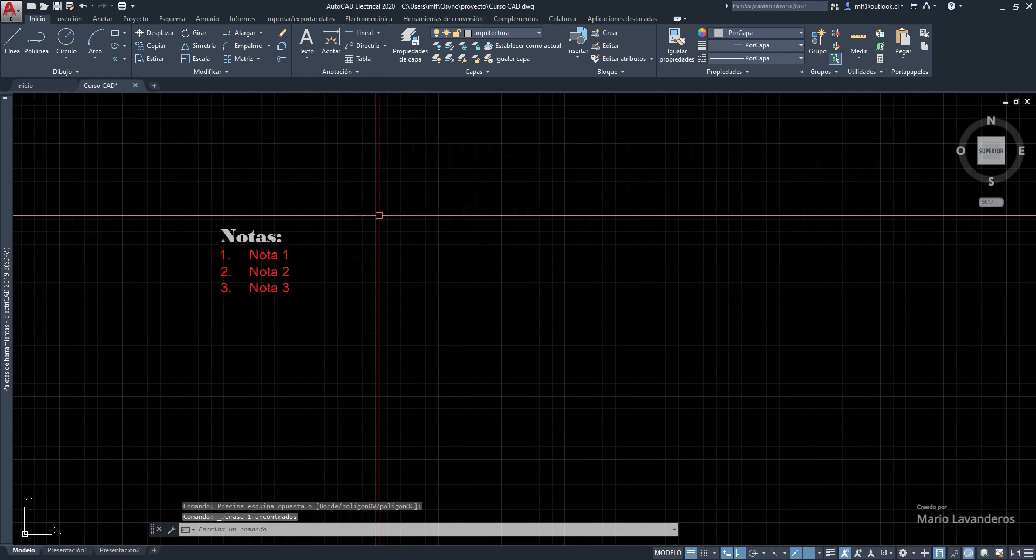
Start a single-line text beside the multiline notes with a picked height of about 428.5 and a rotation of 0.
mouse_move(324, 227)
middle_down()
mouse_move(319, 194)
mouse_move(294, 190)
middle_up()
scroll(325, 205, up, 2)
click(309, 60)
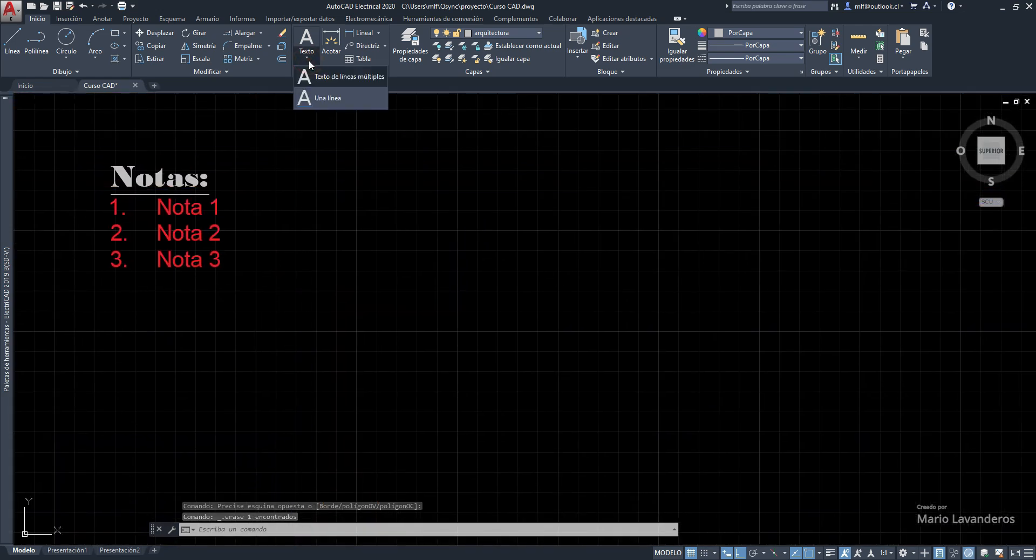
click(322, 98)
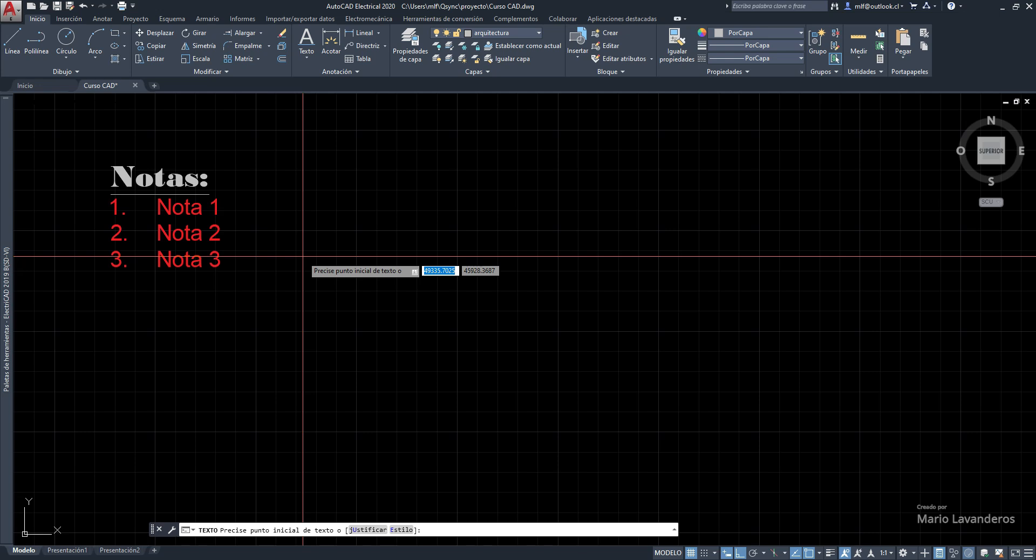
click(302, 256)
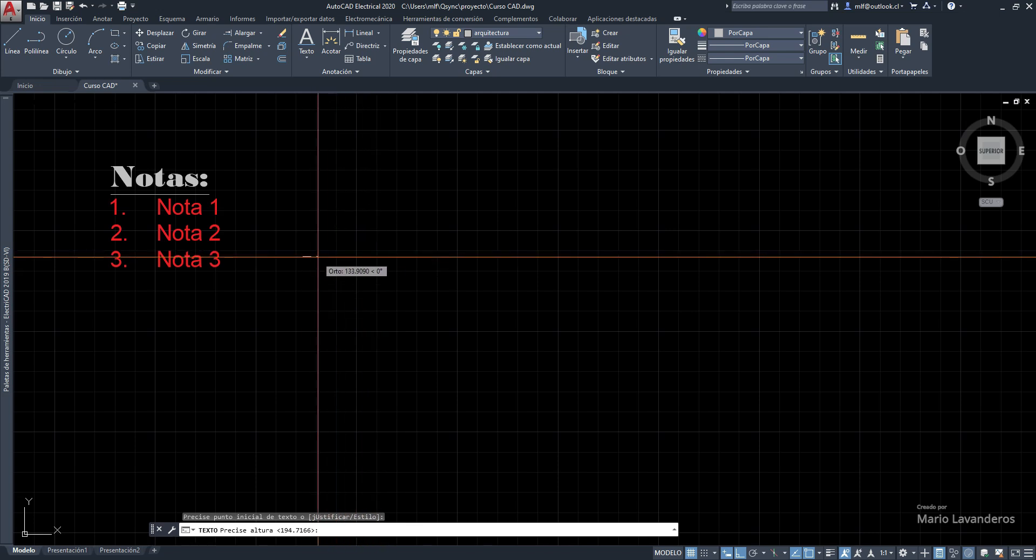
click(337, 257)
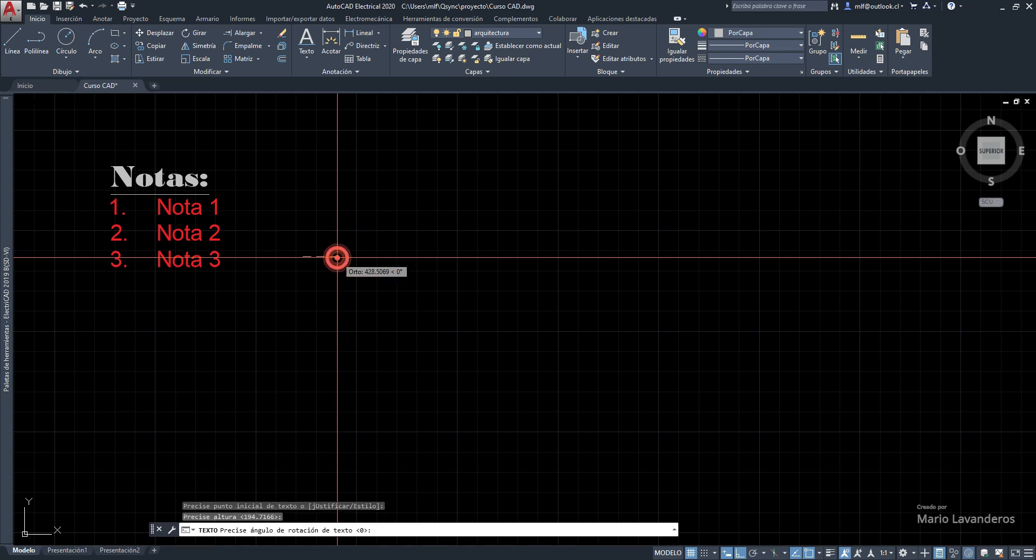
click(338, 257)
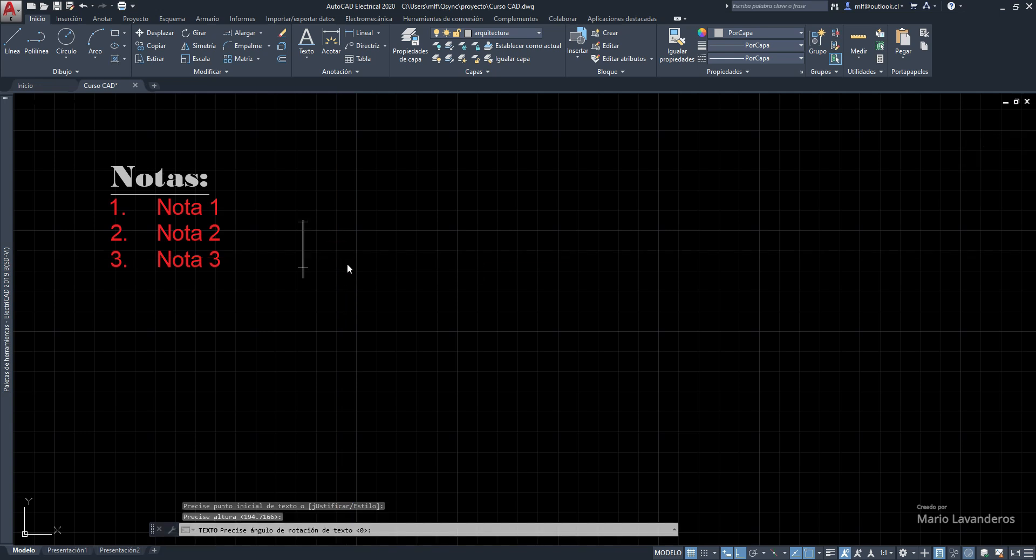
Enter the single-line text lines "Notas:", "1. Nota 1", "2. Nota 2" and "3. Nota 3", and finish the command.
text(Not)
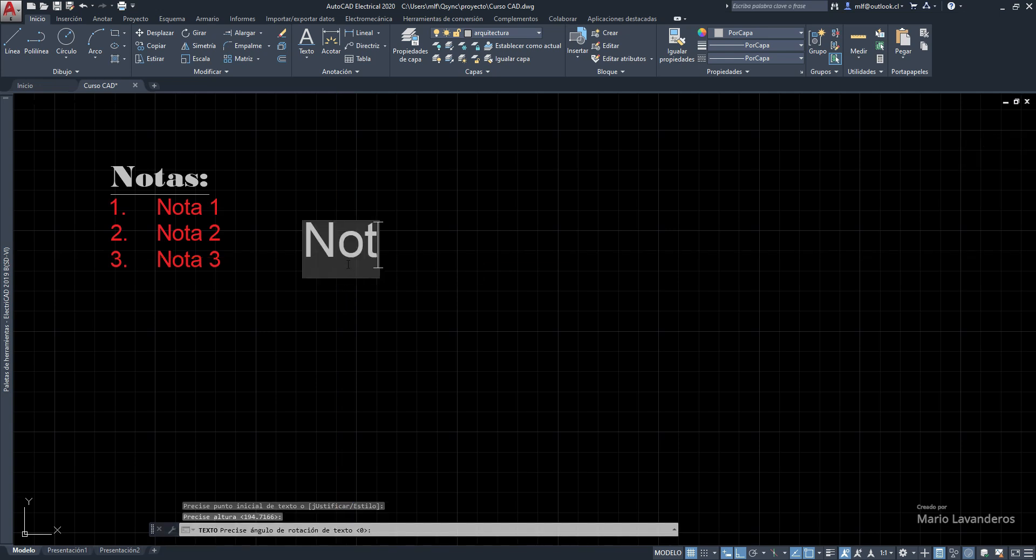
text(as:)
key(Return)
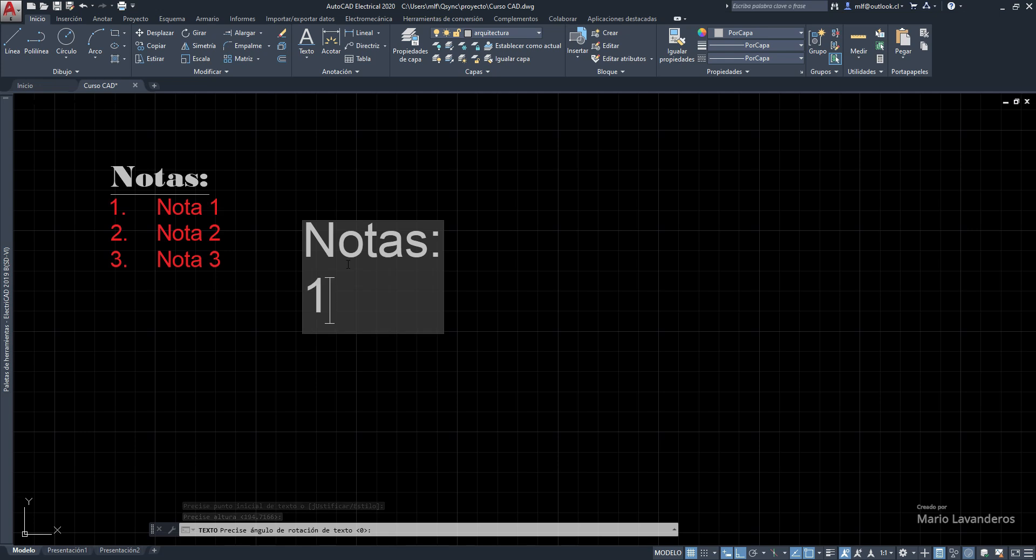
text(1. Nota 2)
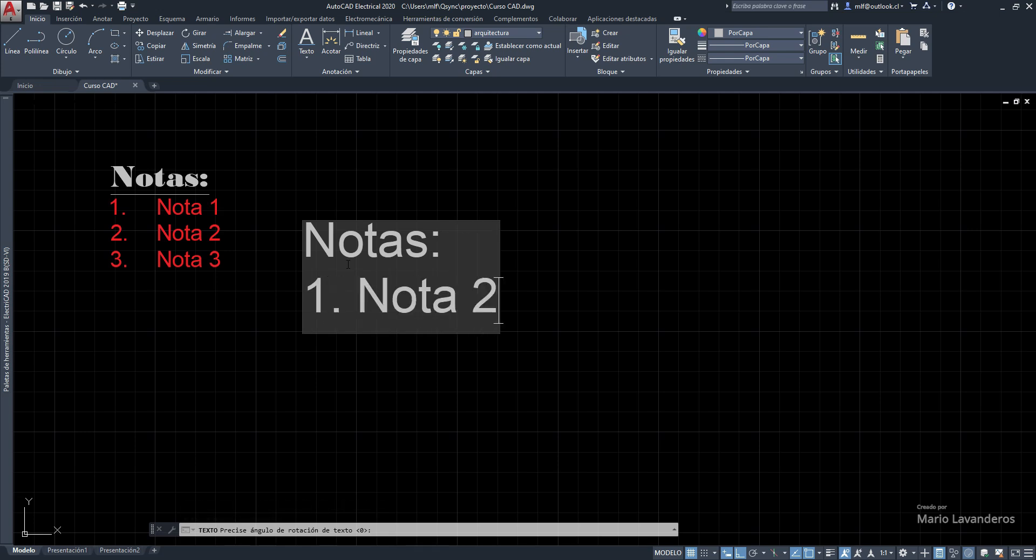
key(BackSpace)
text(1)
key(Return)
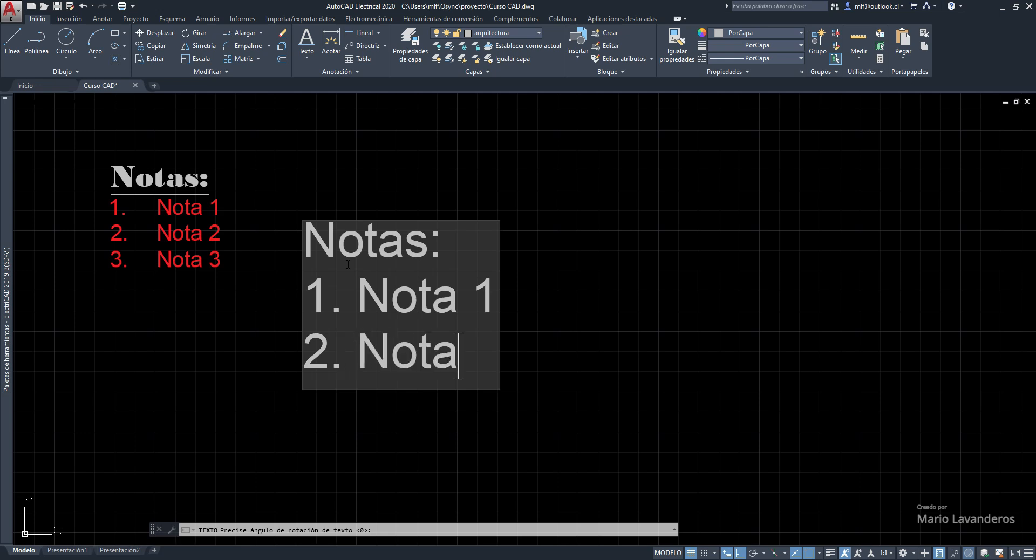
text(2. Nota 2)
key(Return)
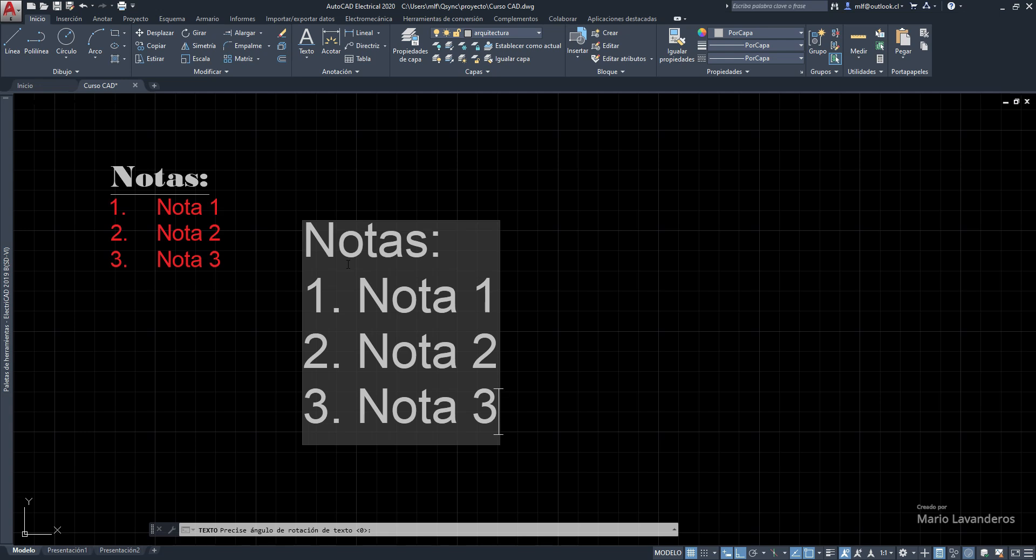
key(Return)
key(Return)
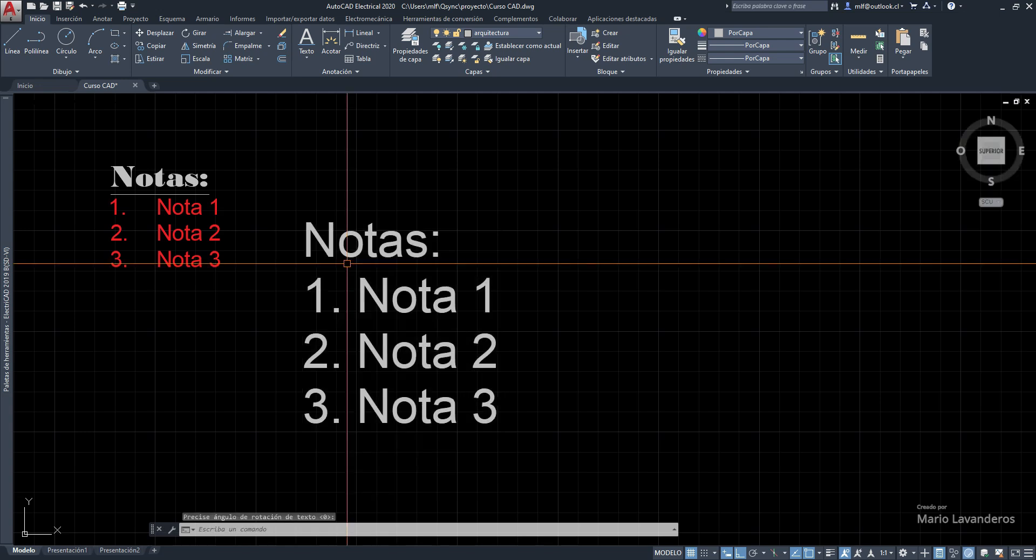
click(139, 186)
key(Escape)
click(283, 232)
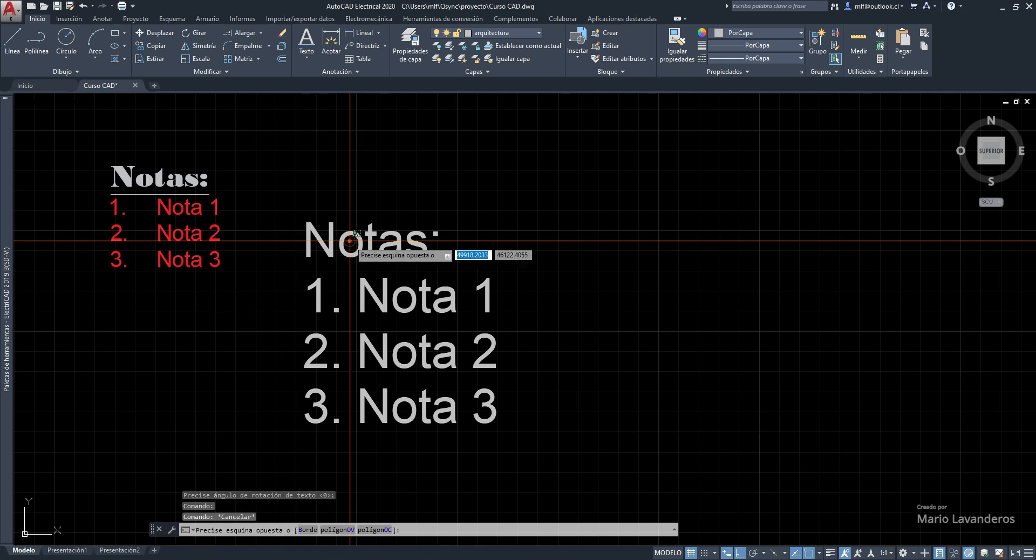
key(Escape)
click(332, 283)
key(Escape)
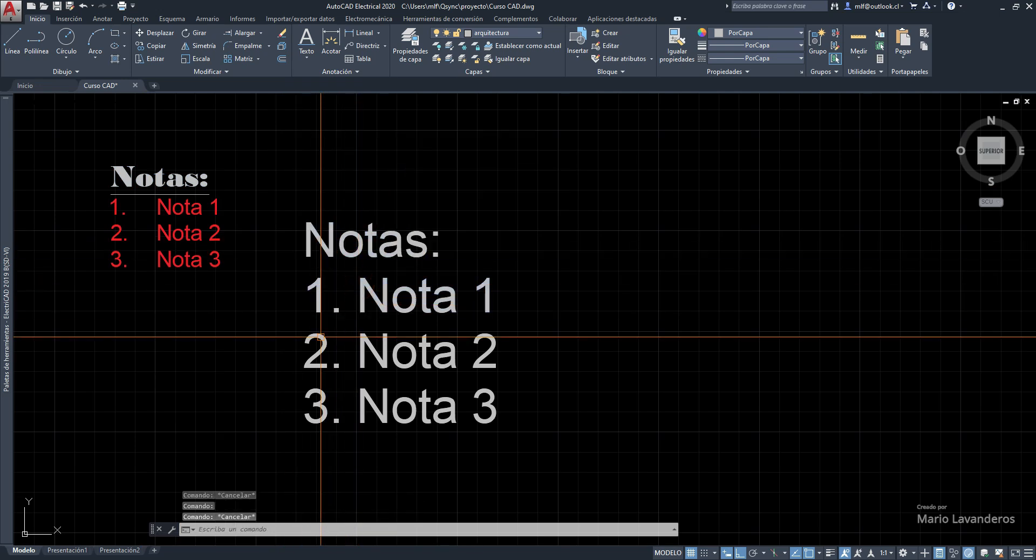
Move the single-line "Notas:" heading straight up by its grip and place "1. Nota 1" just below it.
click(321, 243)
click(303, 256)
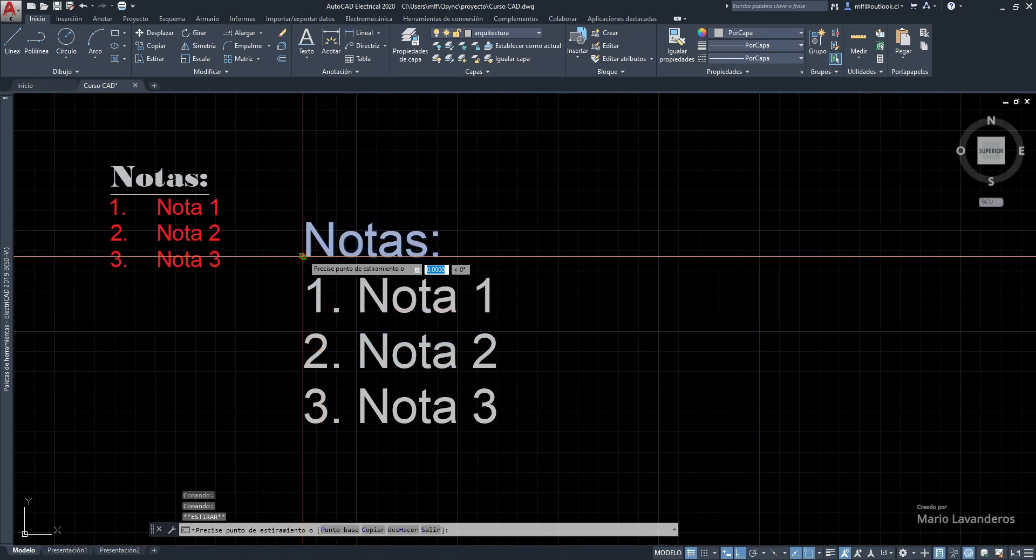
click(303, 189)
key(Escape)
click(318, 293)
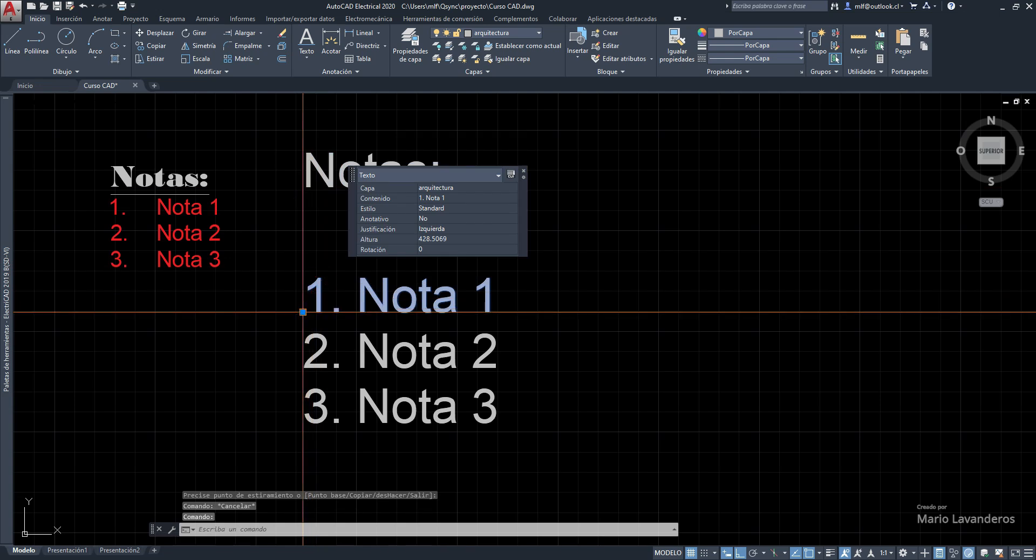
click(305, 313)
click(303, 236)
Move "2. Nota 2" and "3. Nota 3" up by their grips so they follow directly below "1. Nota 1".
click(305, 343)
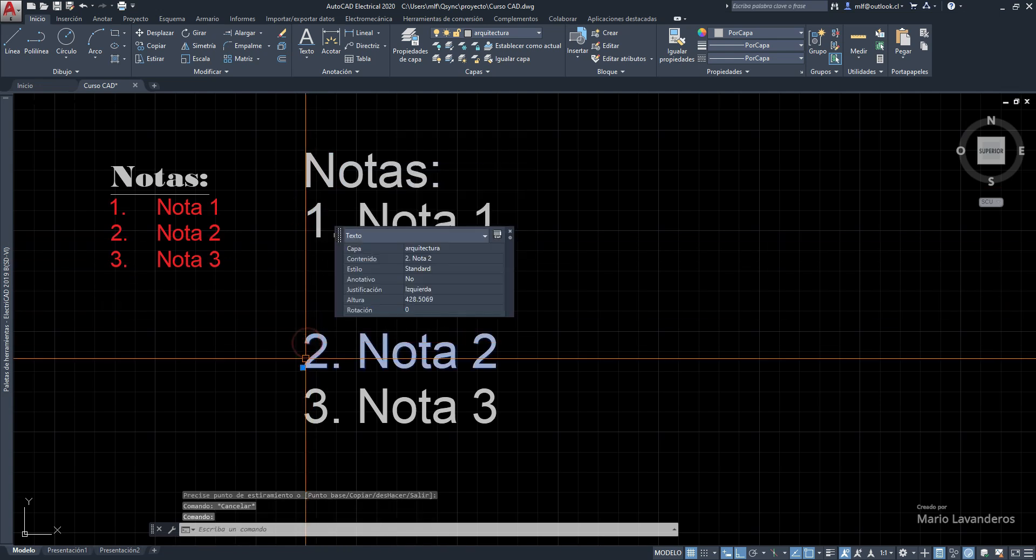
click(303, 367)
click(304, 280)
key(Escape)
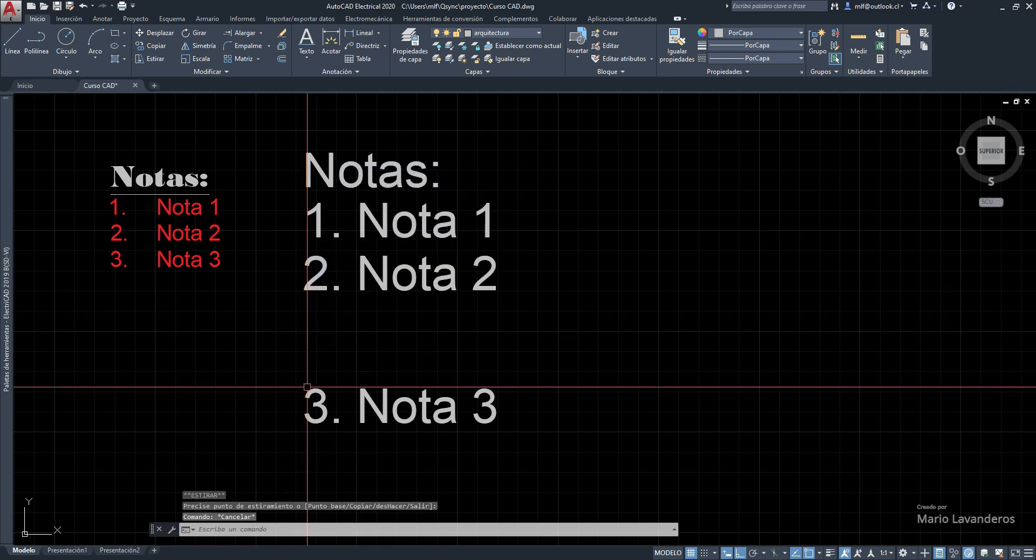
click(302, 405)
click(303, 422)
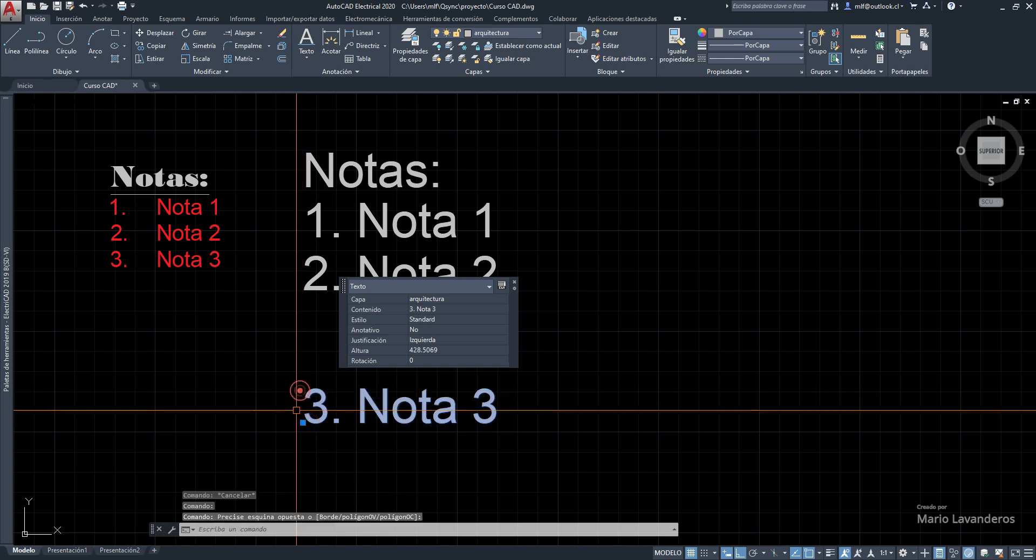
click(302, 355)
key(Escape)
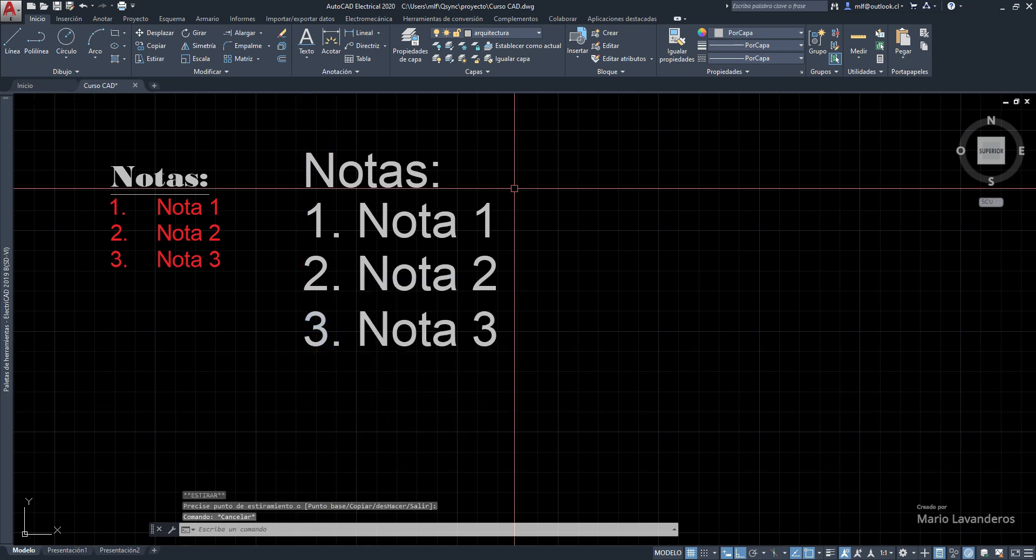
Move all four single-line texts together upward and slightly closer to the multiline notes.
click(542, 131)
click(336, 294)
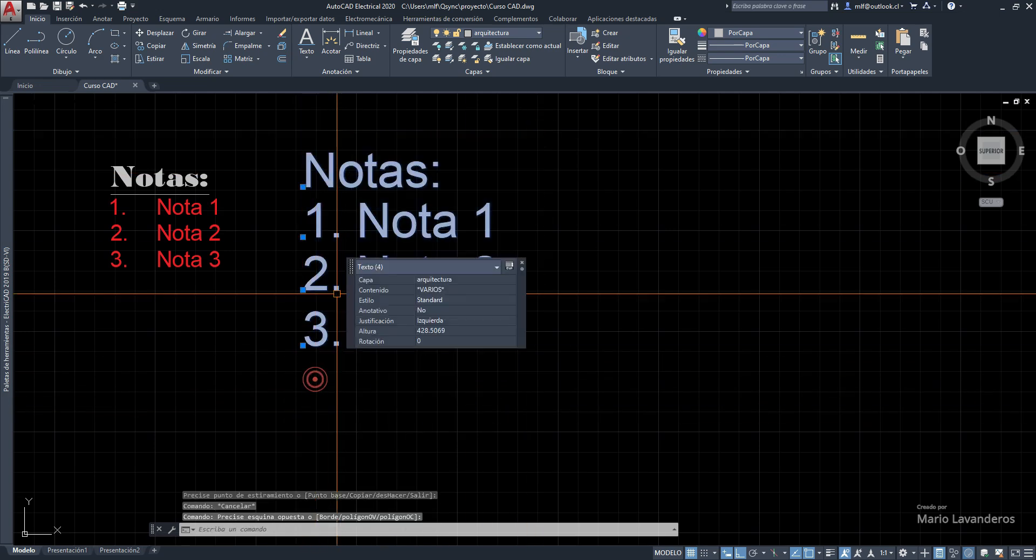
click(160, 34)
click(337, 233)
click(331, 193)
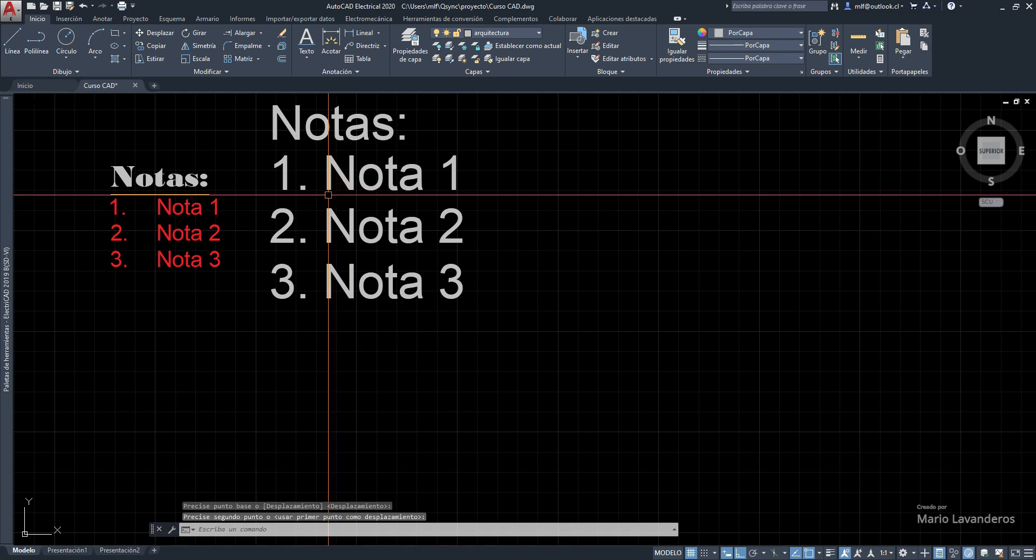
Open the single-line "Notas:" heading for in-place editing and cancel without changing it.
middle_drag(328, 194, 360, 266)
double_click(415, 203)
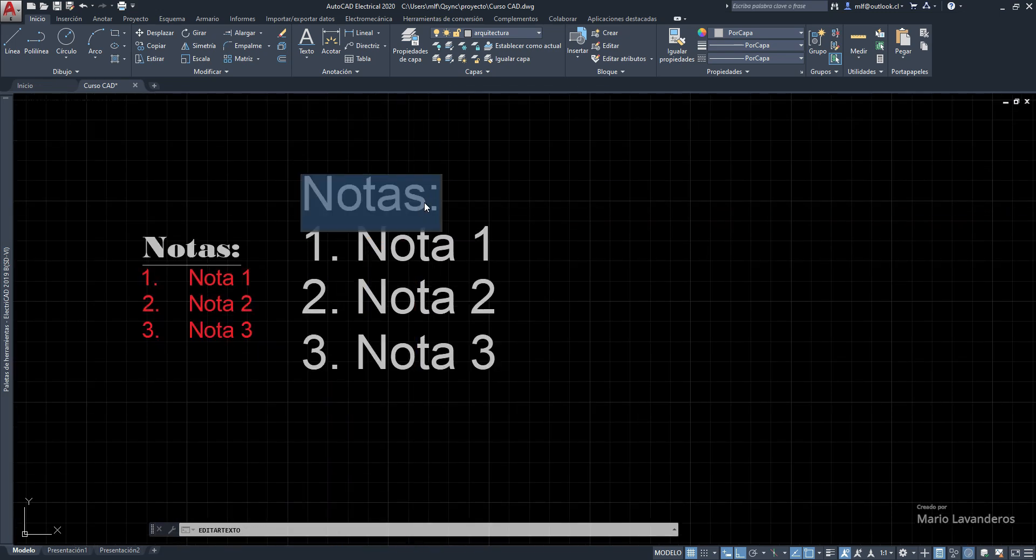
key(Escape)
key(Escape)
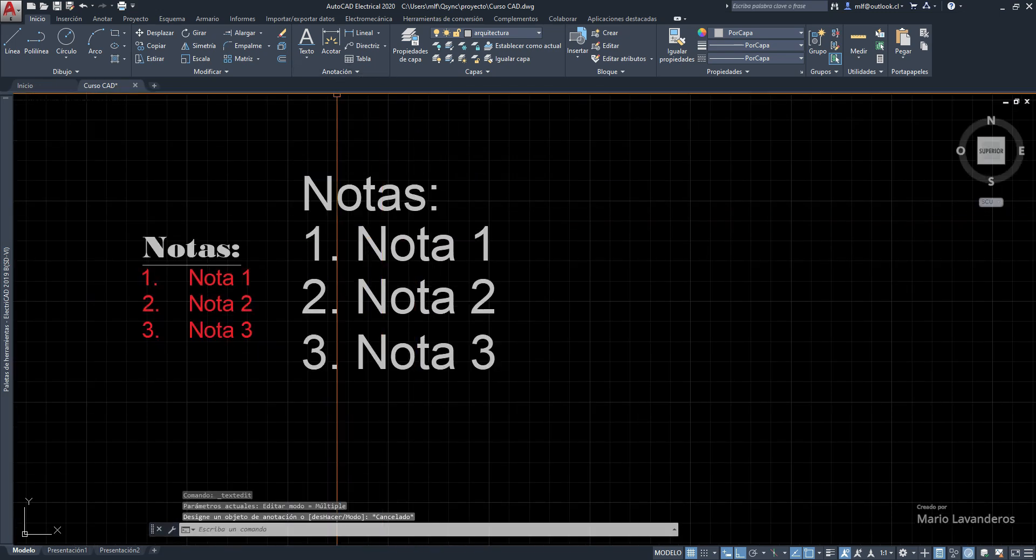
Move the four single-line texts together horizontally, a little farther away from the multiline notes.
click(572, 150)
click(357, 385)
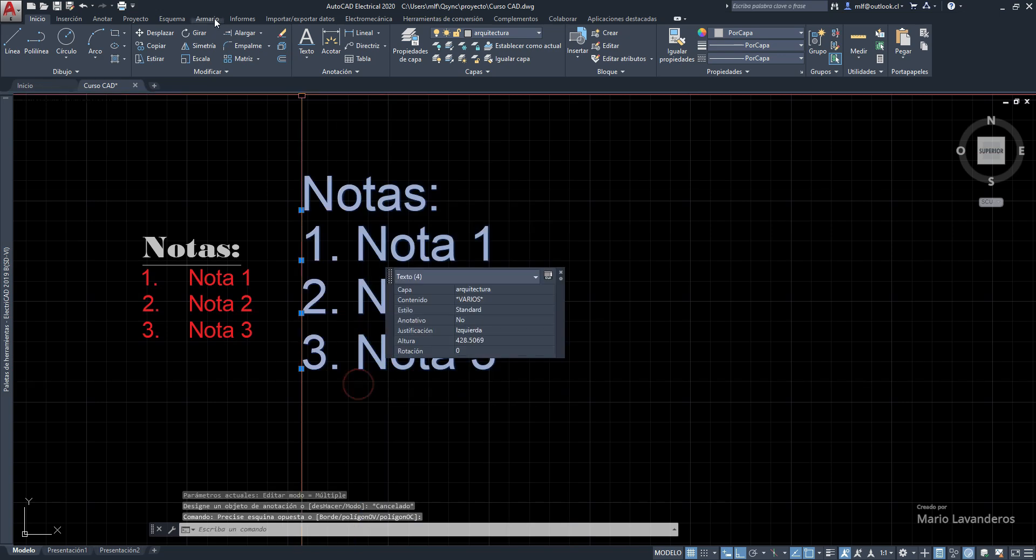
click(154, 34)
click(310, 132)
click(347, 131)
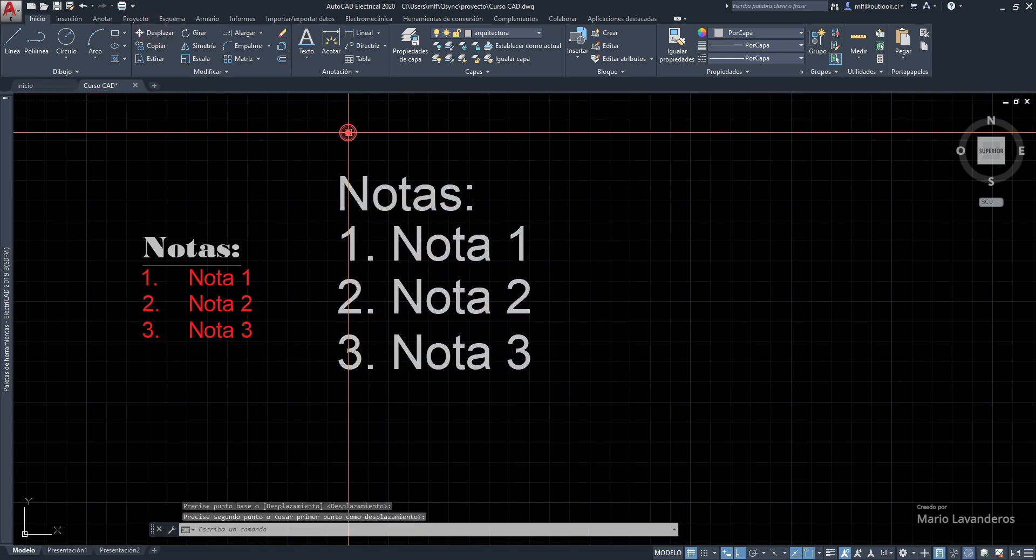
key(Escape)
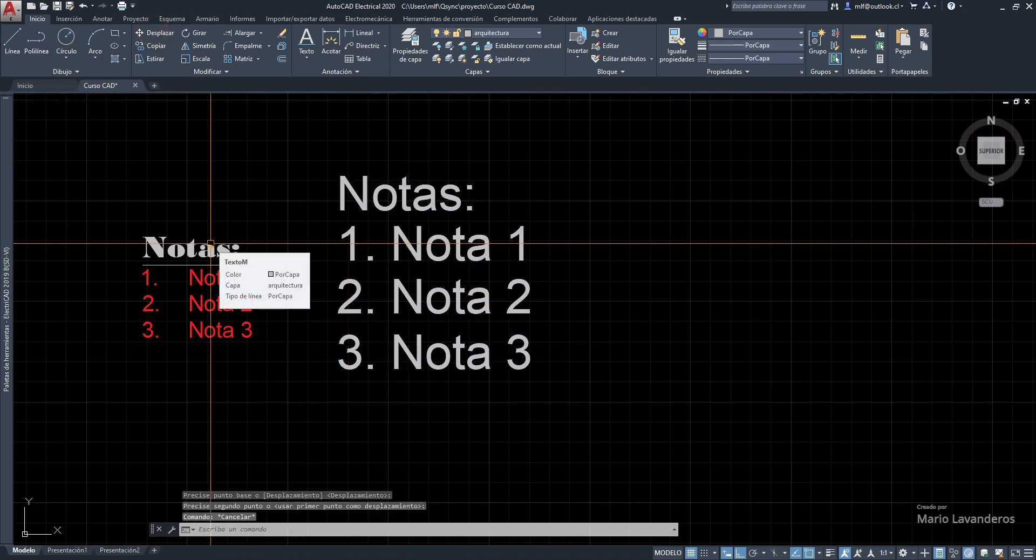
Move the multiline notes block straight up so its heading lines up with the single-line "Notas:" heading.
click(159, 233)
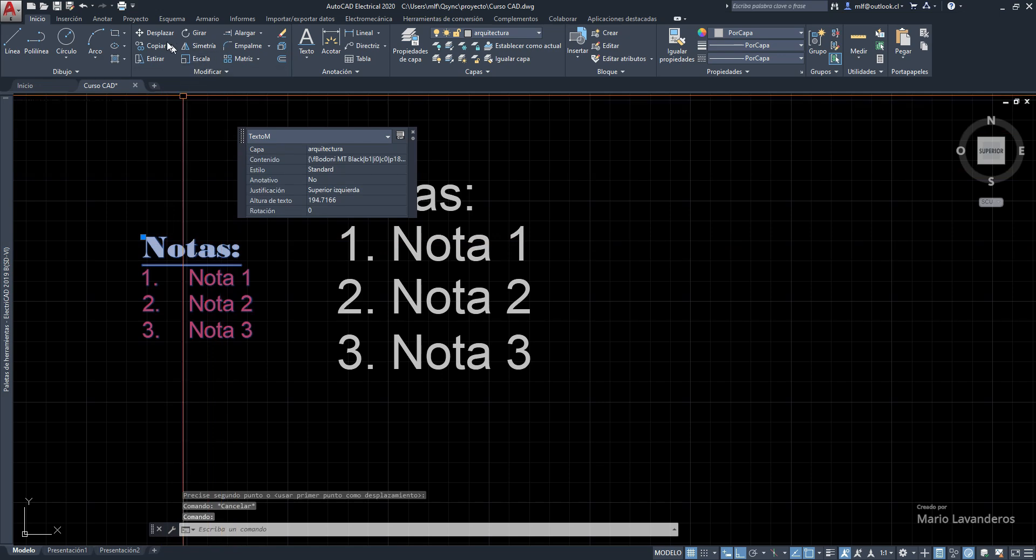
click(154, 33)
click(187, 238)
click(181, 178)
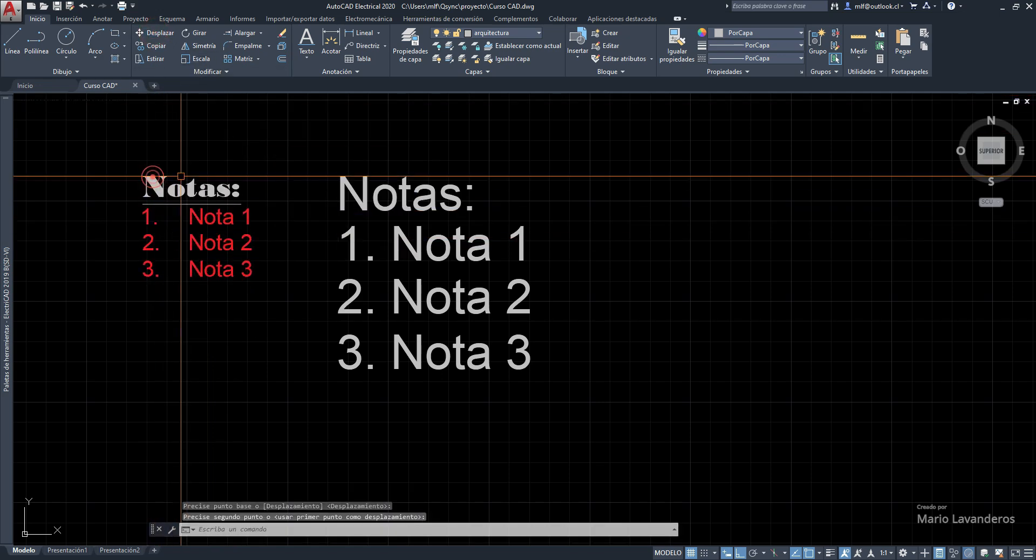
scroll(216, 176, down, 2)
scroll(222, 176, up, 2)
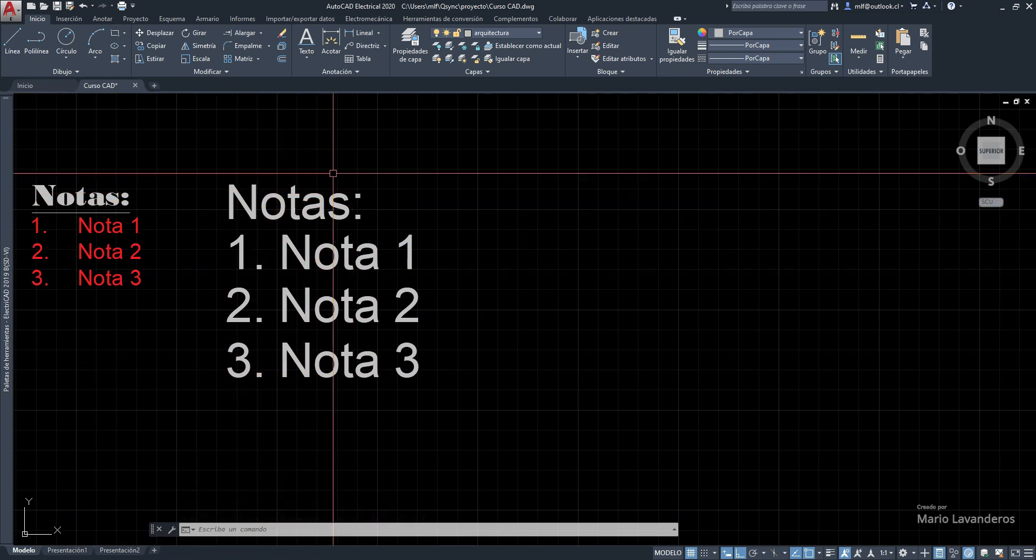
Create a new text style named "Electricidad" in the text style manager.
click(356, 73)
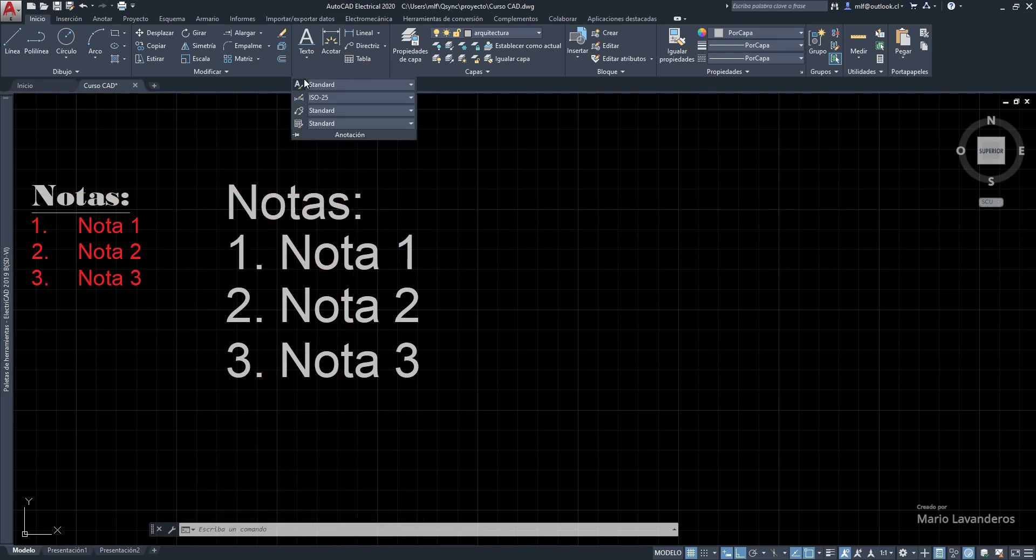
click(337, 84)
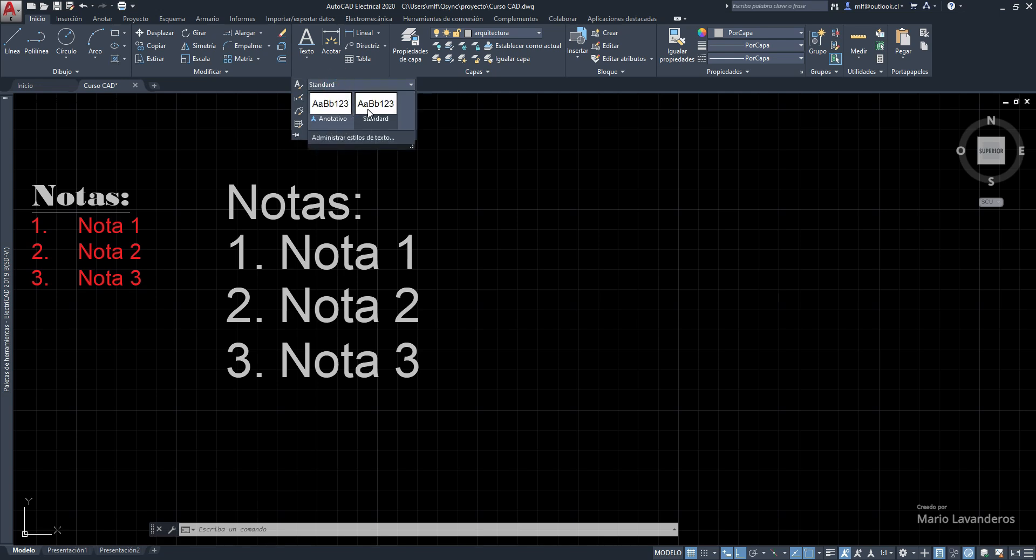
click(353, 137)
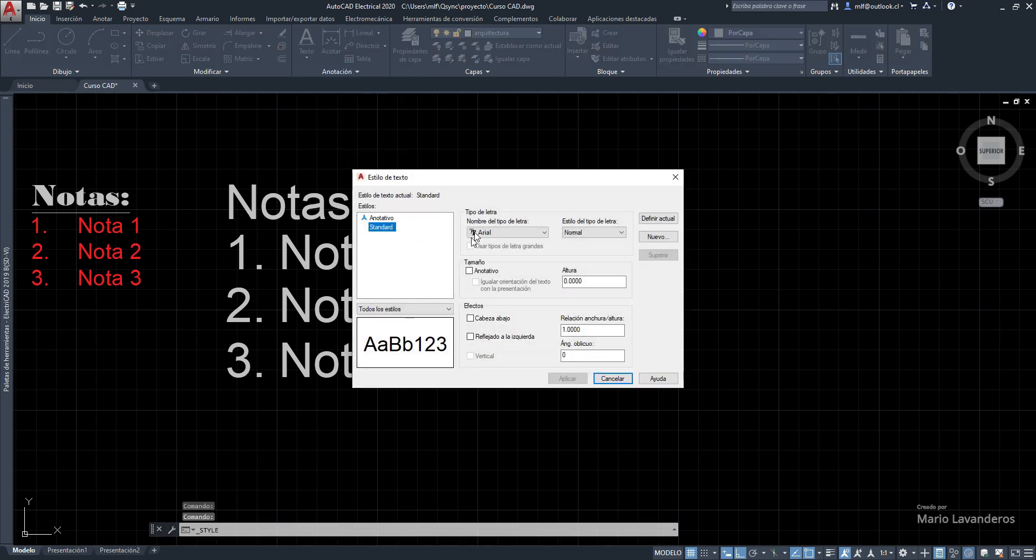
drag(490, 180, 416, 162)
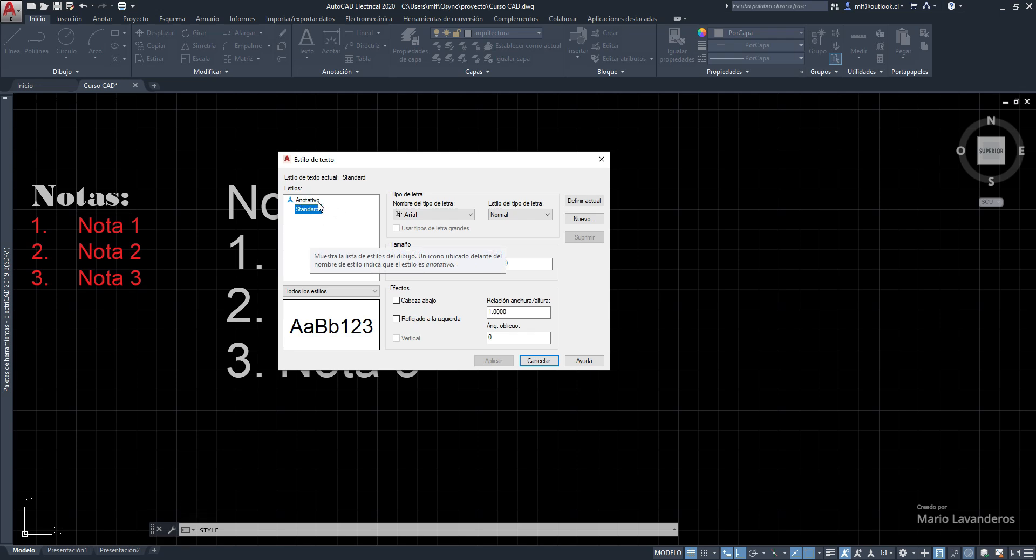
click(582, 219)
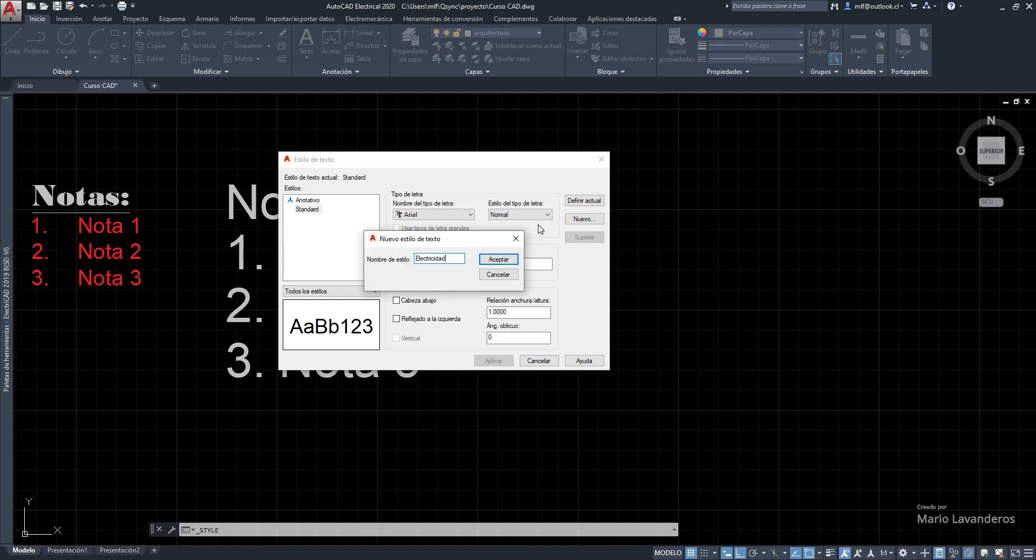
click(498, 260)
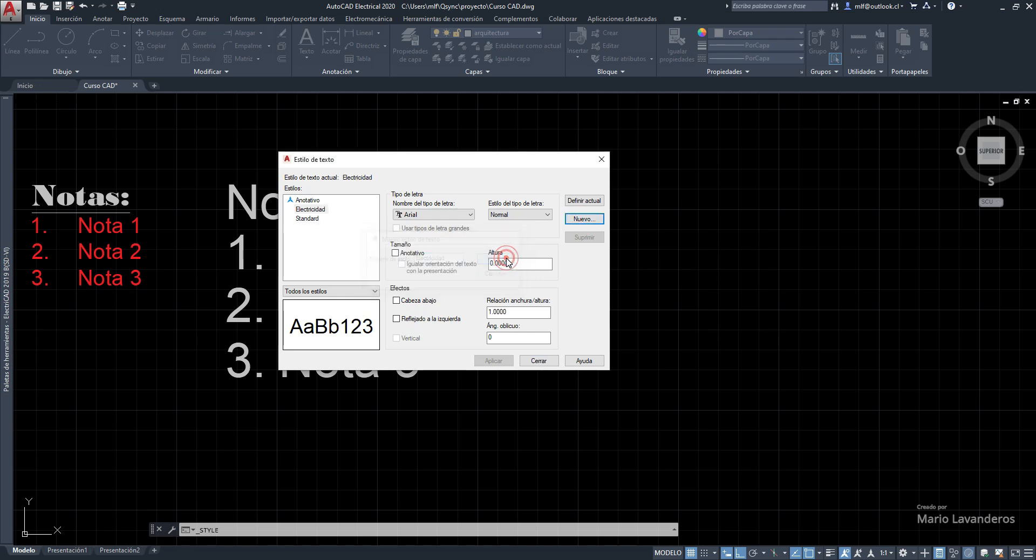
Set the Electricidad style's font to Californian FB with the Cursiva font style, apply it and close the style manager.
click(322, 211)
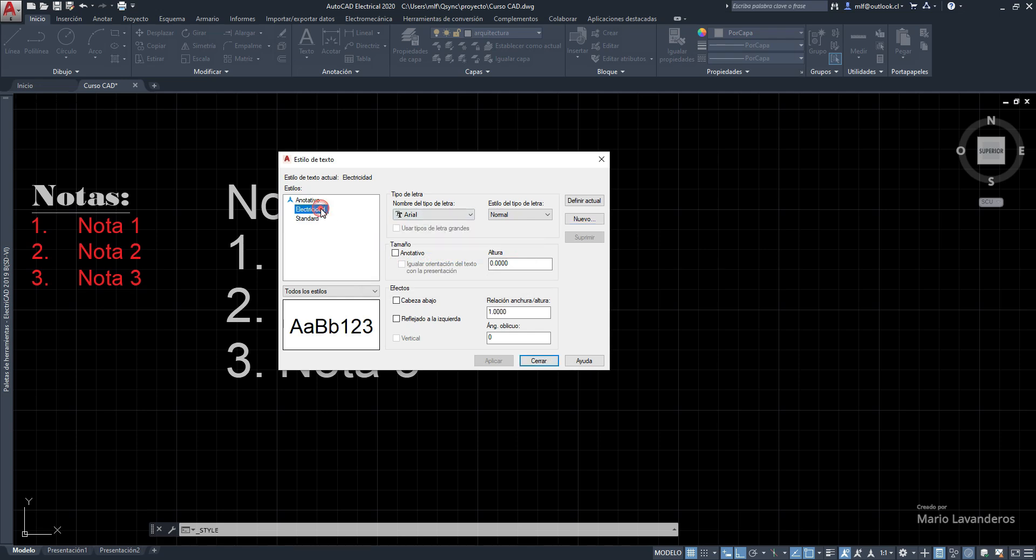
click(447, 215)
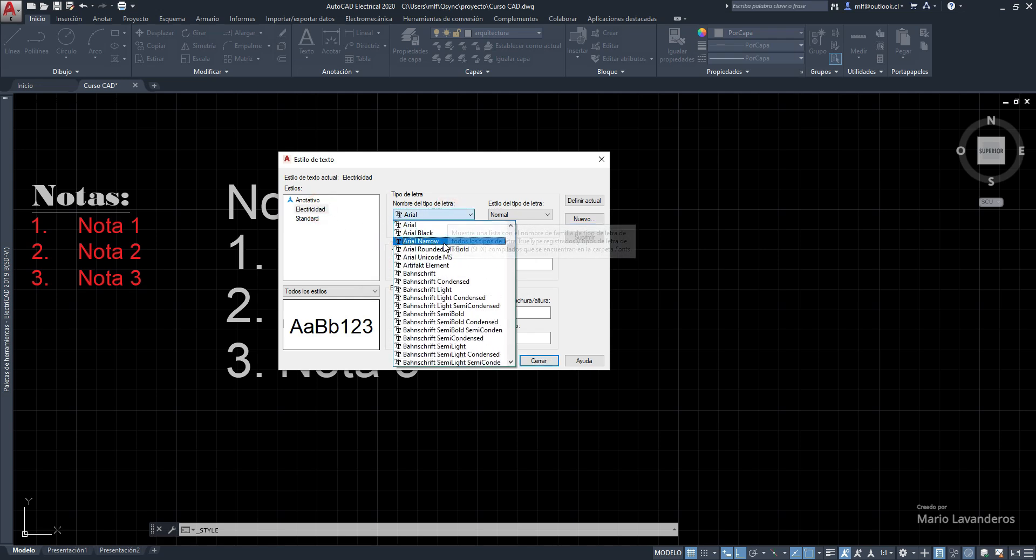
scroll(447, 290, down, 7)
scroll(448, 290, down, 3)
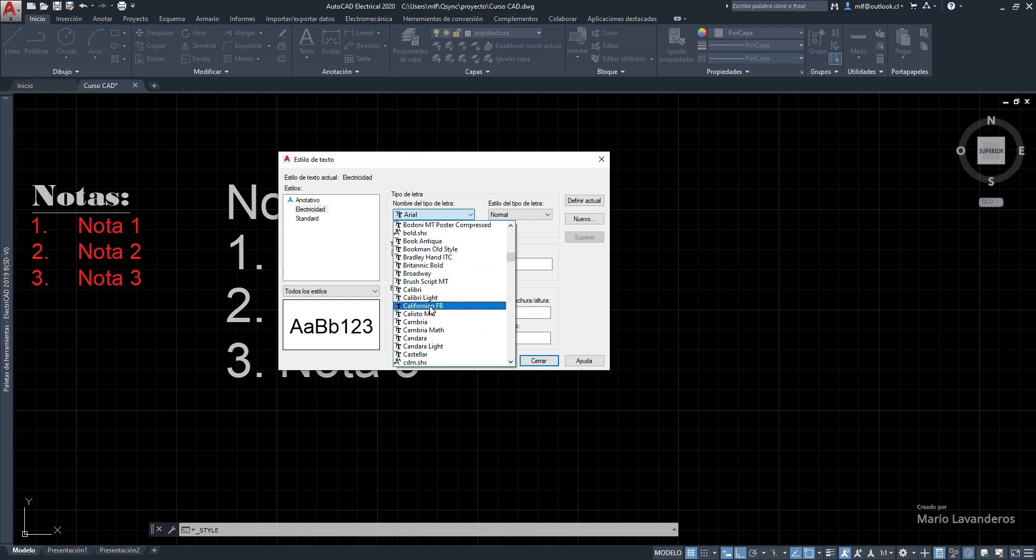
click(431, 306)
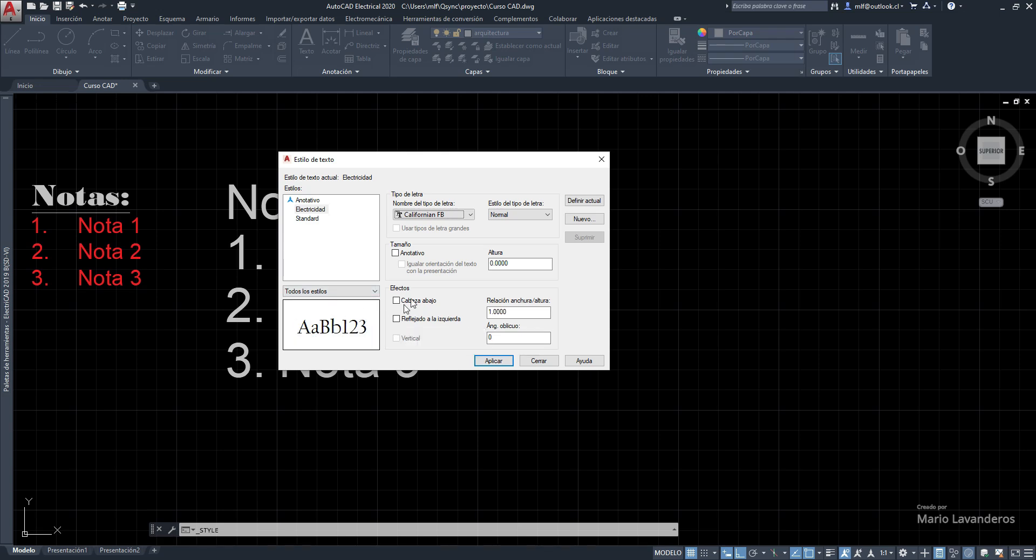
click(518, 214)
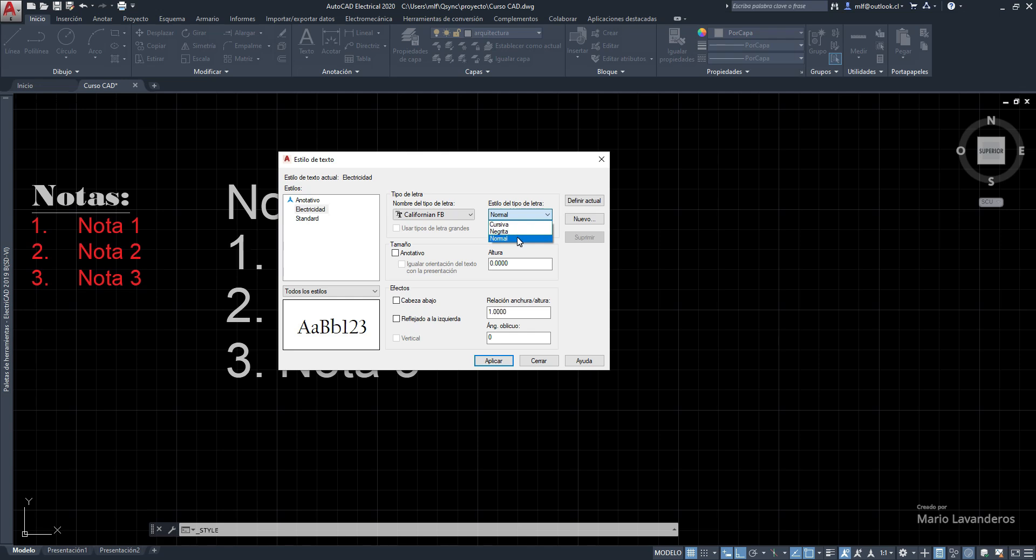
click(519, 224)
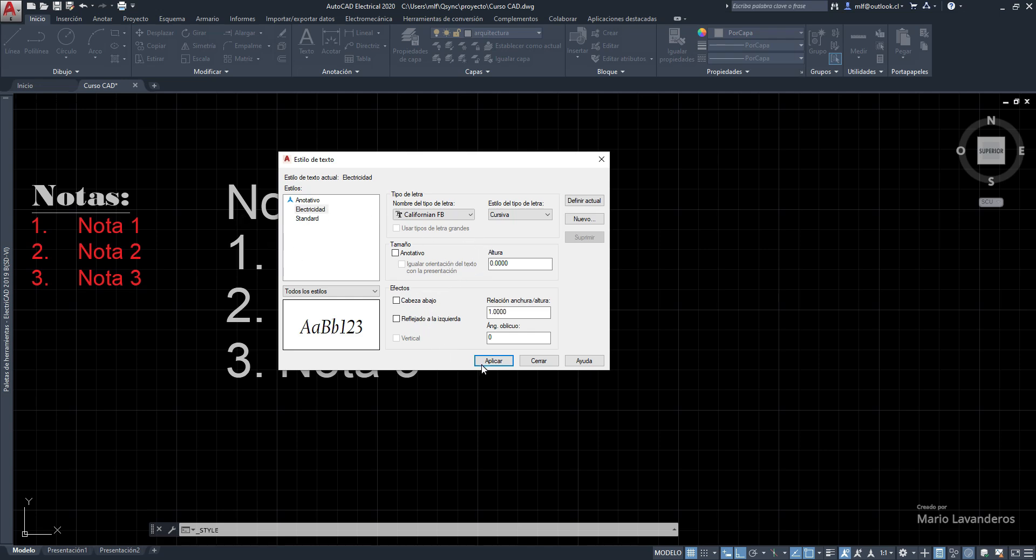
click(500, 360)
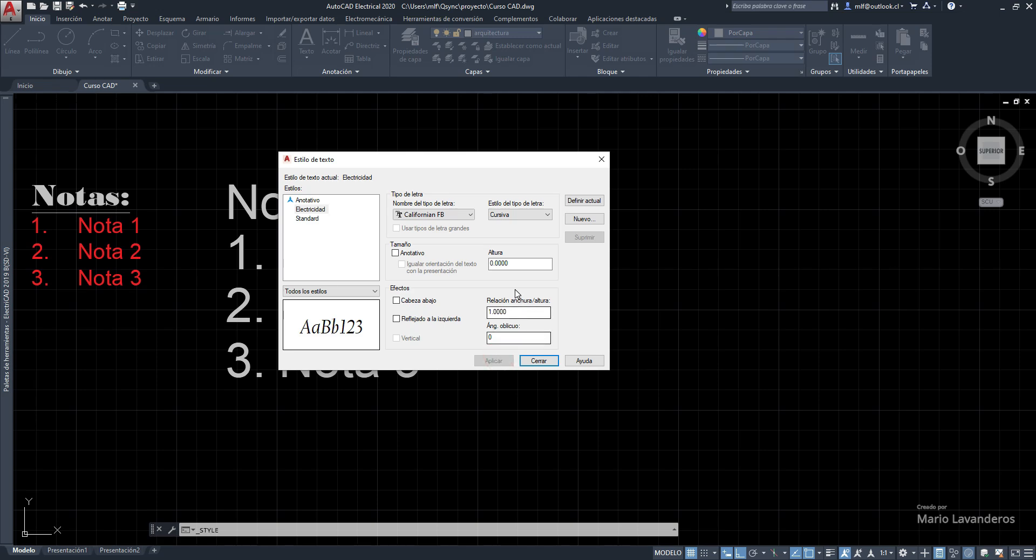
click(539, 360)
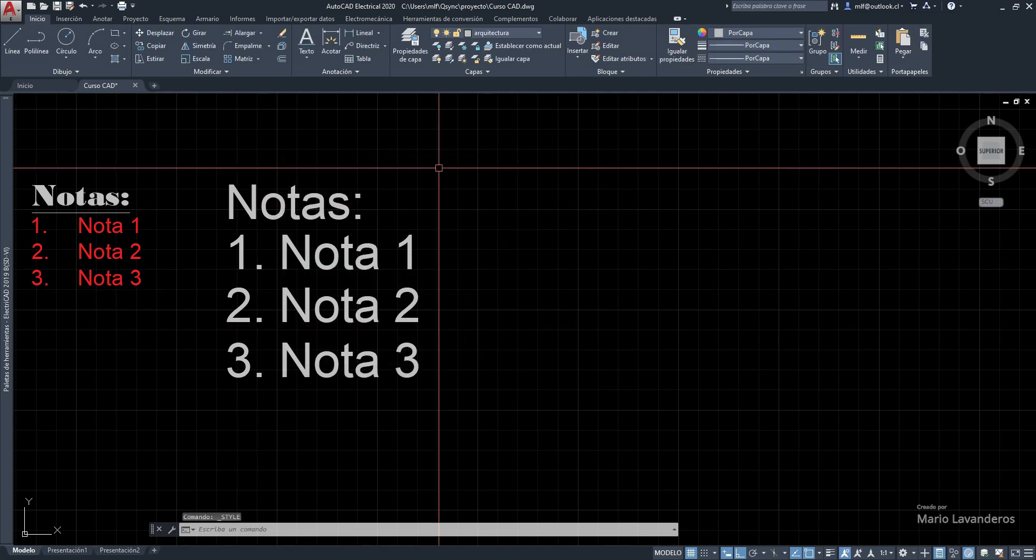
Assign the Electricidad text style to all four single-line texts and clear the selection.
click(439, 168)
click(273, 381)
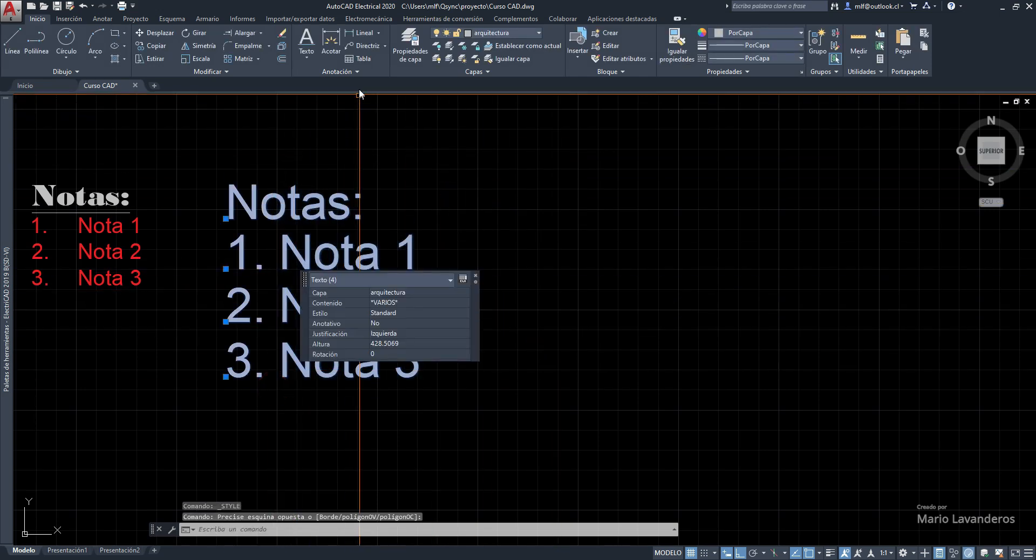
click(357, 71)
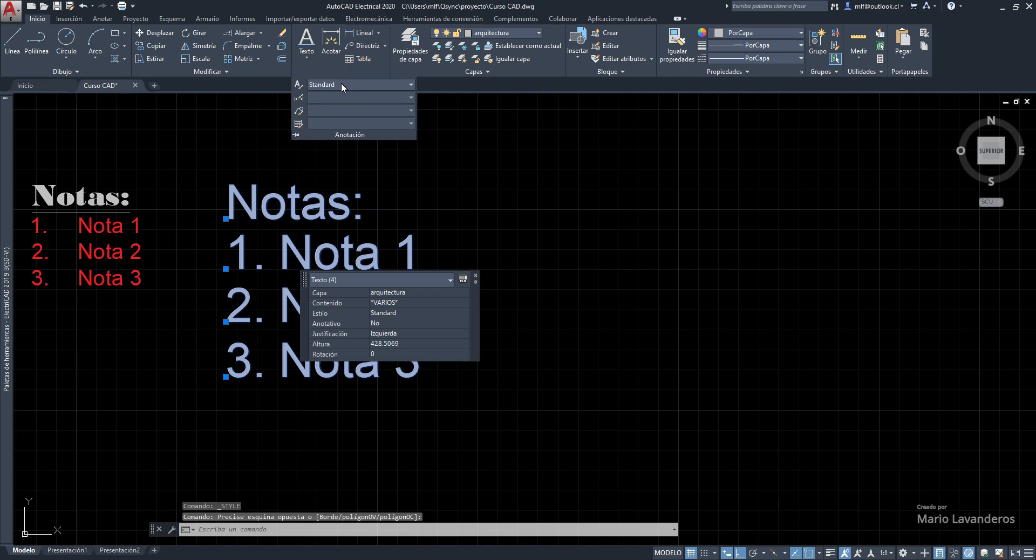
click(342, 85)
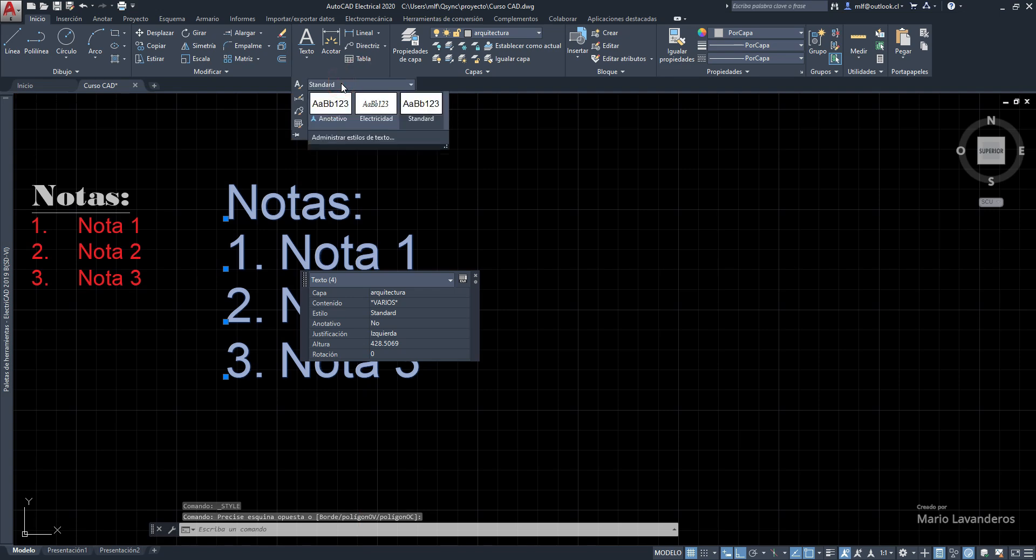
click(380, 110)
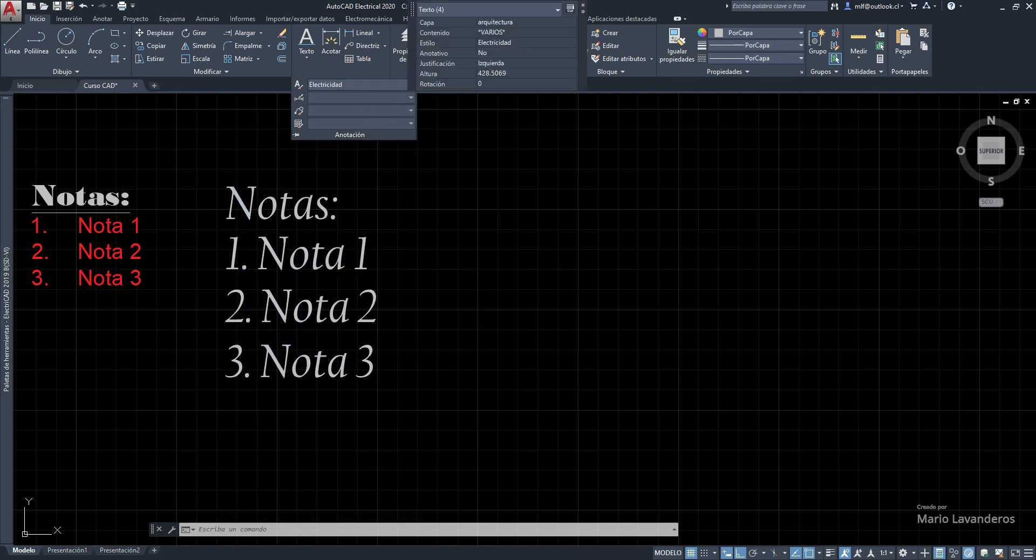
click(362, 162)
key(Escape)
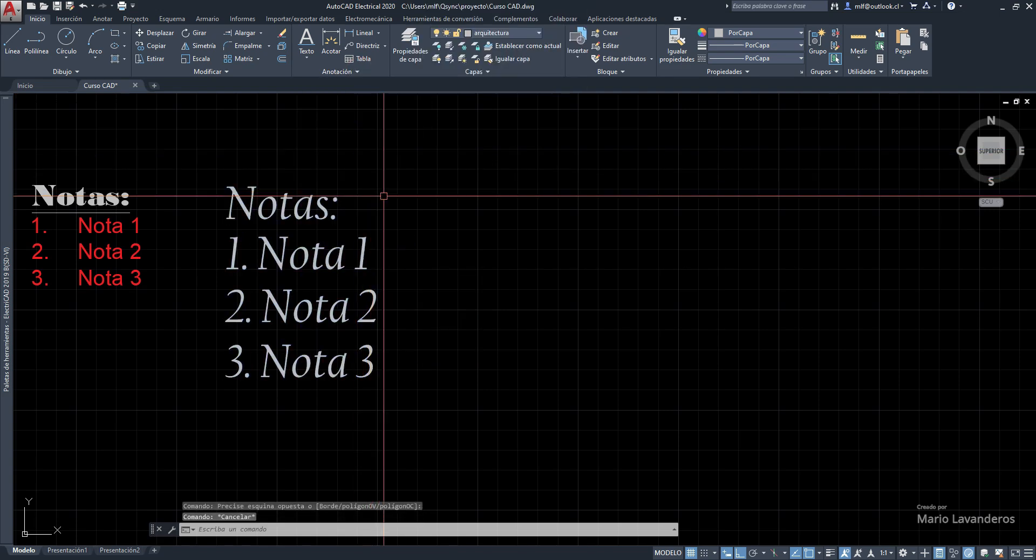
Move the four single-line texts together straight up by about one line.
click(351, 162)
click(273, 380)
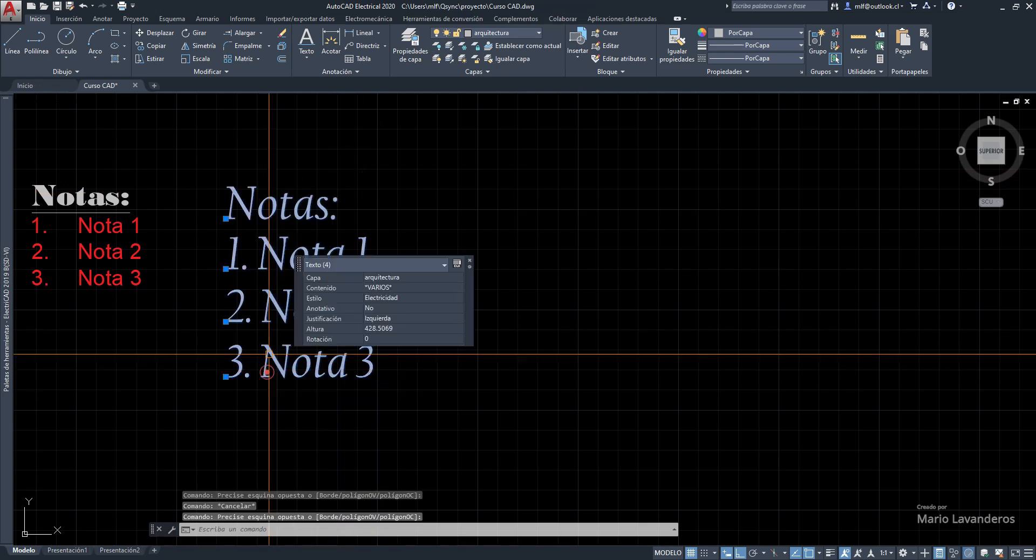
click(172, 38)
click(284, 292)
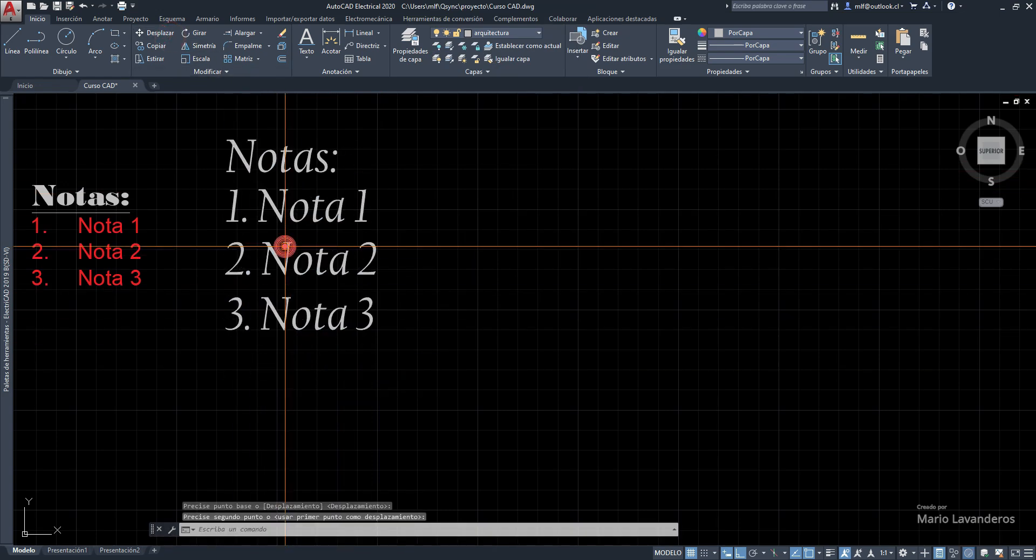
click(415, 139)
click(333, 159)
key(Escape)
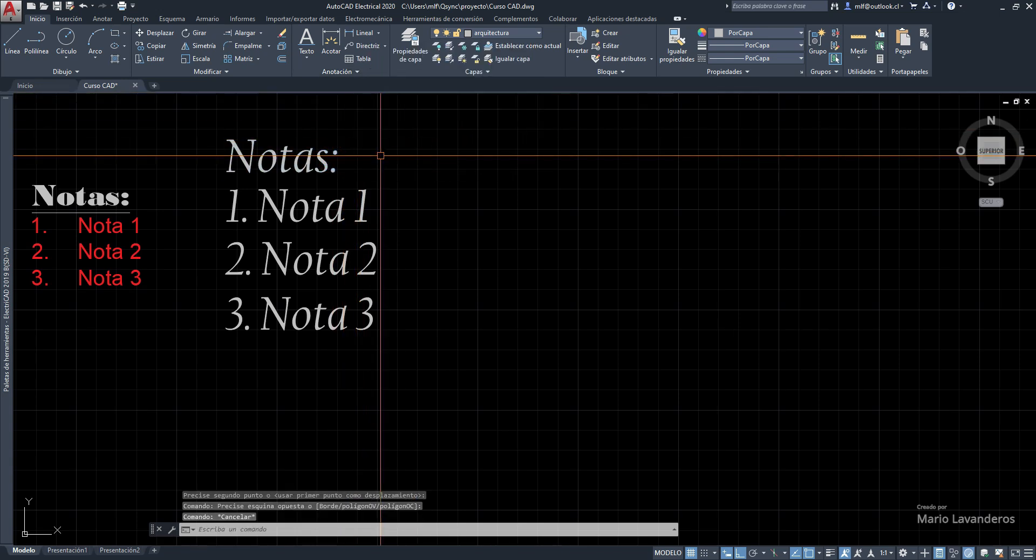
Change the text style of "2. Nota 2" and "3. Nota 3" to Anotativo and clear the selection.
click(400, 246)
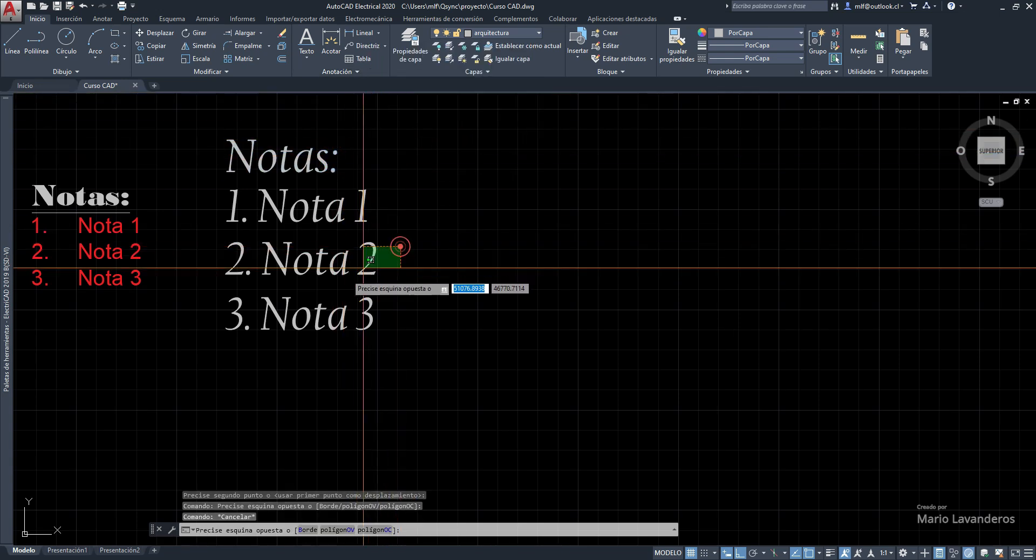
click(263, 345)
click(357, 72)
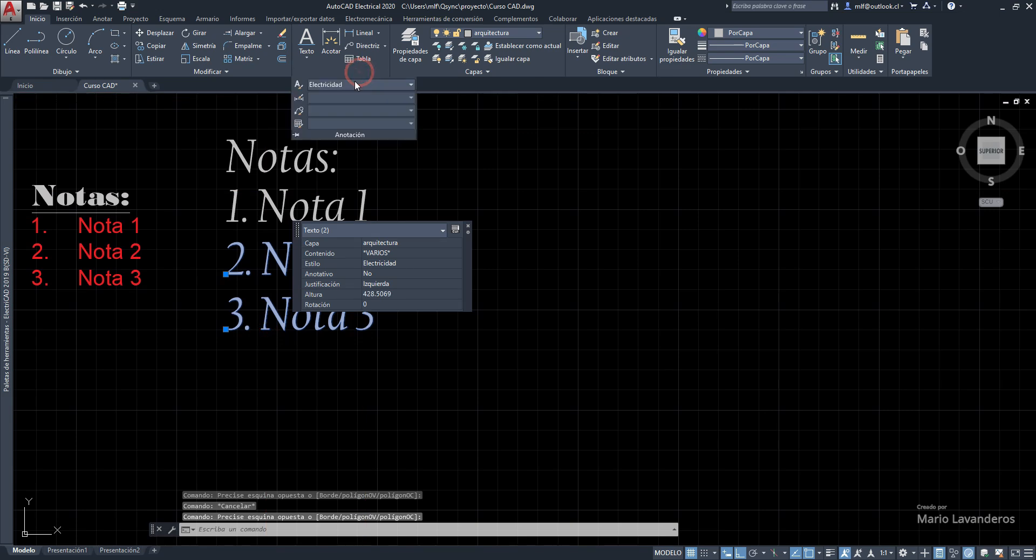
click(356, 85)
click(358, 104)
key(Escape)
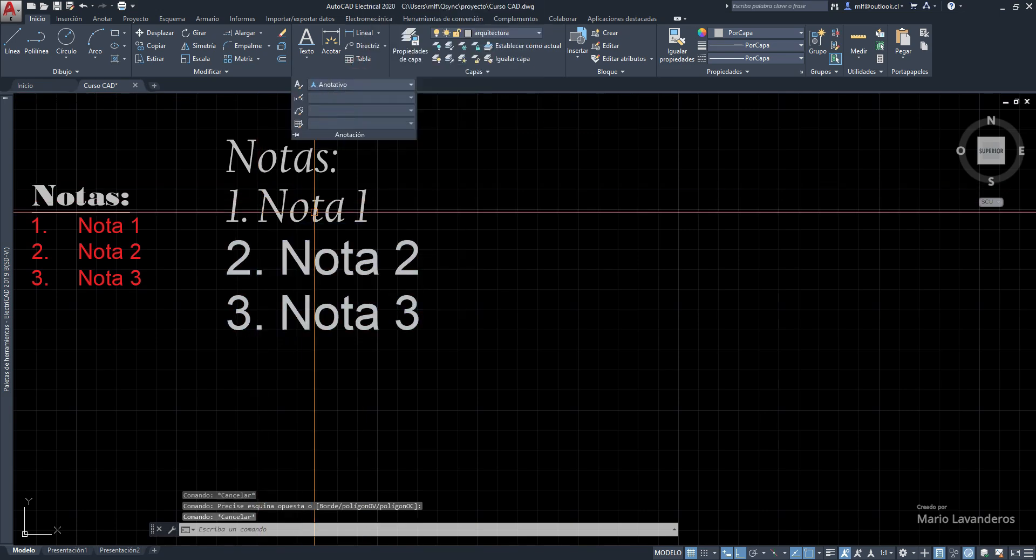
key(Escape)
Draw a freehand rectangle in the empty area to the right of the single-line texts.
middle_drag(382, 218, 390, 255)
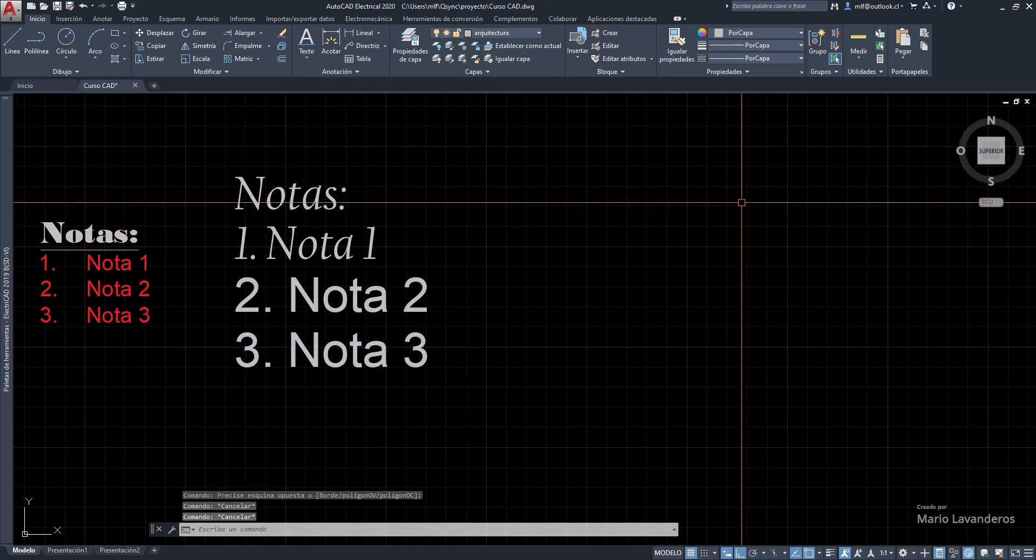
middle_drag(548, 225, 331, 219)
scroll(527, 219, down, 2)
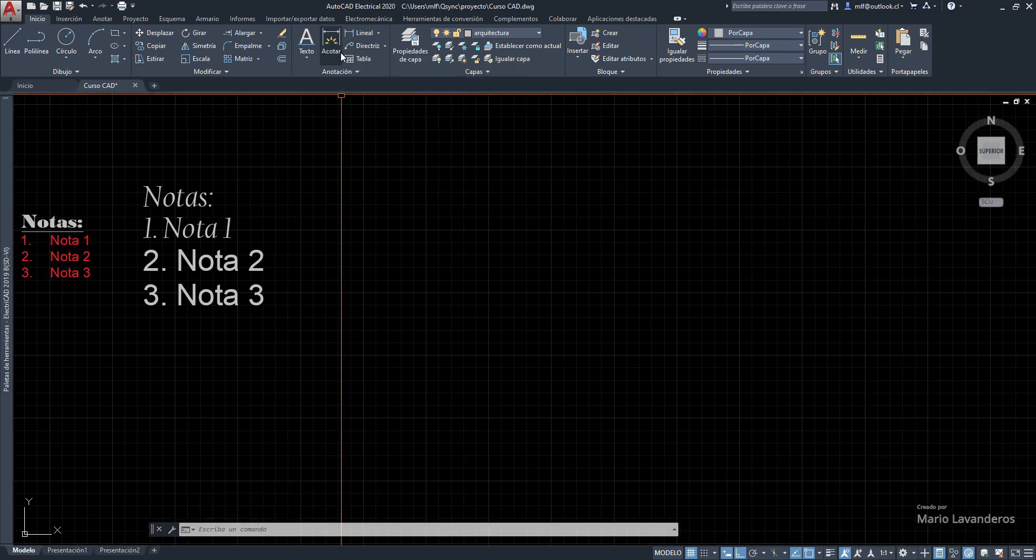
click(337, 38)
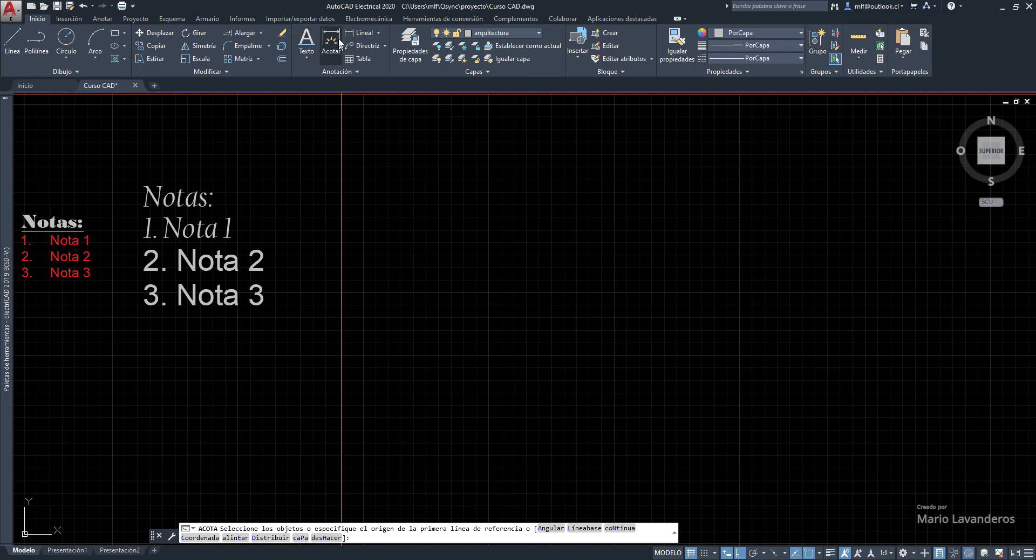
key(Escape)
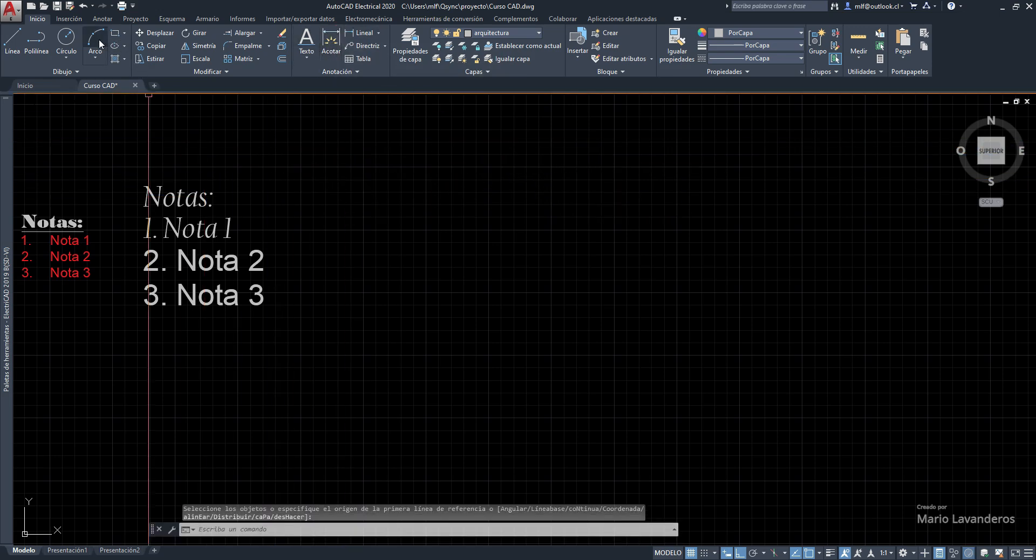
click(116, 34)
click(346, 166)
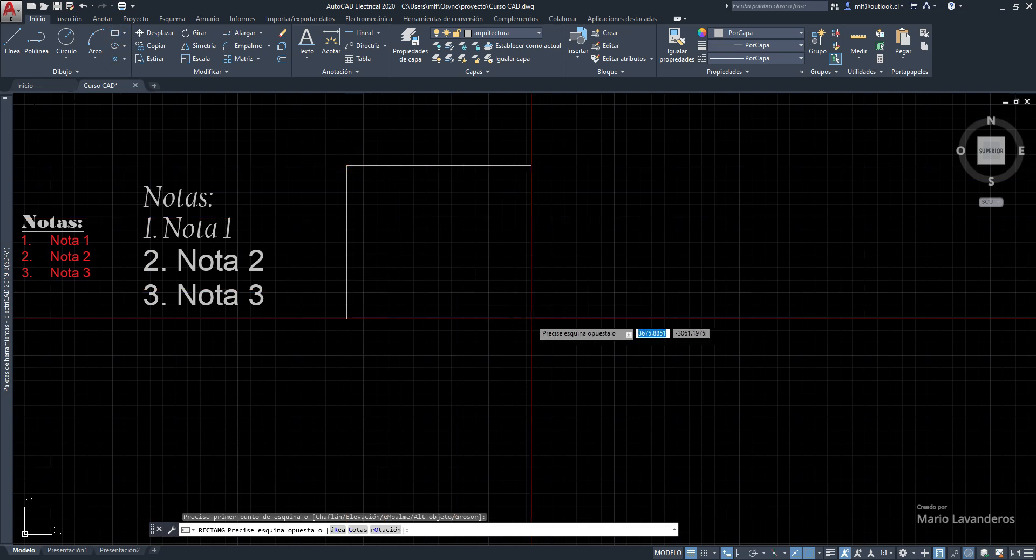
click(566, 313)
key(Escape)
Stretch the rectangle's upper-right corner horizontally inward by its grip, making the right side slanted.
click(562, 199)
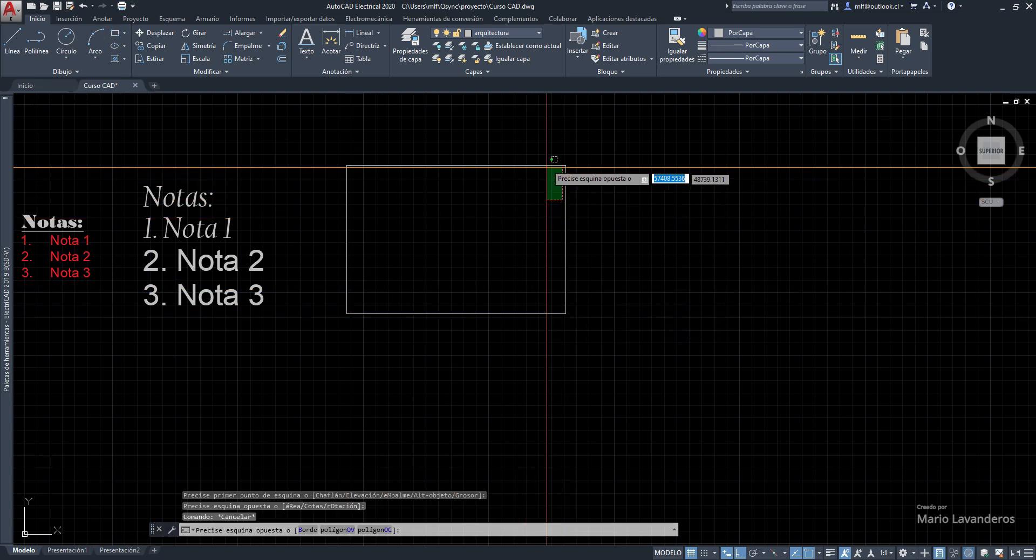
click(536, 160)
click(566, 166)
click(484, 165)
key(Escape)
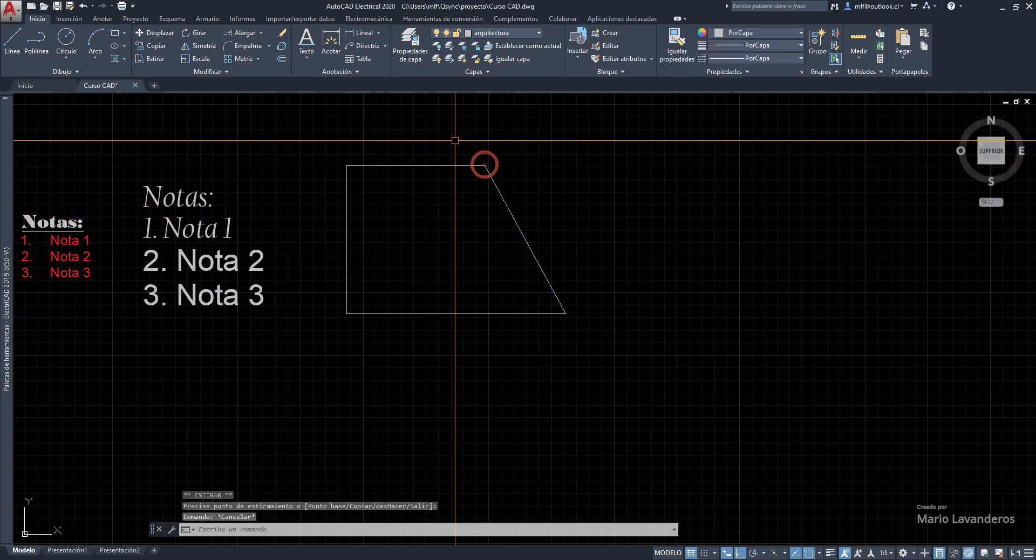
Dimension the horizontal top edge of the large trapezoid with a dimension line just above it, and check its text.
click(327, 37)
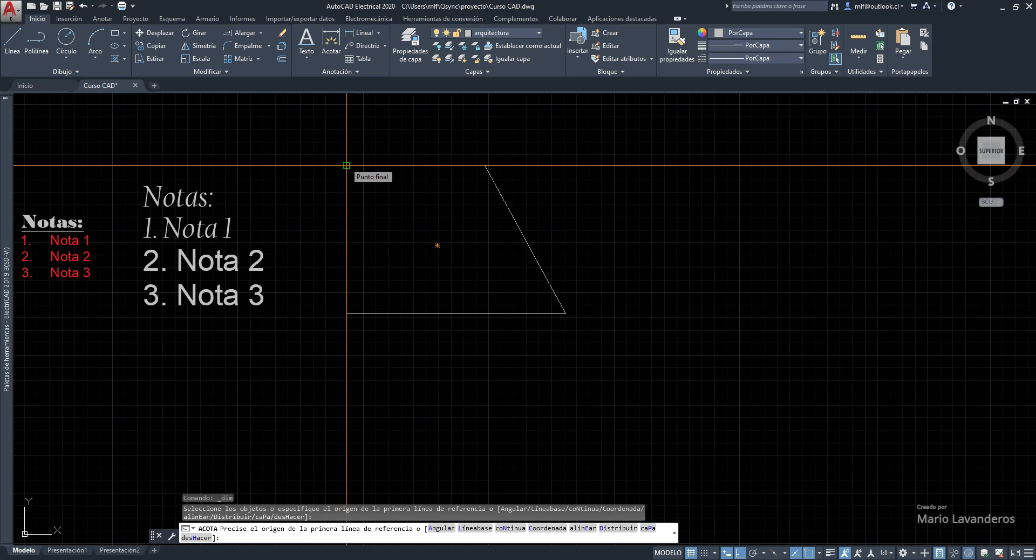
click(347, 165)
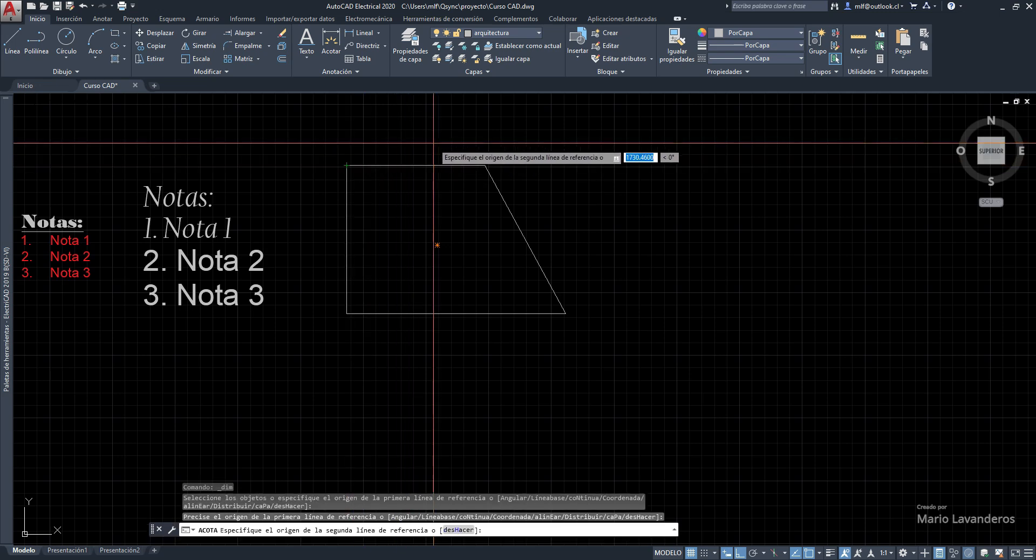
click(484, 165)
middle_drag(485, 165, 467, 234)
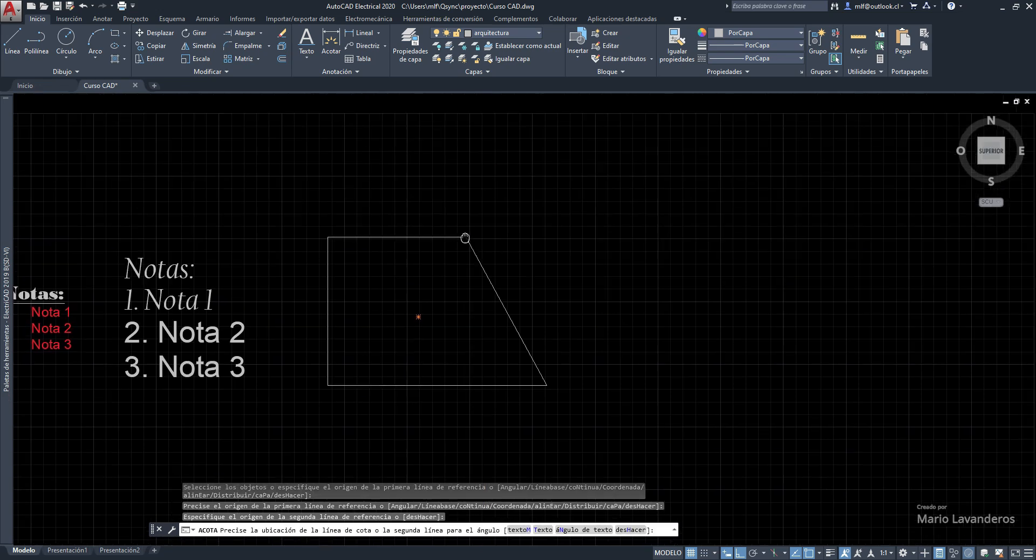
scroll(459, 254, up, 4)
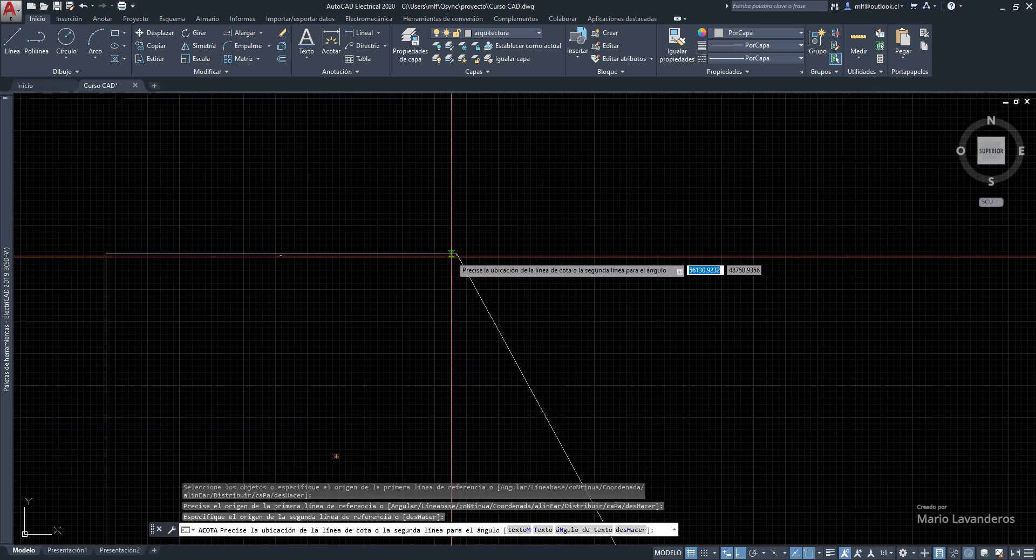
click(336, 248)
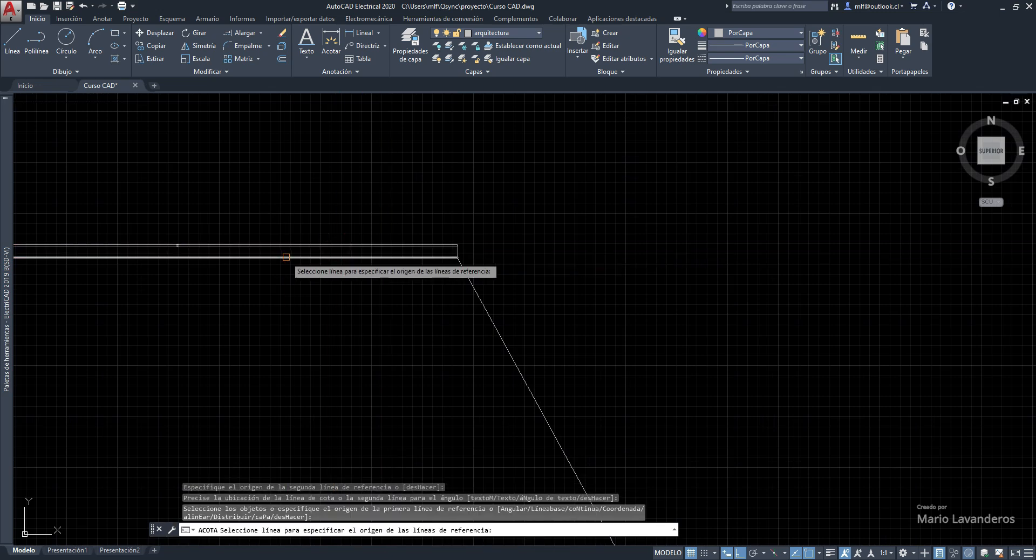
right_click(453, 220)
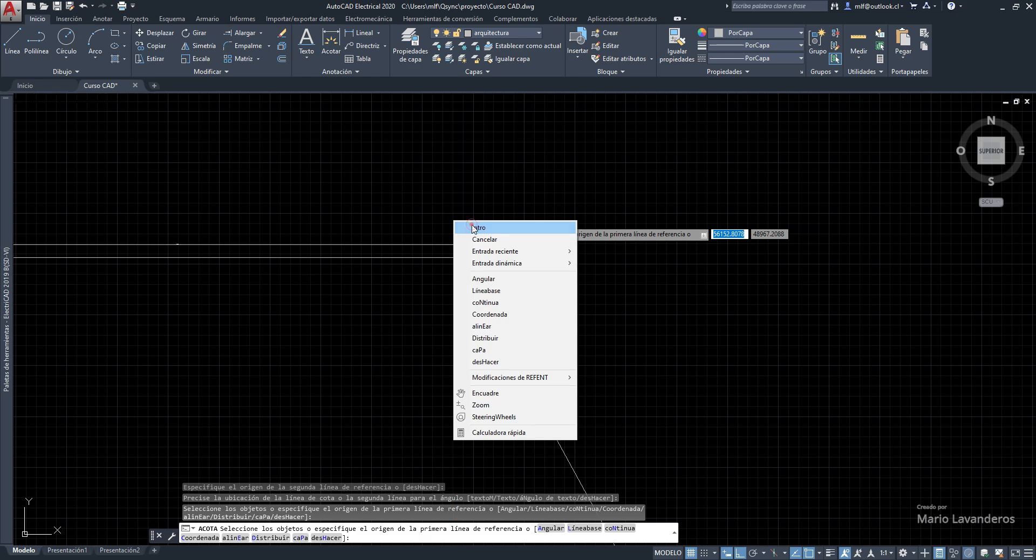
click(473, 227)
scroll(183, 243, up, 5)
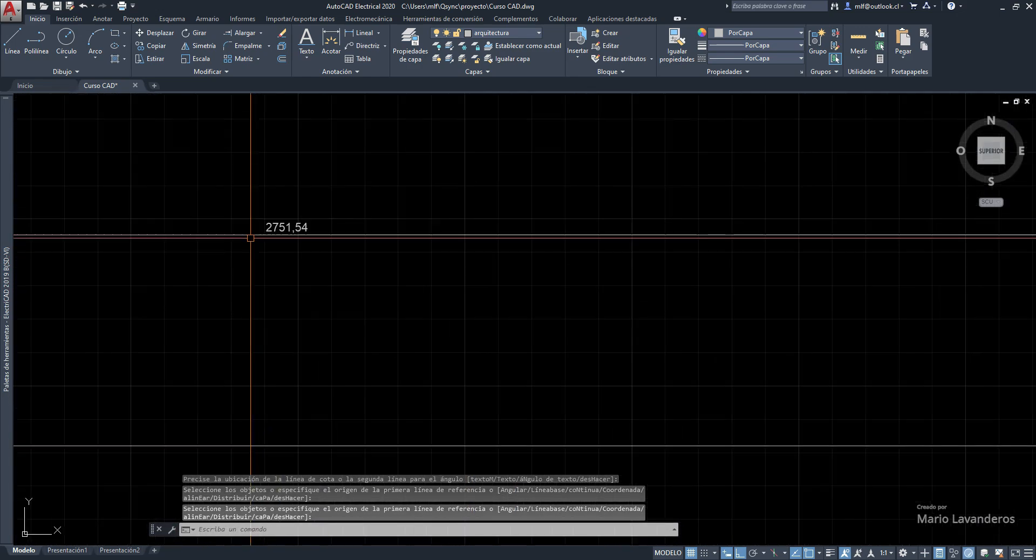
scroll(264, 227, up, 5)
scroll(323, 216, up, 15)
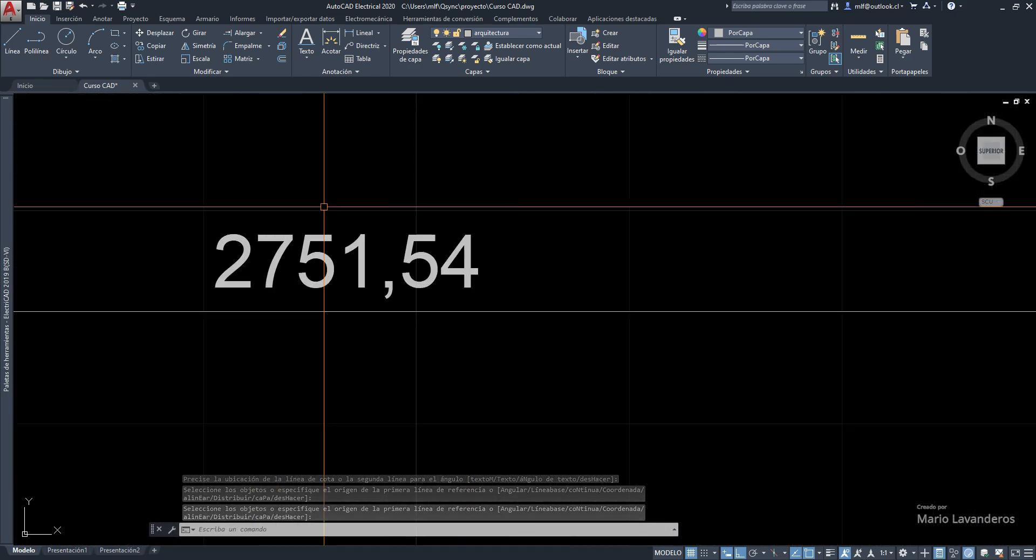
scroll(363, 228, down, 4)
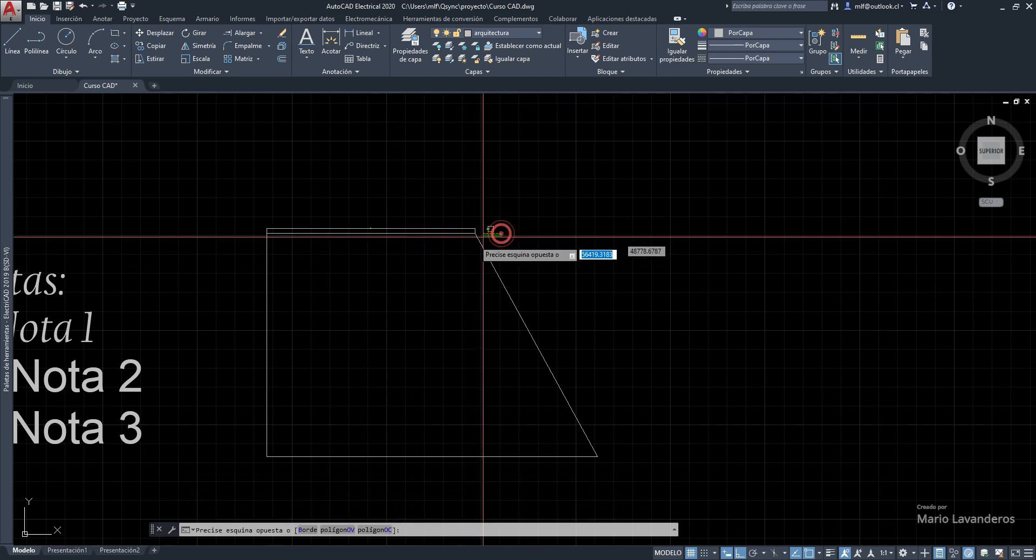
click(461, 245)
click(434, 208)
key(Escape)
key(Escape)
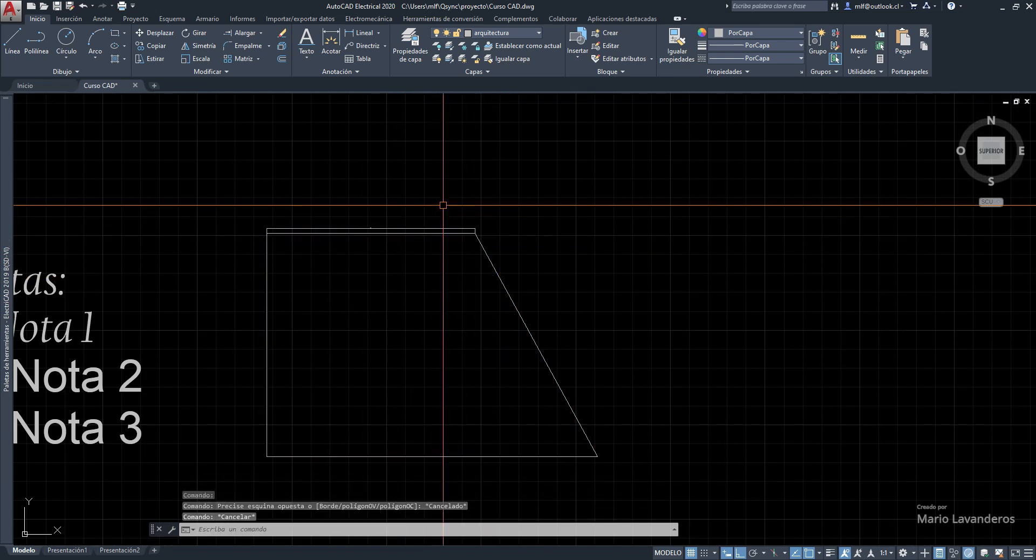
Draw a smaller rectangle, about 596 by 246 units, in the empty area to the right of the large trapezoid.
scroll(442, 203, down, 2)
middle_drag(441, 203, 141, 174)
click(114, 33)
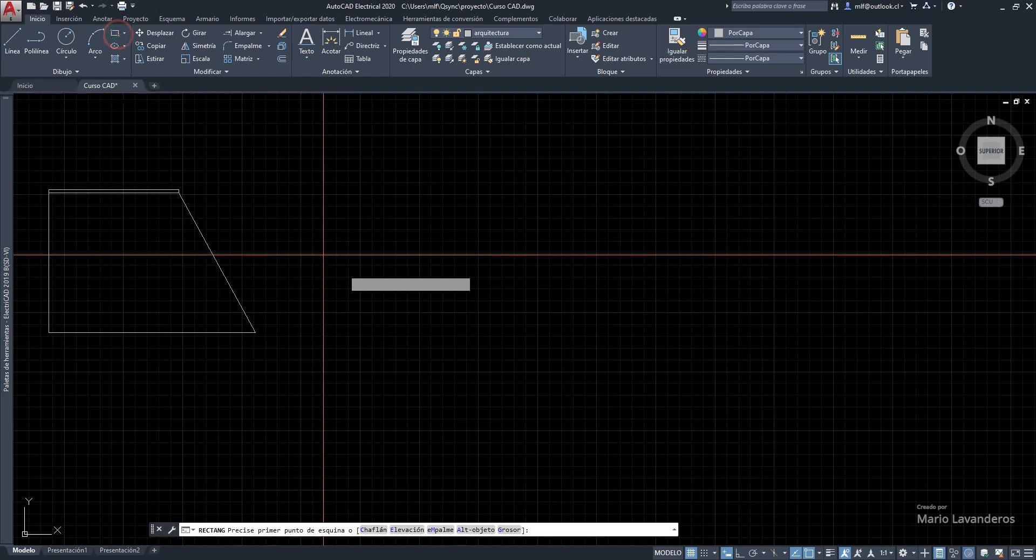
scroll(321, 240, up, 4)
click(234, 296)
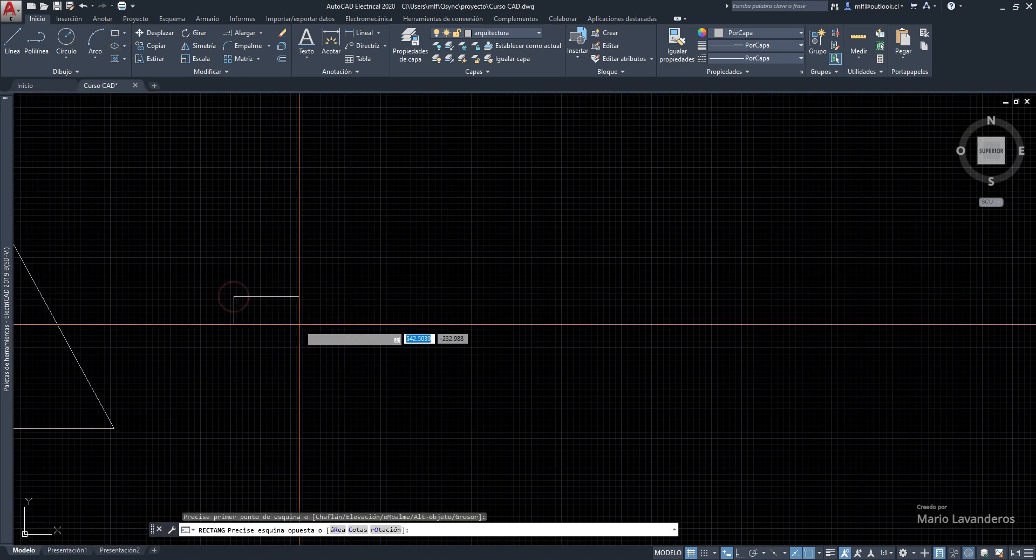
scroll(302, 316, up, 3)
Stretch the small rectangle's upper-right corner horizontally inward, shortening the top edge to about 383 units and slanting the right side.
click(279, 296)
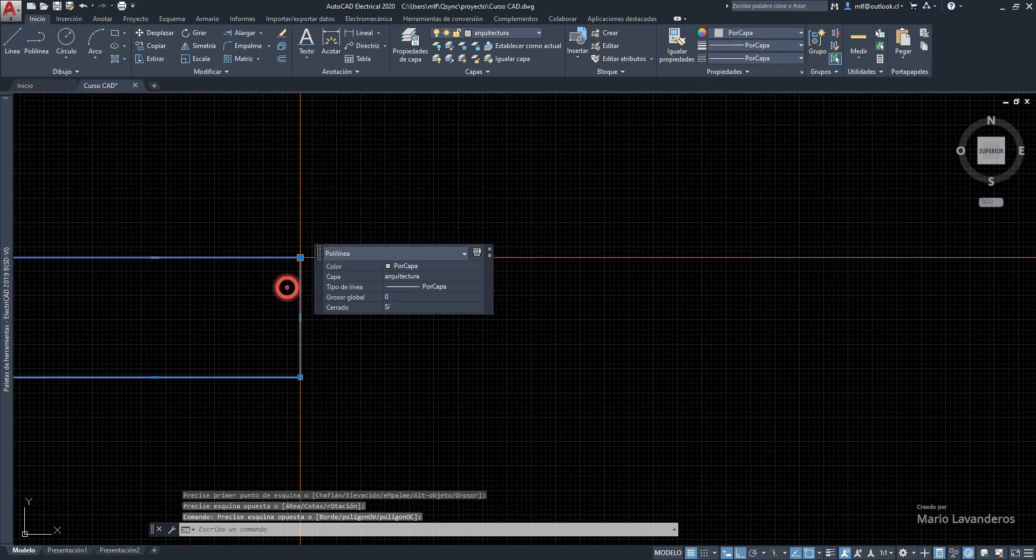
click(301, 258)
click(197, 255)
key(Escape)
middle_drag(197, 302, 335, 301)
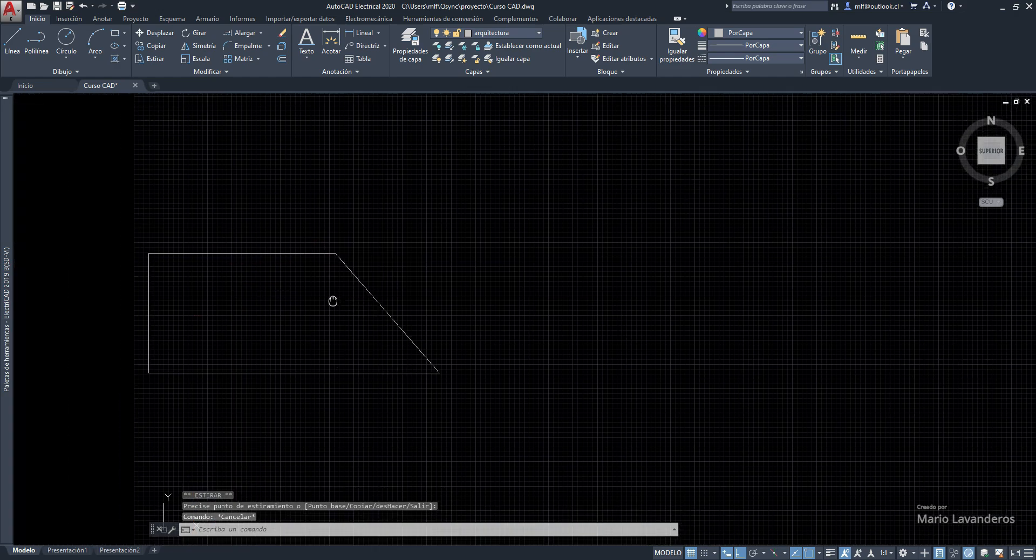
Dimension the top edge of the small trapezoid, placing the dimension line slightly above it.
click(331, 41)
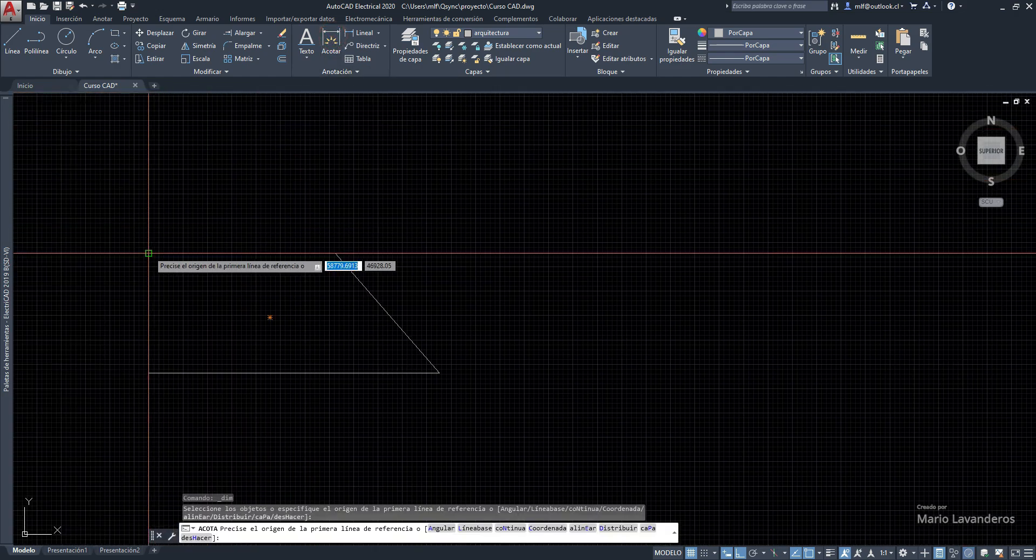
click(148, 253)
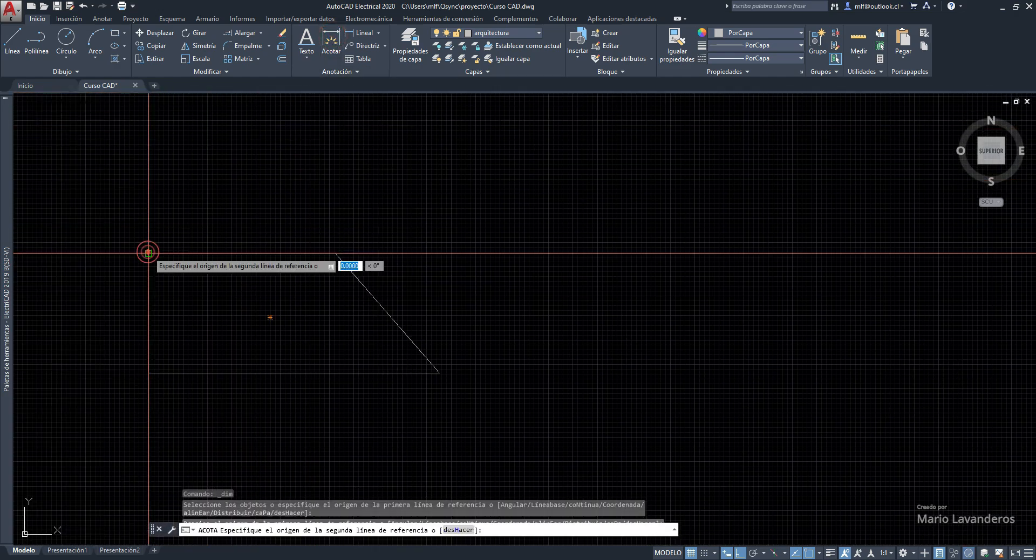
scroll(183, 254, up, 4)
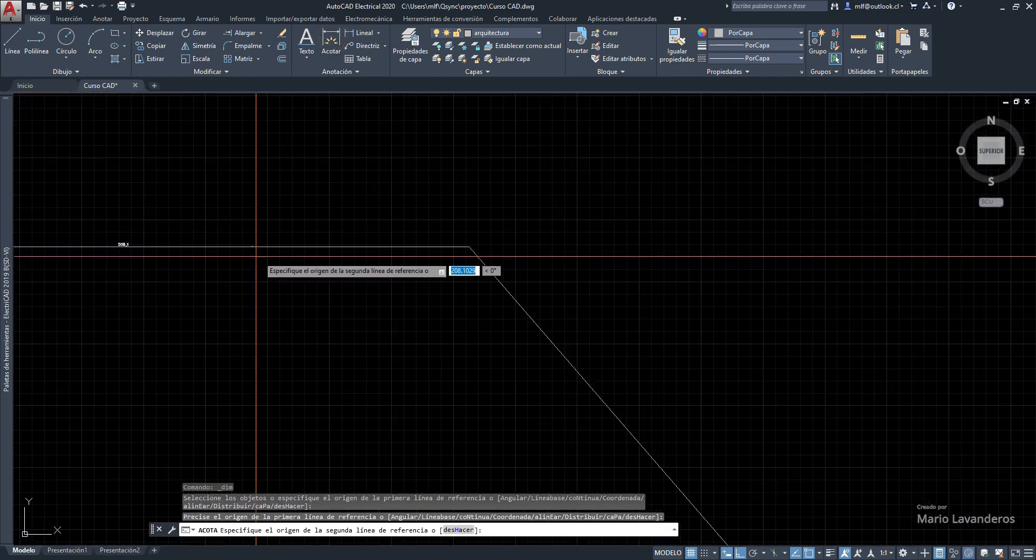
click(592, 240)
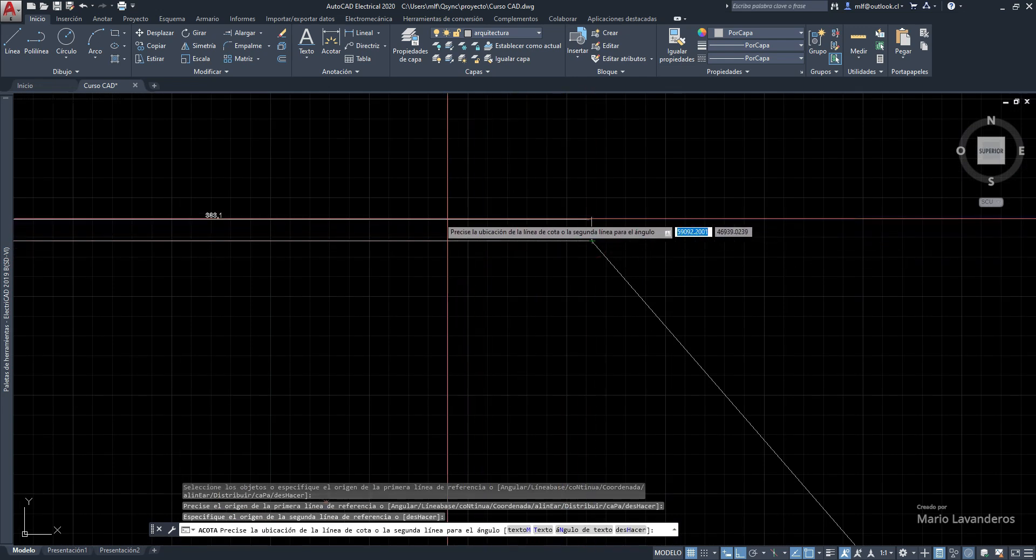
click(324, 208)
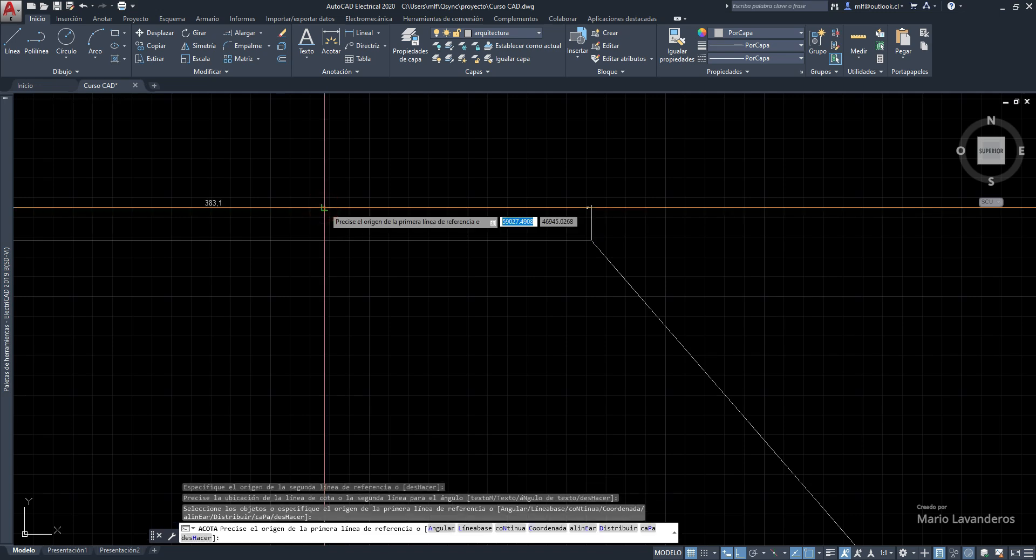
Add an aligned dimension along the small trapezoid's slanted right side, just outside the edge, with ortho mode off.
middle_drag(416, 174, 239, 163)
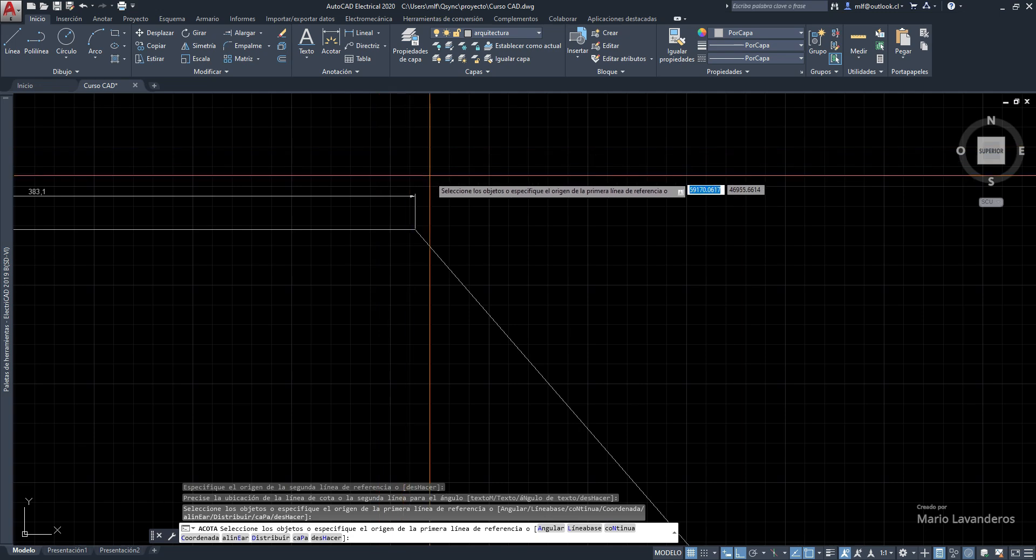
click(414, 230)
mouse_move(415, 230)
middle_down()
mouse_move(423, 240)
mouse_move(319, 116)
middle_up()
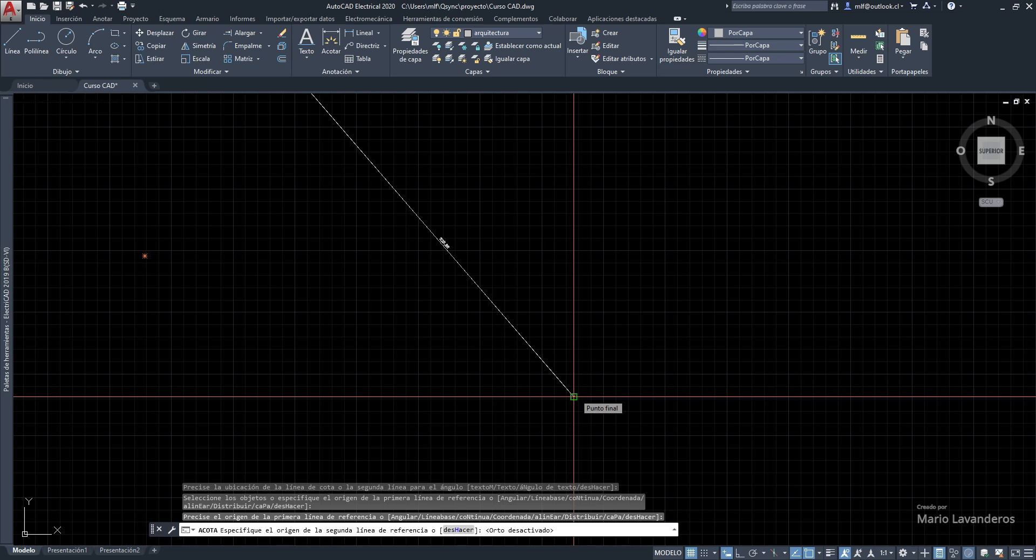
click(574, 396)
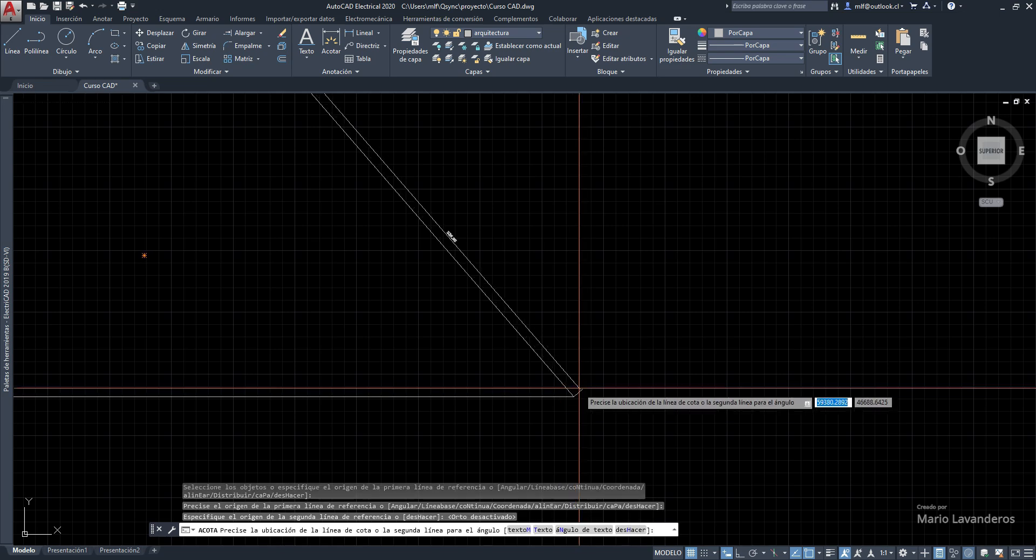
click(578, 387)
scroll(475, 236, down, 2)
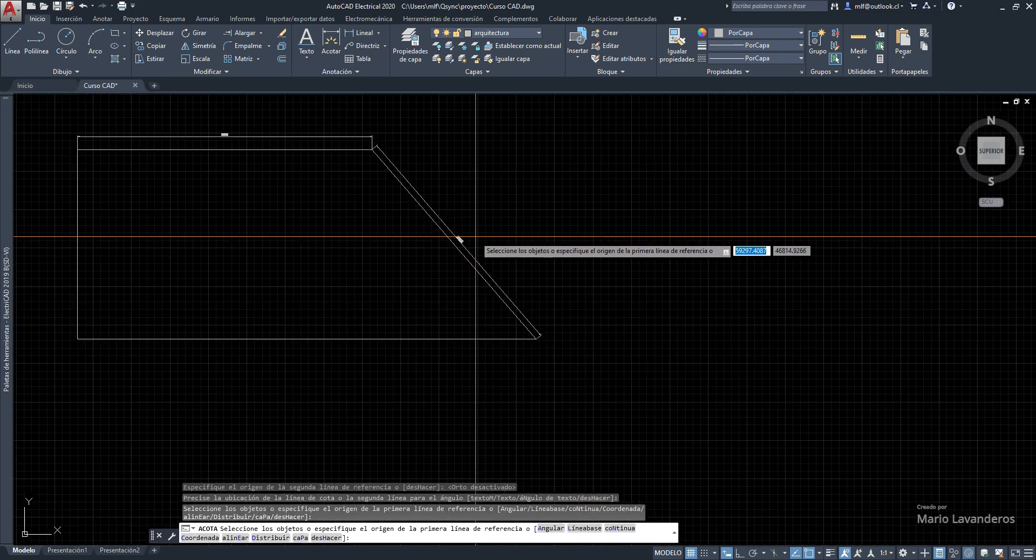
Dimension the bottom edge of the small trapezoid, placing the dimension line just below it.
middle_drag(475, 236, 580, 186)
click(643, 288)
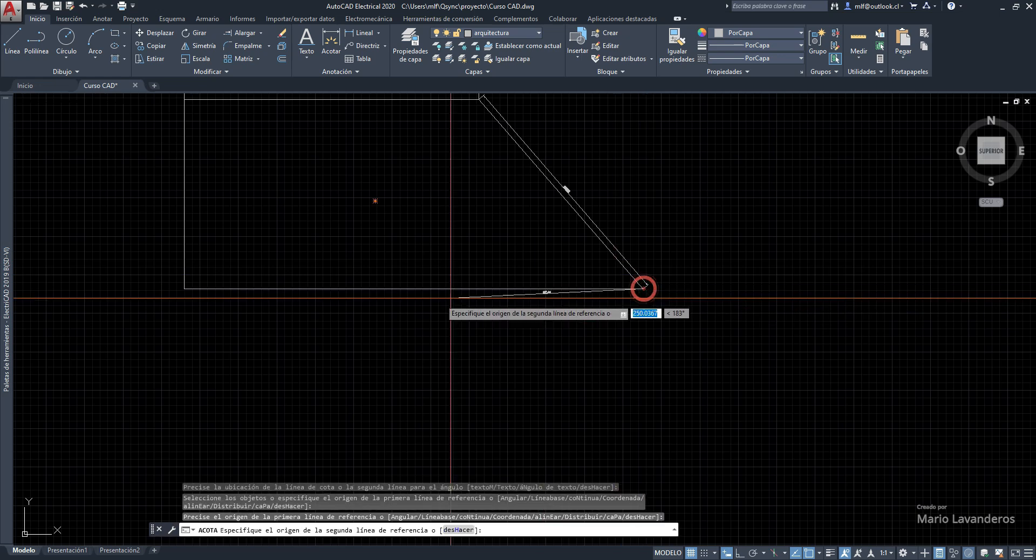
click(183, 288)
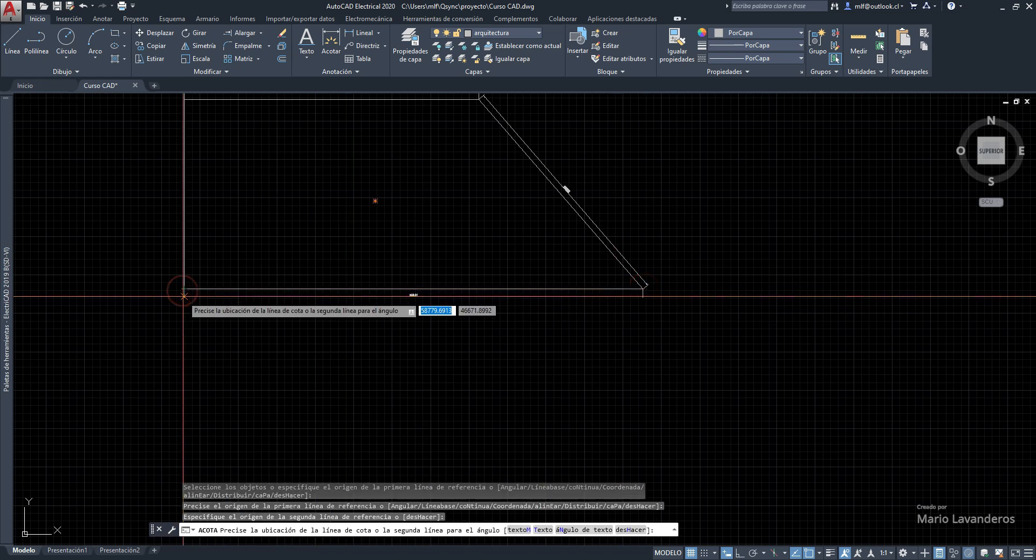
click(184, 296)
Dimension the vertical left side of the small trapezoid just outside the edge and finish the dimension command.
click(184, 288)
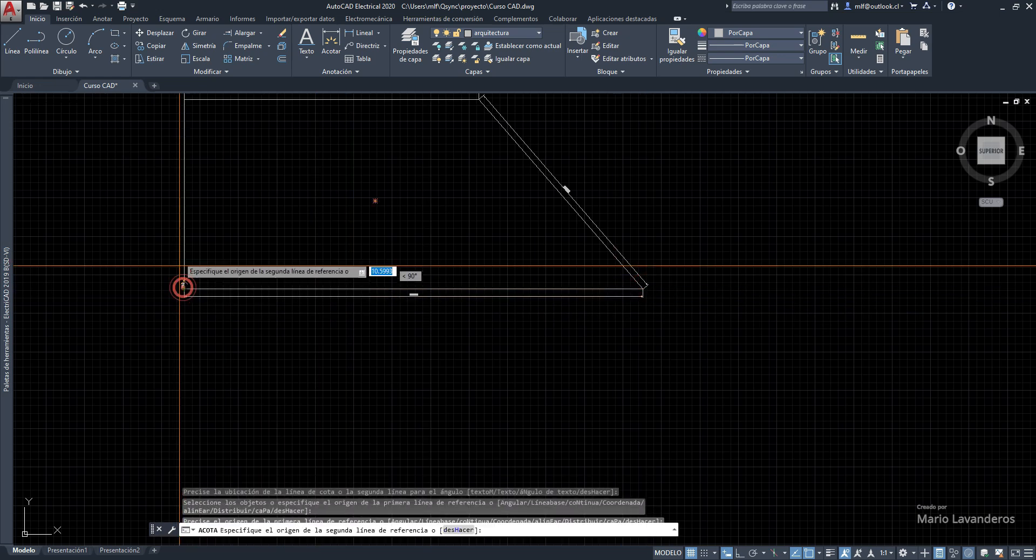
click(184, 97)
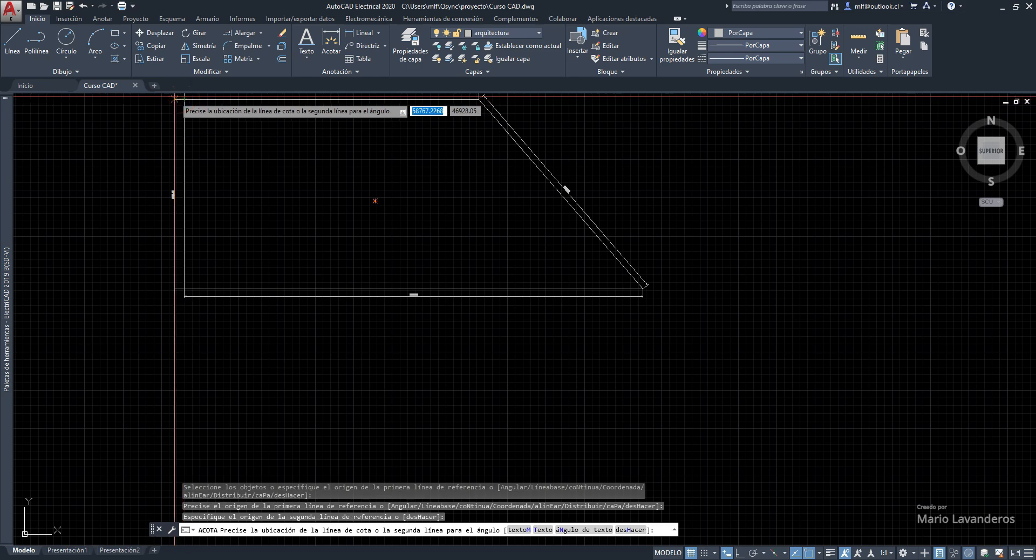
click(174, 98)
middle_drag(179, 101, 175, 201)
scroll(180, 196, up, 4)
right_click(178, 191)
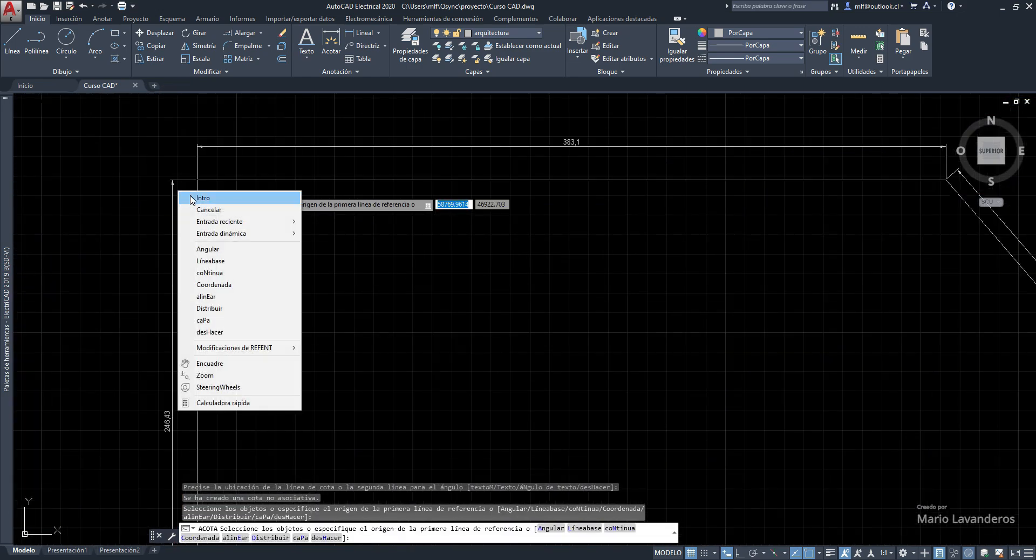
click(192, 198)
scroll(330, 202, down, 6)
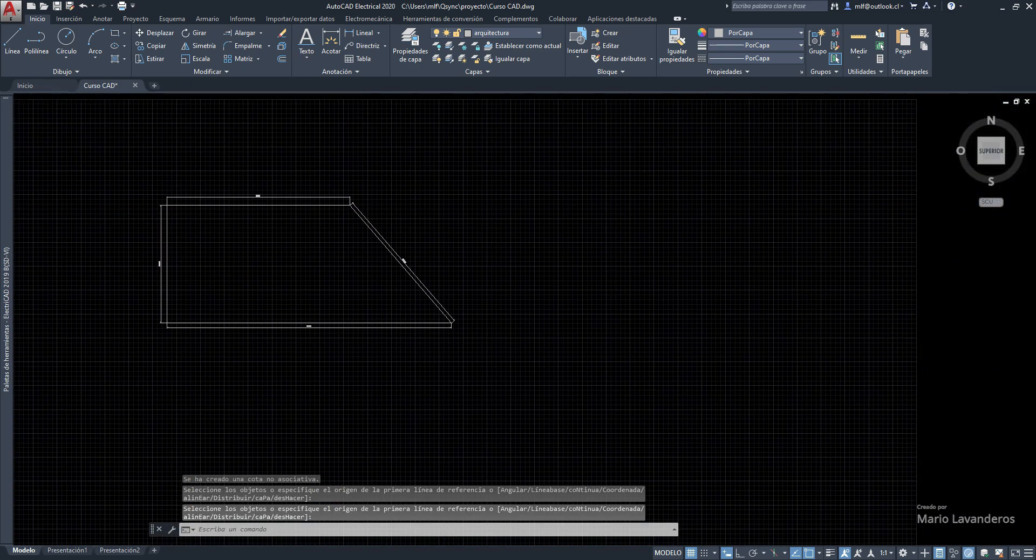
scroll(273, 170, up, 5)
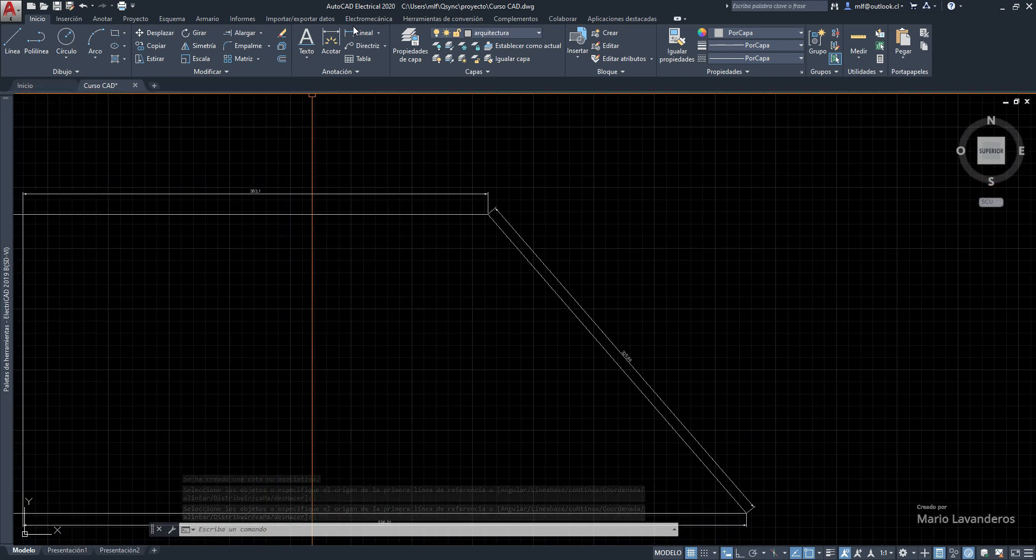
click(380, 34)
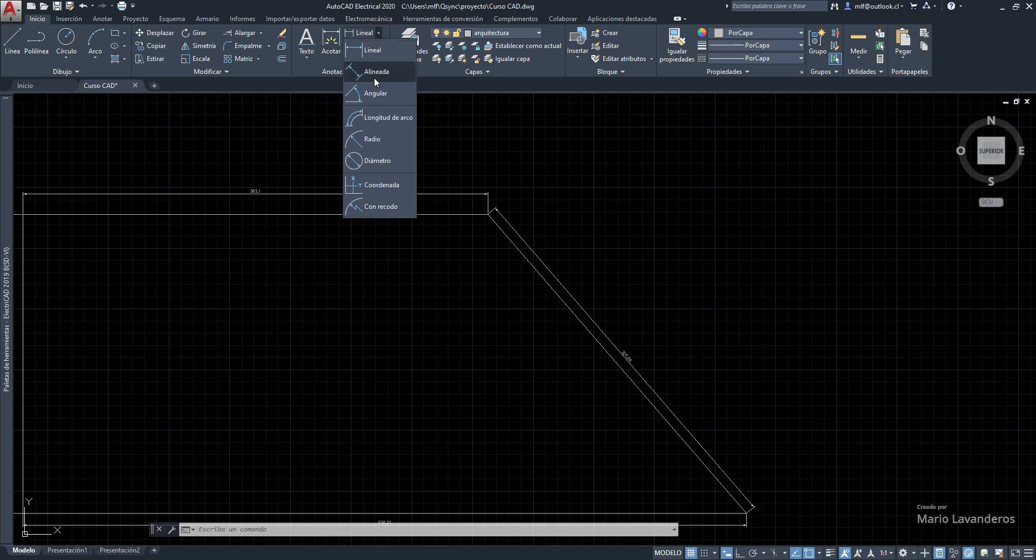
click(379, 35)
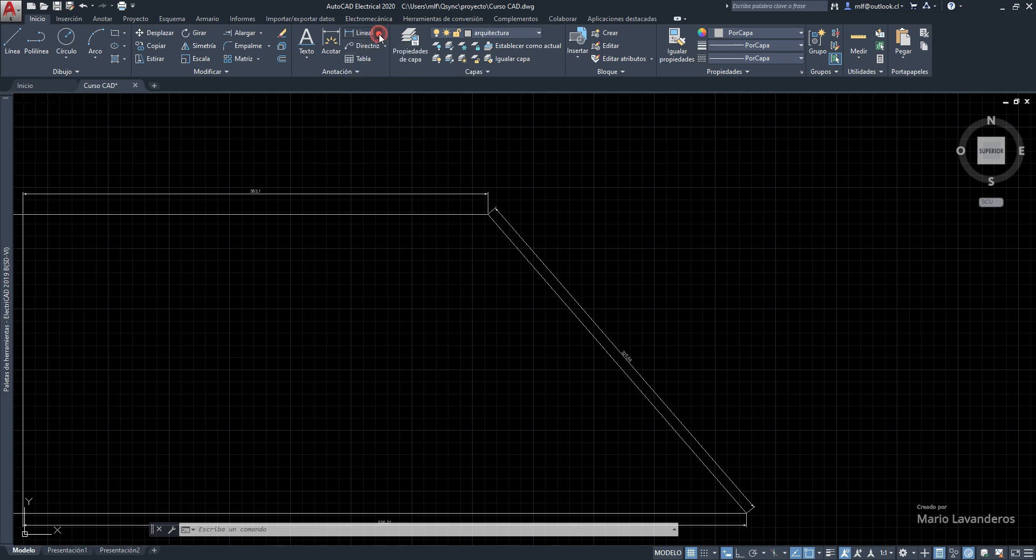
Copy the small trapezoid without its dimensions to the empty area on its right.
scroll(397, 155, down, 5)
middle_drag(397, 156, 333, 156)
scroll(334, 157, up, 5)
click(331, 178)
click(316, 201)
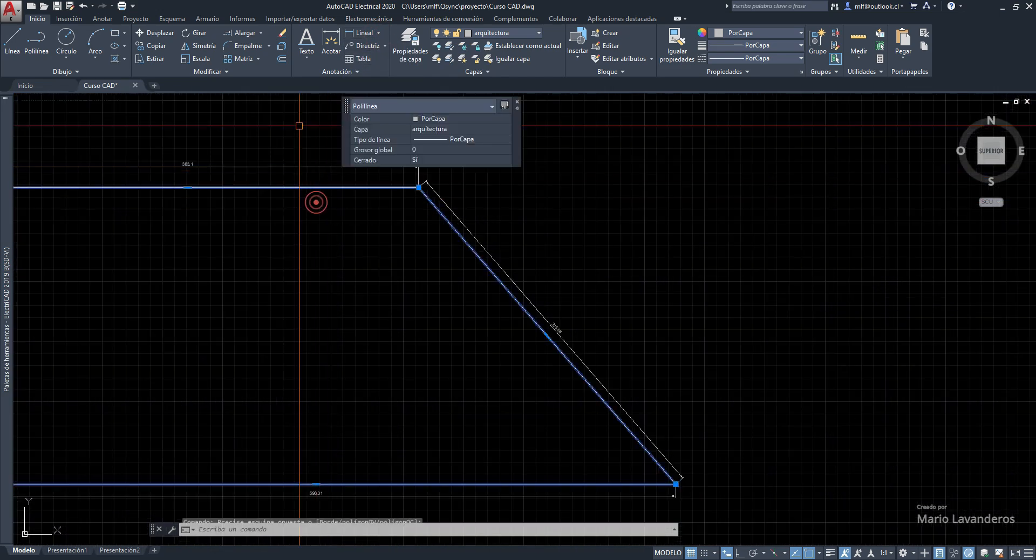
click(157, 44)
click(233, 210)
scroll(372, 215, down, 2)
middle_drag(372, 215, 195, 215)
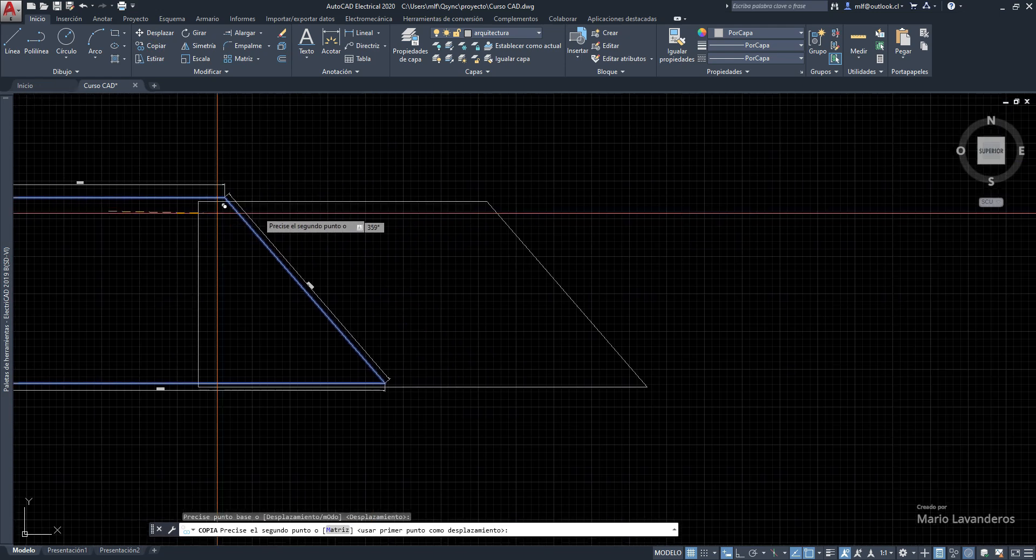
right_click(689, 209)
click(691, 214)
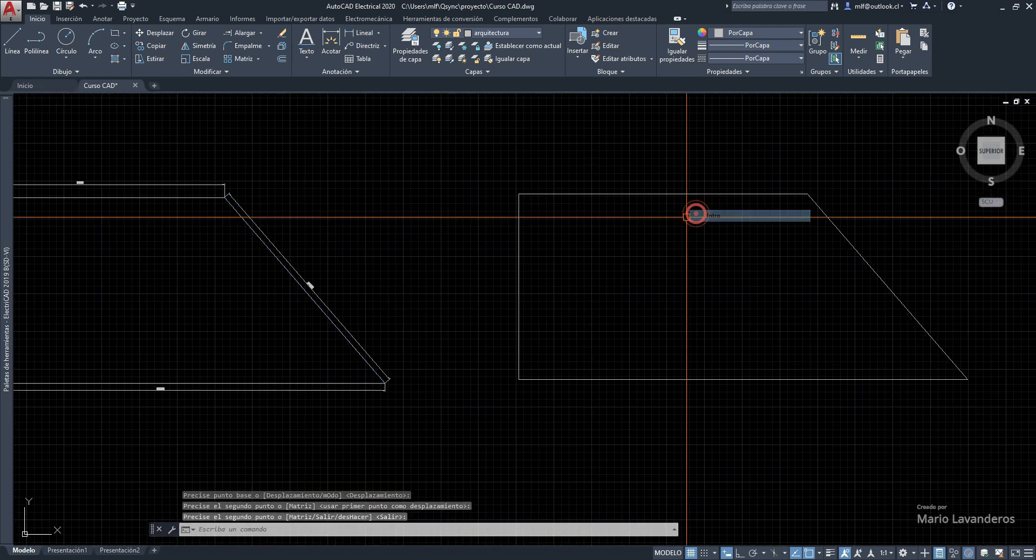
Add a linear dimension to the top edge of the copied trapezoid, with the dimension line just above it.
mouse_move(689, 213)
middle_down()
mouse_move(460, 236)
mouse_move(335, 222)
mouse_move(352, 184)
middle_up()
scroll(334, 222, up, 2)
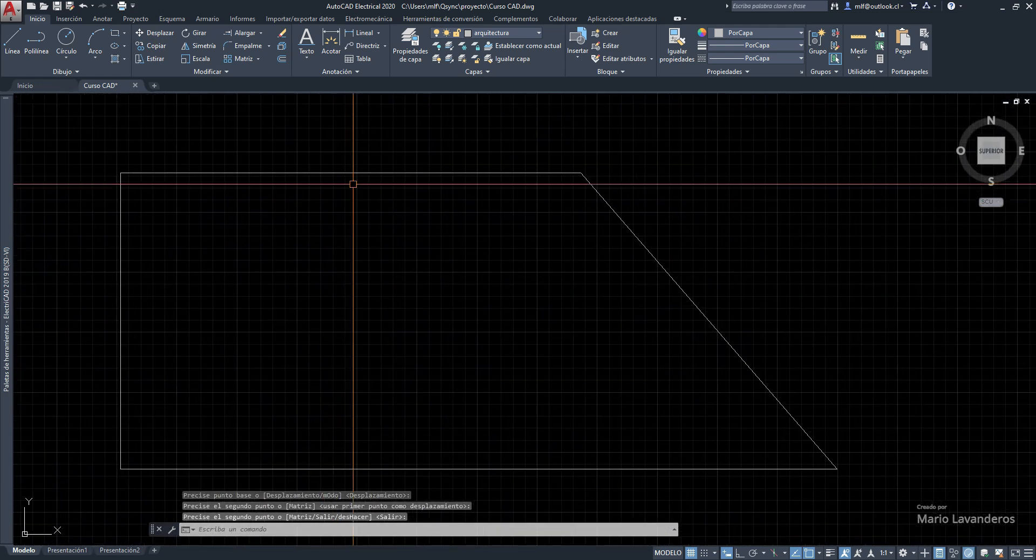
click(359, 32)
click(120, 172)
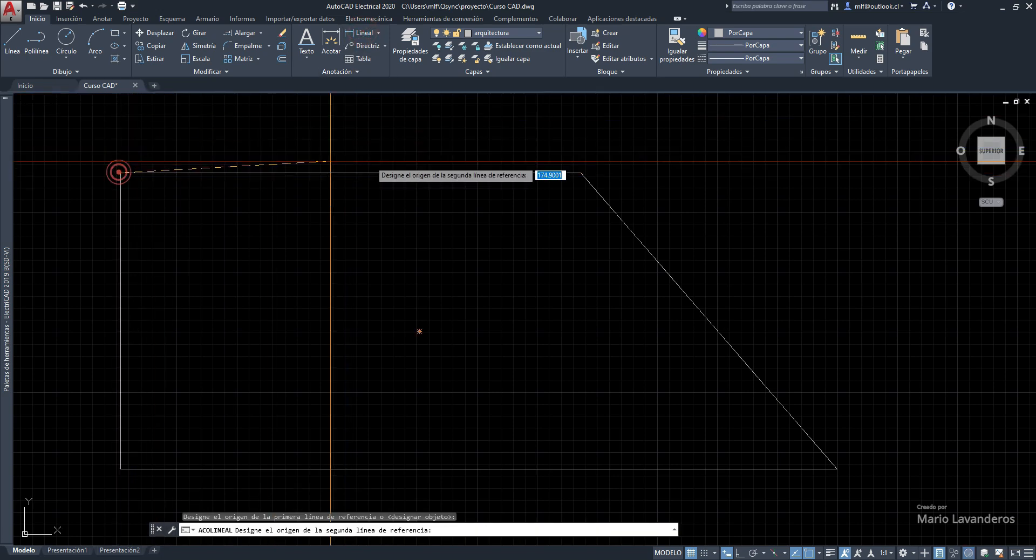
click(580, 172)
click(572, 153)
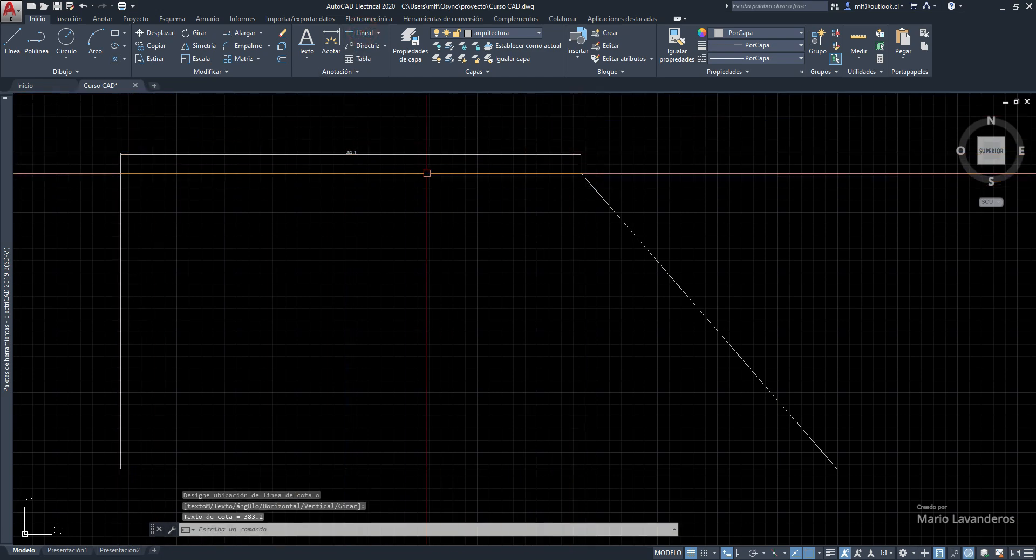
Add a linear dimension to the bottom edge of the copied trapezoid, with the dimension line just below it.
scroll(426, 173, down, 2)
middle_drag(419, 210, 366, 175)
right_click(340, 172)
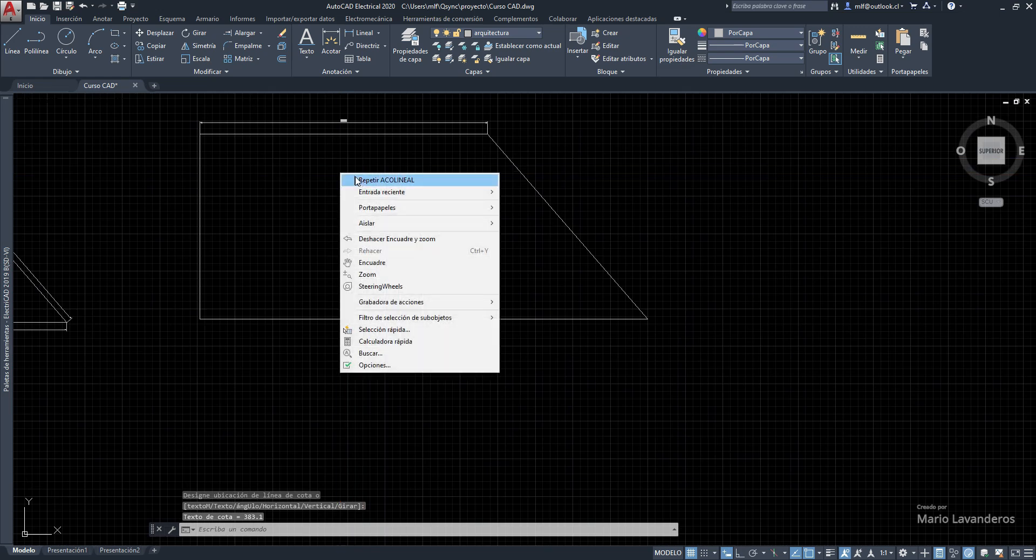
click(378, 180)
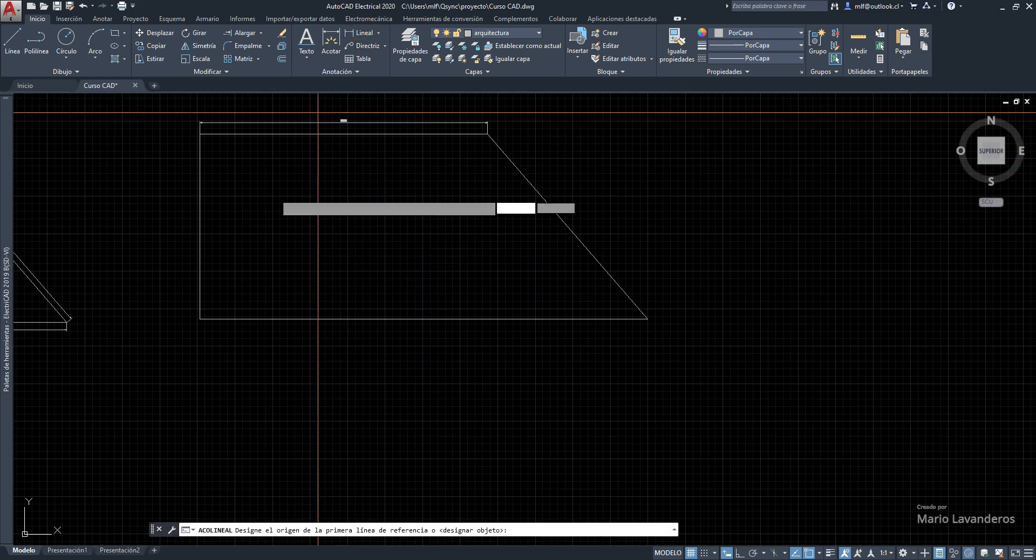
click(199, 319)
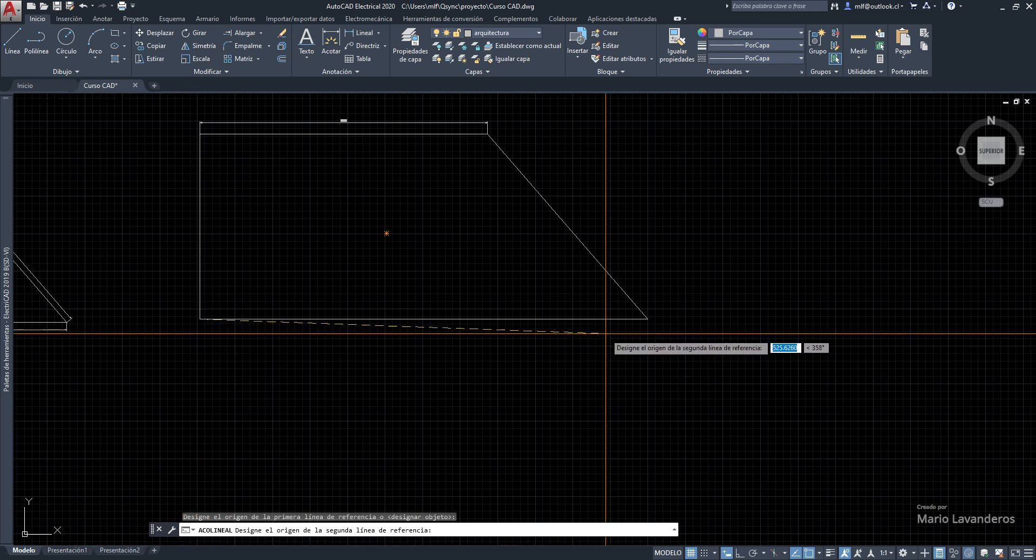
click(647, 319)
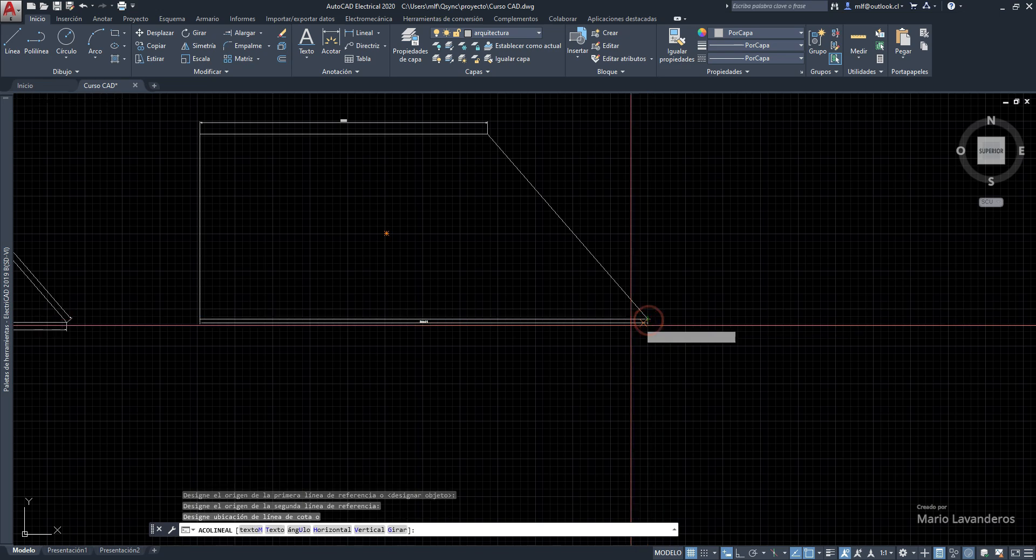
scroll(419, 333, up, 3)
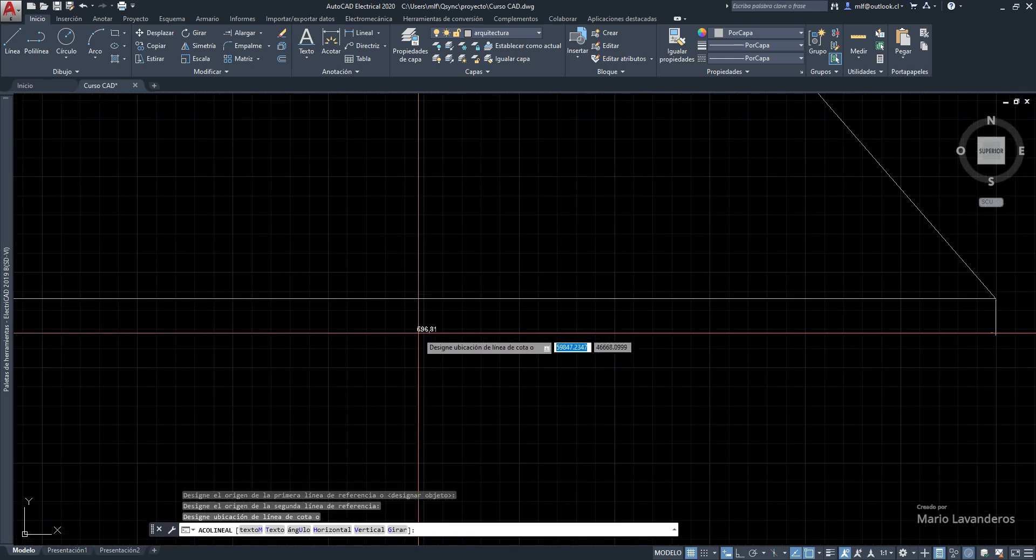
click(418, 332)
scroll(505, 314, down, 5)
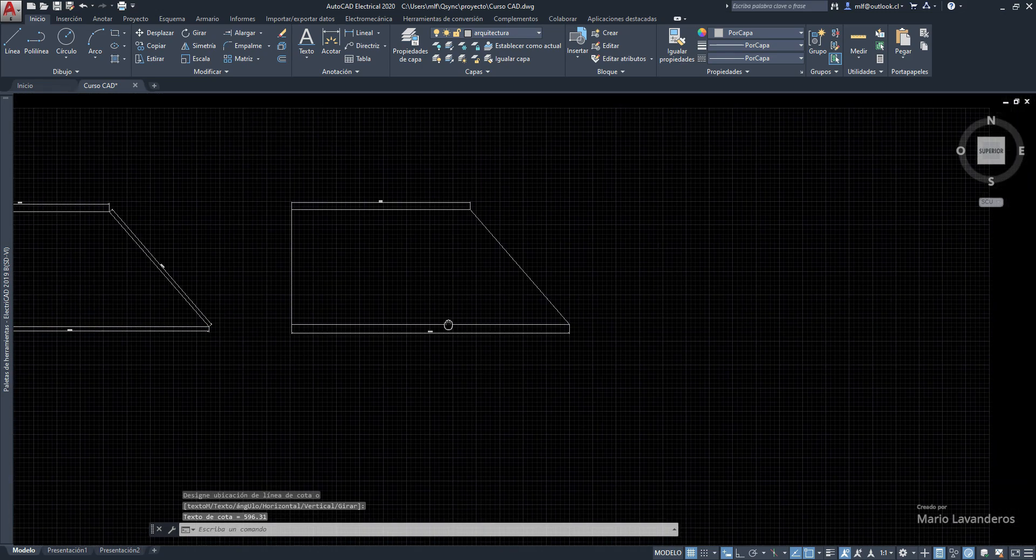
Draw a circle with a radius of about 117 in the empty area right of the copied trapezoid.
scroll(477, 214, up, 2)
mouse_move(428, 218)
middle_down()
mouse_move(277, 199)
mouse_move(402, 197)
mouse_move(267, 197)
middle_up()
scroll(267, 197, down, 4)
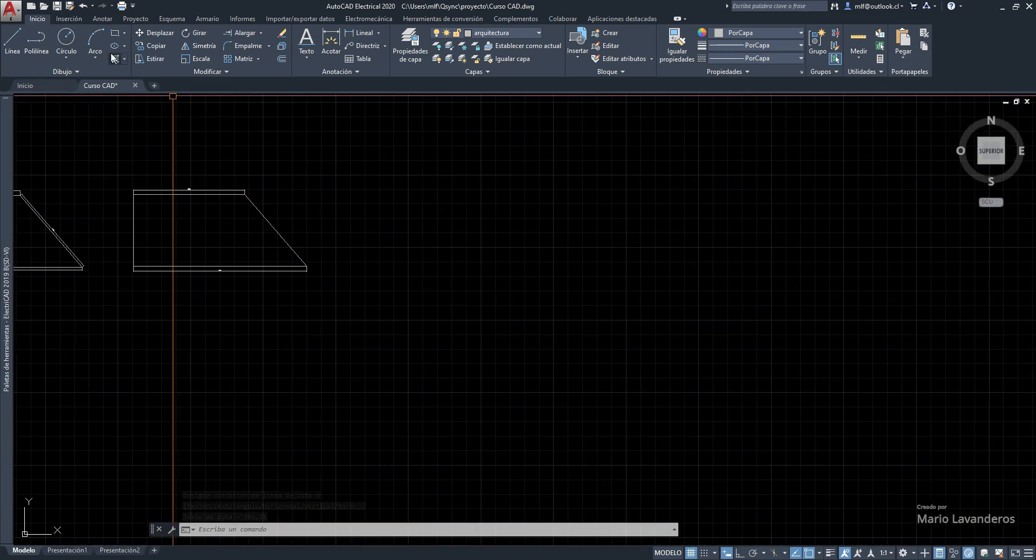
click(59, 40)
scroll(370, 205, up, 4)
click(310, 215)
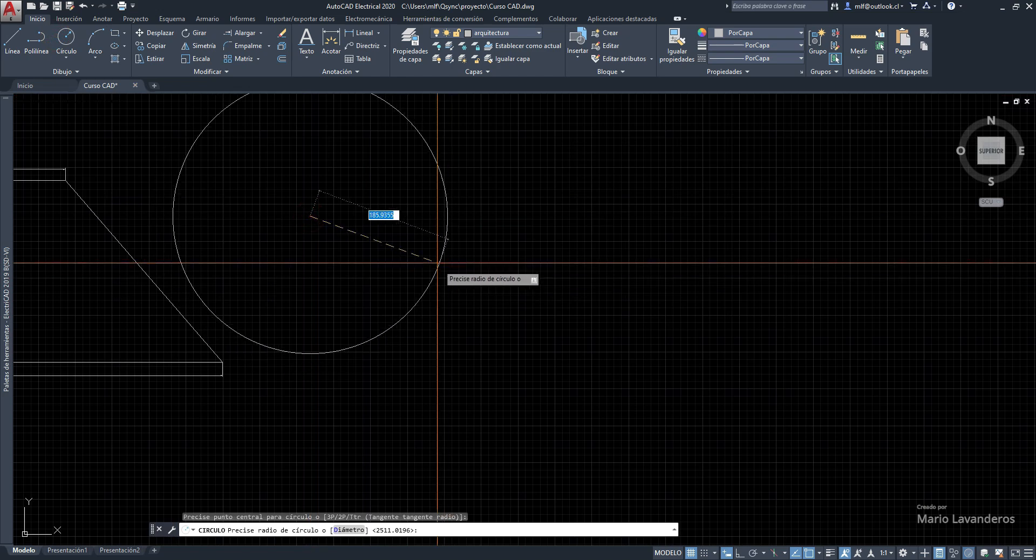
click(394, 237)
Dimension the circle vertically from its center to its top point, placing the dimension line just right of the center.
middle_drag(333, 185, 340, 203)
scroll(279, 174, up, 2)
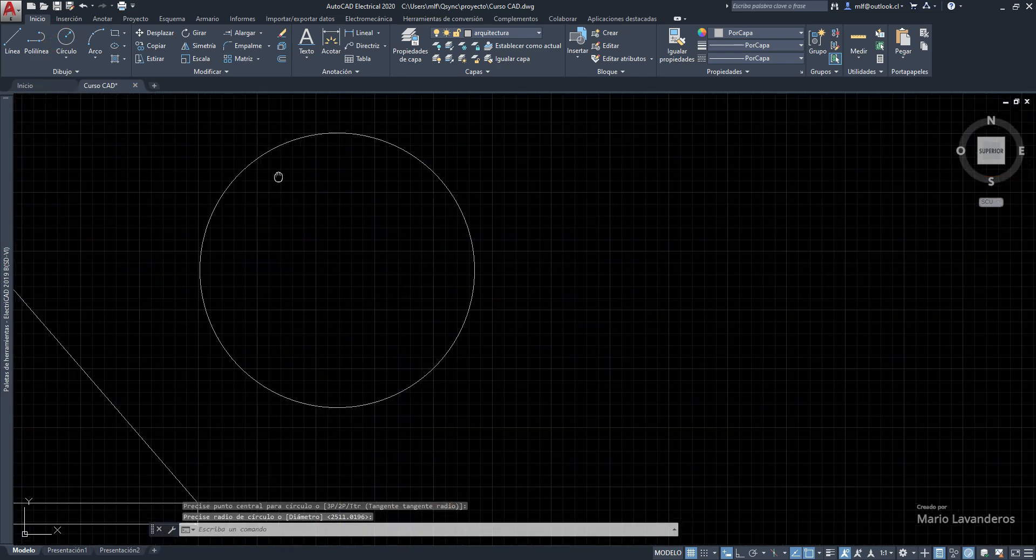
middle_drag(277, 176, 278, 169)
click(331, 40)
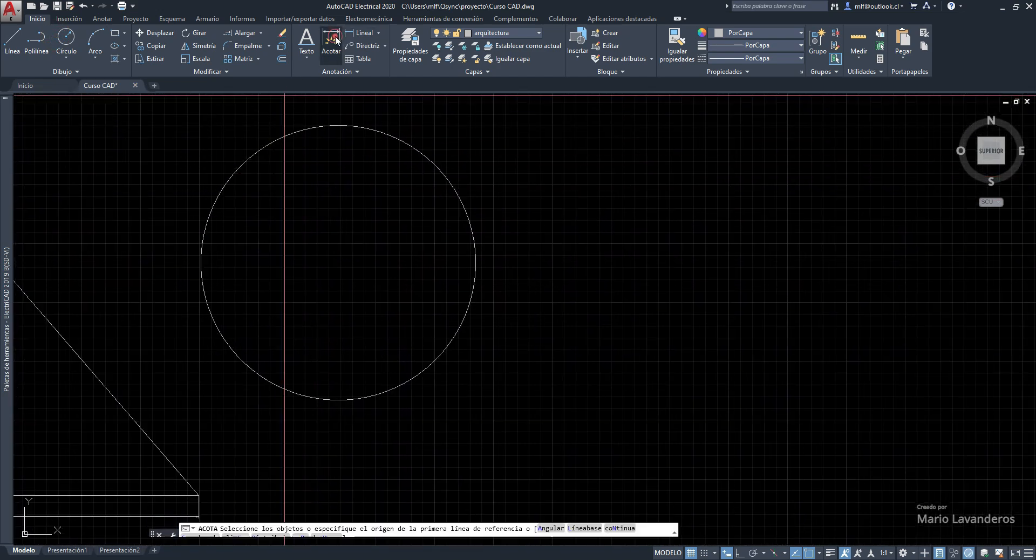
click(338, 262)
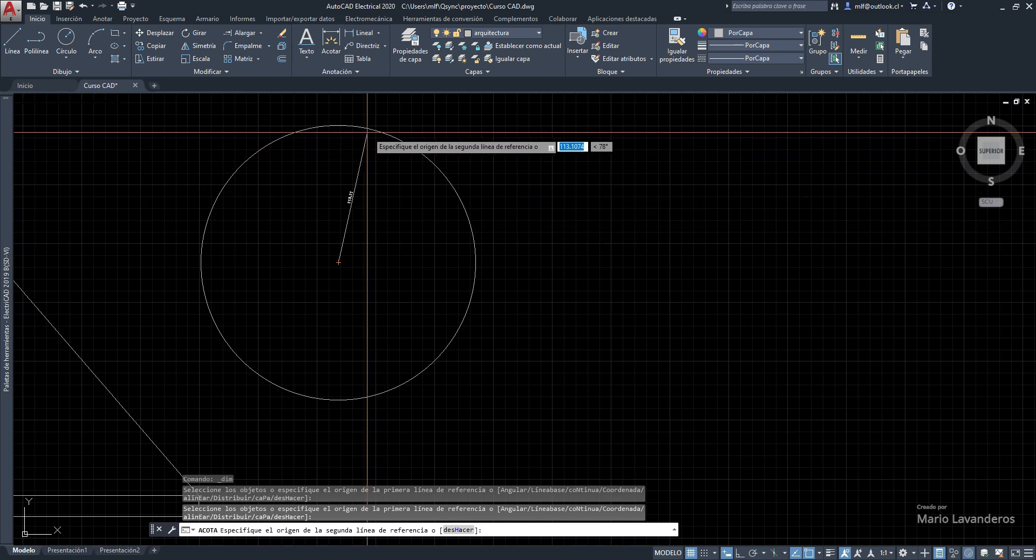
click(341, 125)
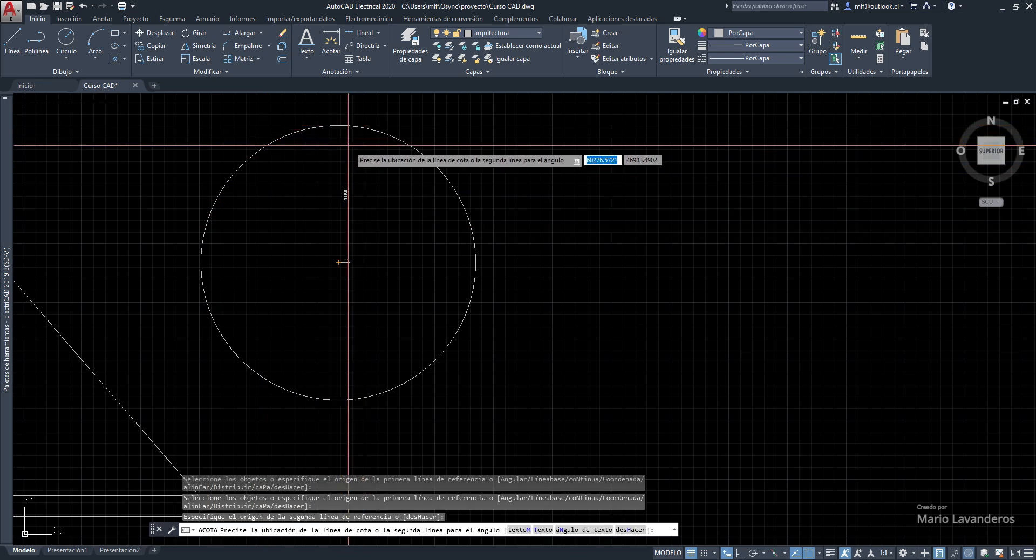
click(351, 191)
right_click(362, 192)
click(381, 195)
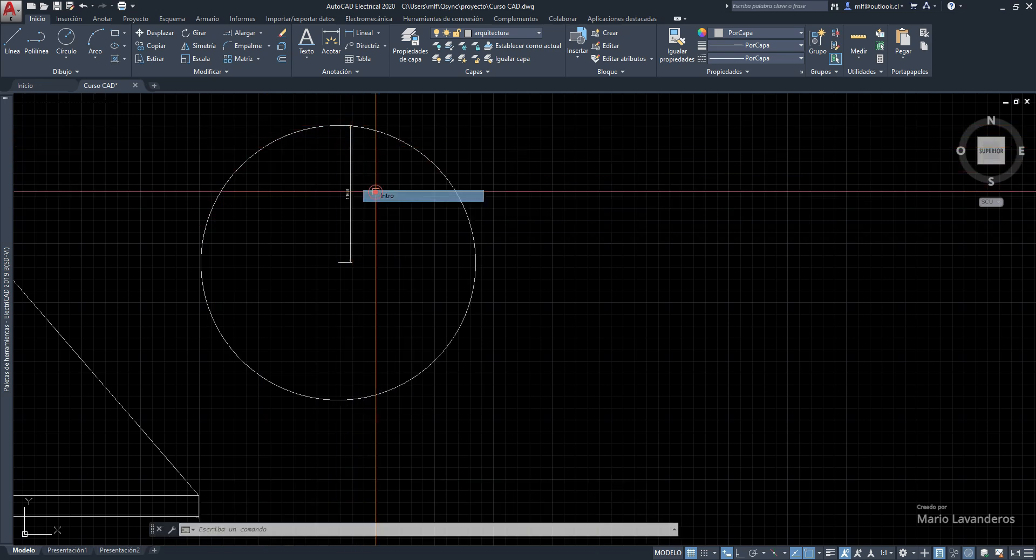
Add a diameter dimension across the circle with its text just outside the right side, and finish the dimension command.
scroll(340, 205, up, 2)
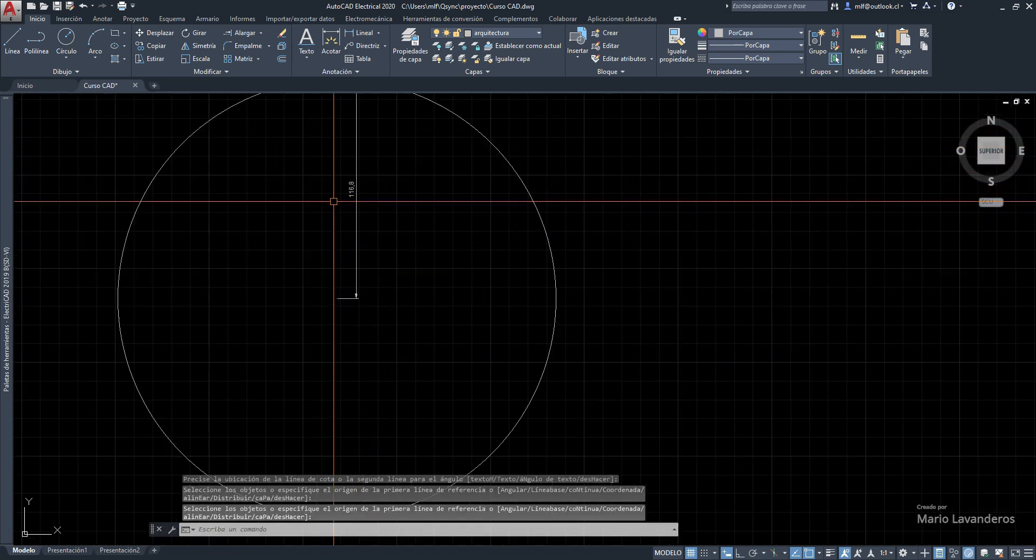
click(327, 45)
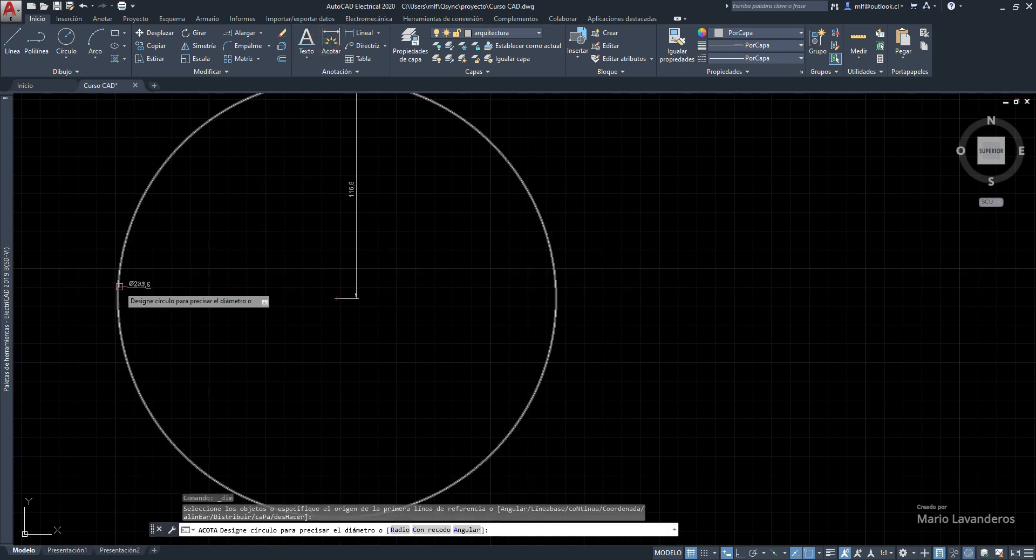
click(120, 286)
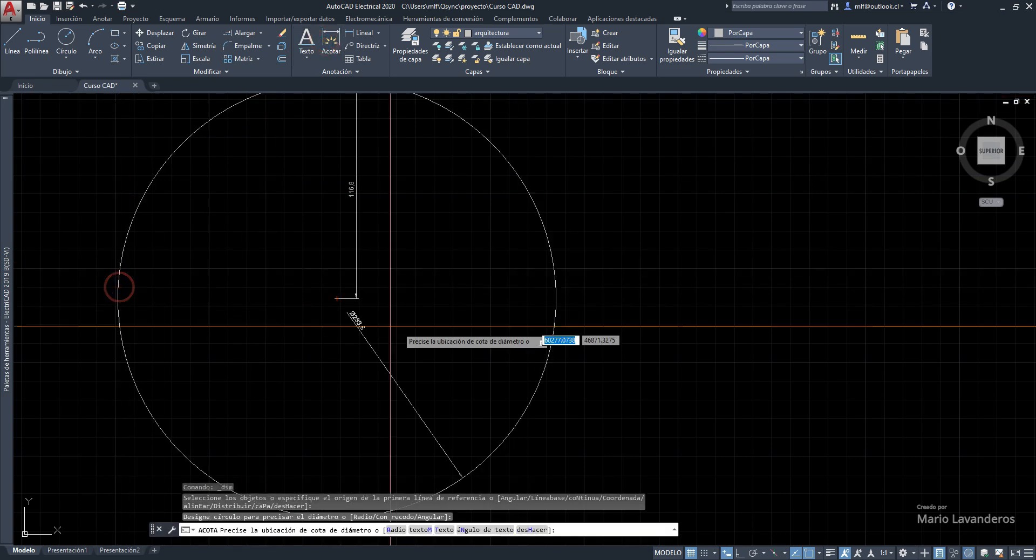
click(556, 289)
right_click(555, 289)
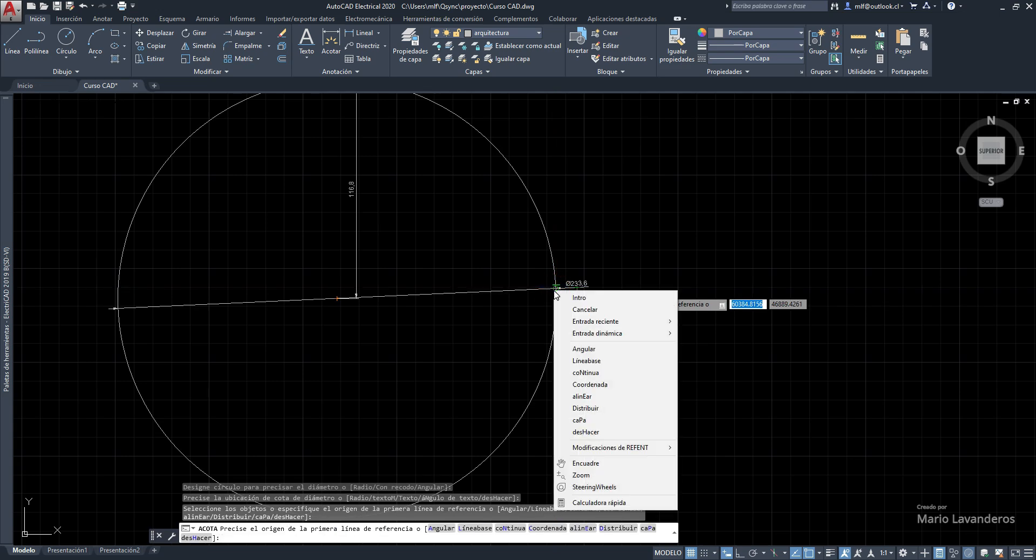
click(566, 294)
middle_drag(509, 303, 394, 284)
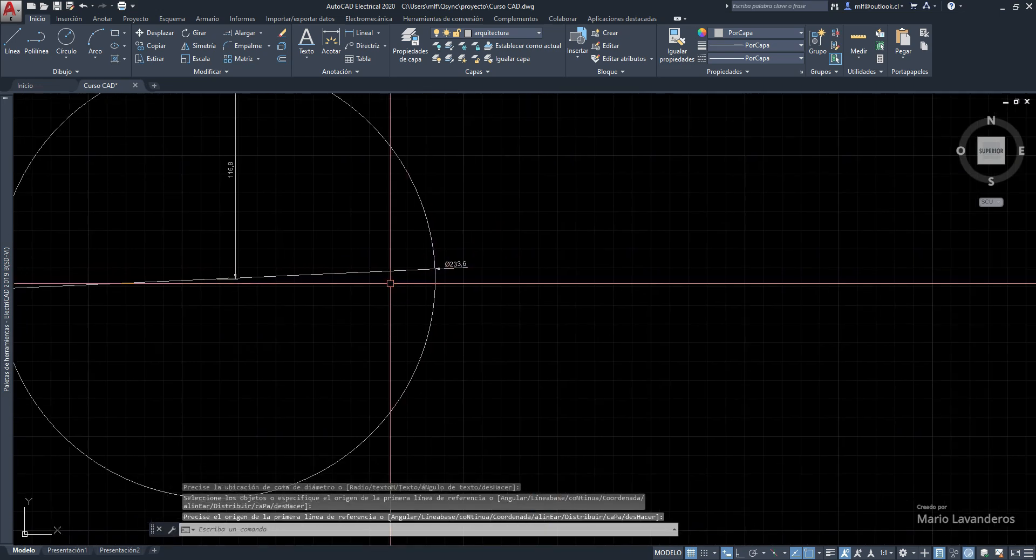
scroll(459, 253, down, 3)
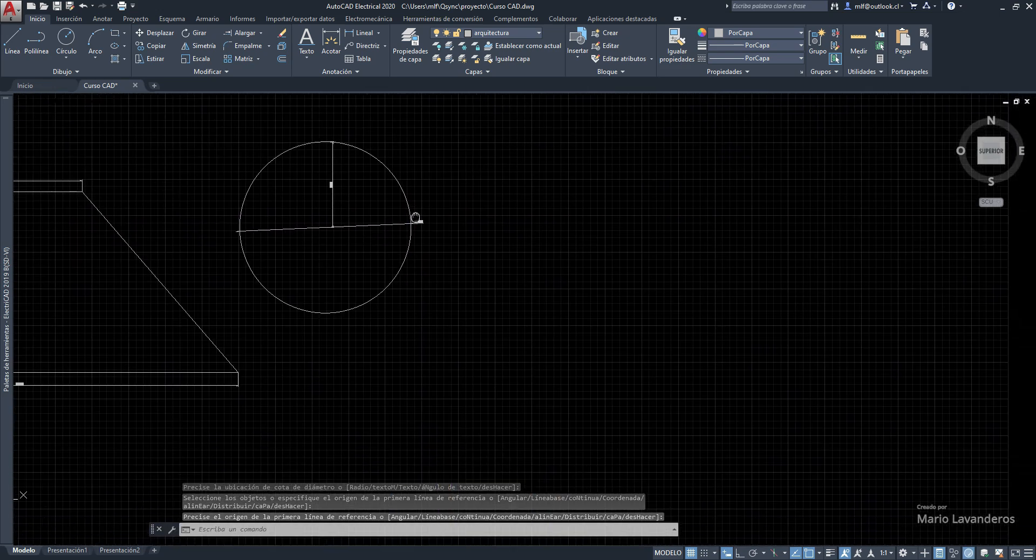
click(365, 33)
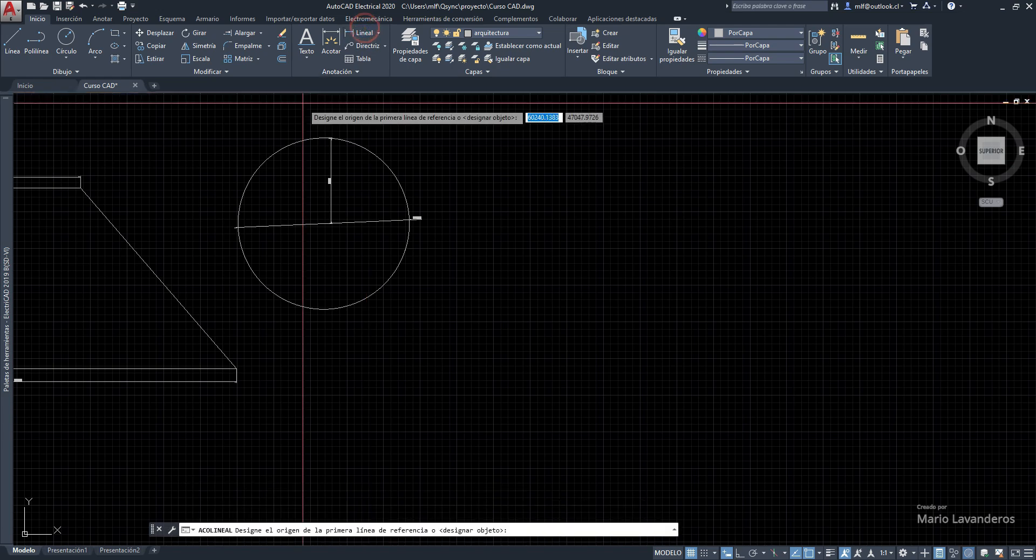
scroll(306, 102, up, 2)
click(323, 156)
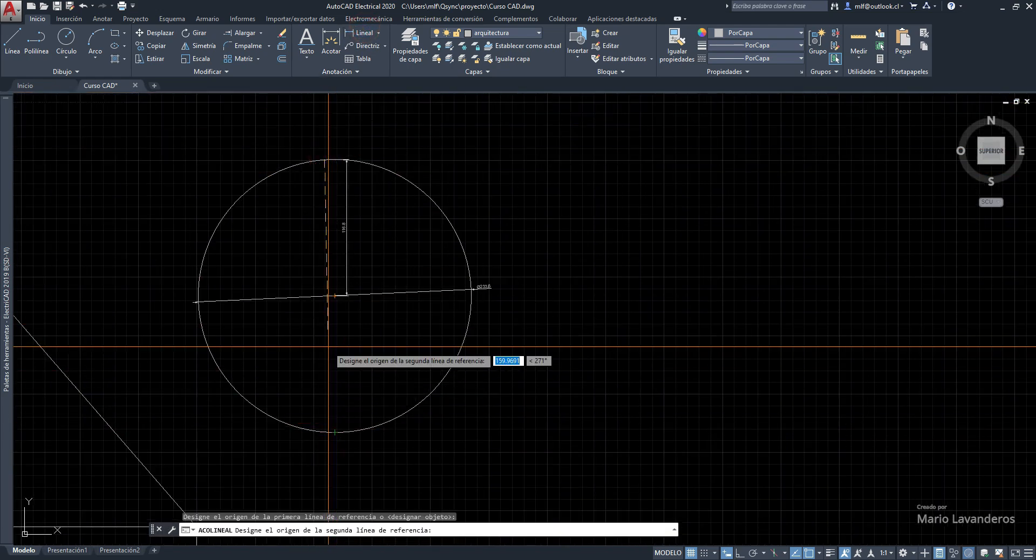
key(Escape)
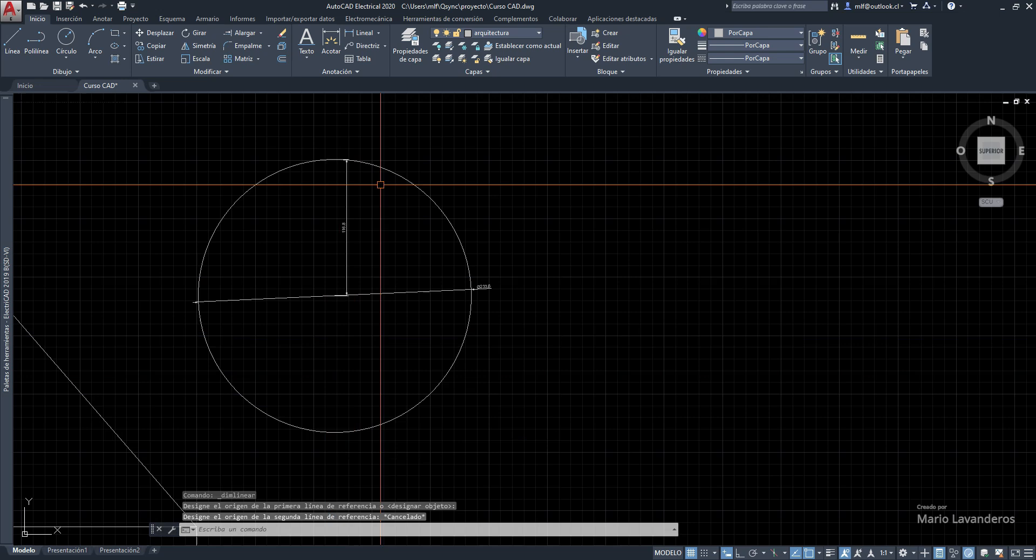
Add a radius dimension to the circle and place its text near the center.
click(377, 33)
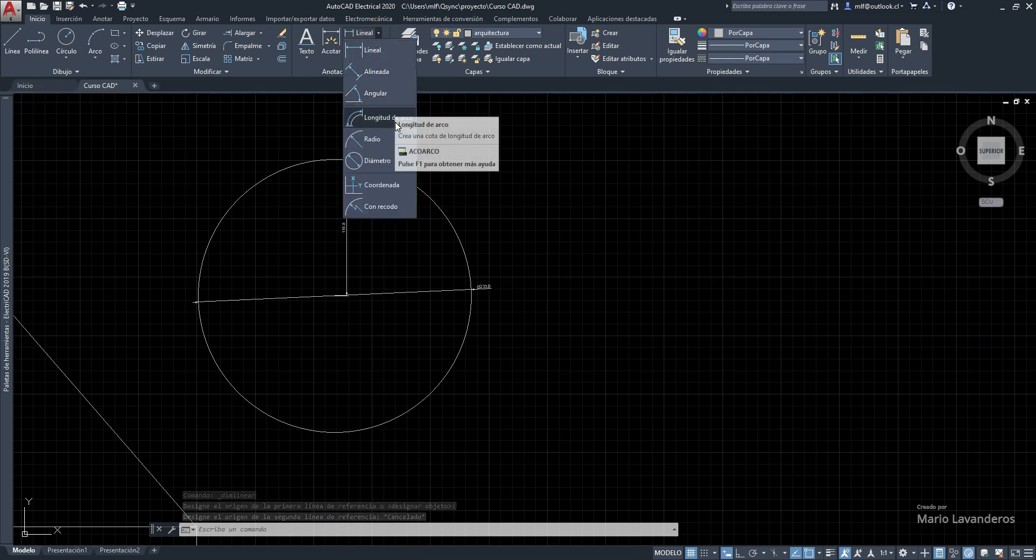
click(372, 139)
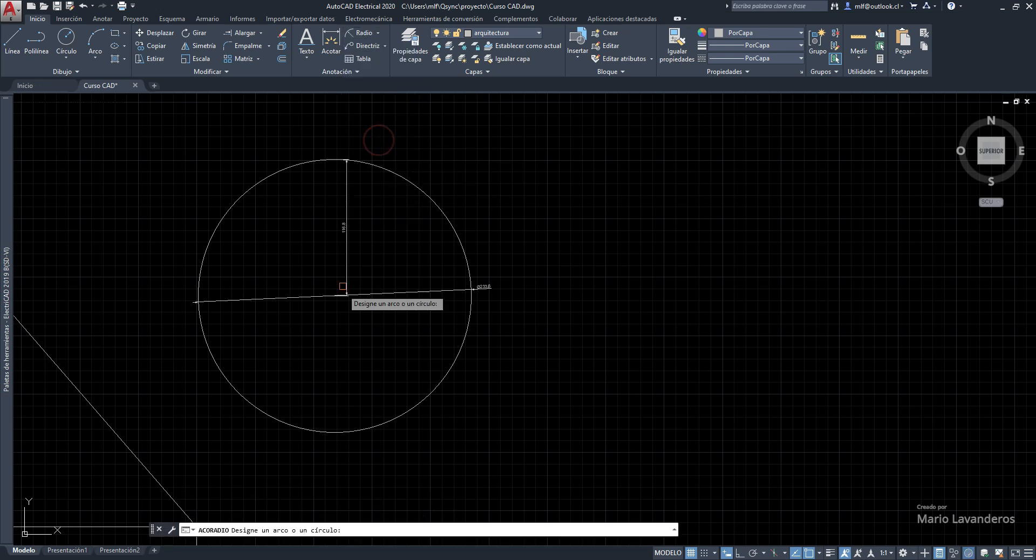
click(415, 189)
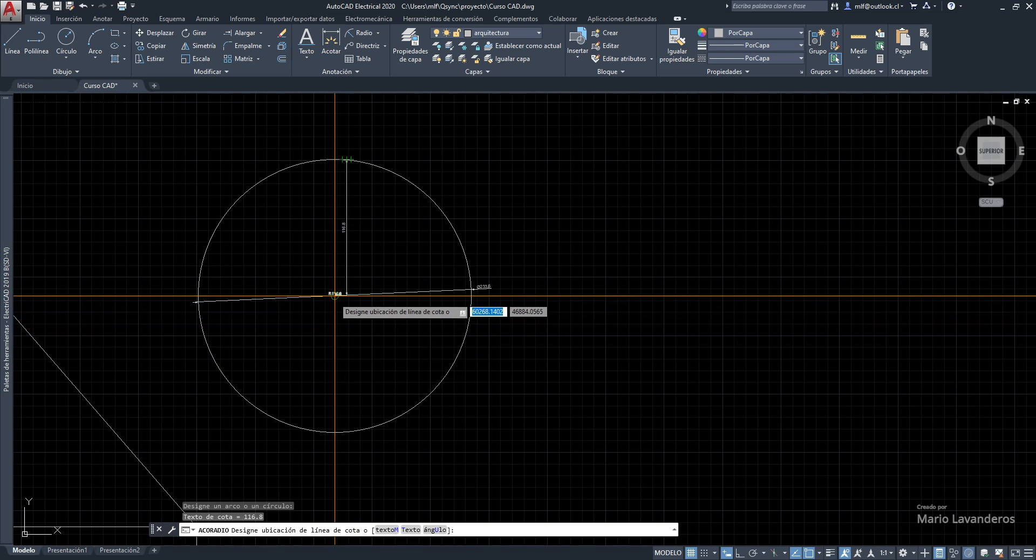
click(334, 297)
scroll(340, 294, up, 8)
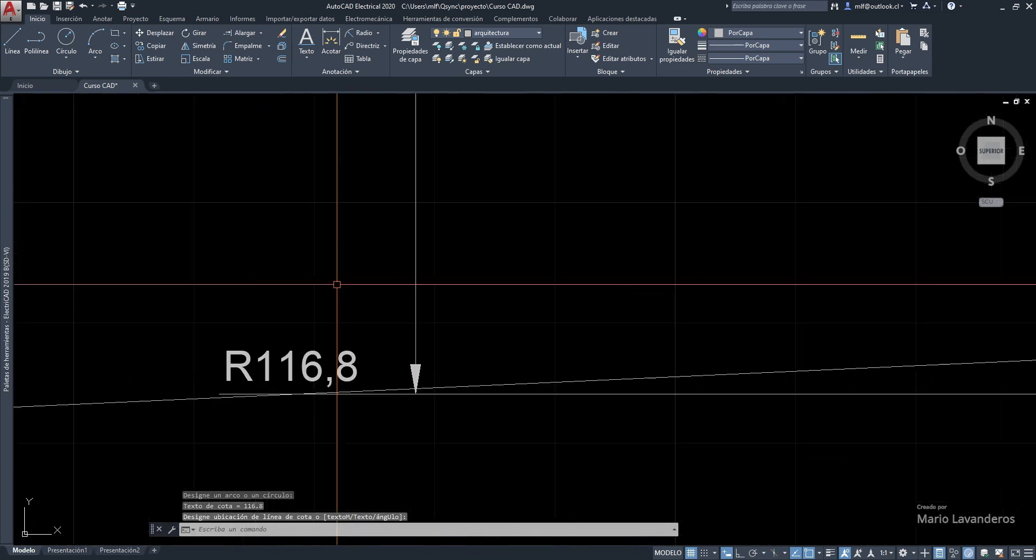
scroll(338, 284, down, 5)
click(394, 255)
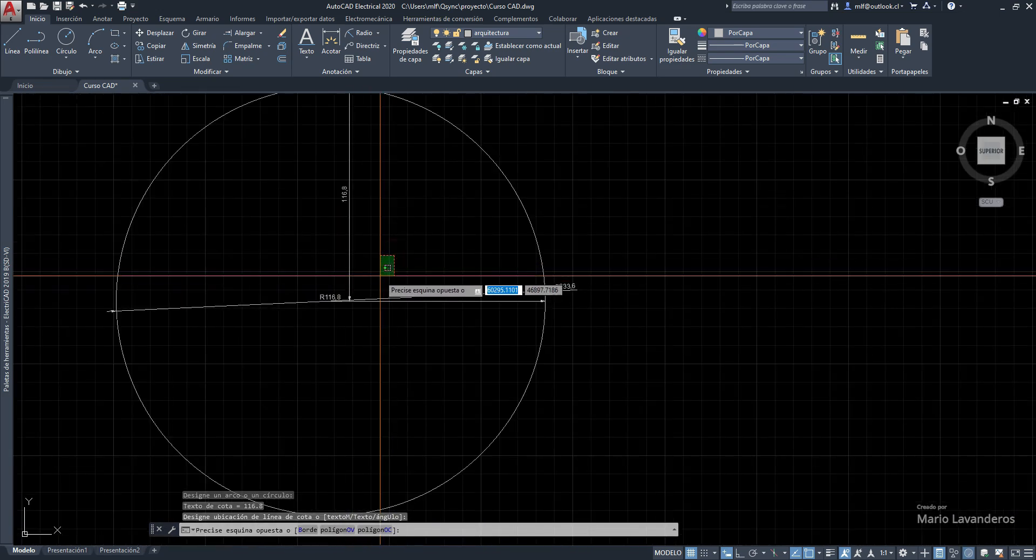
click(380, 275)
scroll(345, 208, up, 4)
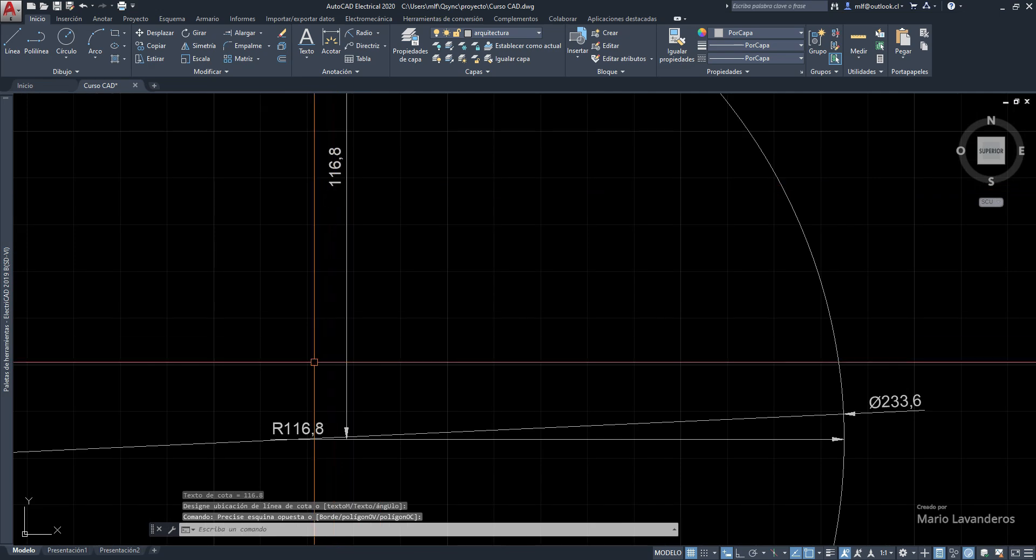
scroll(324, 378, down, 4)
Delete the circle together with its vertical, diameter and radius dimensions.
click(428, 294)
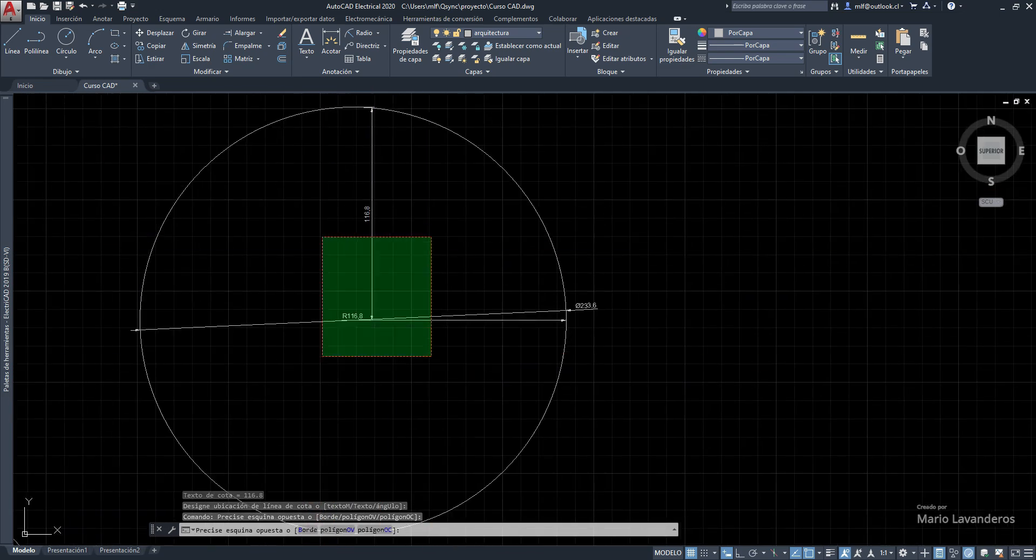
click(322, 355)
click(539, 170)
click(462, 209)
key(Delete)
scroll(388, 224, down, 6)
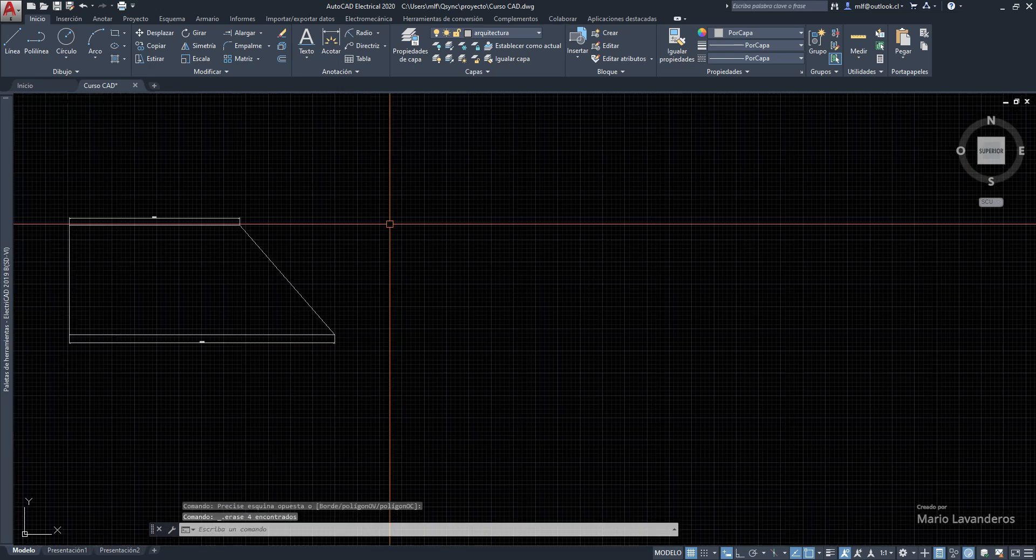
middle_drag(388, 224, 463, 217)
click(455, 166)
click(454, 166)
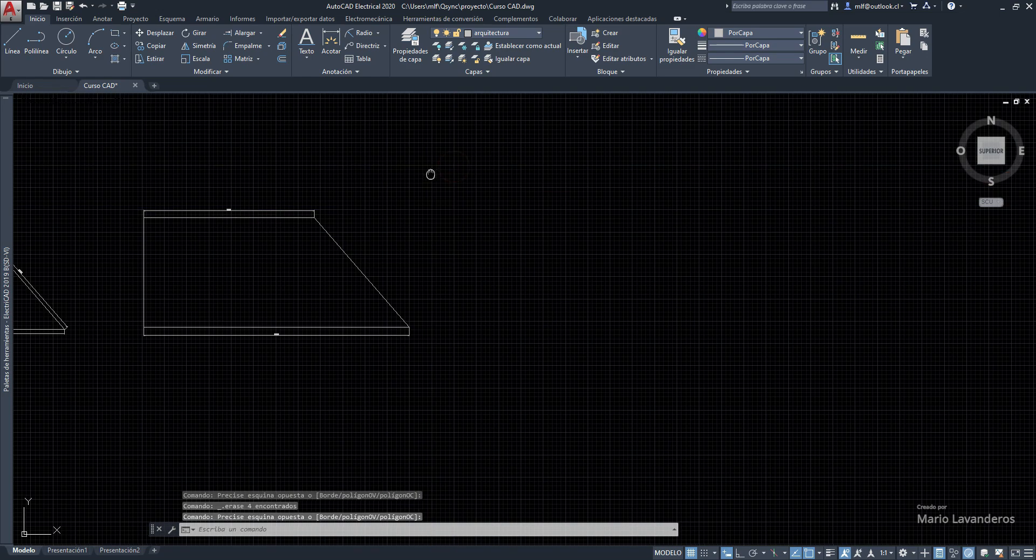
Examine the size of the dimension text above the copied trapezoid up close and compare it with the two whole figures.
middle_drag(429, 173, 441, 190)
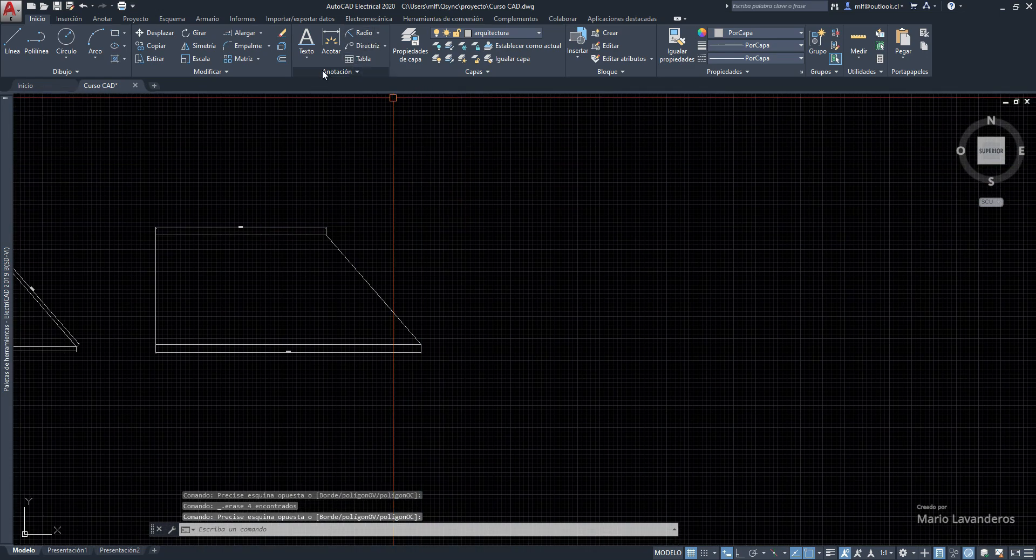
scroll(280, 240, up, 10)
scroll(352, 192, down, 8)
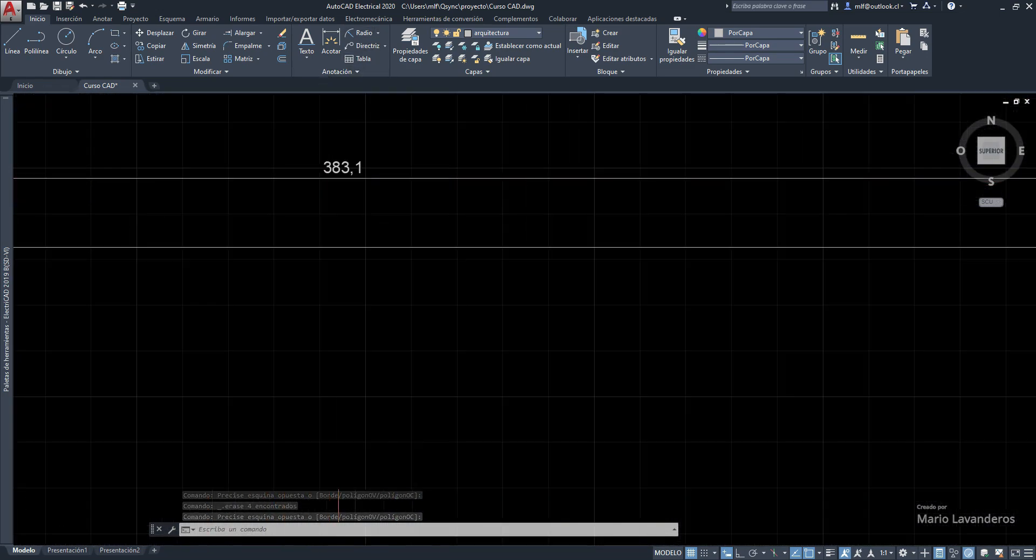
scroll(382, 213, up, 8)
scroll(382, 188, down, 8)
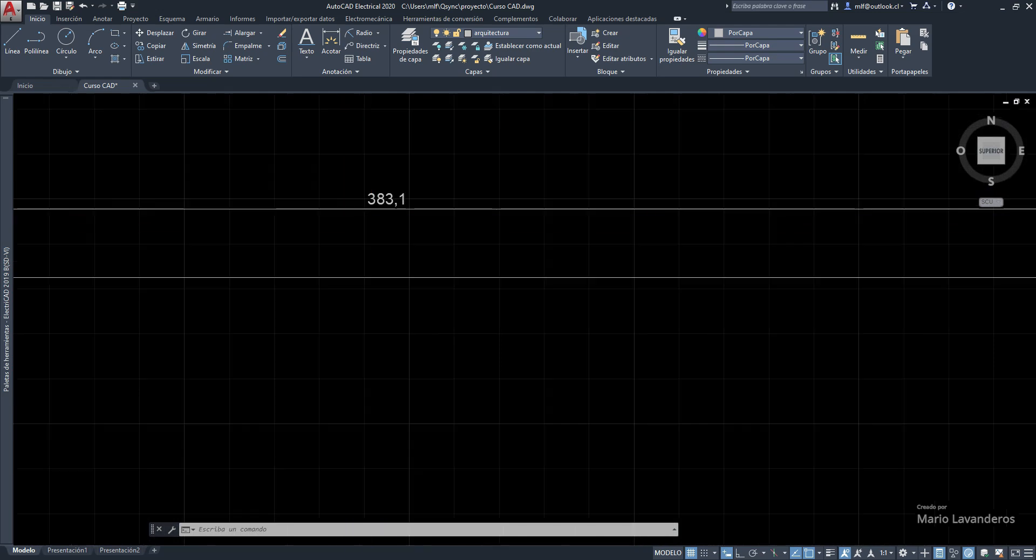
middle_drag(370, 232, 439, 196)
scroll(439, 196, down, 3)
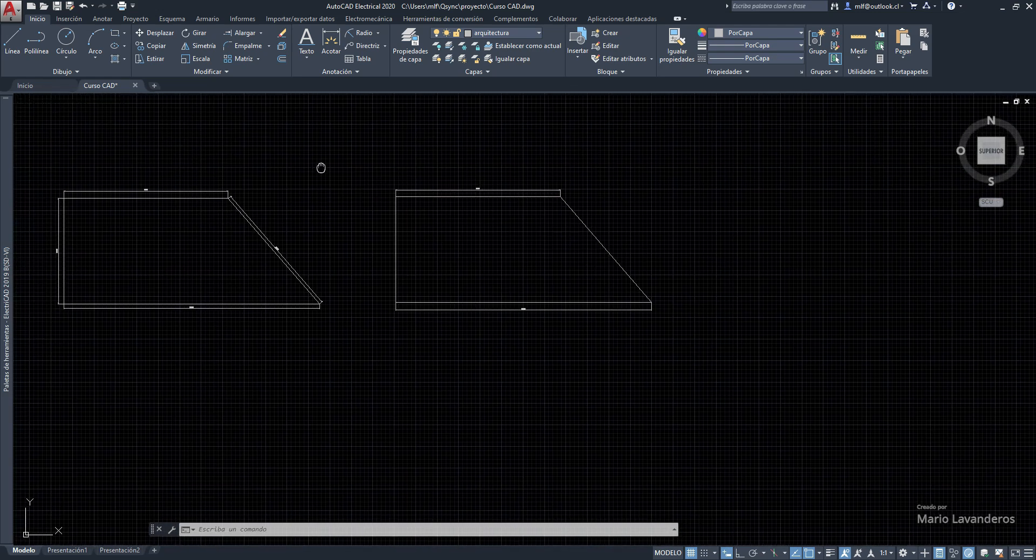
middle_drag(322, 166, 388, 173)
Expand the additional annotation options.
click(353, 71)
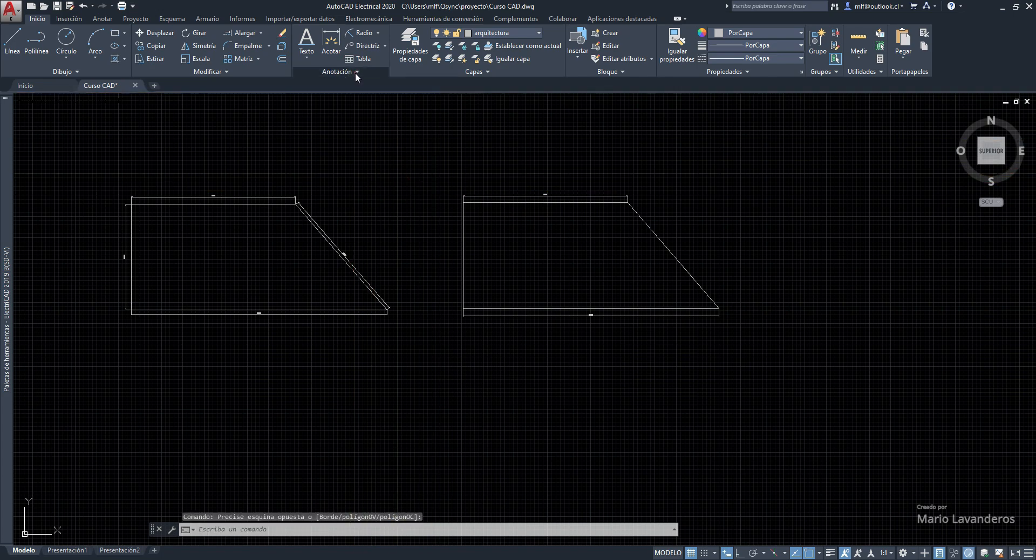
click(355, 73)
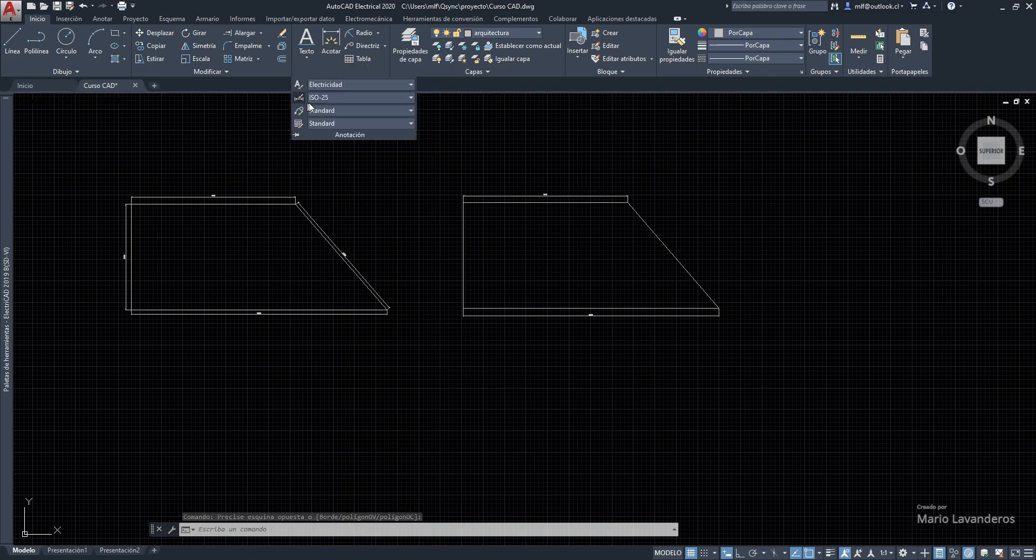
click(324, 98)
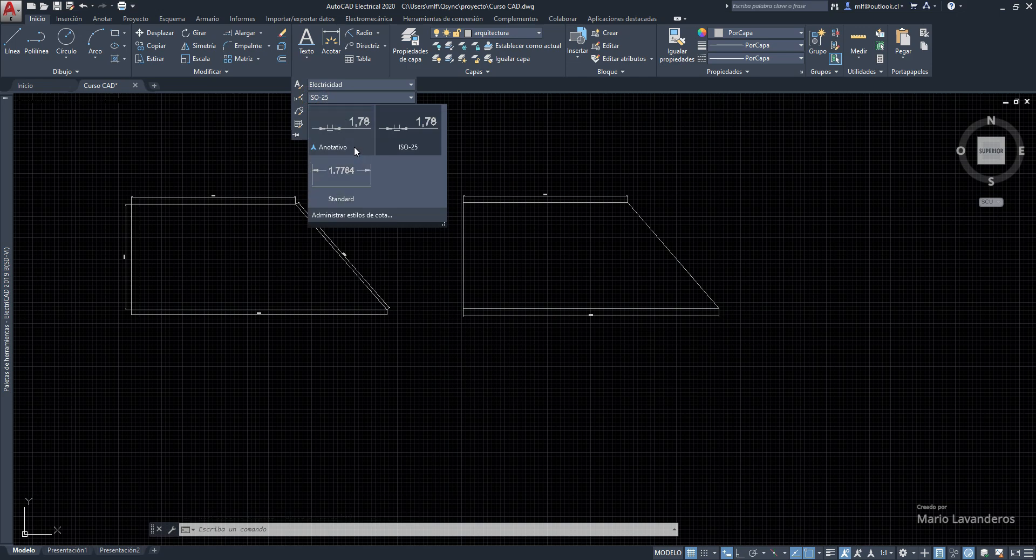
click(432, 140)
Apply the Standard dimension style to the upper horizontal dimension of the left trapezoid and inspect its text.
click(247, 197)
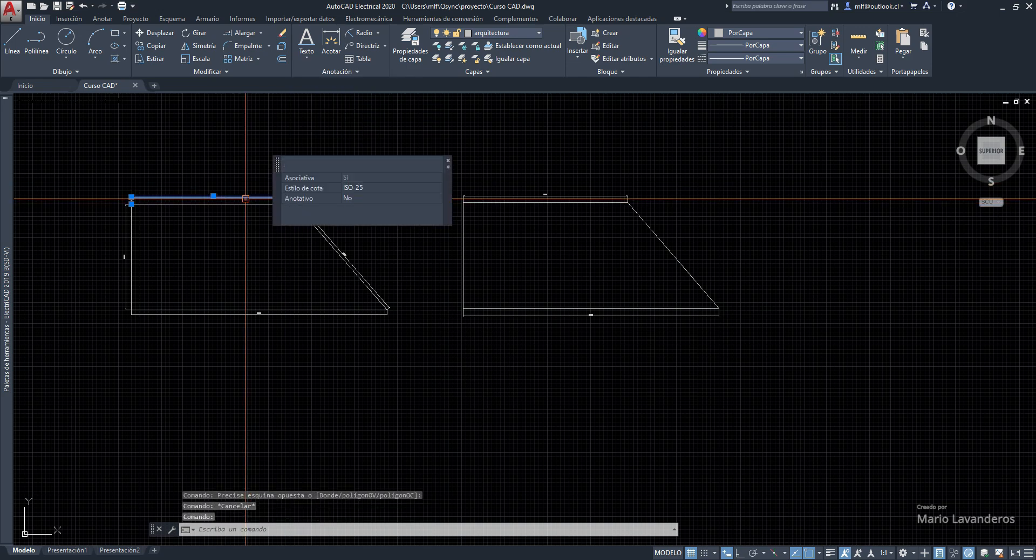
click(338, 72)
click(340, 97)
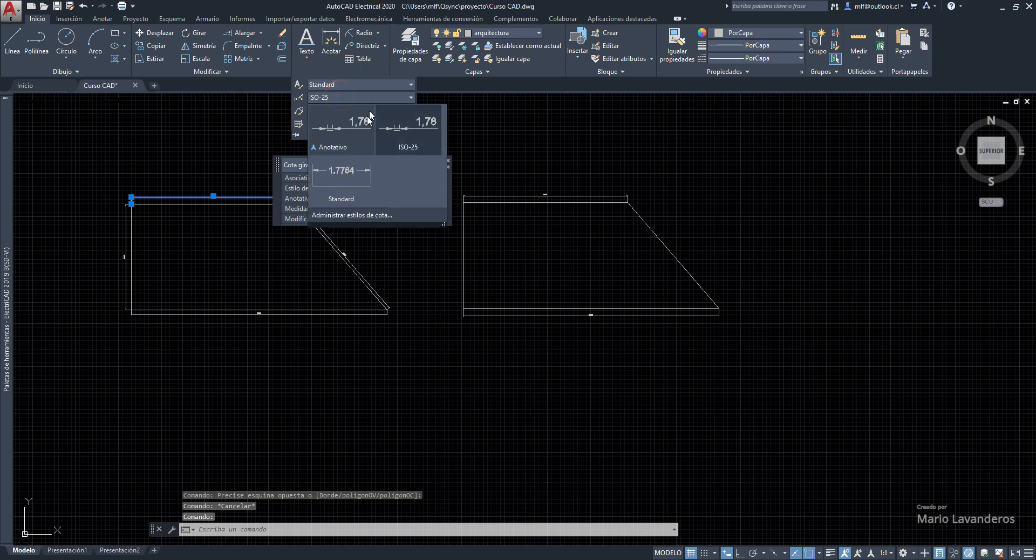
click(343, 180)
scroll(186, 197, up, 6)
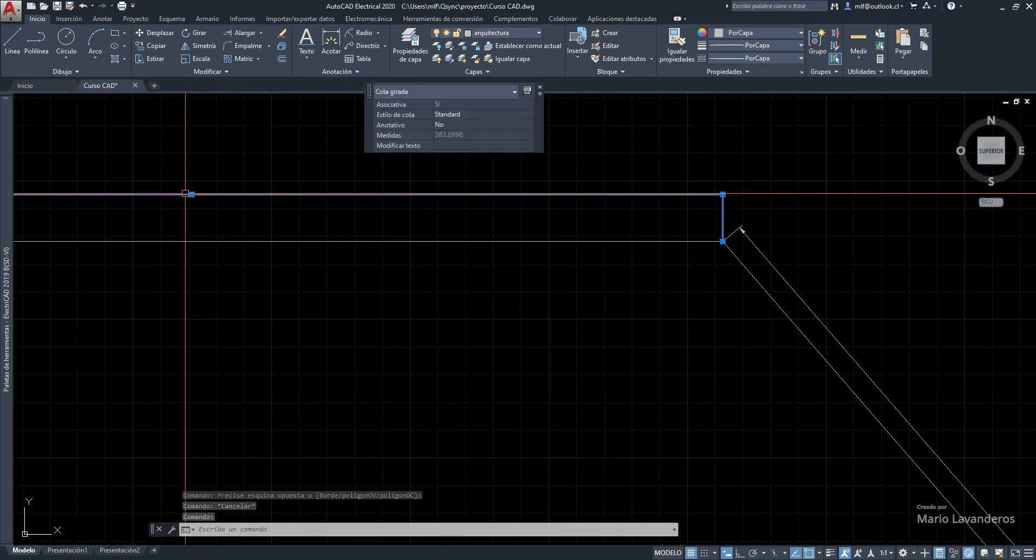
scroll(192, 231, up, 8)
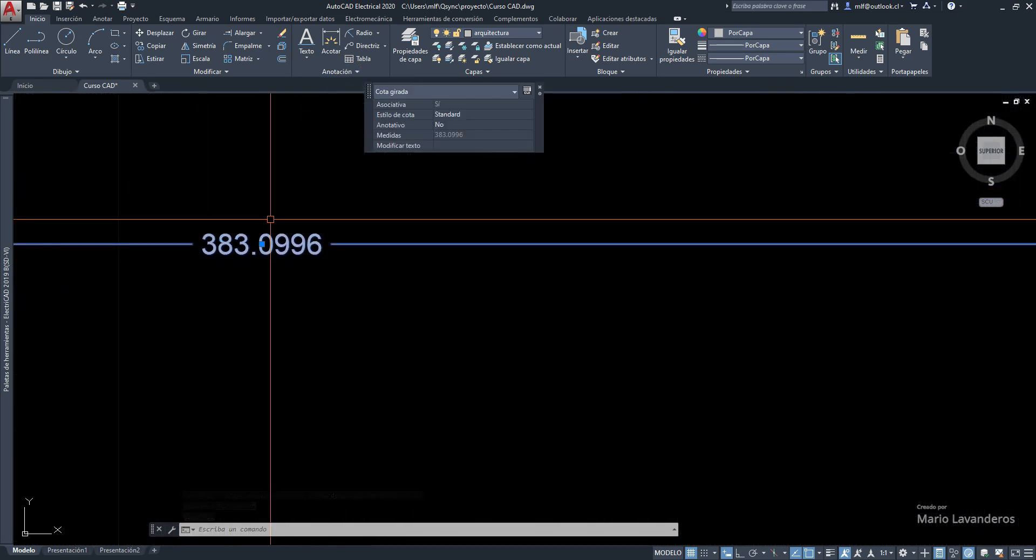
scroll(497, 252, down, 6)
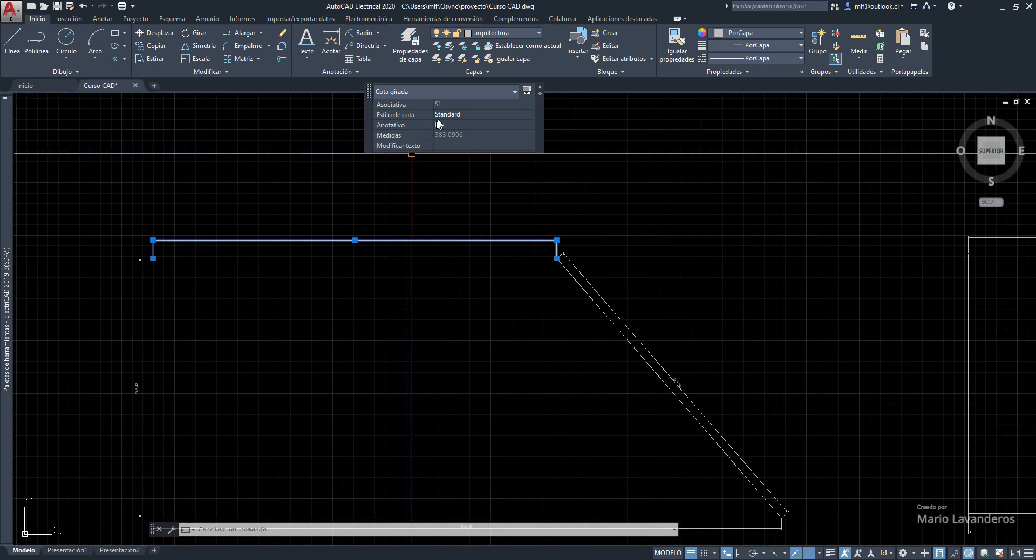
Change the left trapezoid's upper horizontal dimension to the Anotativo dimension style, check its text and deselect it.
click(348, 70)
click(340, 94)
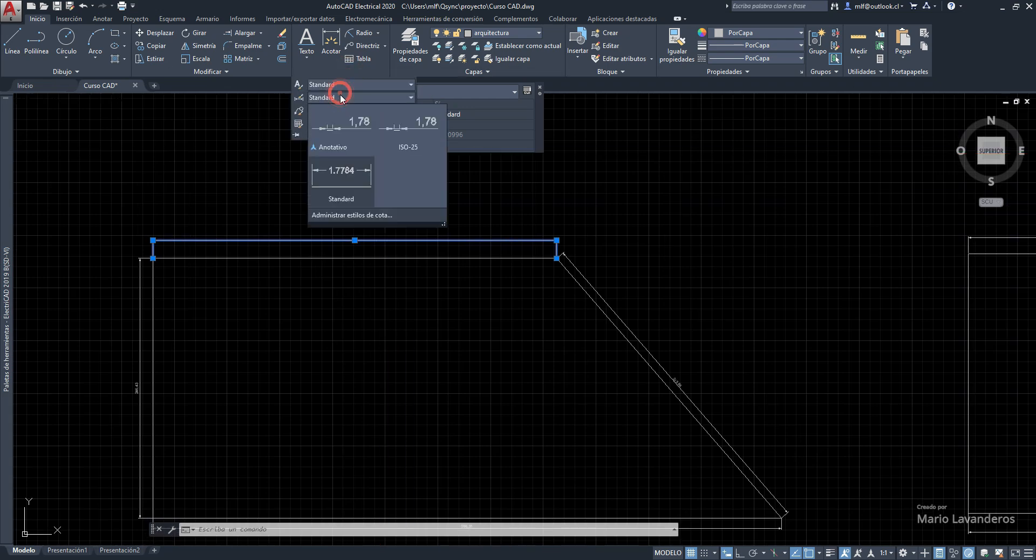
click(336, 121)
scroll(359, 242, up, 6)
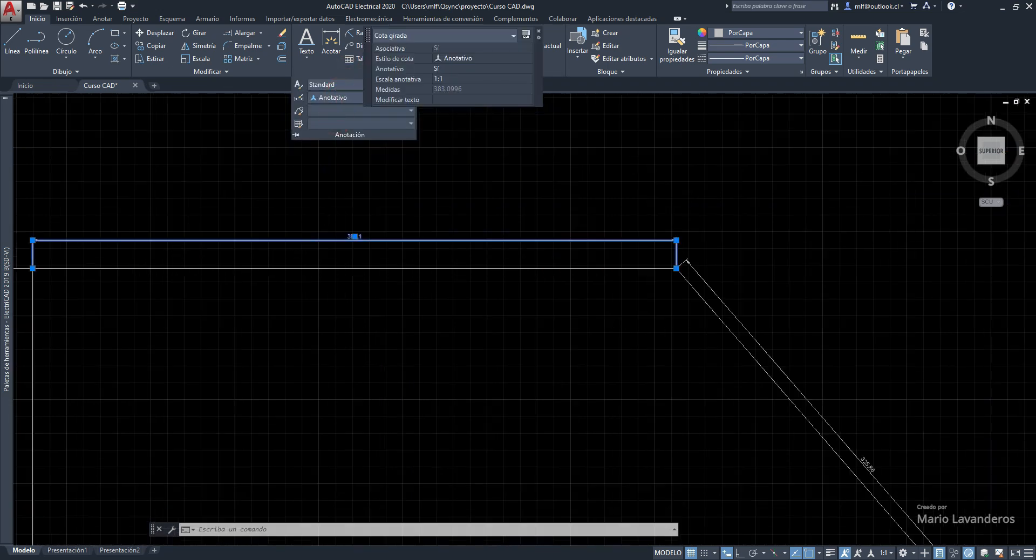
scroll(359, 242, down, 6)
key(Escape)
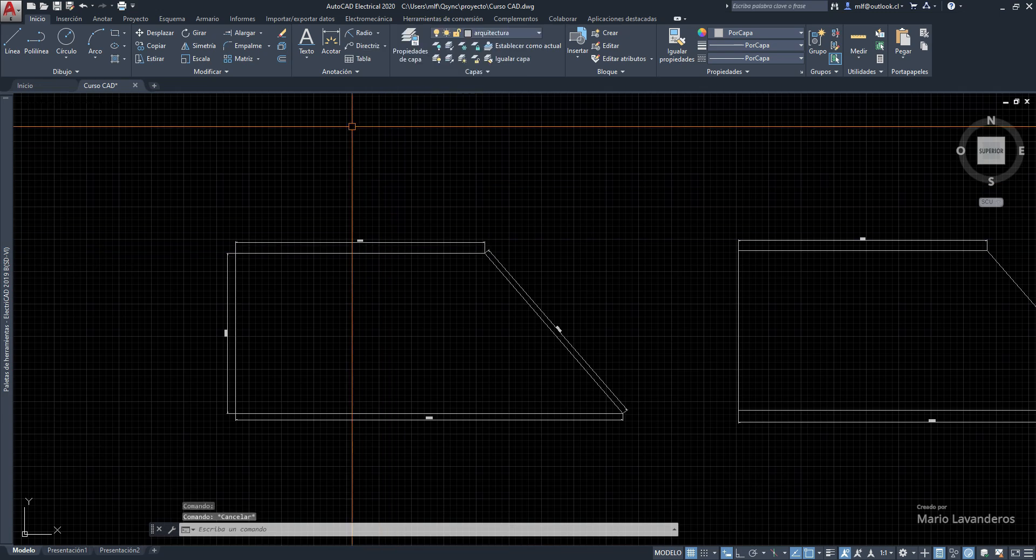
Create a new dimension style named Electricidad based on ISO-25 and continue to its settings.
click(348, 75)
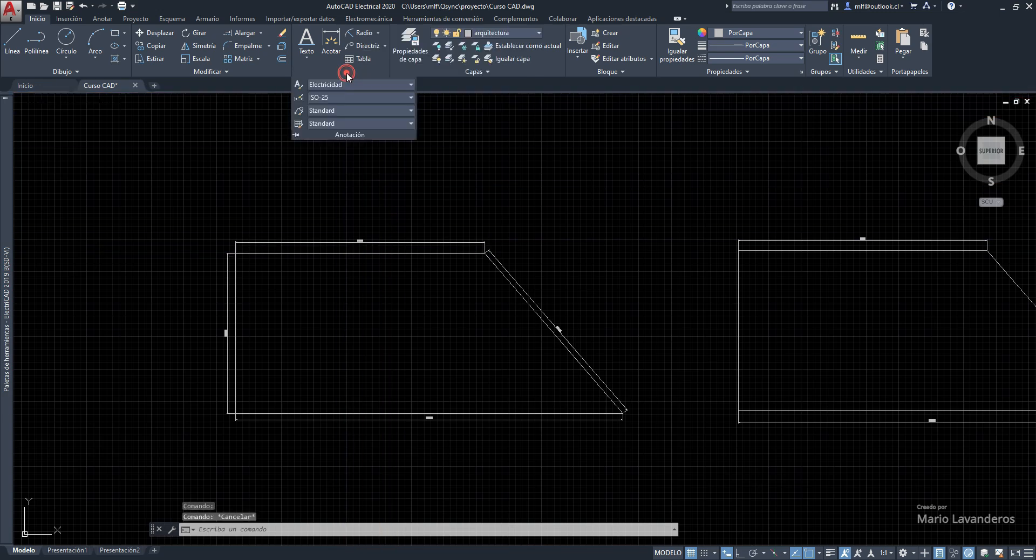
click(324, 98)
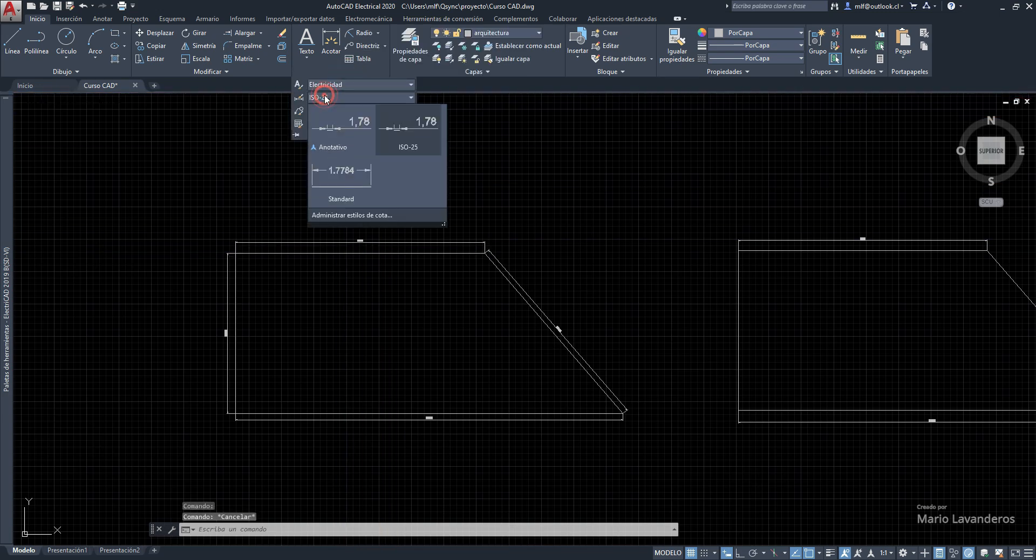
click(381, 215)
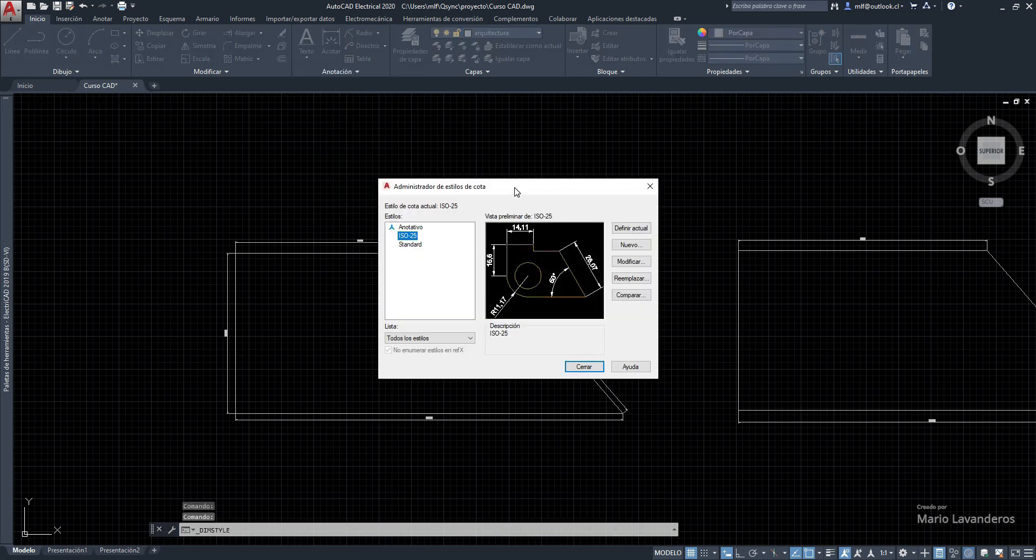
drag(403, 161, 383, 160)
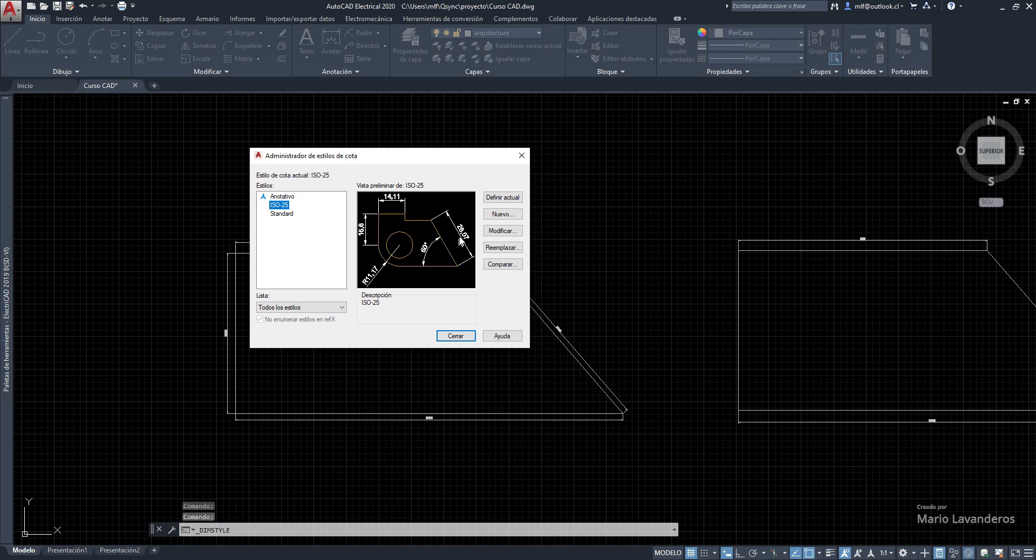
click(490, 214)
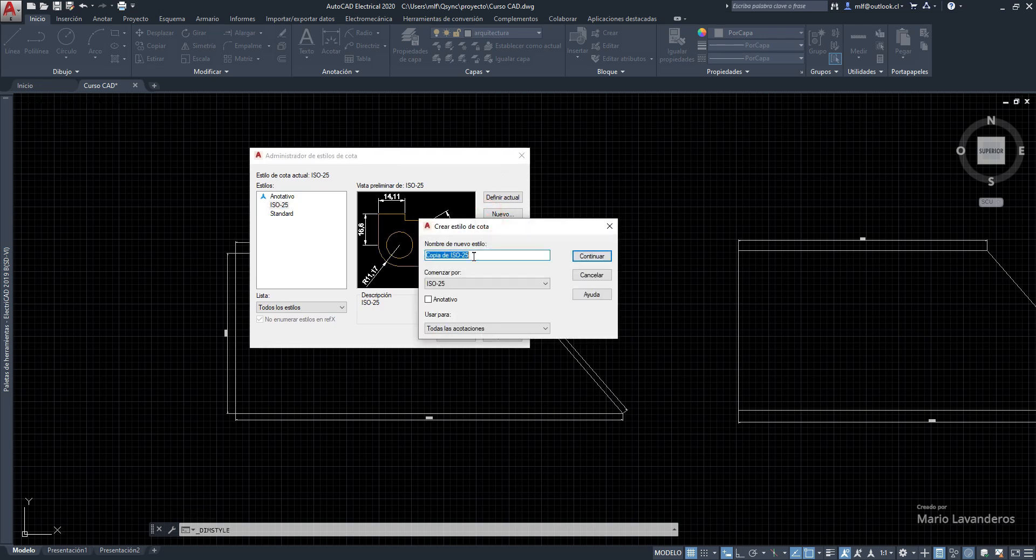
text(ele)
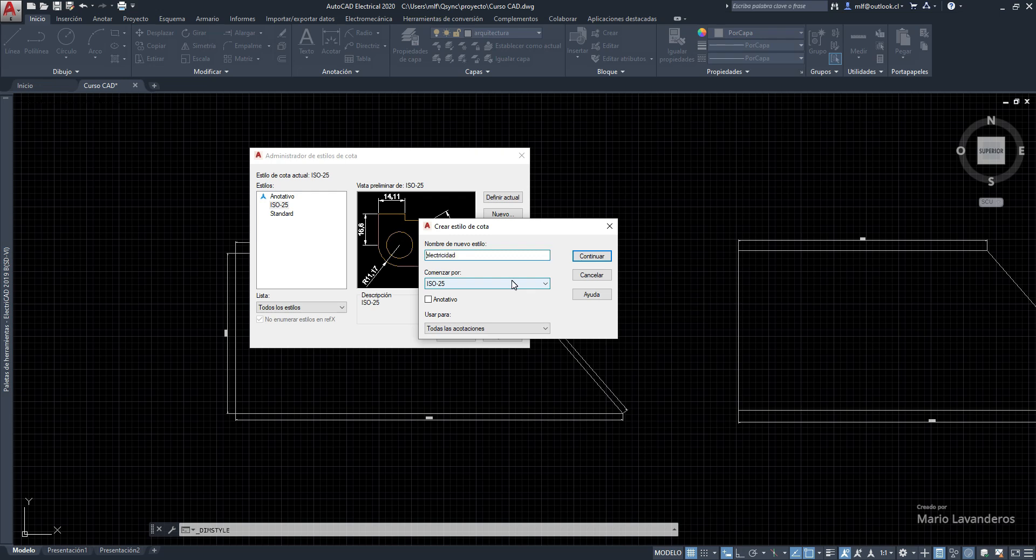
text(E)
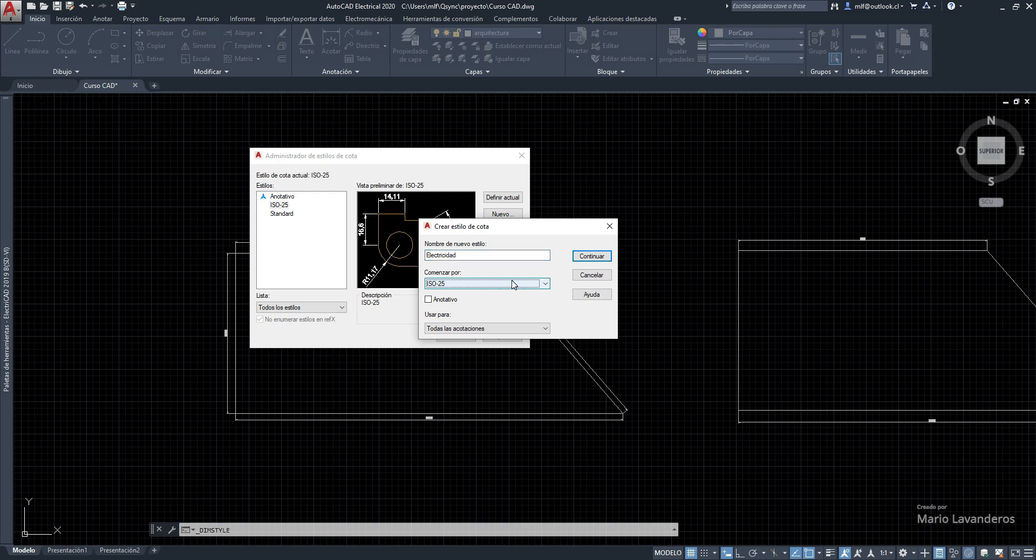
key(Tab)
click(610, 257)
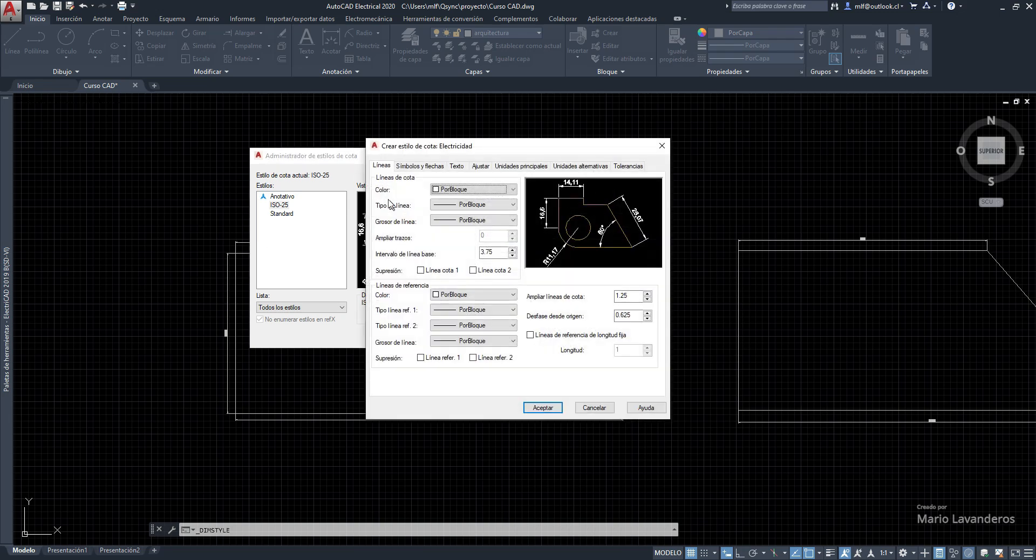
Set the dimension line color of the Electricidad style to Rojo.
drag(506, 146, 405, 113)
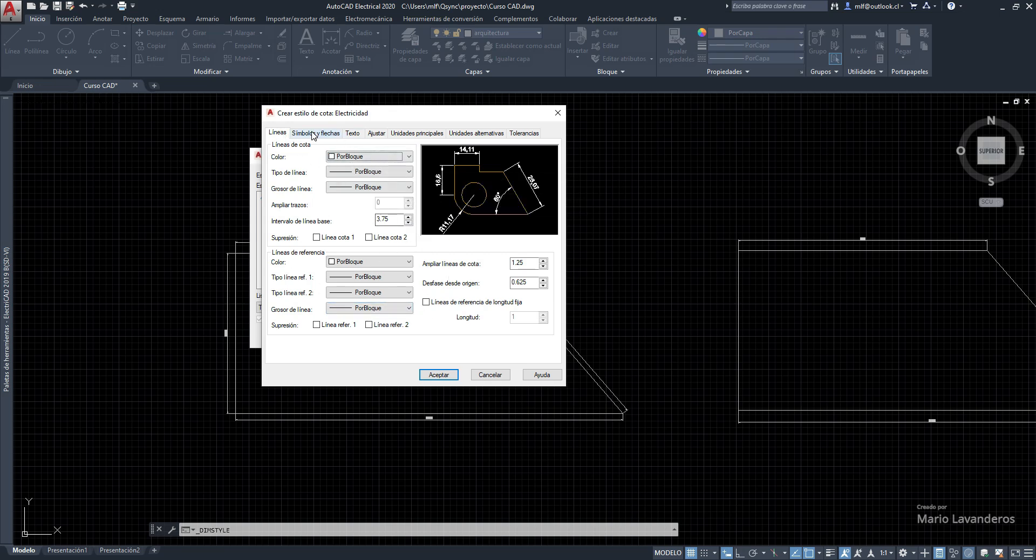
click(377, 156)
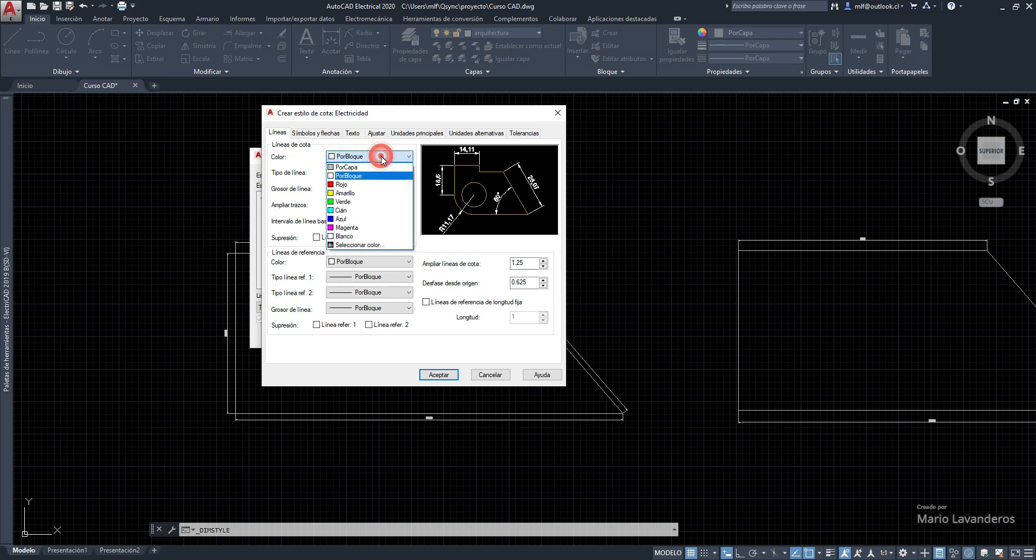
click(358, 184)
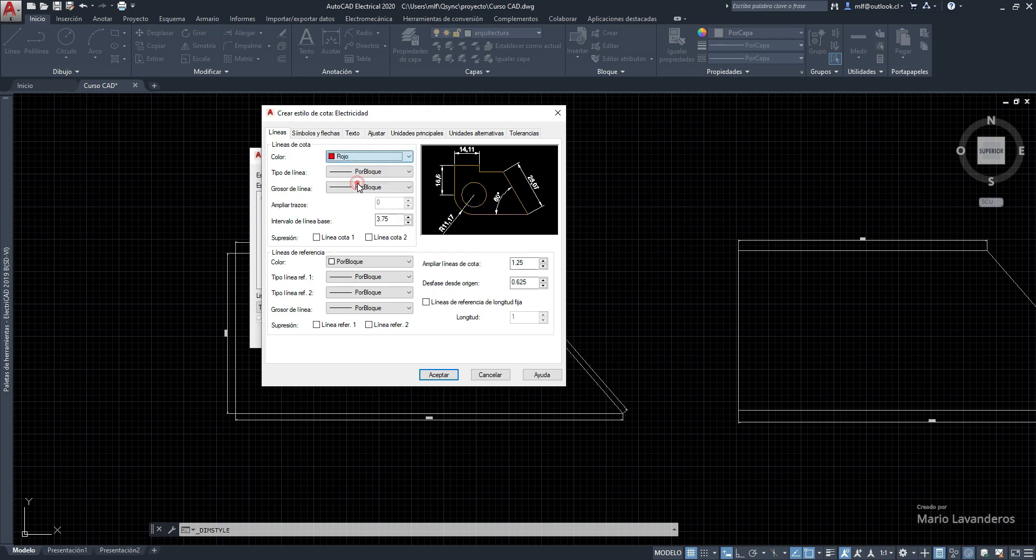
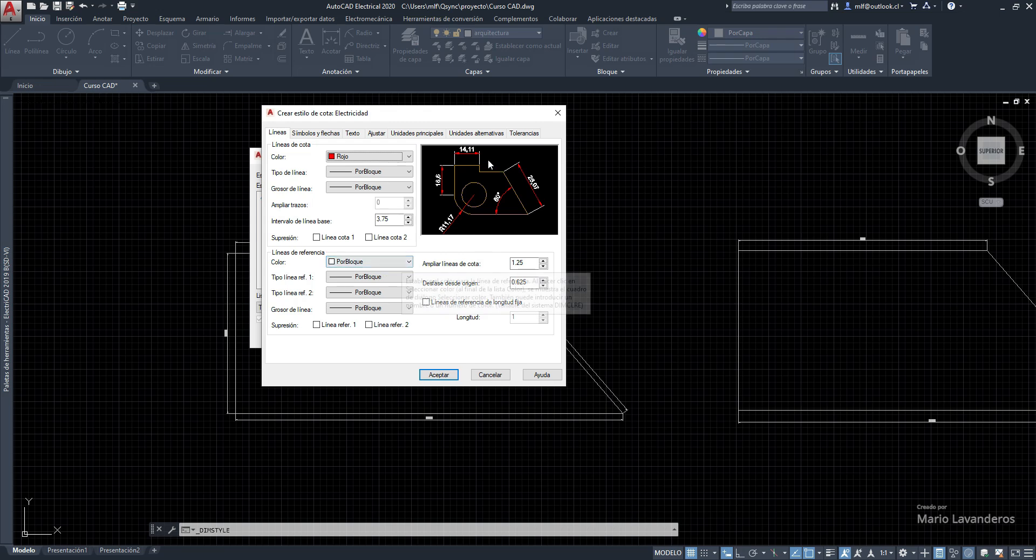
Try Amarillo and Rojo as the reference line color of the Electricidad style, and settle on Cián.
click(402, 261)
click(358, 294)
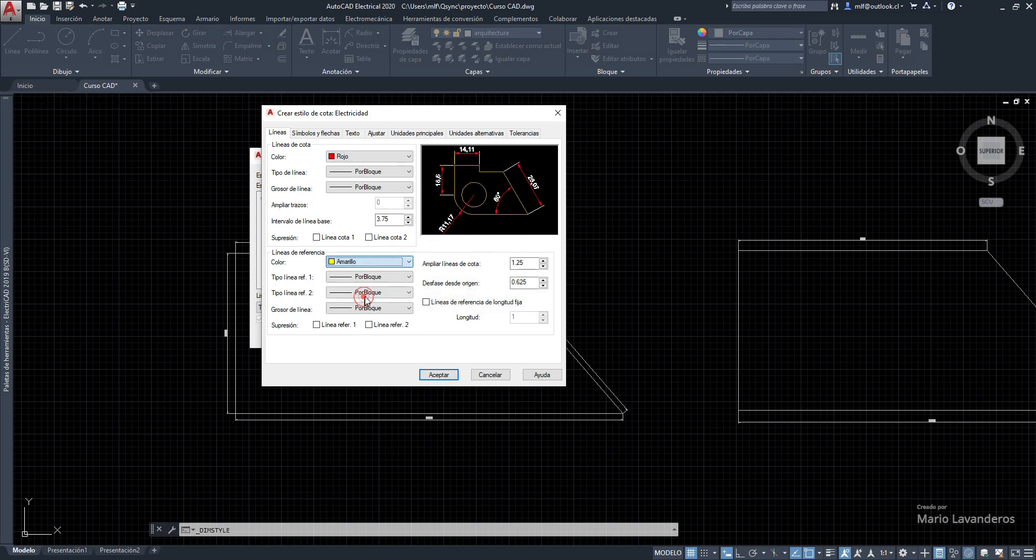
click(408, 262)
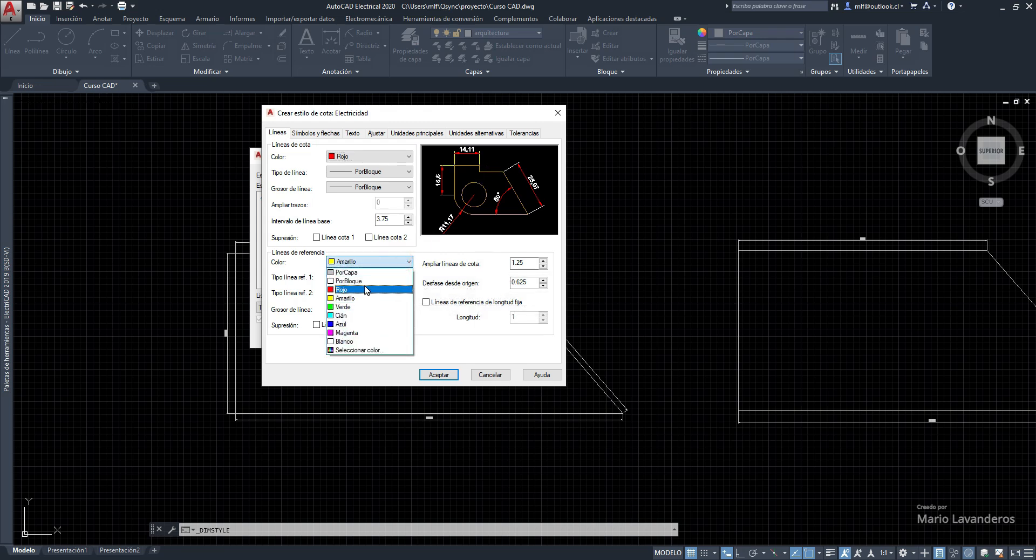
click(366, 288)
click(408, 261)
click(362, 317)
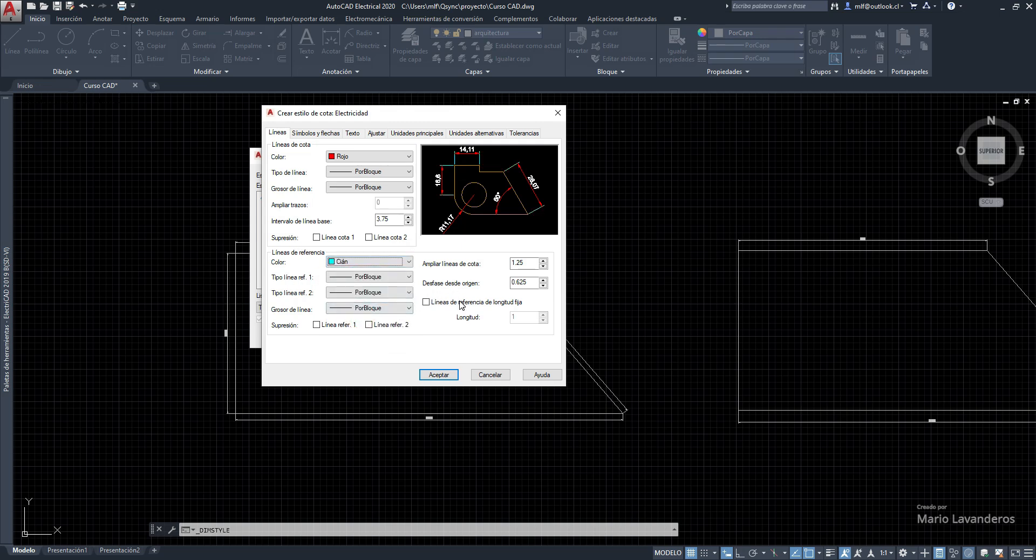
Set the first and second dimension arrowheads of the Electricidad style to Oblicuo.
click(310, 134)
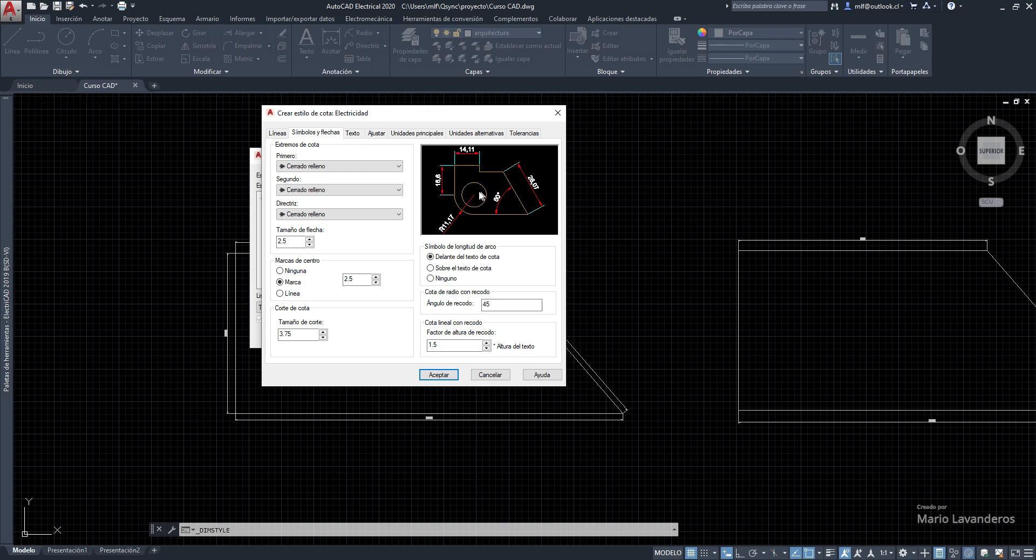
click(346, 167)
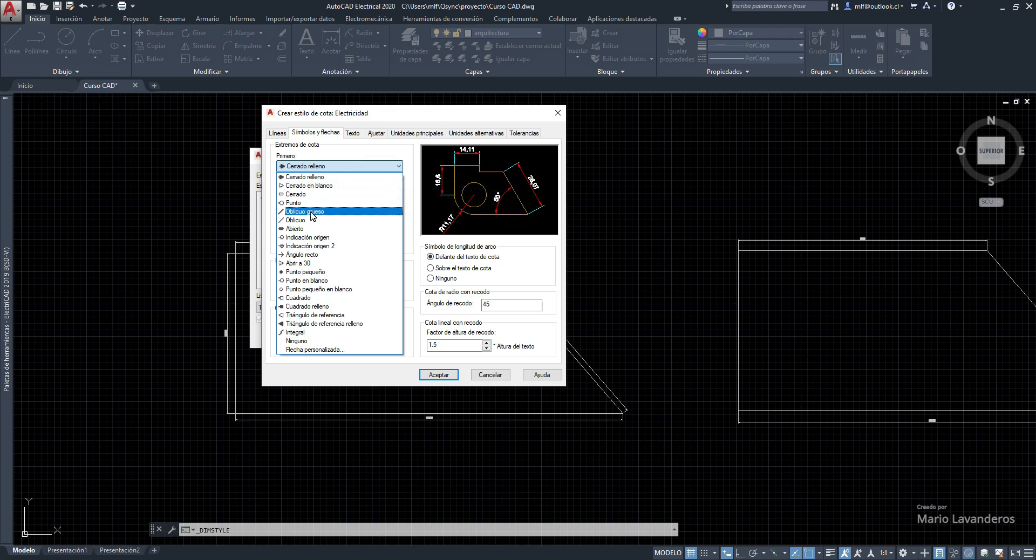
click(302, 220)
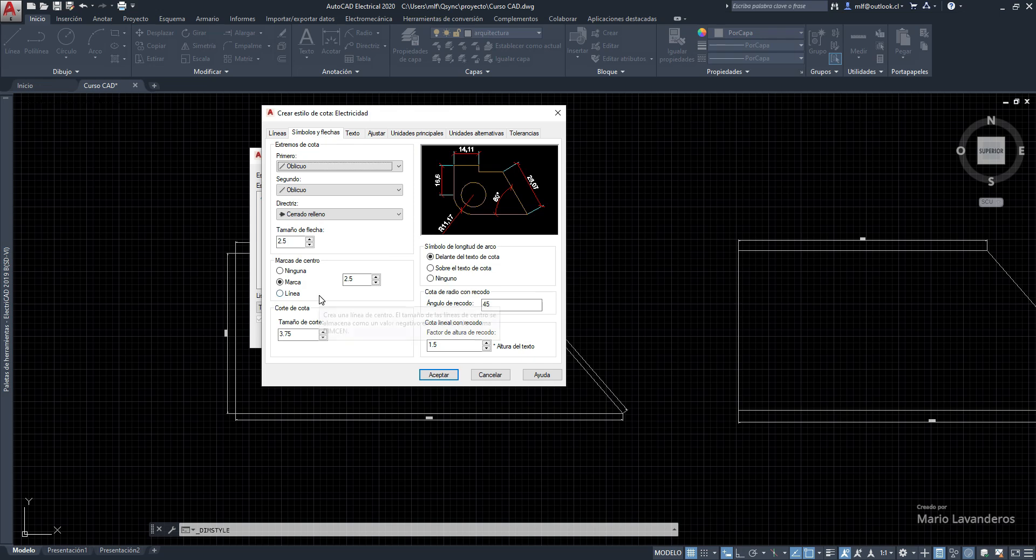
Assign the Electricidad text style to the dimension text and set its text height to 35.
click(356, 135)
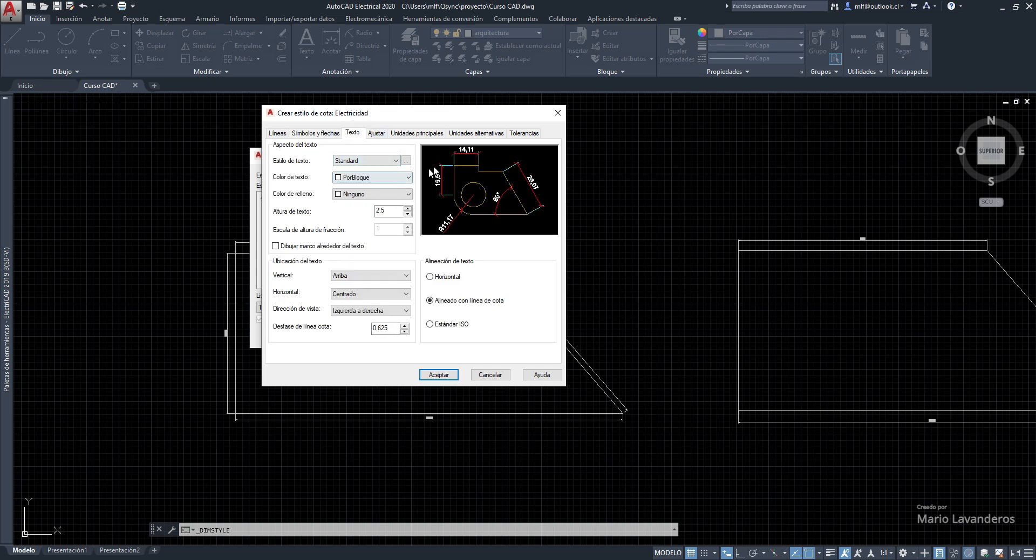
click(380, 161)
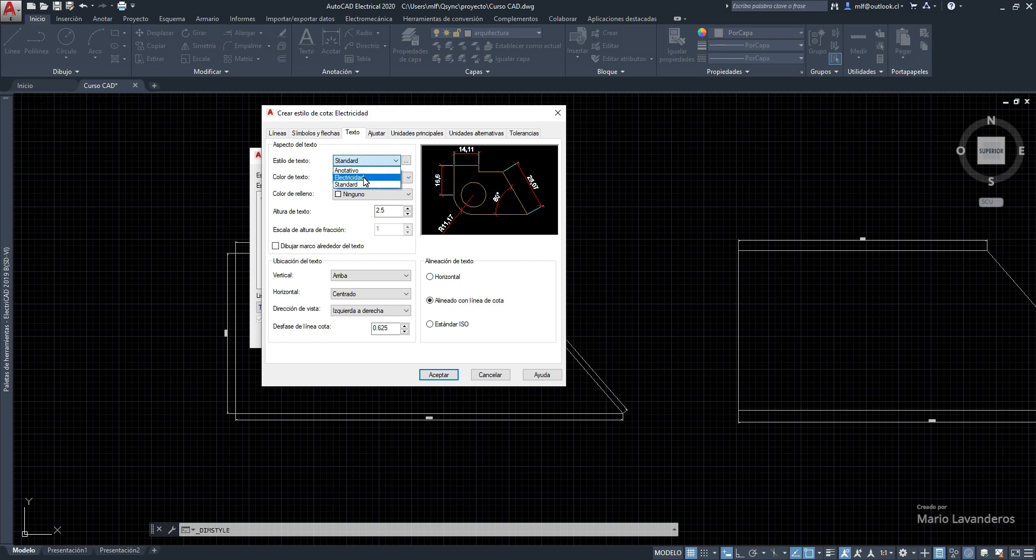
click(366, 178)
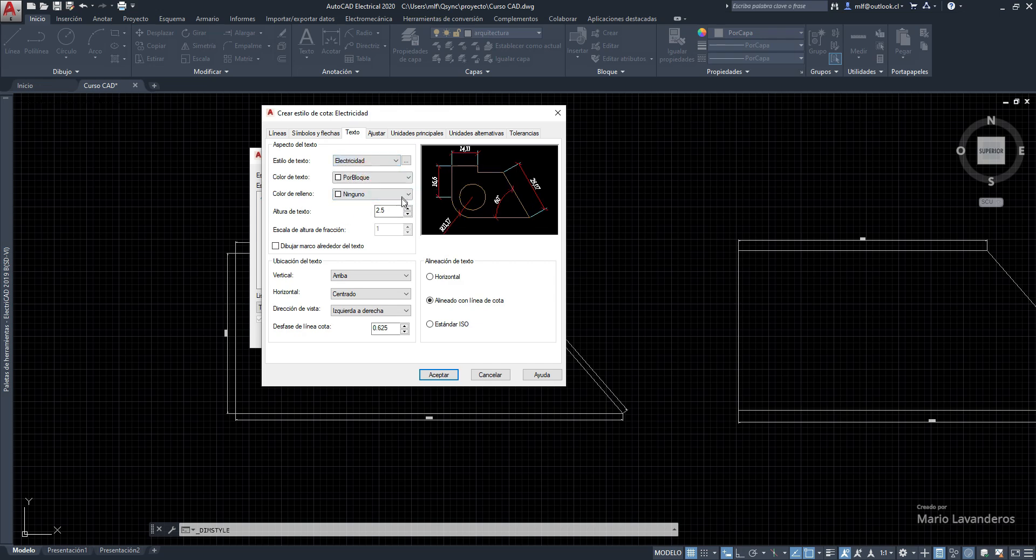
double_click(396, 214)
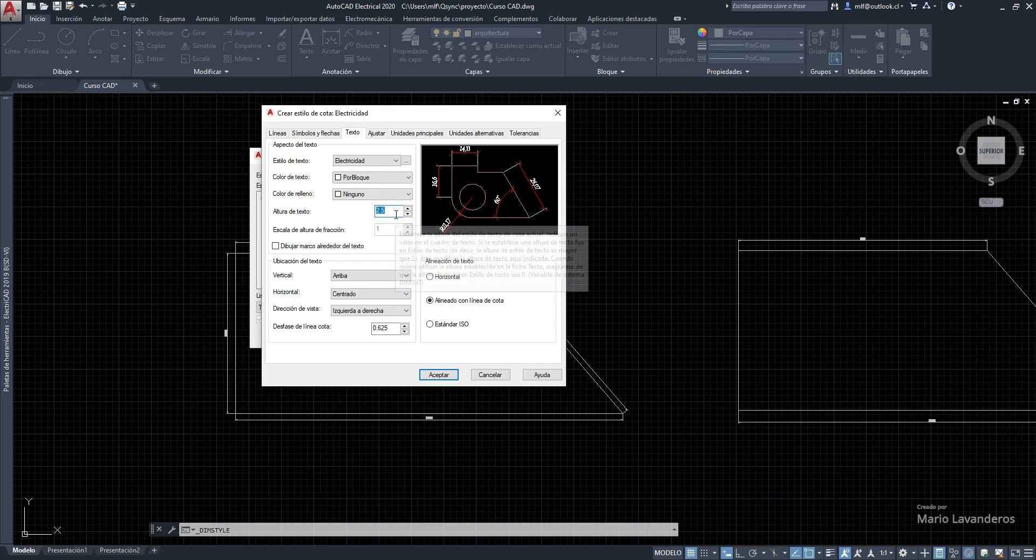
text(35)
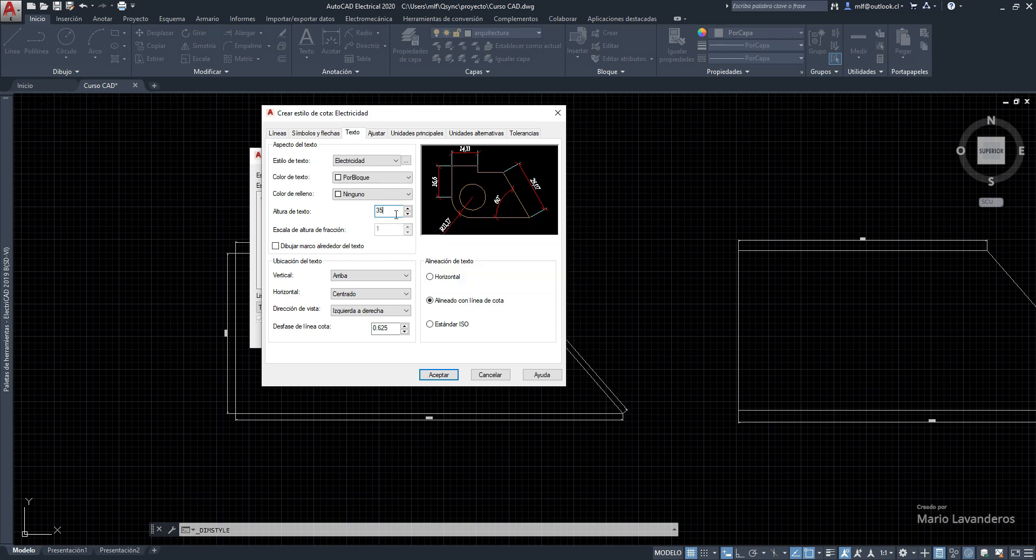
key(Tab)
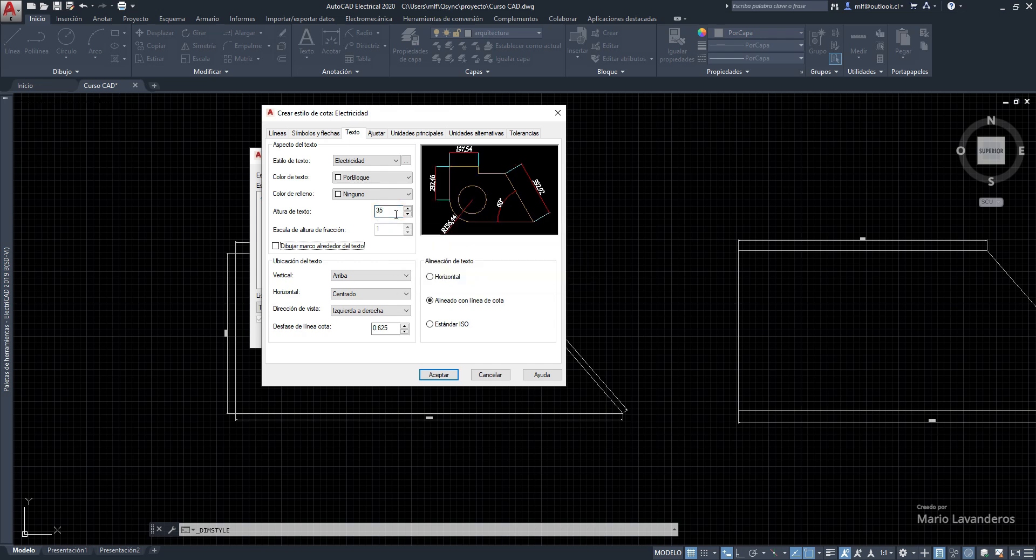
Switch the dimension text style to Standard, try Verde as the text color, and settle on PorCapa.
click(359, 160)
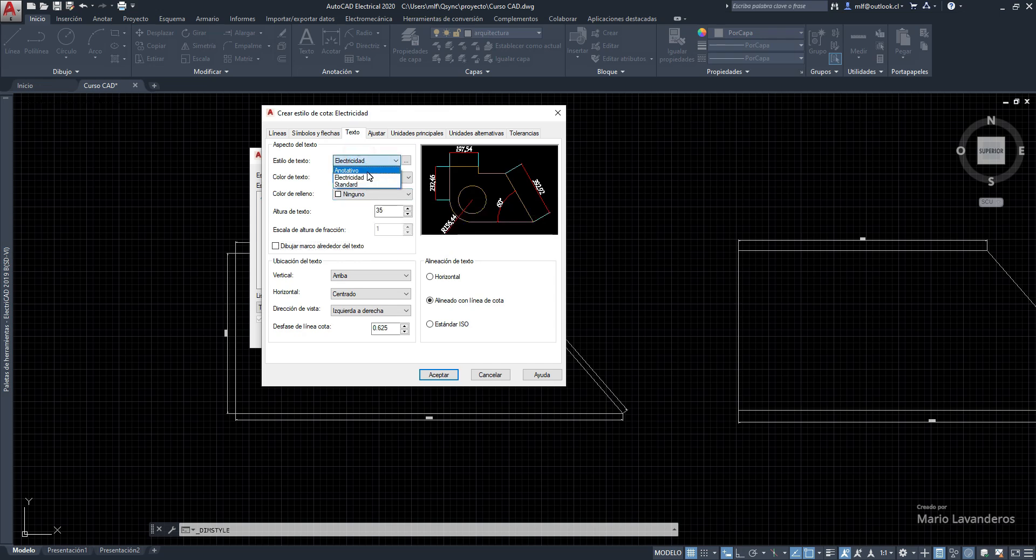
click(348, 184)
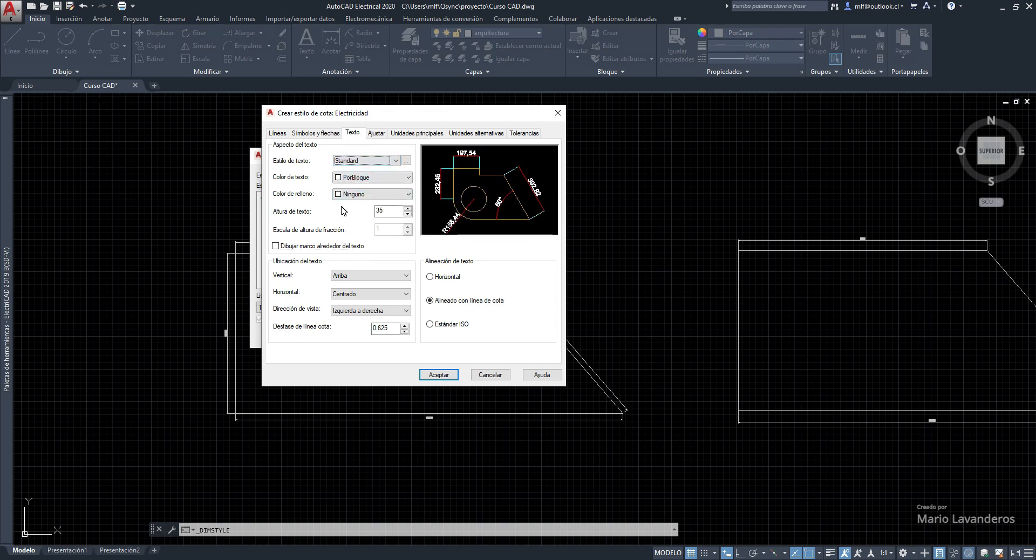
click(352, 182)
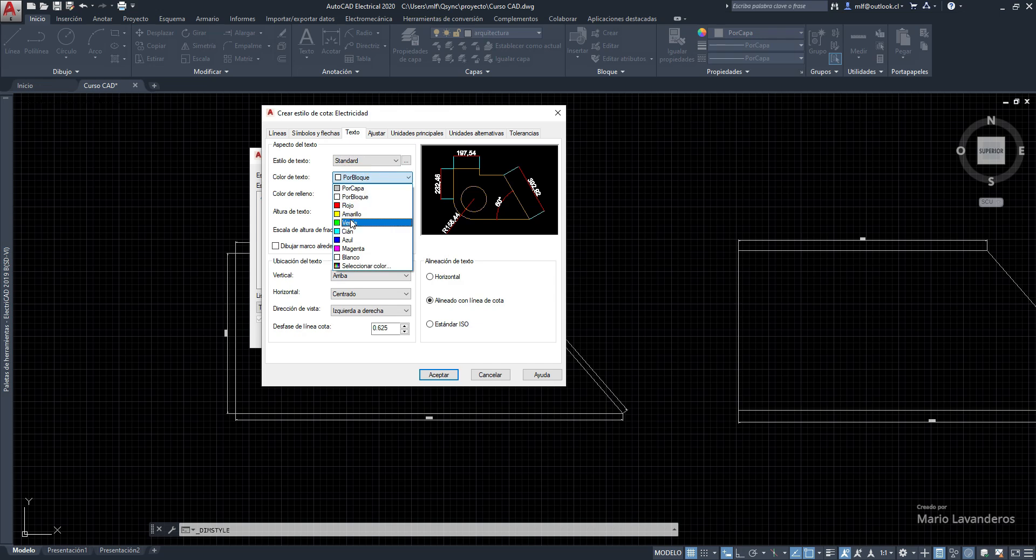
click(351, 223)
click(366, 178)
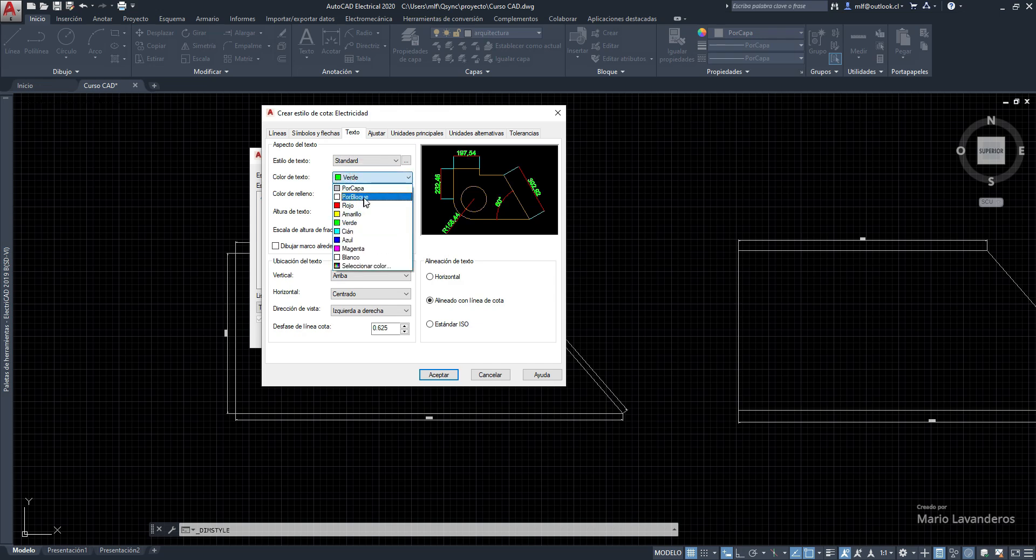
click(353, 188)
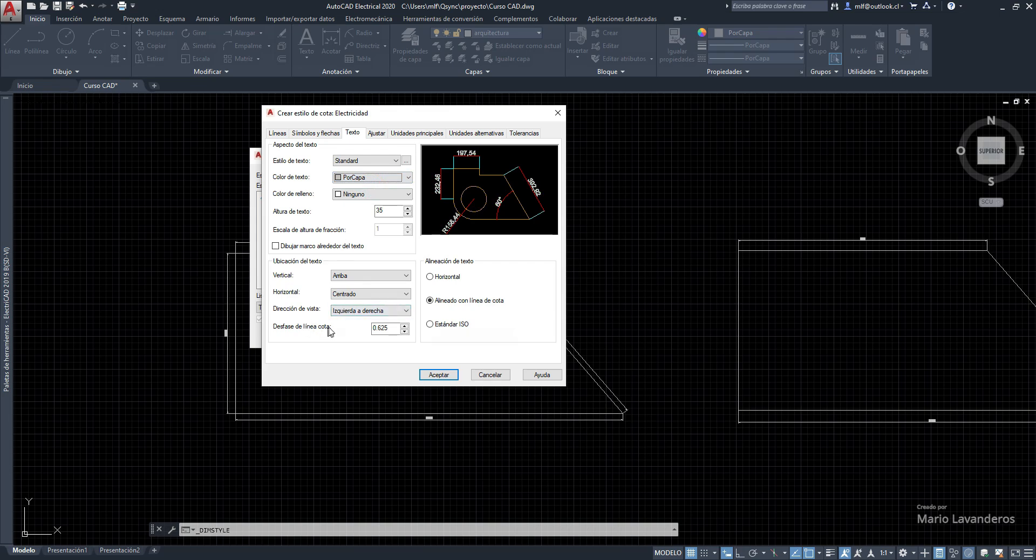
Choose Decimal unit format, 0.00 precision and Coma as decimal separator for the style's linear primary units.
click(377, 134)
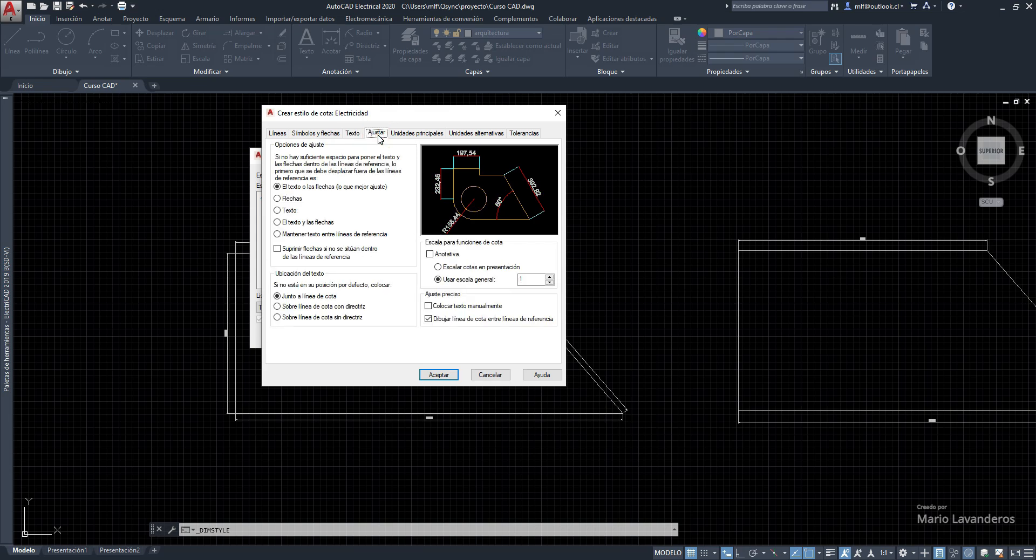
click(396, 133)
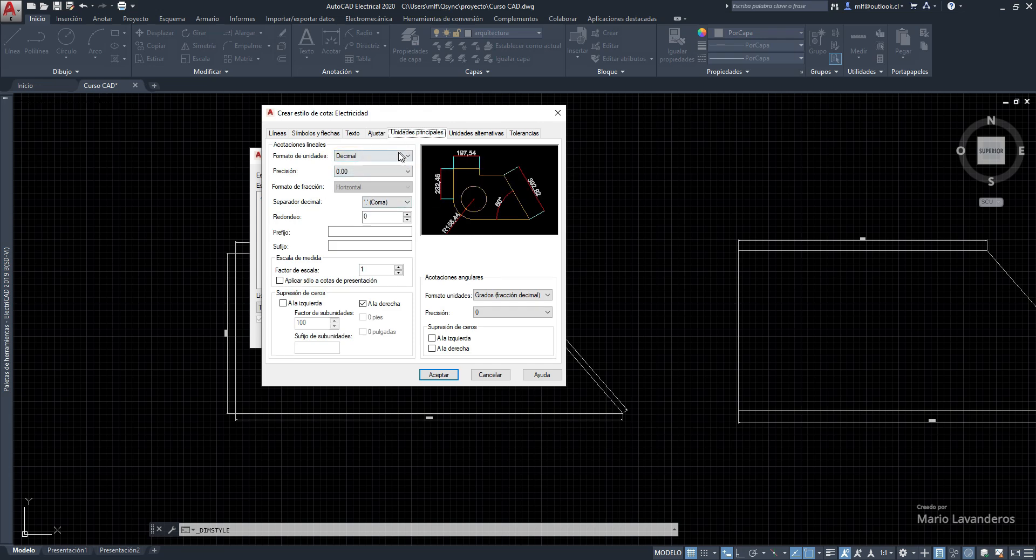
click(380, 156)
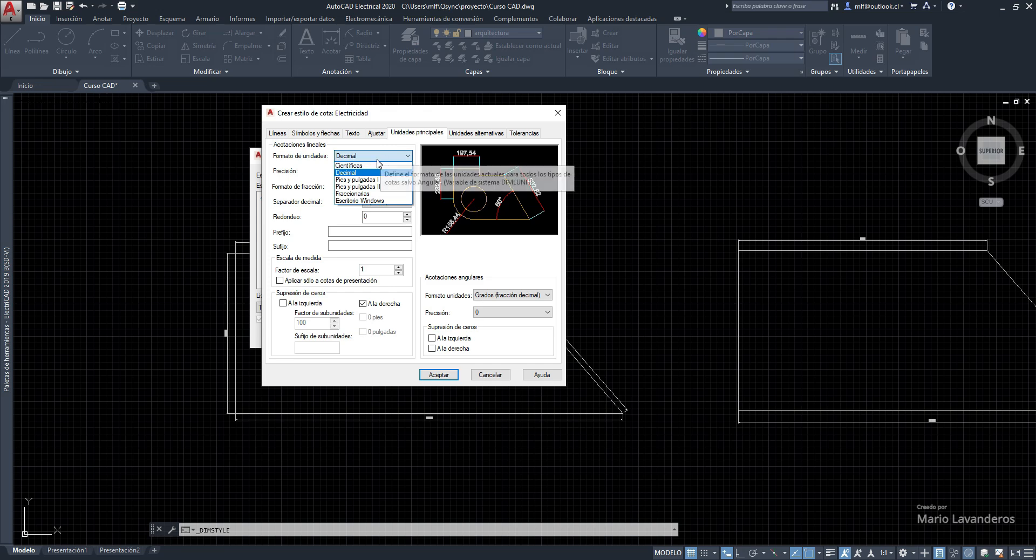
click(351, 174)
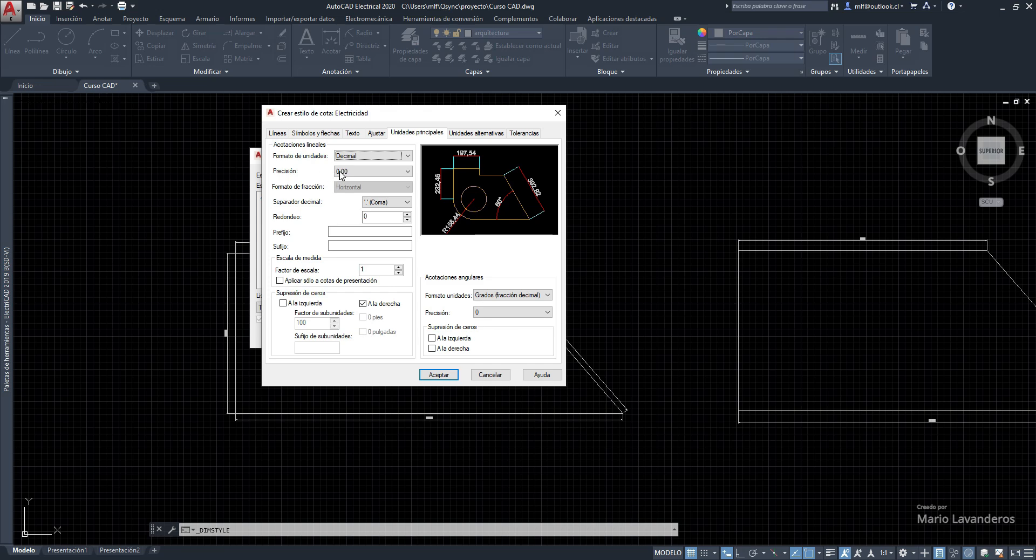
click(351, 173)
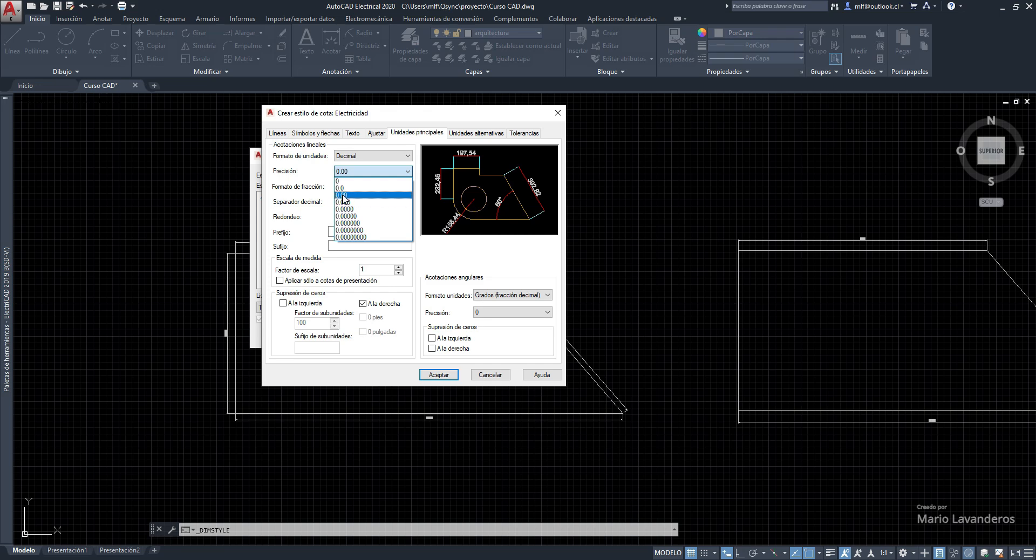
click(343, 195)
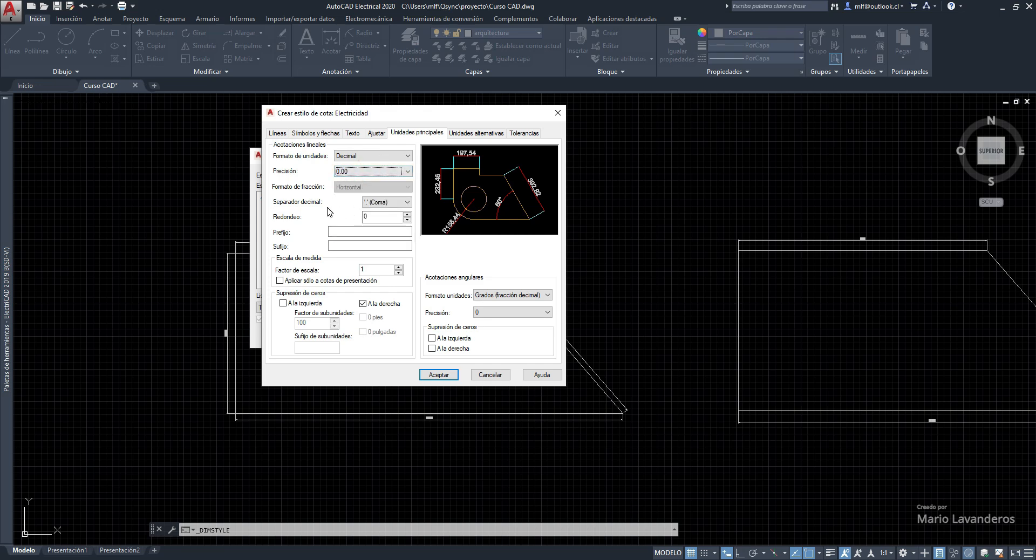
click(401, 203)
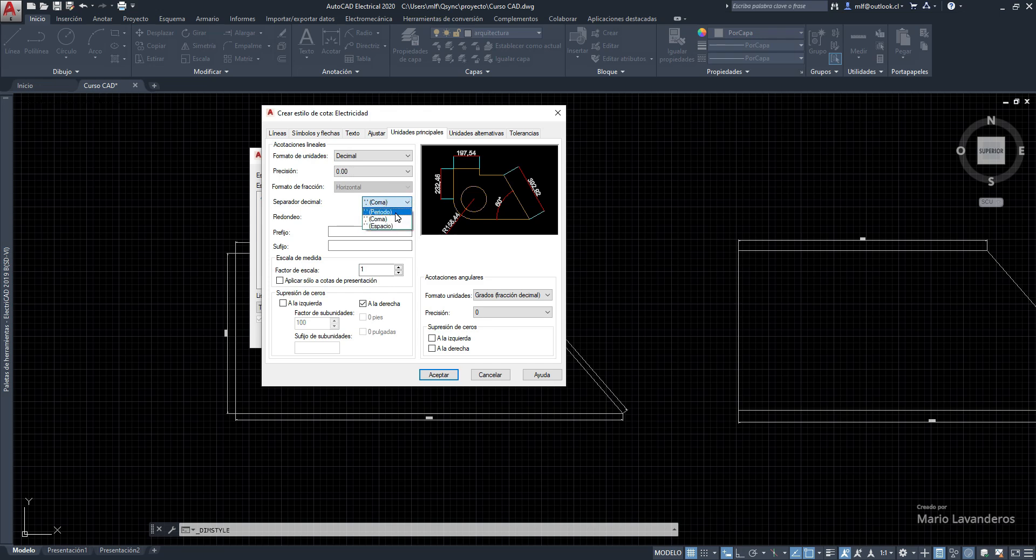
click(395, 218)
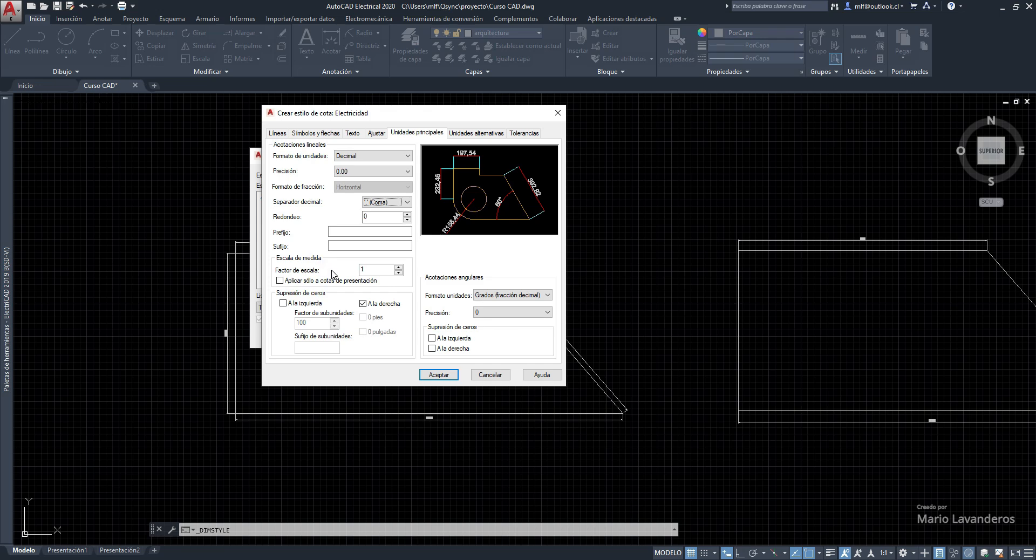
Set the linear measurement scale factor to 0.01, accept the Electricidad style and close the dimension style manager.
click(377, 268)
click(439, 375)
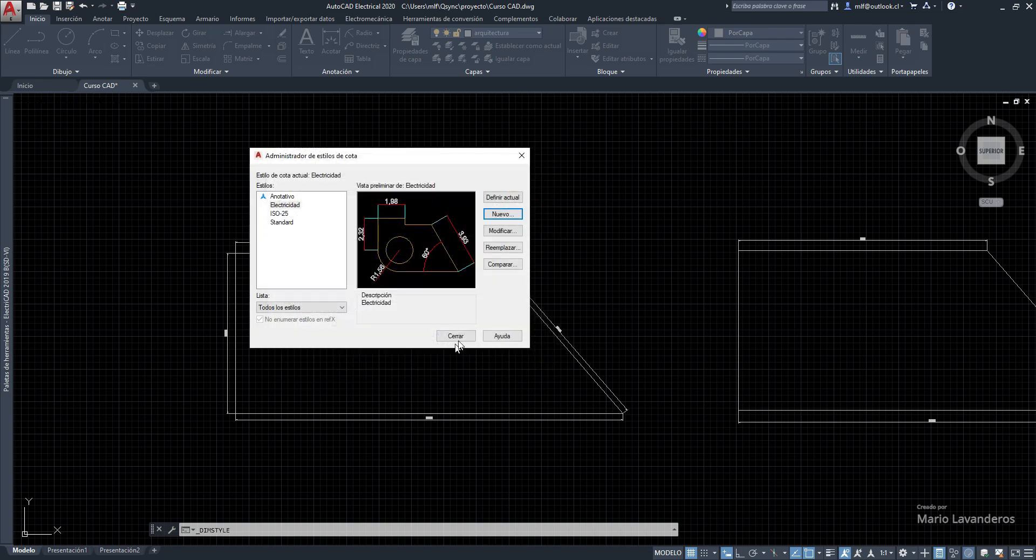
click(456, 335)
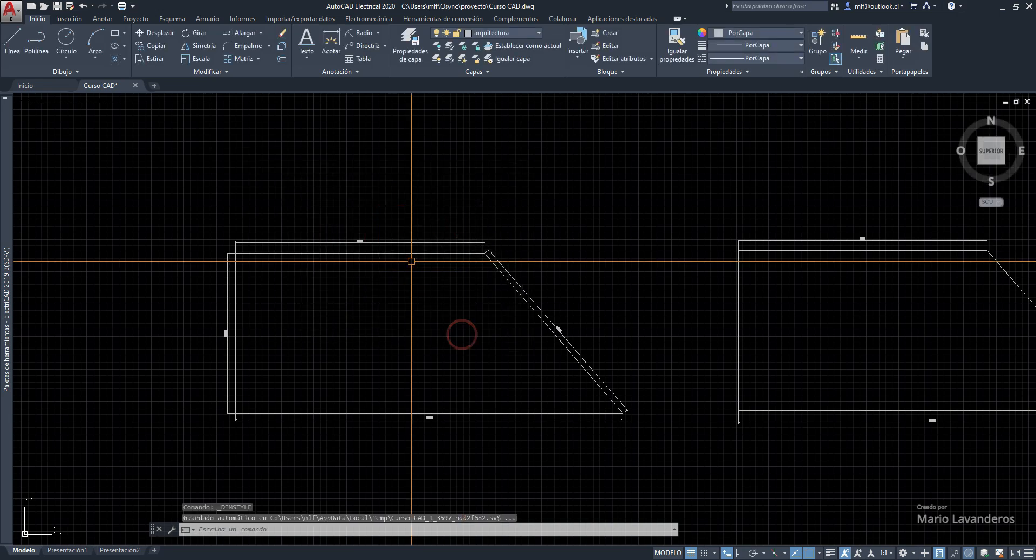
Apply the Electricidad dimension style to the upper horizontal dimension of the first trapezoid and clear the selection.
scroll(377, 243, up, 3)
click(391, 237)
click(349, 266)
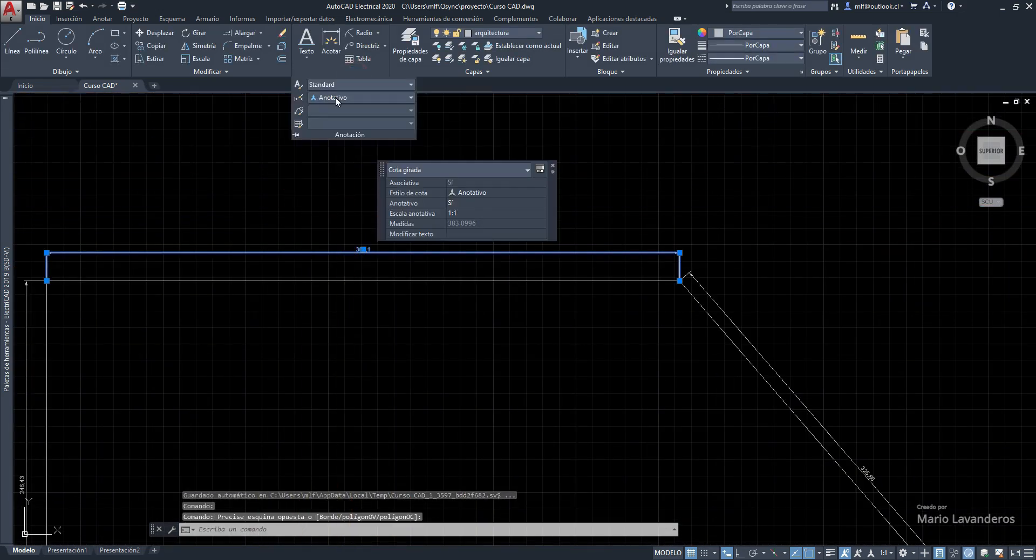
click(335, 97)
click(397, 127)
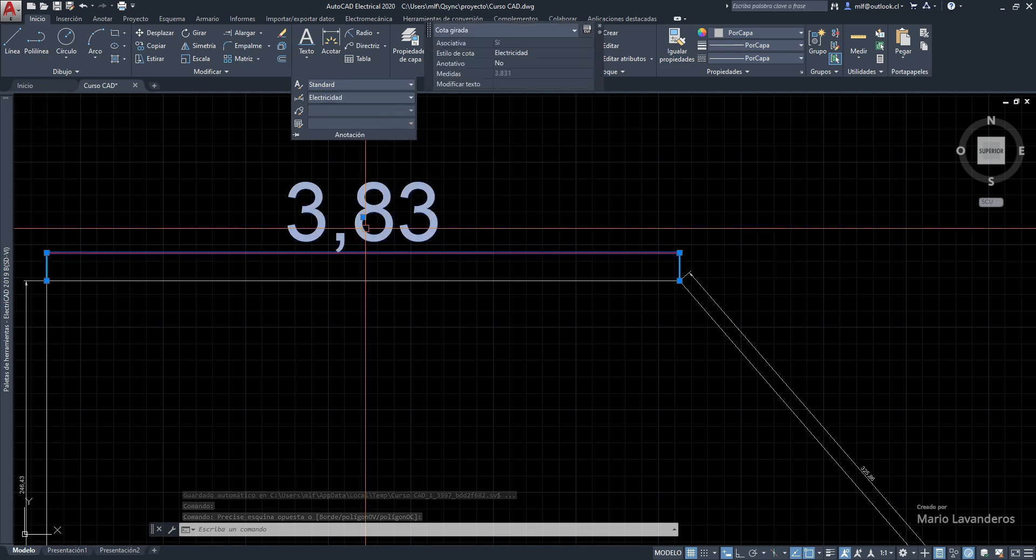
key(Escape)
Compare the restyled upper dimension of the first trapezoid with the corresponding dimension of the second trapezoid.
scroll(480, 331, down, 2)
middle_drag(480, 331, 399, 262)
scroll(340, 233, down, 4)
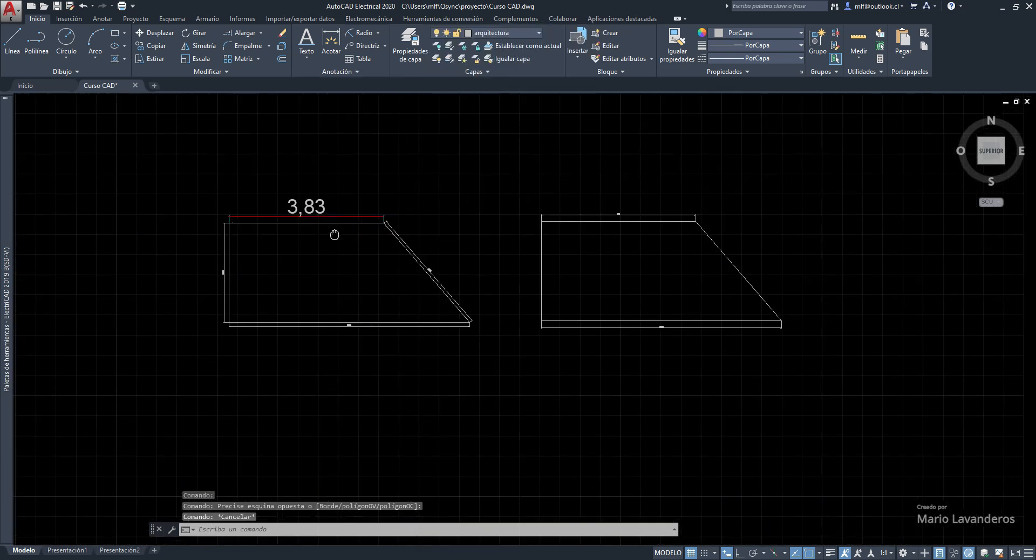
scroll(329, 231, up, 6)
scroll(330, 231, down, 5)
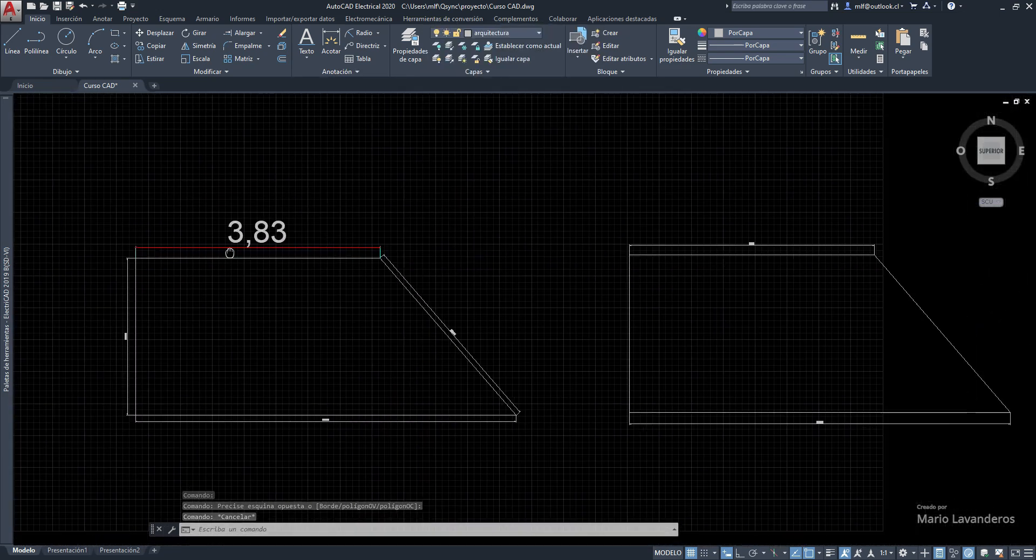
scroll(917, 253, up, 6)
scroll(492, 224, up, 4)
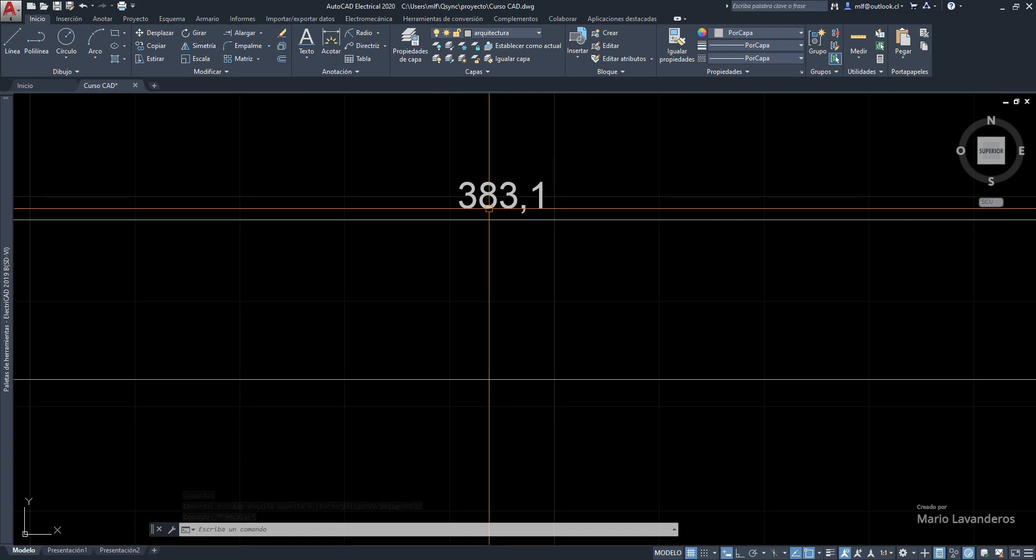
scroll(492, 225, down, 7)
scroll(412, 231, down, 5)
scroll(432, 240, up, 5)
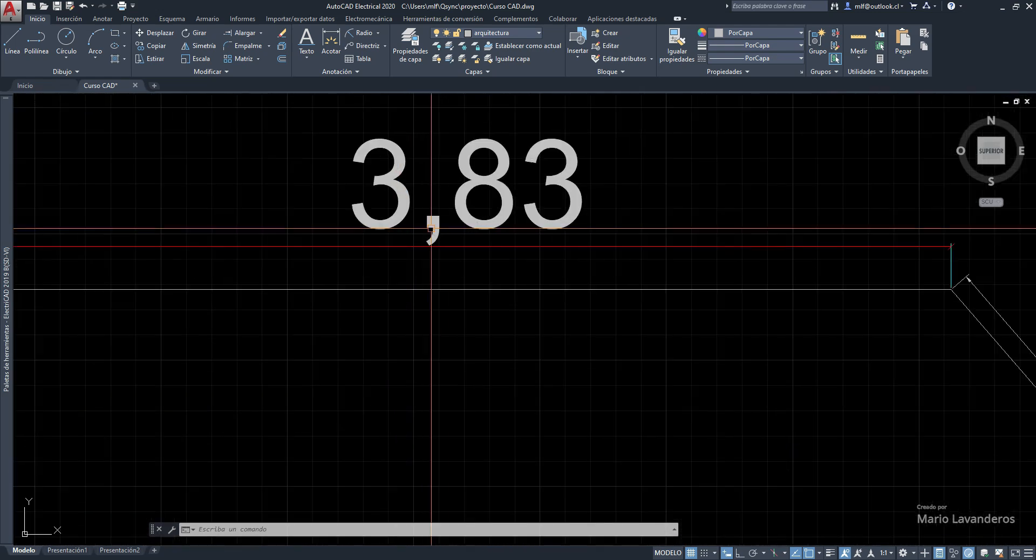
scroll(432, 240, down, 4)
scroll(347, 227, up, 2)
scroll(353, 217, up, 1)
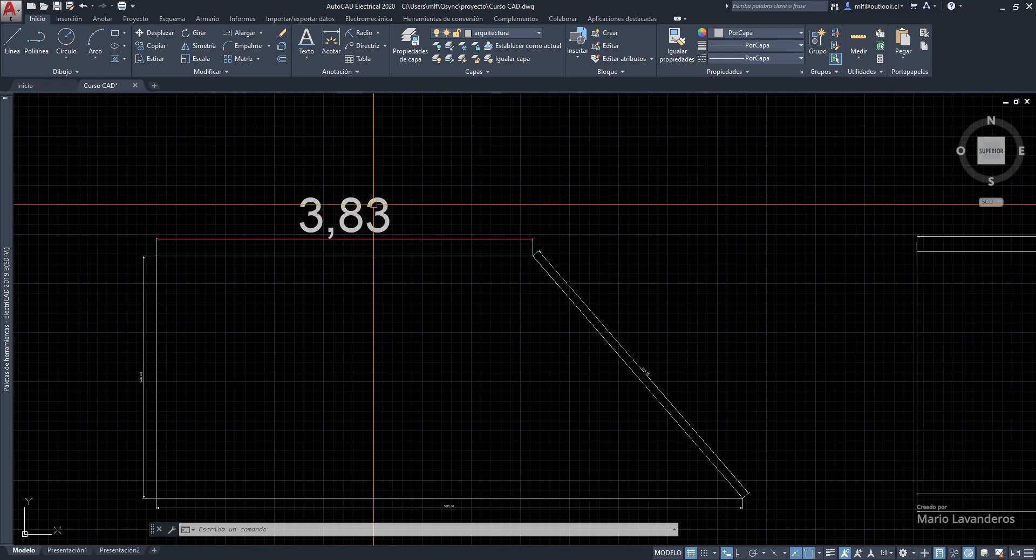
Modify the Electricidad dimension style by lowering its linear measurement scale factor to a tenth, and close the style manager.
click(359, 73)
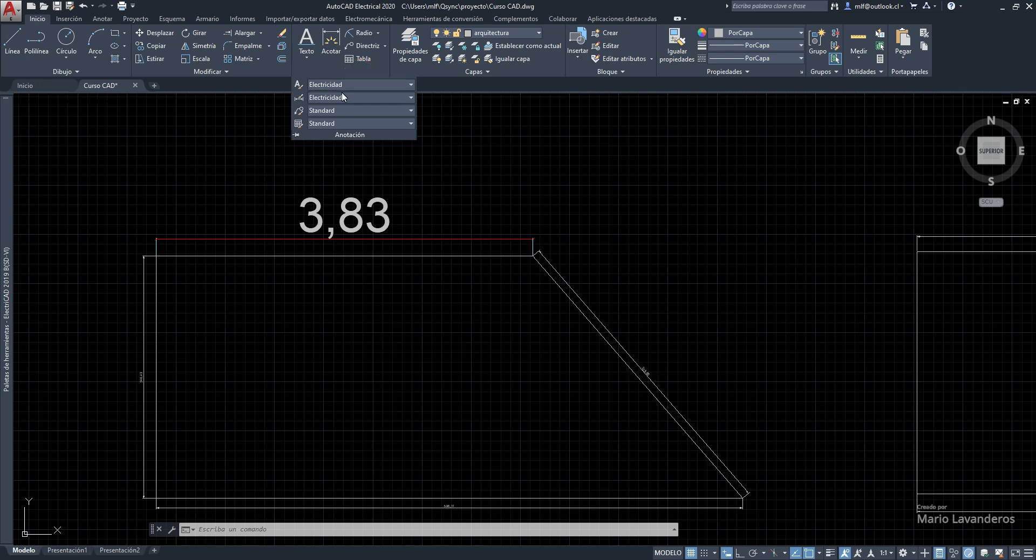
click(341, 94)
click(367, 215)
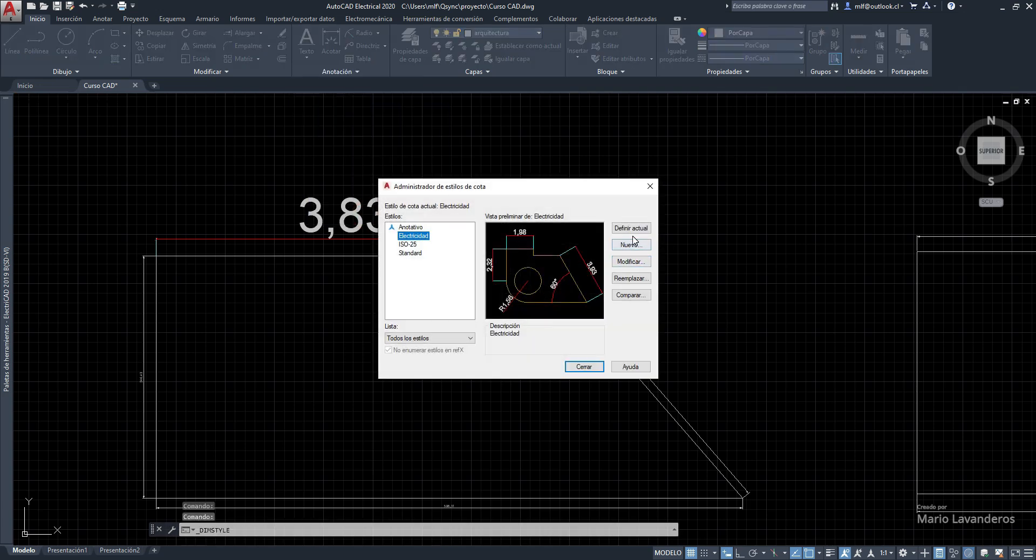
click(630, 261)
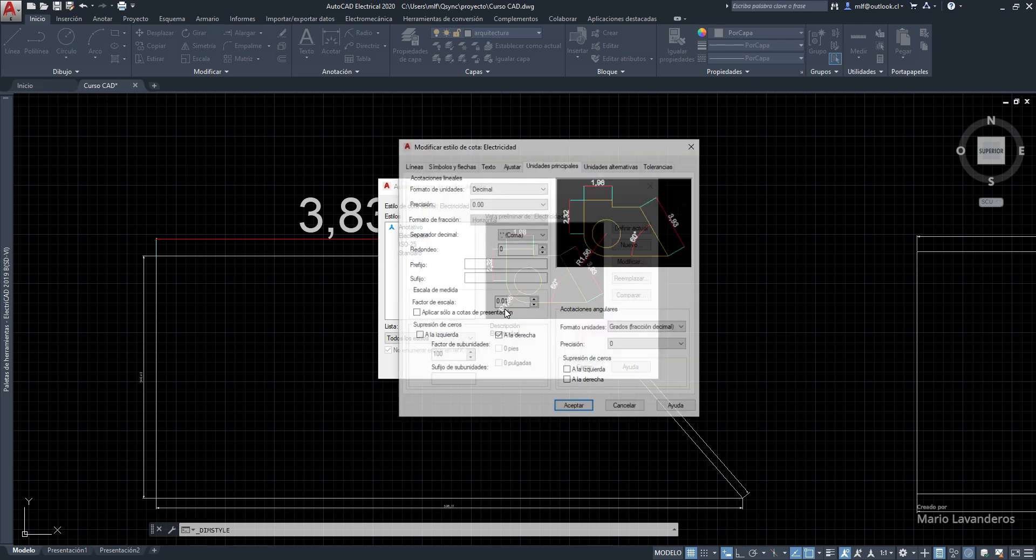
click(501, 301)
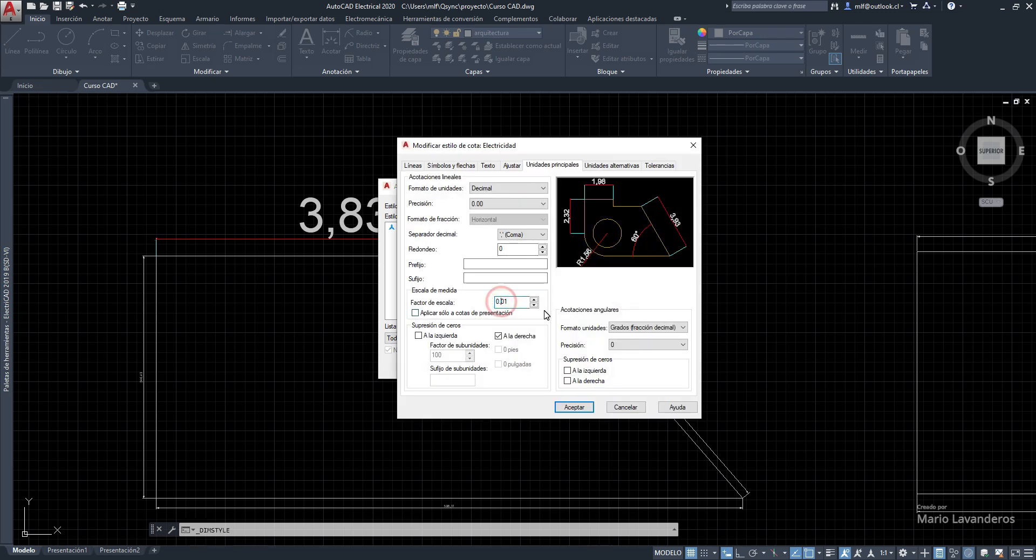
click(573, 406)
click(583, 366)
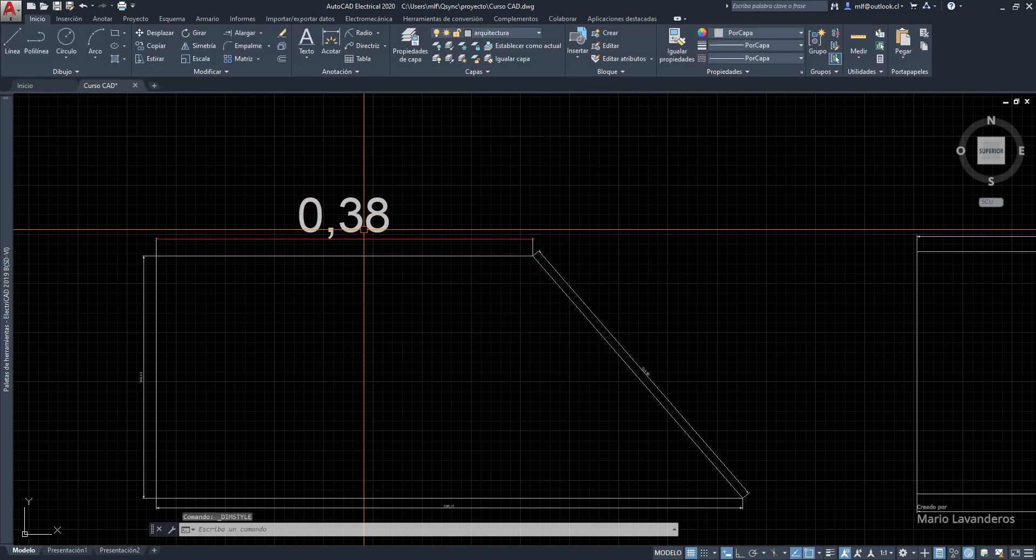
Apply the Electricidad dimension style to the upper dimension of the large trapezoid and clear the selection.
scroll(364, 227, down, 4)
scroll(364, 235, up, 5)
scroll(364, 234, down, 5)
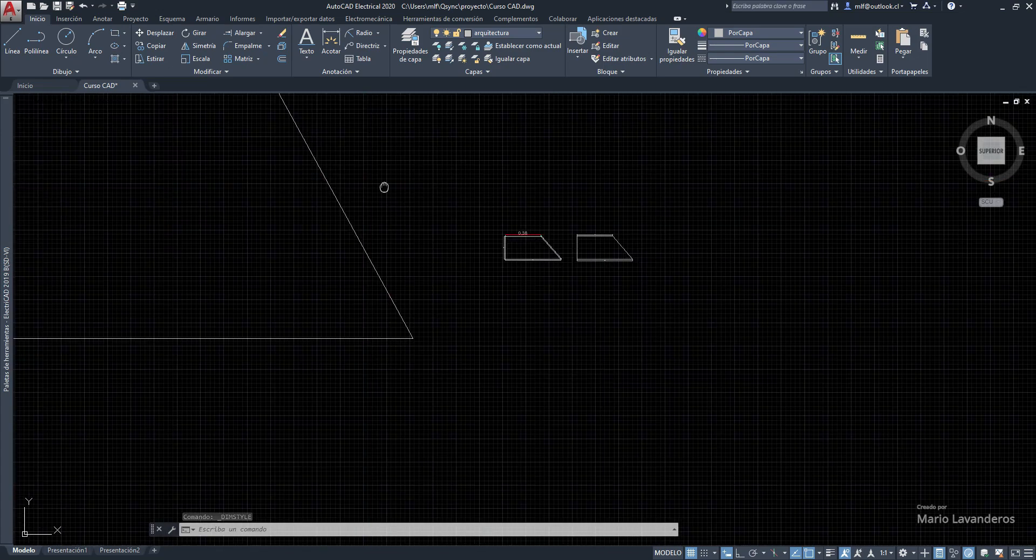
scroll(496, 215, up, 8)
click(681, 316)
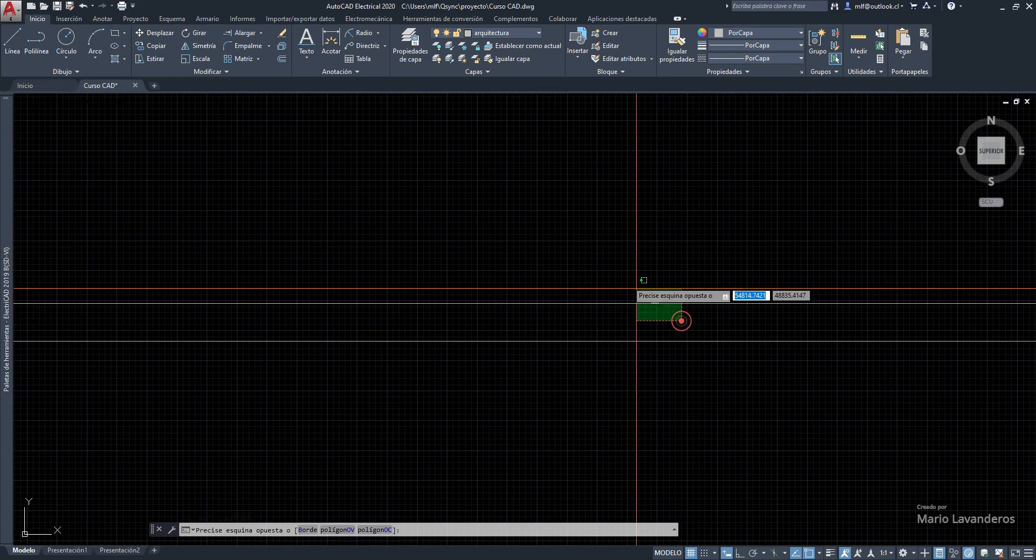
click(620, 277)
click(348, 69)
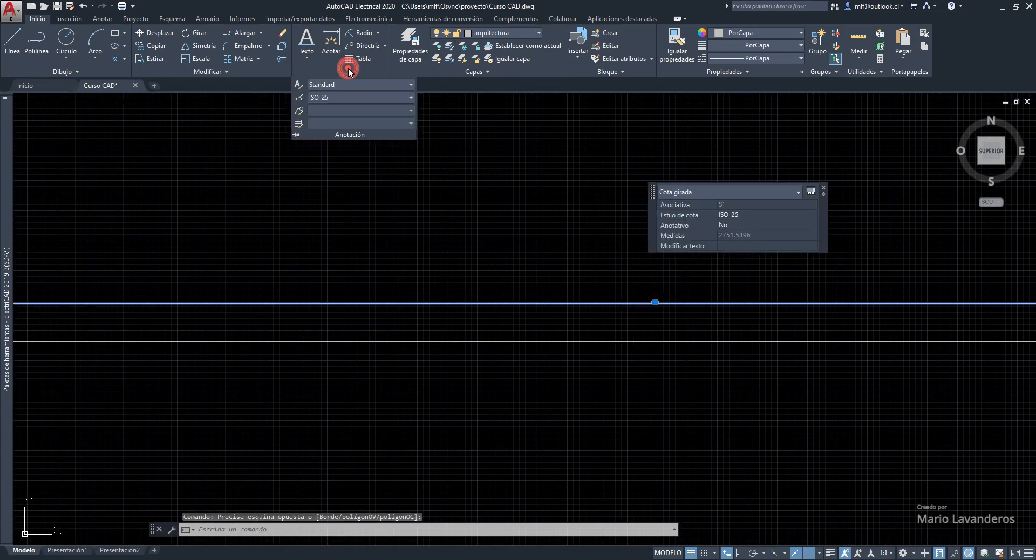
click(348, 97)
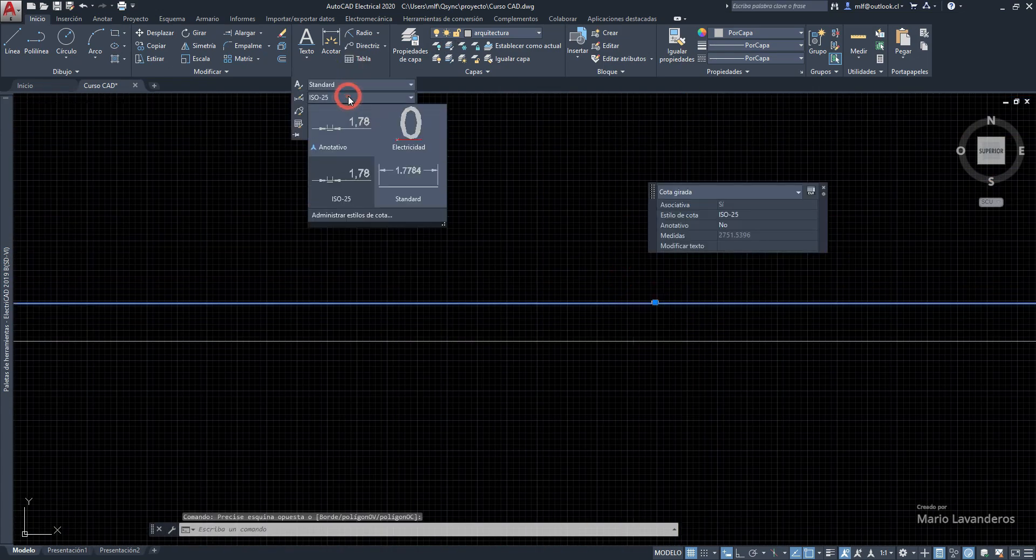
click(416, 138)
key(Escape)
scroll(377, 207, down, 5)
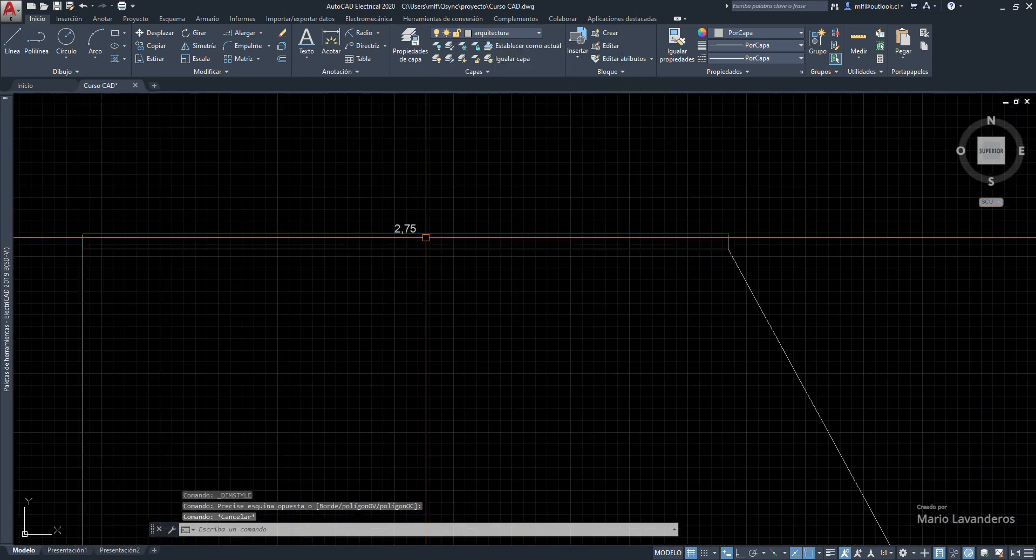
Set Electricidad as the current dimension style with nothing selected.
middle_drag(631, 248, 487, 184)
scroll(512, 225, down, 2)
middle_drag(513, 225, 372, 180)
scroll(426, 207, down, 4)
mouse_move(426, 207)
middle_down()
mouse_move(439, 219)
mouse_move(366, 202)
middle_up()
scroll(534, 286, up, 8)
middle_drag(631, 262, 288, 233)
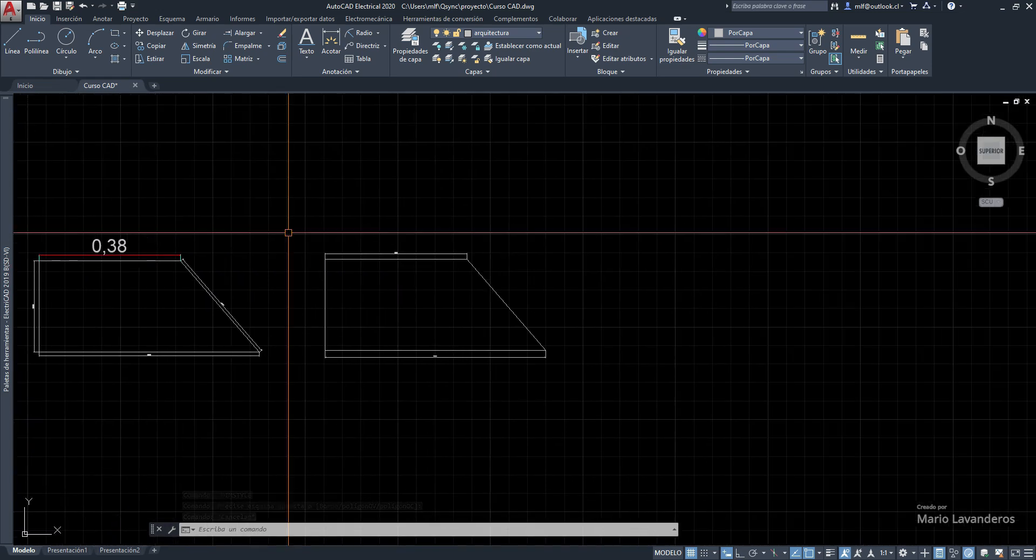
click(354, 73)
click(336, 95)
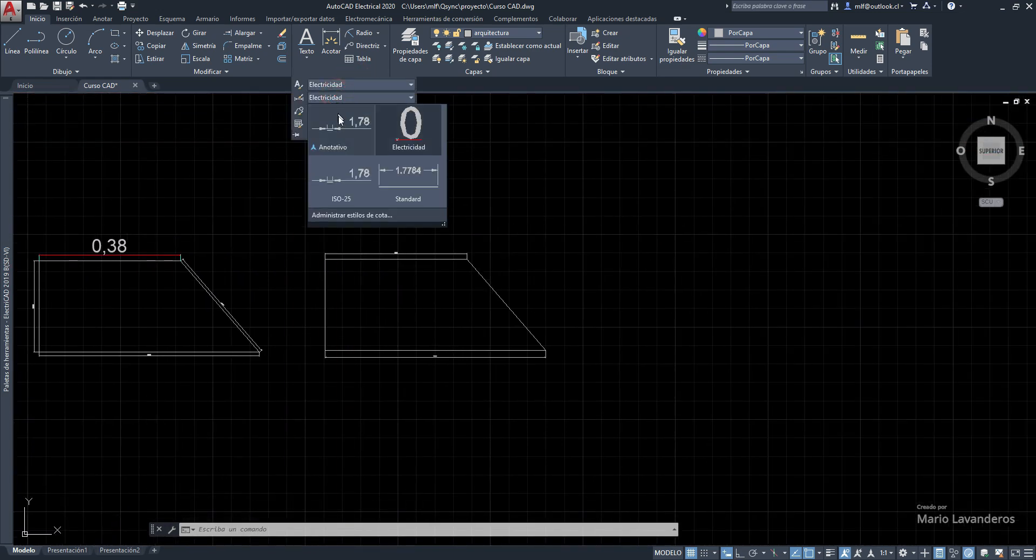
click(420, 141)
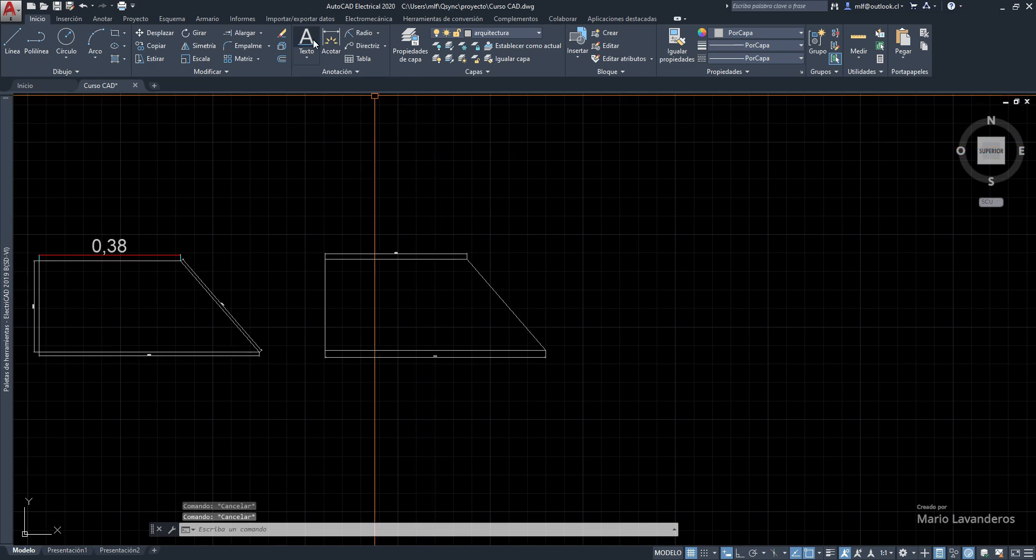
Dimension the vertical left side of the second small trapezoid, placing the dimension line just outside the shape.
click(330, 41)
scroll(337, 275, up, 4)
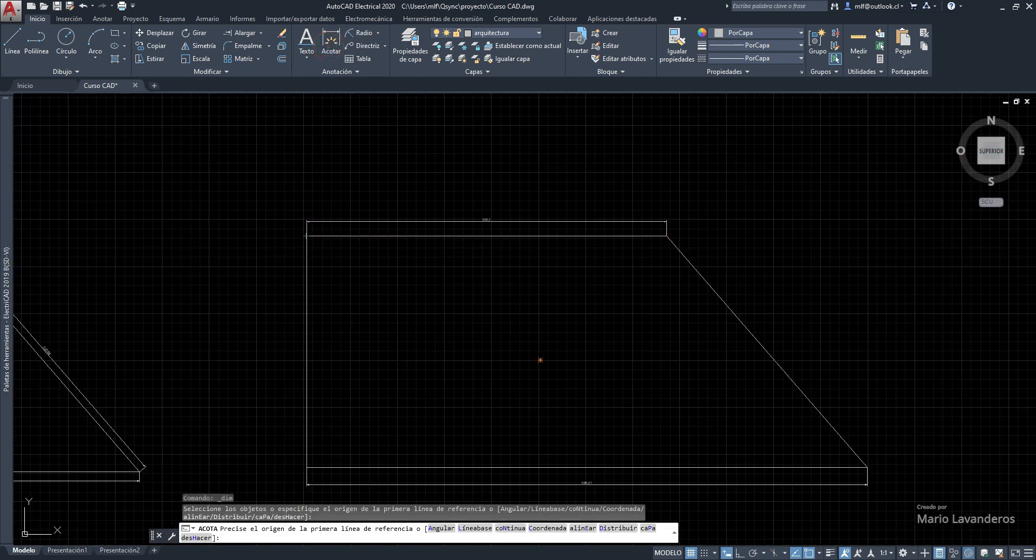
click(306, 235)
click(306, 467)
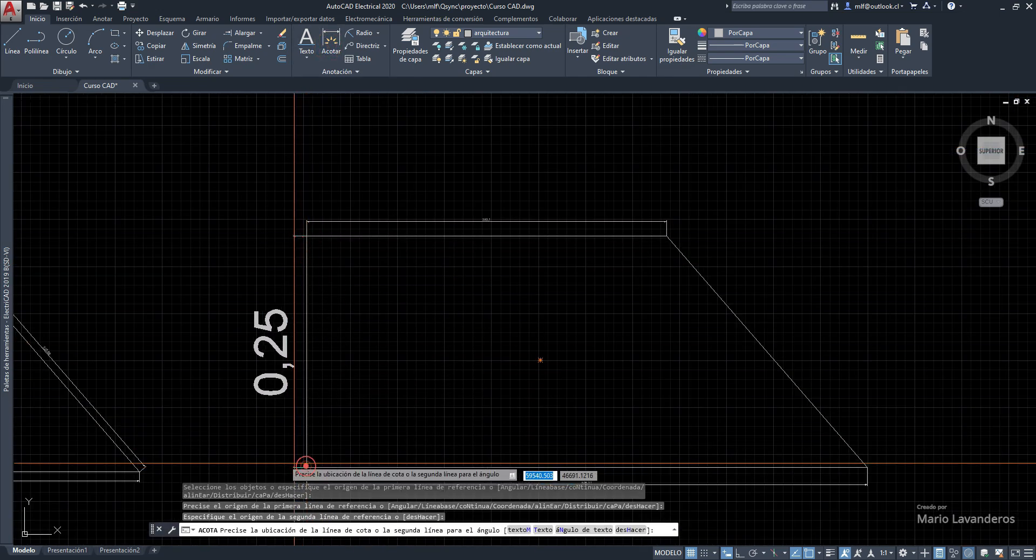
click(271, 456)
middle_drag(278, 370, 301, 255)
key(Escape)
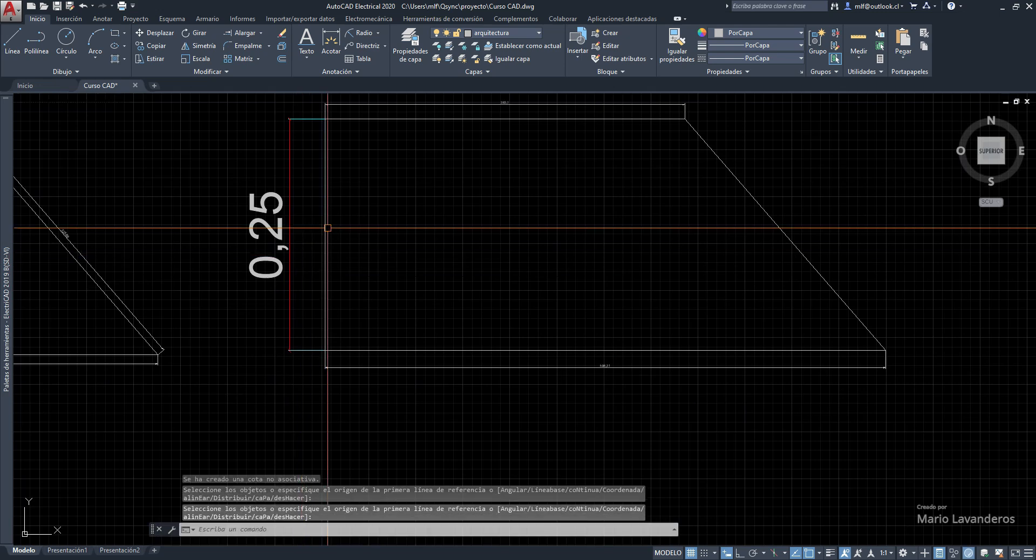
Dimension the base of the second small trapezoid, placing the dimension line inside the shape just above the base.
right_click(340, 206)
click(347, 209)
click(326, 349)
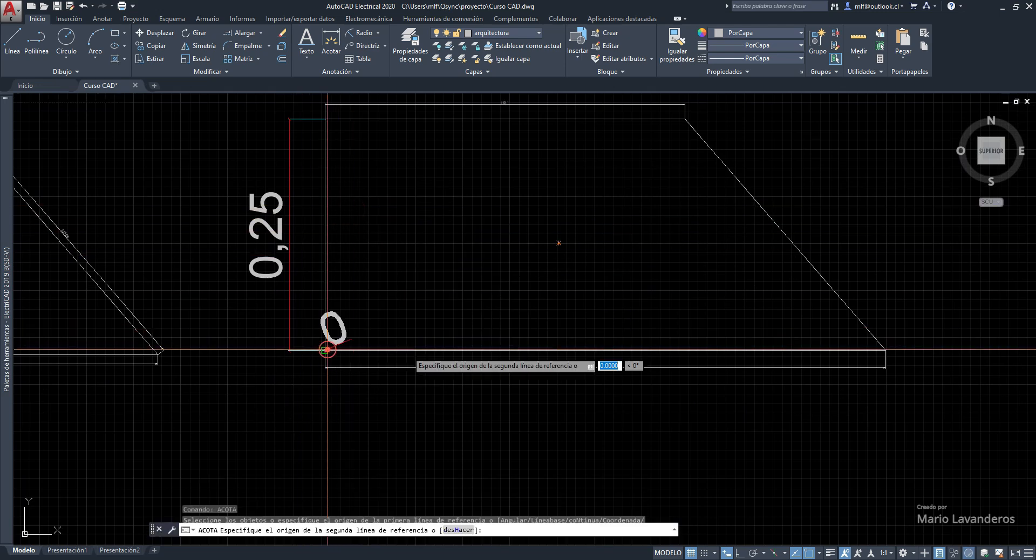
click(885, 350)
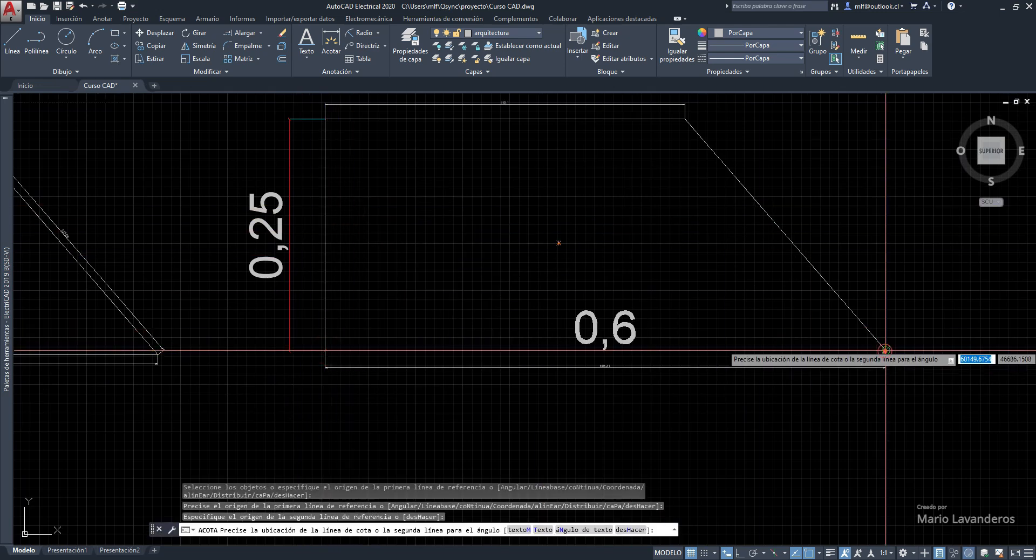
click(832, 323)
scroll(669, 273, down, 4)
scroll(613, 264, down, 5)
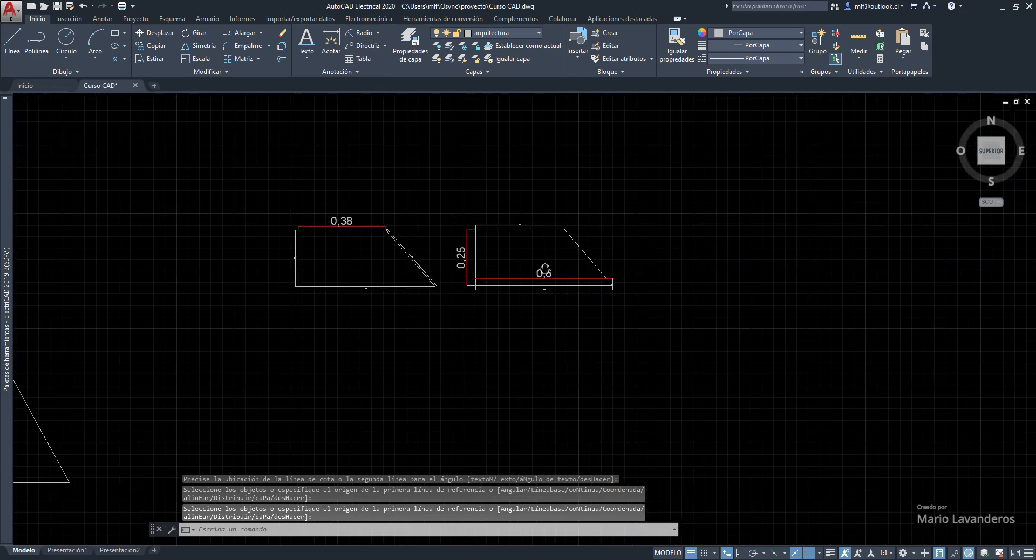
Delete the large trapezoid and both small trapezoids together with all their dimensions.
scroll(581, 233, up, 7)
scroll(523, 266, down, 4)
middle_drag(523, 266, 590, 275)
scroll(570, 269, down, 4)
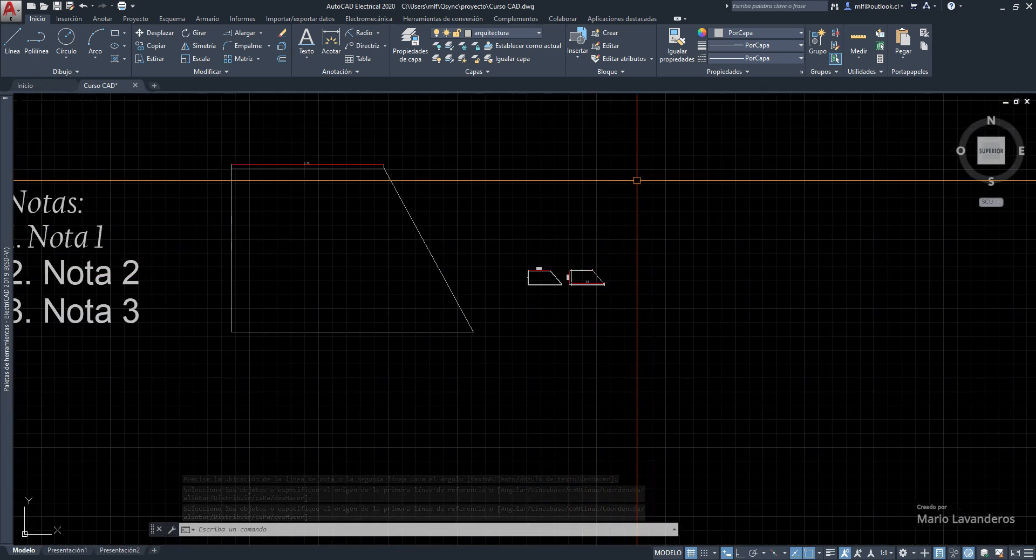
click(630, 131)
click(237, 374)
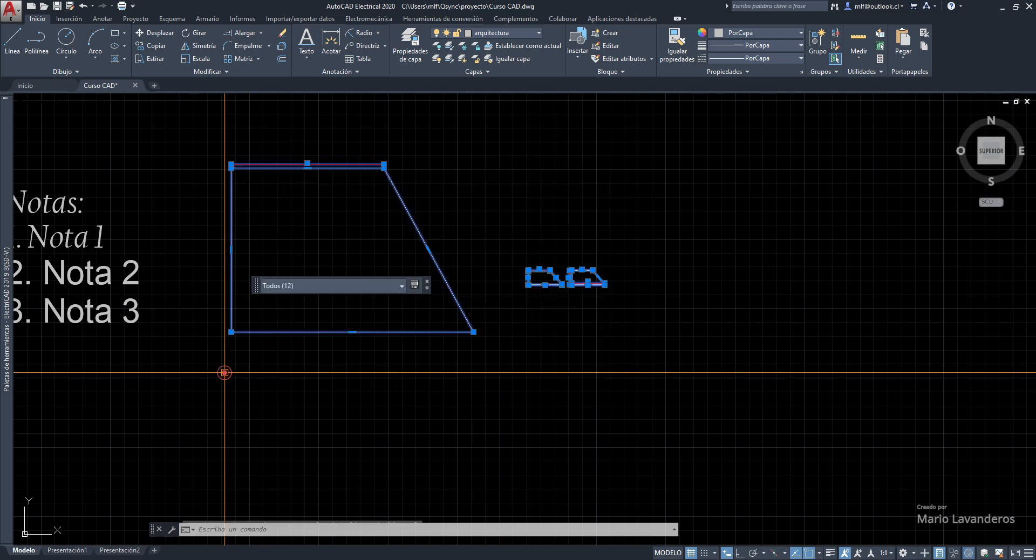
key(Delete)
Make layer 0 the current layer.
mouse_move(298, 254)
middle_down()
mouse_move(340, 253)
mouse_move(393, 229)
mouse_move(451, 234)
middle_up()
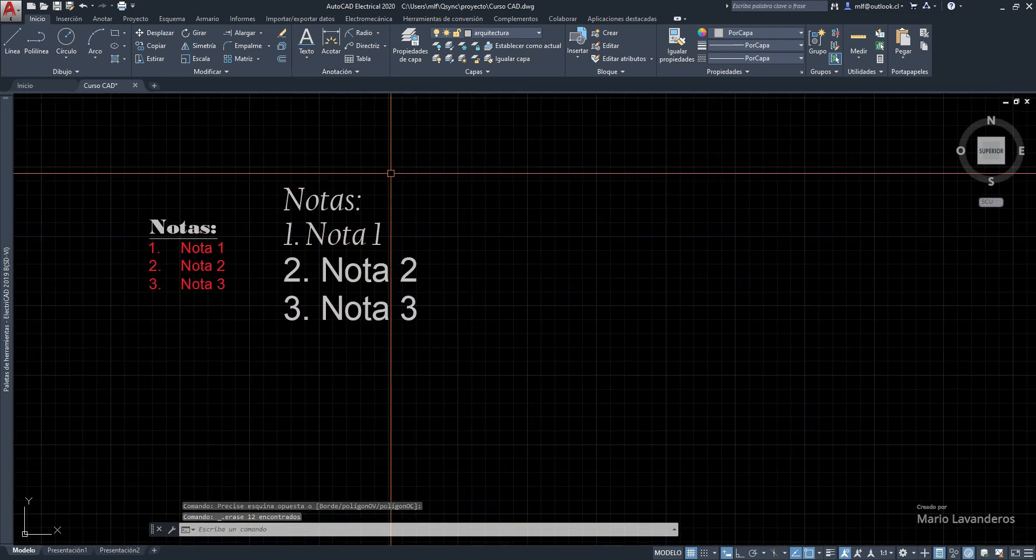
middle_drag(389, 171, 261, 159)
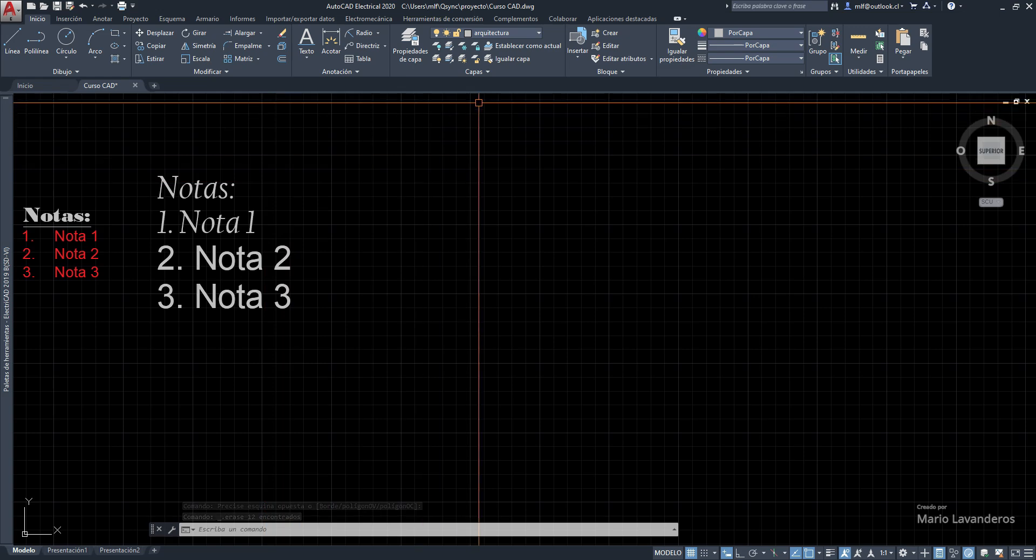
middle_drag(479, 95, 442, 138)
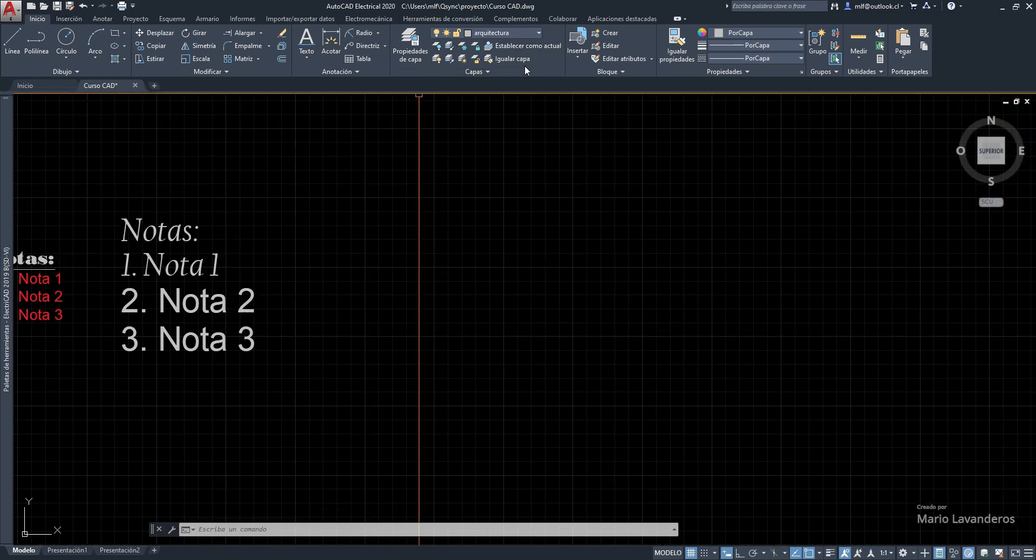
click(506, 33)
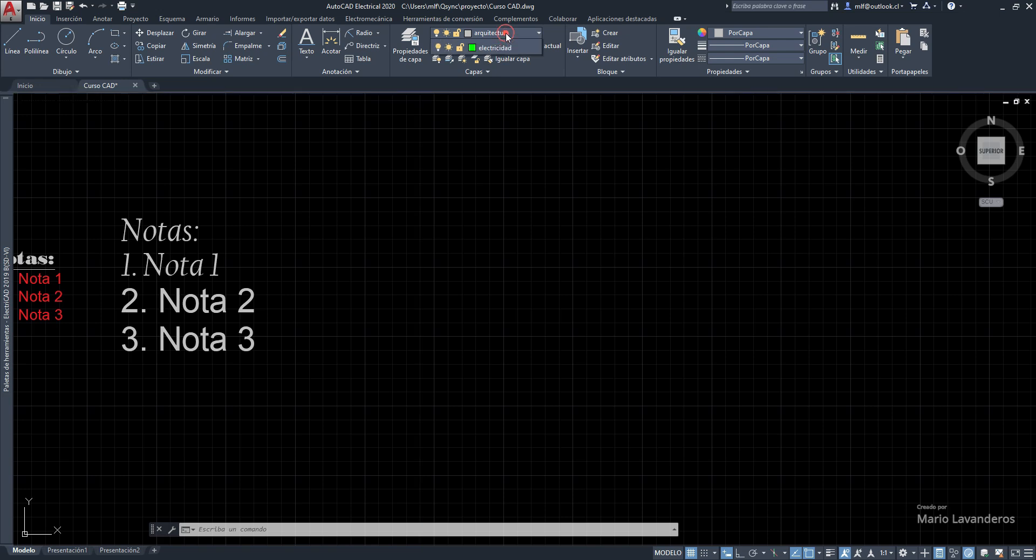
click(500, 42)
Try to delete the arquitectura layer in the layer properties manager.
click(414, 43)
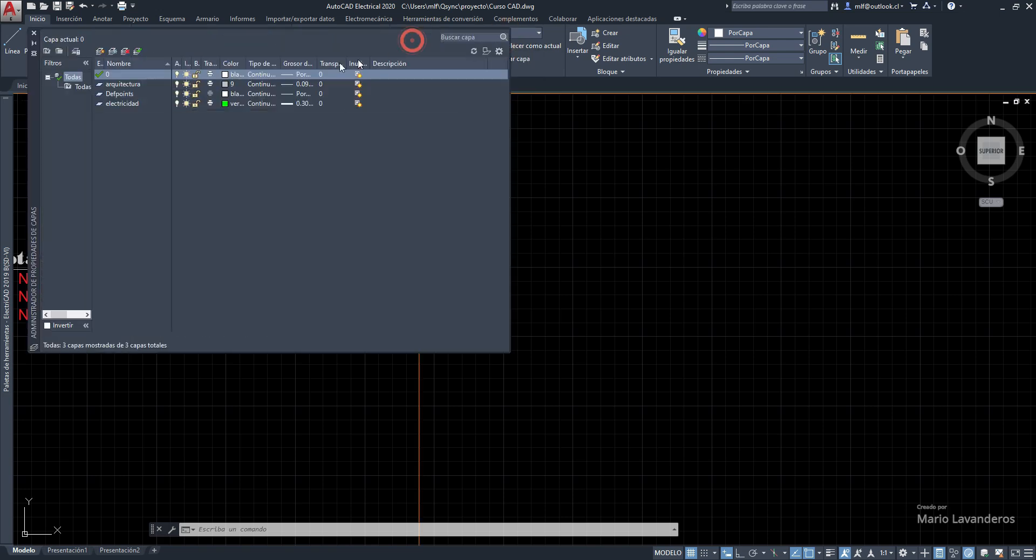
click(136, 84)
key(Delete)
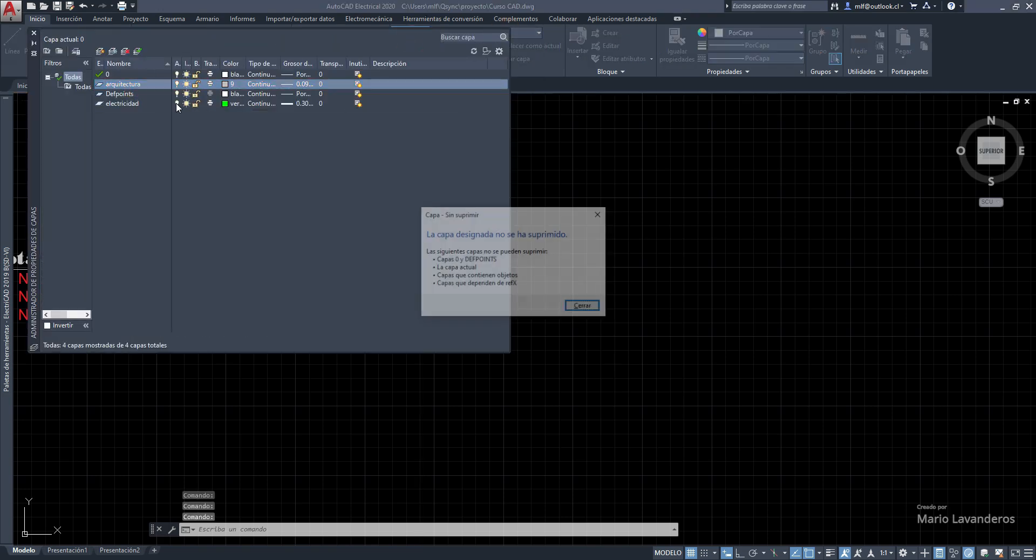
click(577, 306)
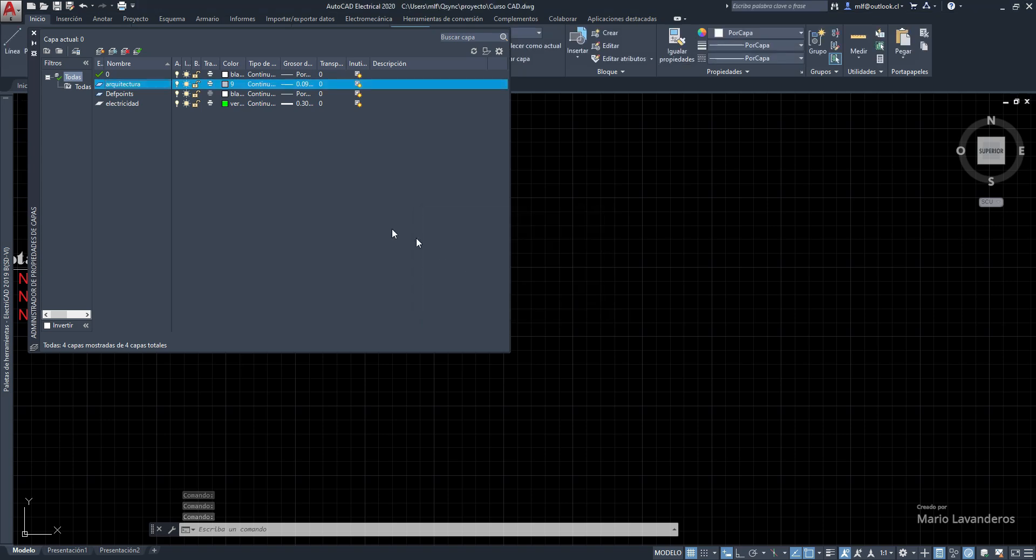
Delete the electricidad layer and close the layer properties manager.
click(135, 103)
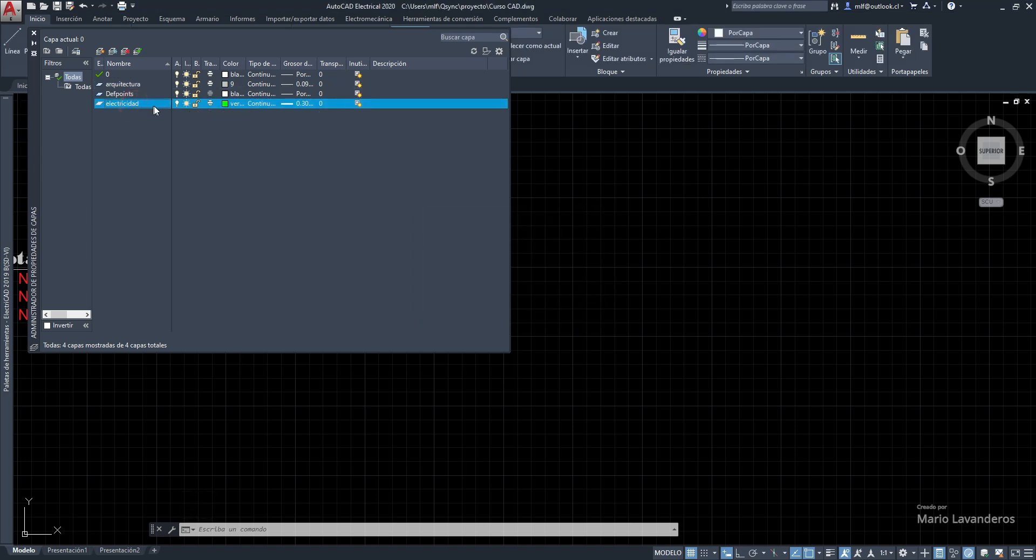
key(Delete)
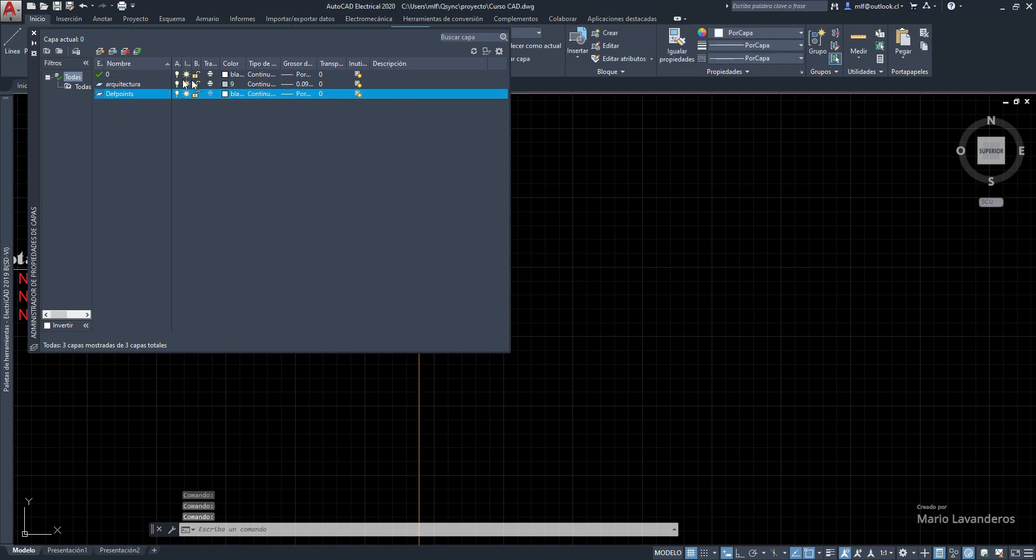
click(34, 33)
Move both sets of notes from the arquitectura layer to layer 0 and clear the selection.
scroll(302, 175, down, 6)
middle_drag(310, 175, 393, 160)
scroll(300, 161, up, 4)
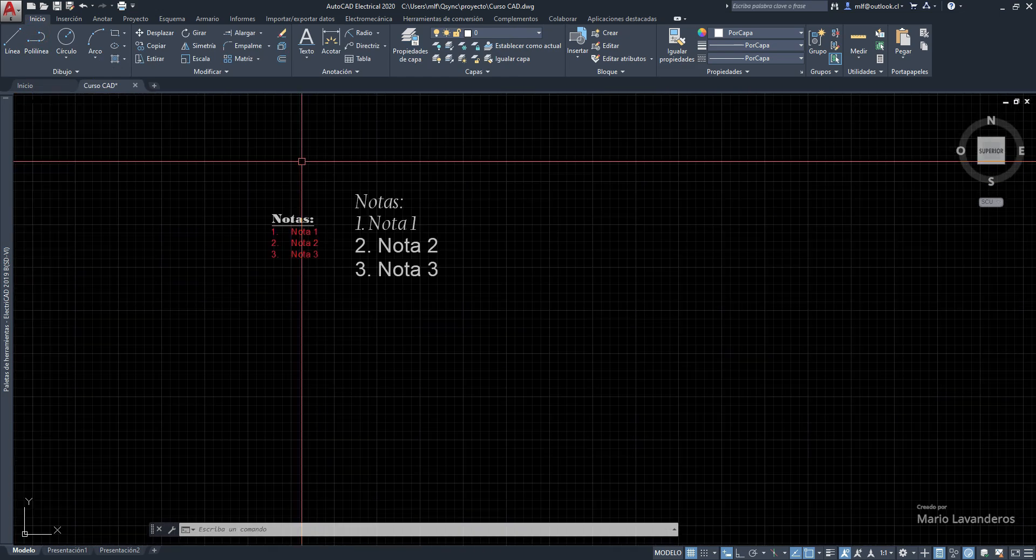
middle_drag(289, 162, 133, 161)
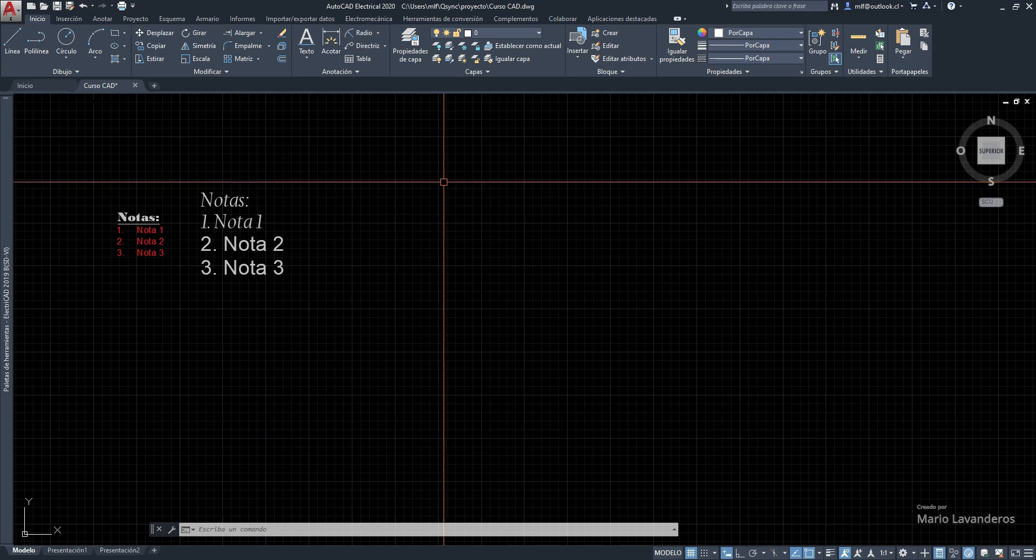
scroll(412, 181, down, 5)
click(424, 192)
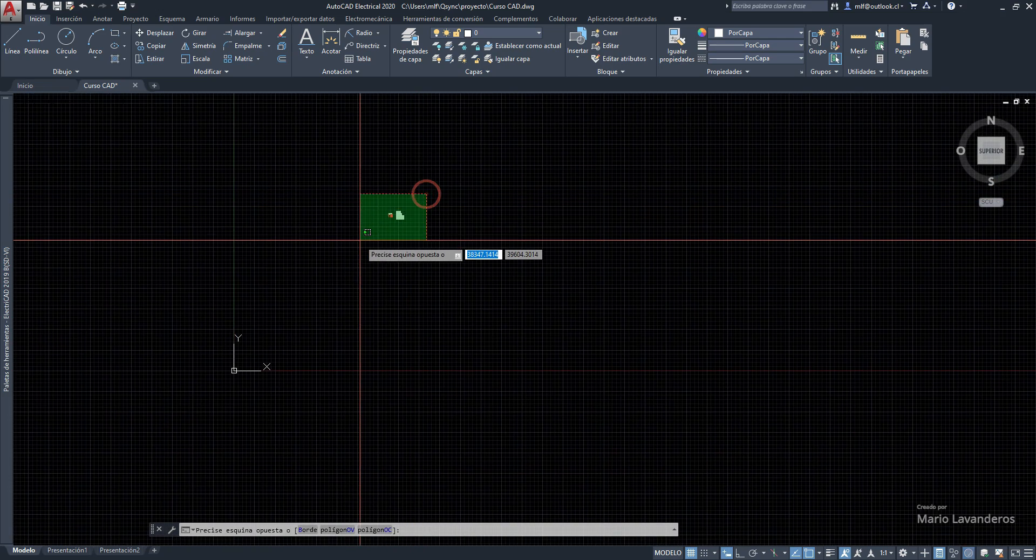
click(358, 233)
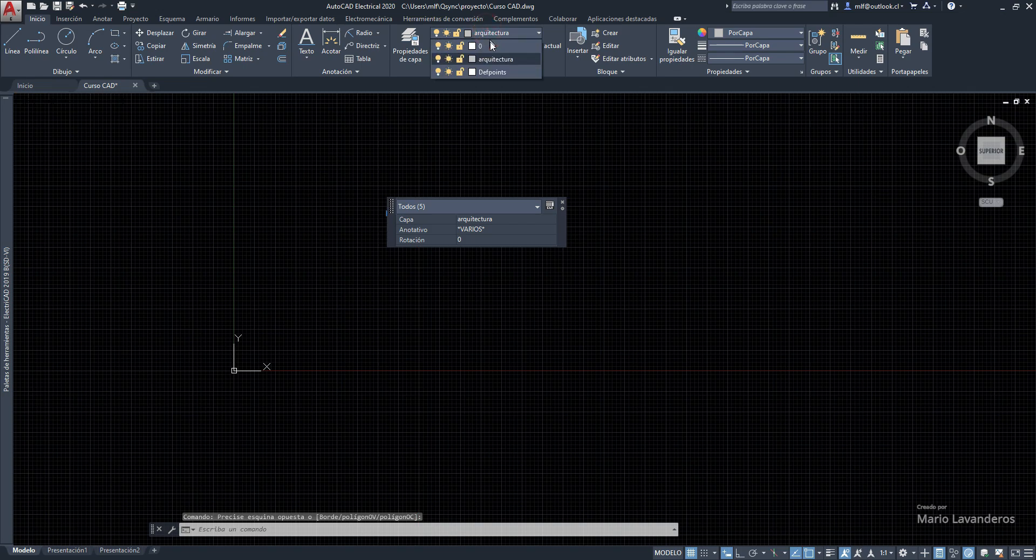
key(Escape)
Try again to delete the arquitectura layer, then close the layer properties manager.
click(411, 52)
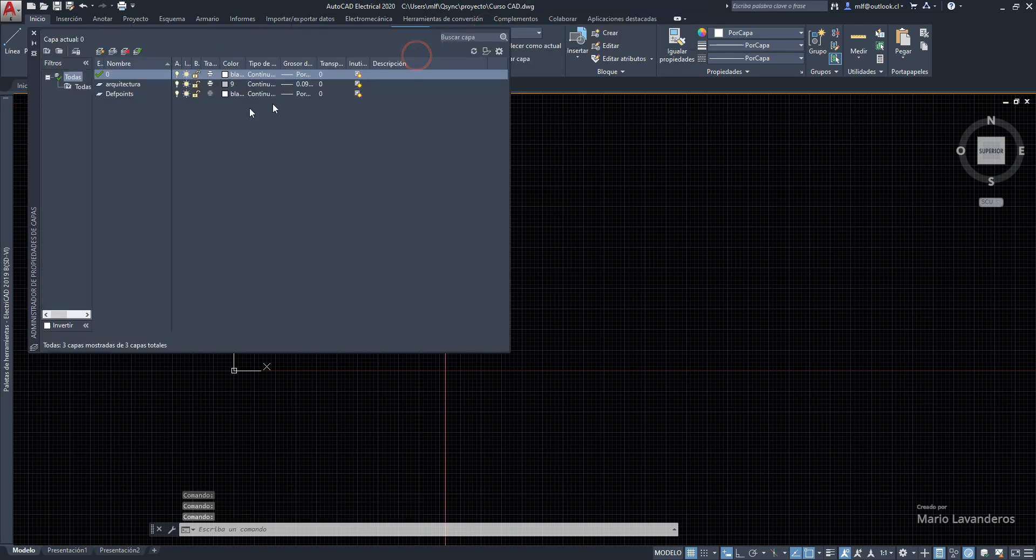
click(128, 84)
key(Delete)
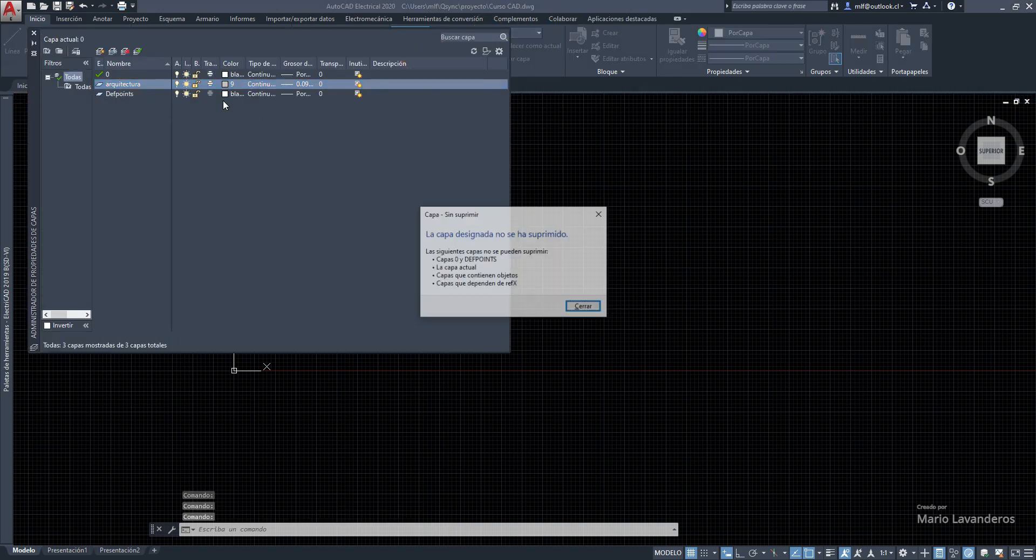
click(584, 307)
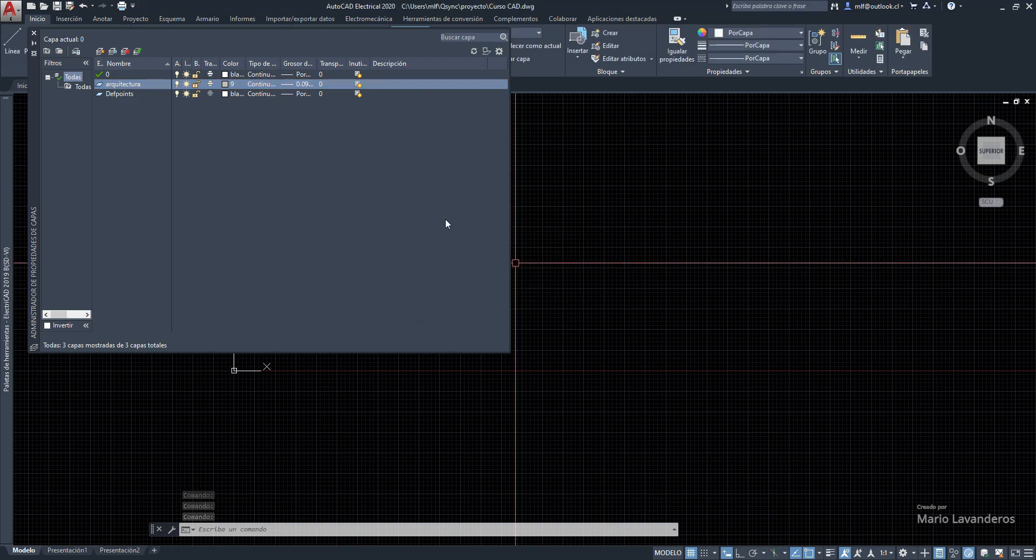
click(34, 33)
Create a new layer named ELECTRICIDAD in the layer properties manager.
middle_drag(394, 215, 346, 221)
key(Escape)
mouse_move(409, 128)
middle_down()
mouse_move(314, 166)
mouse_move(249, 243)
mouse_move(378, 192)
middle_up()
scroll(313, 188, up, 4)
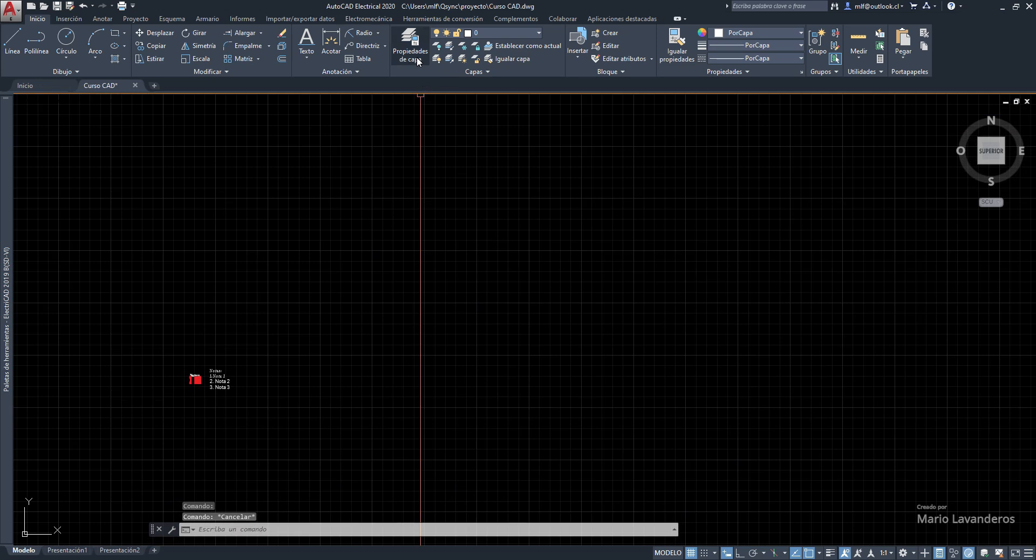
click(417, 57)
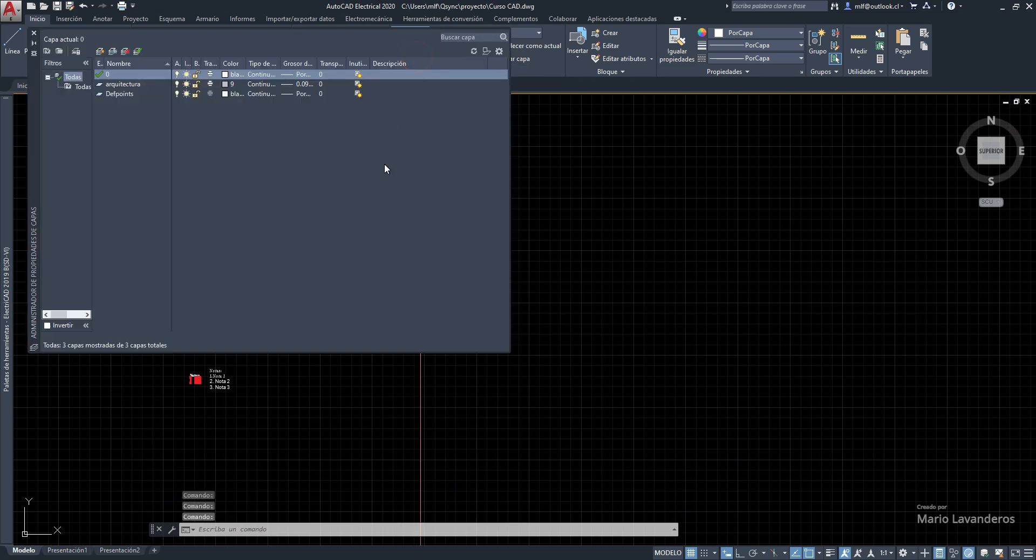
click(100, 52)
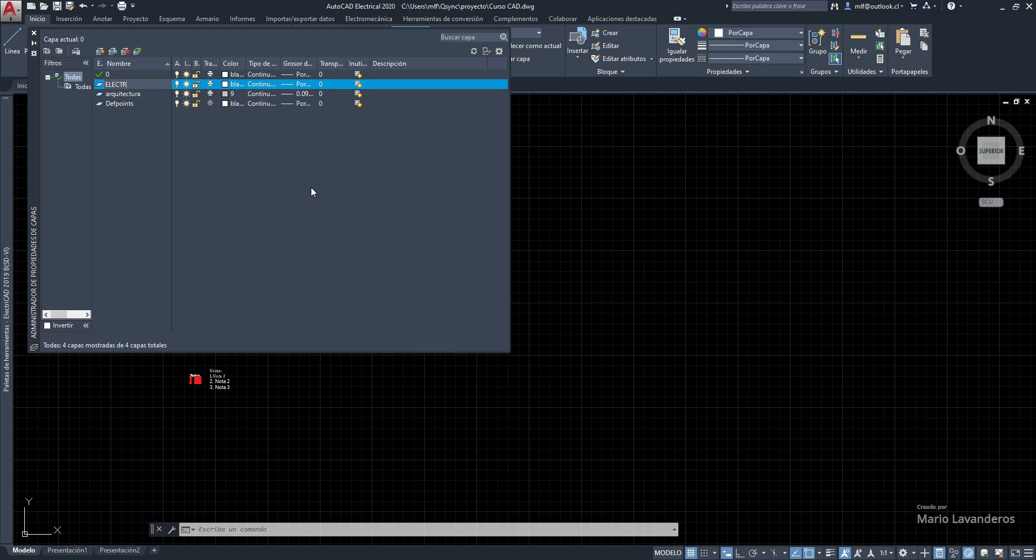
key(Return)
click(212, 87)
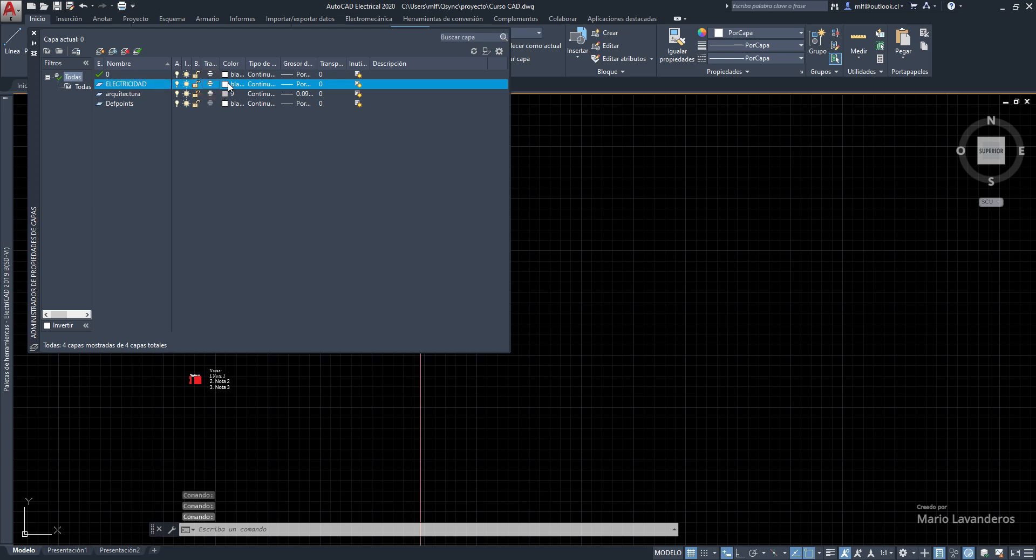
Set the ELECTRICIDAD layer's color to green (verde) and its lineweight to 0.30 mm.
click(230, 85)
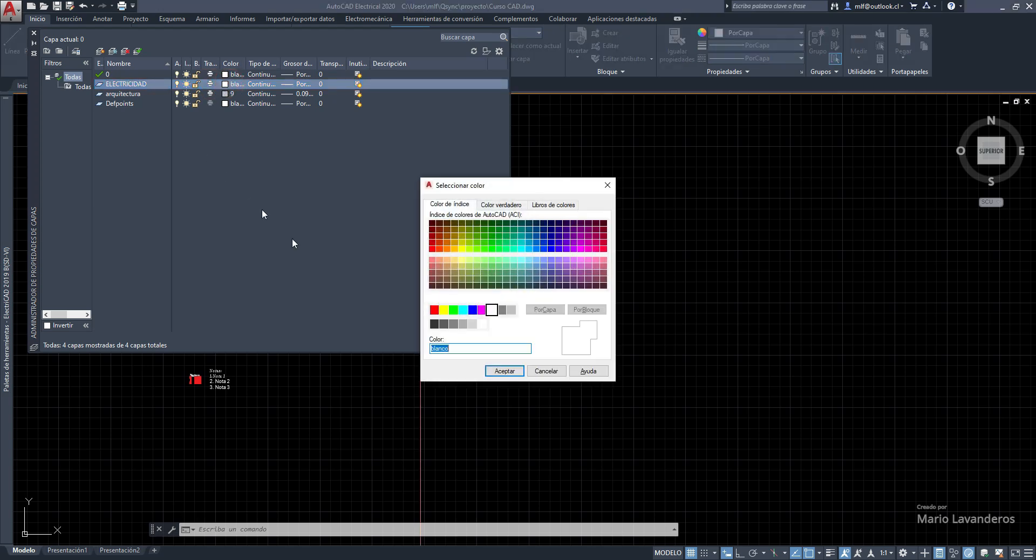
click(453, 309)
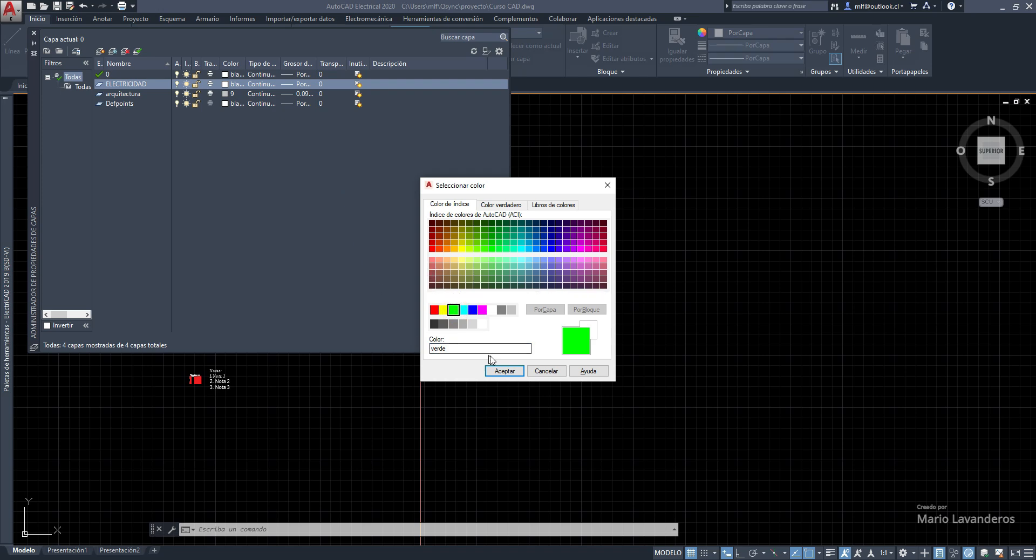
click(504, 371)
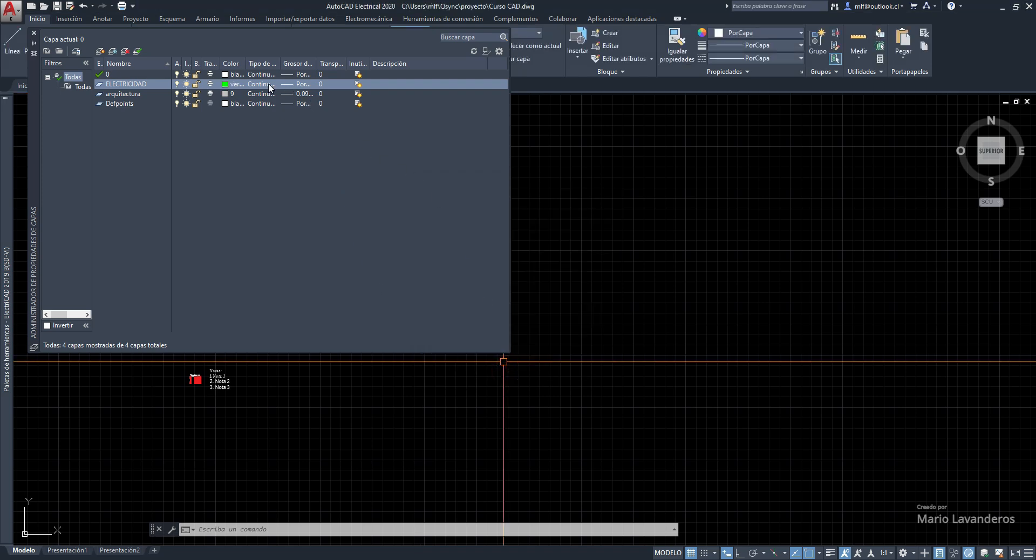
click(287, 85)
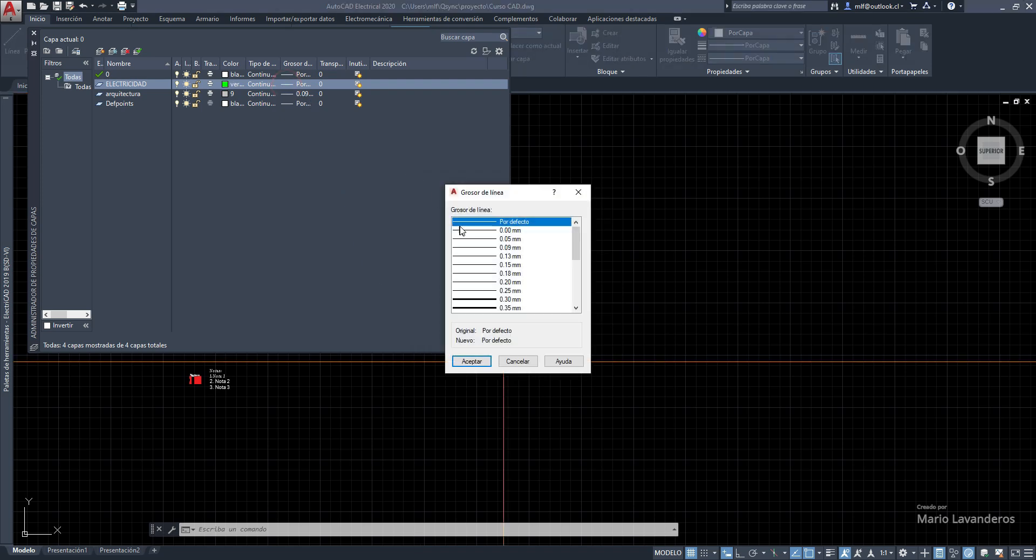
click(510, 299)
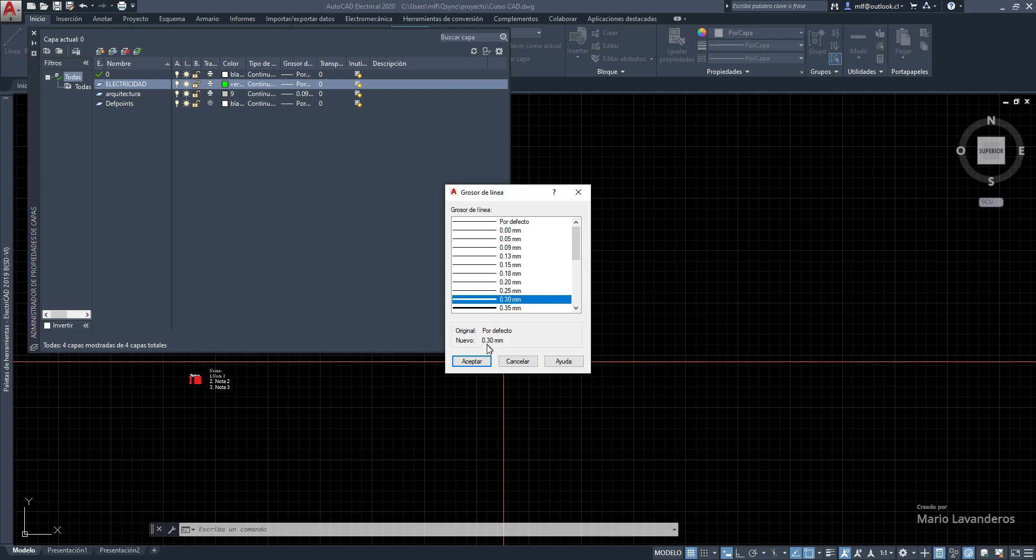
click(484, 360)
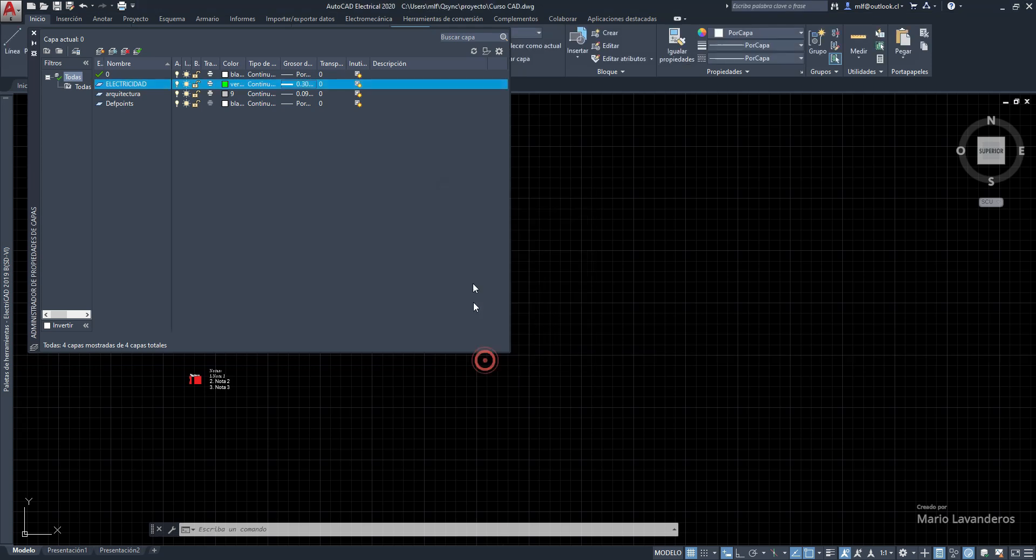
Rename the arquitectura layer in capitals as ARQUITECTURA and accept index color 9 for it.
click(121, 95)
click(132, 93)
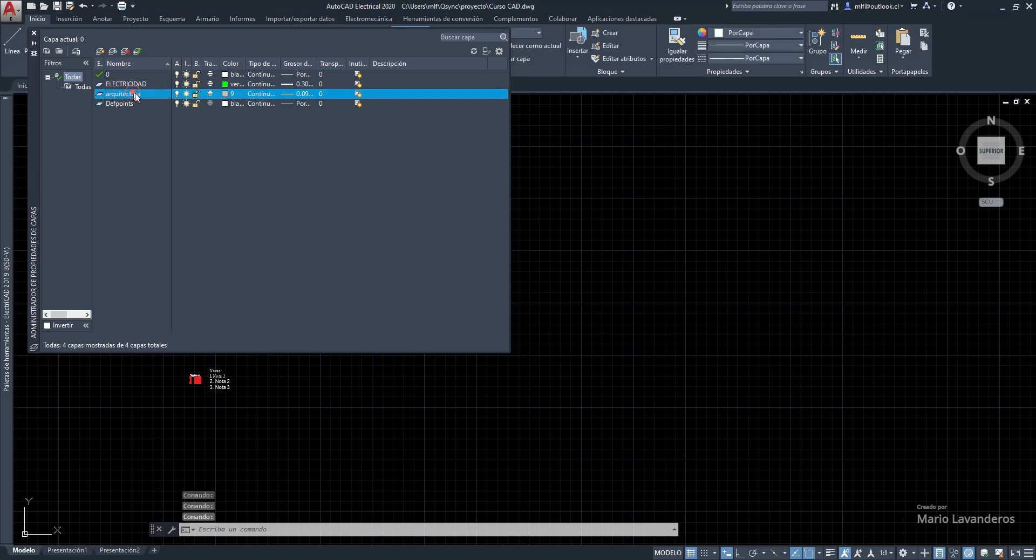
text(AR)
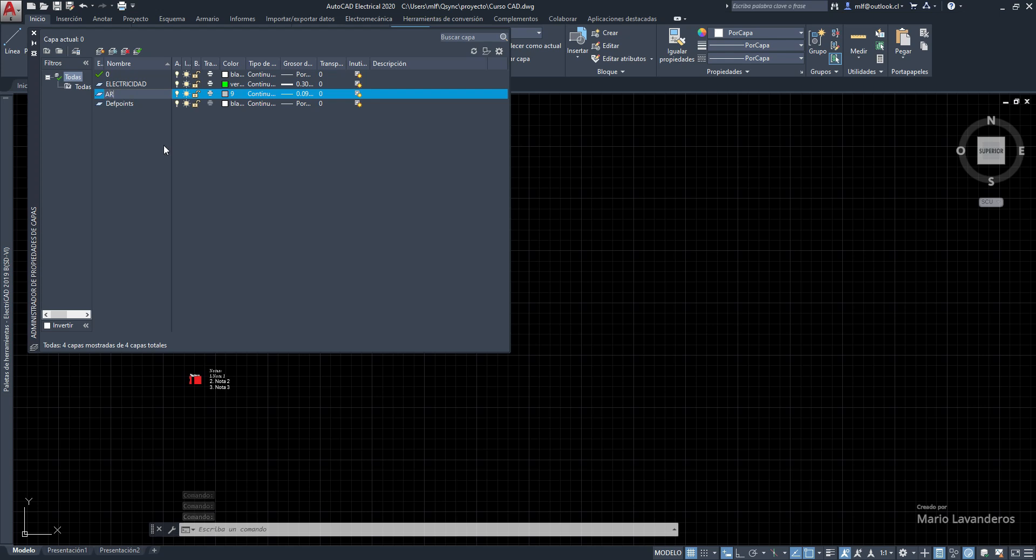
text(QUITECTURA)
key(Return)
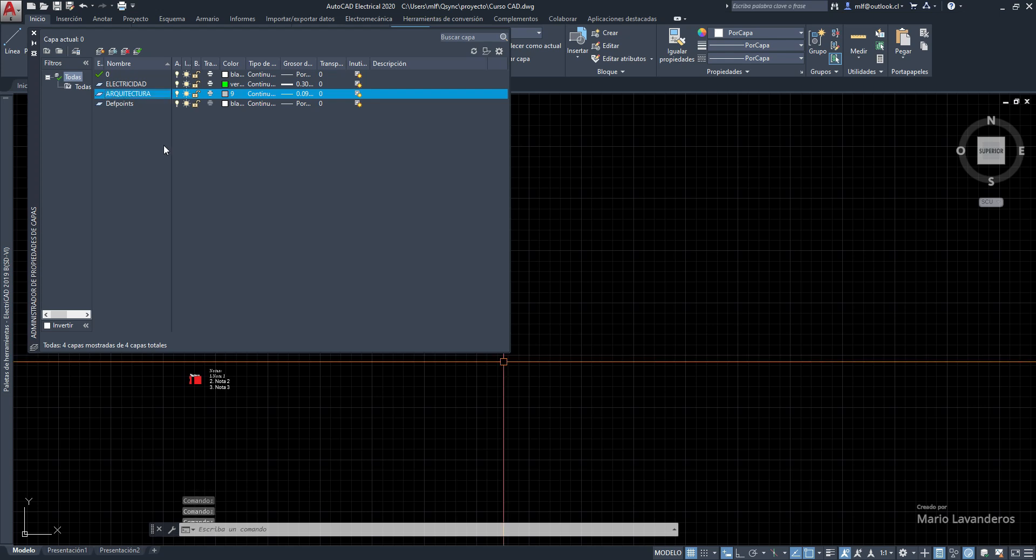
click(225, 94)
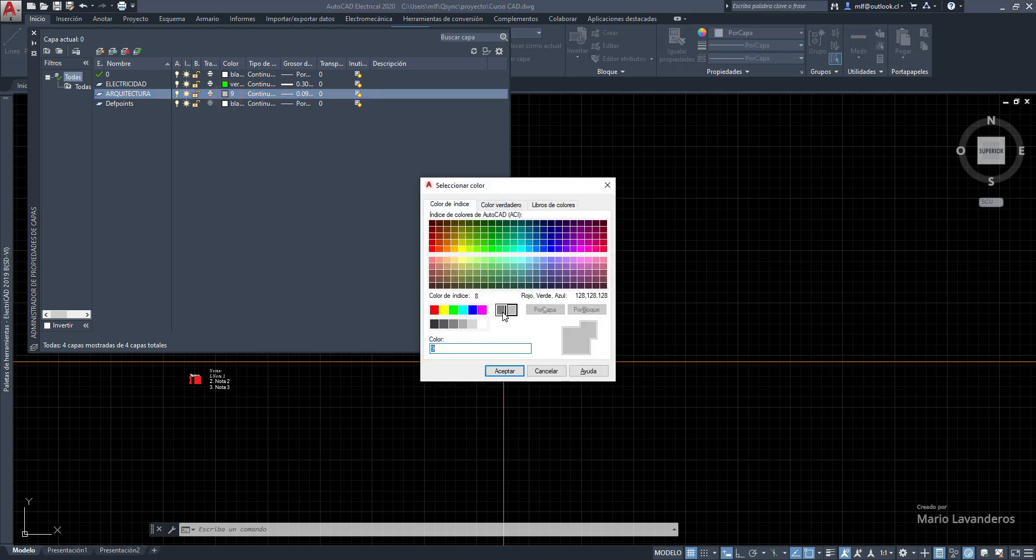
click(505, 368)
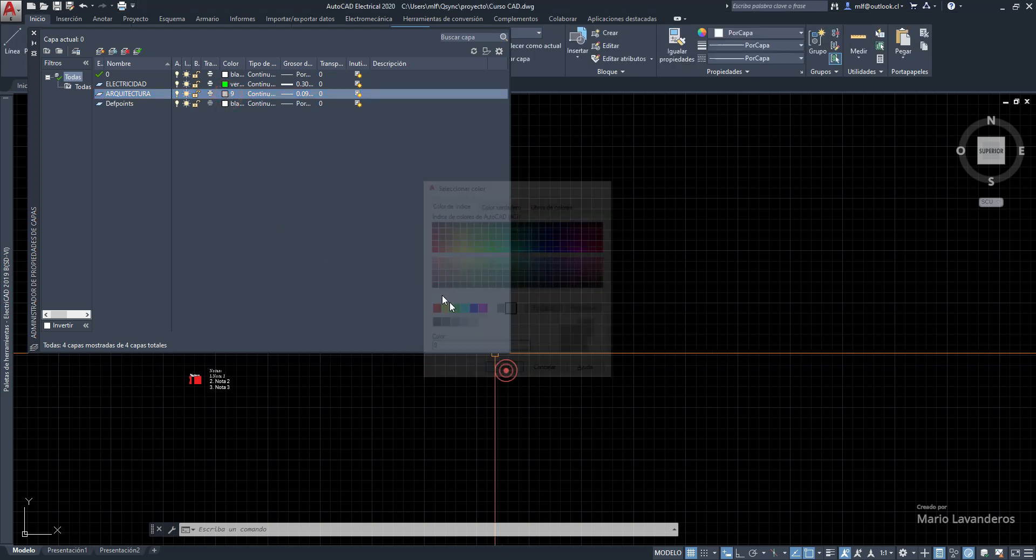
Add a new layer named COTAS based on the ARQUITECTURA layer.
click(99, 52)
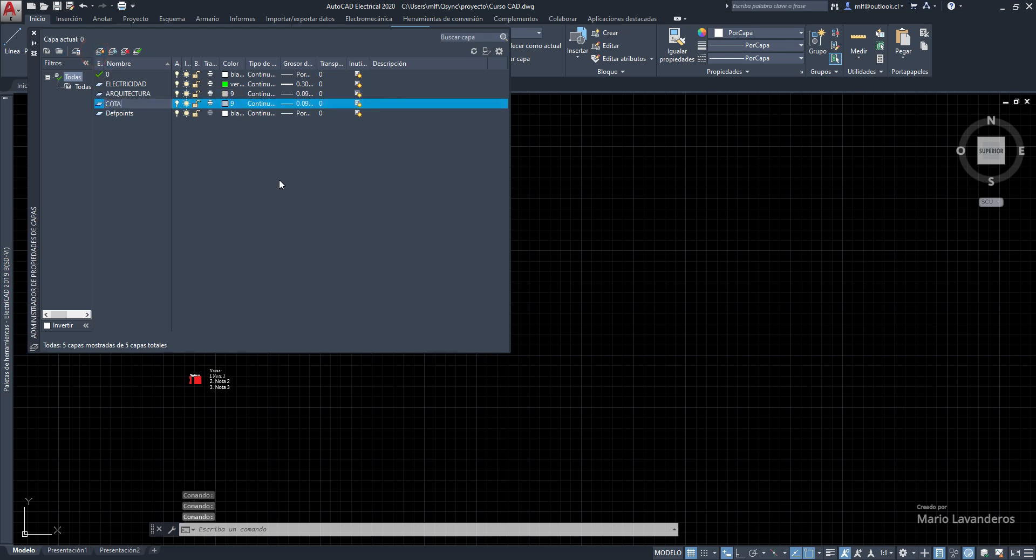
text(COTAS)
key(Return)
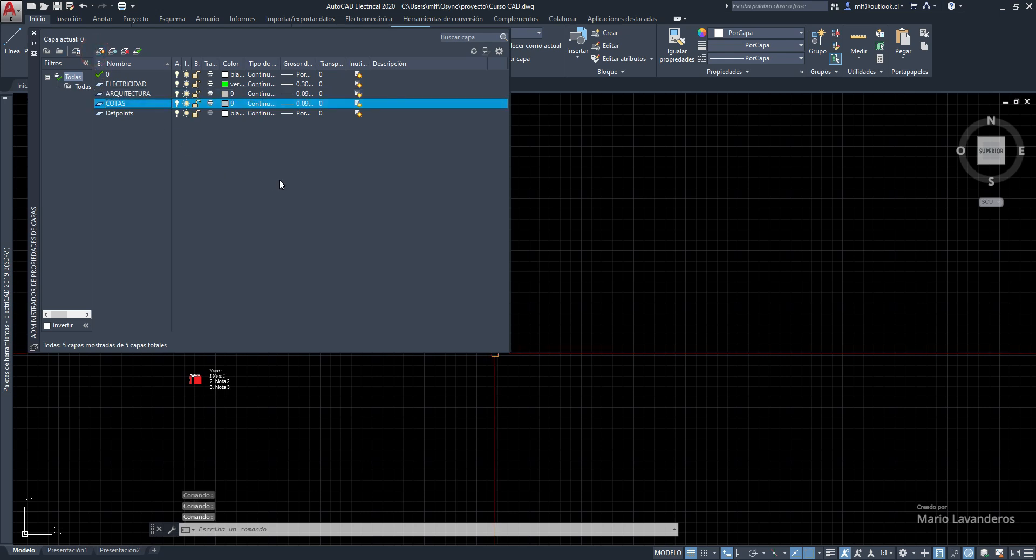
Set the COTAS layer's color to yellow (amarillo) and its lineweight to 0.05 mm.
click(226, 103)
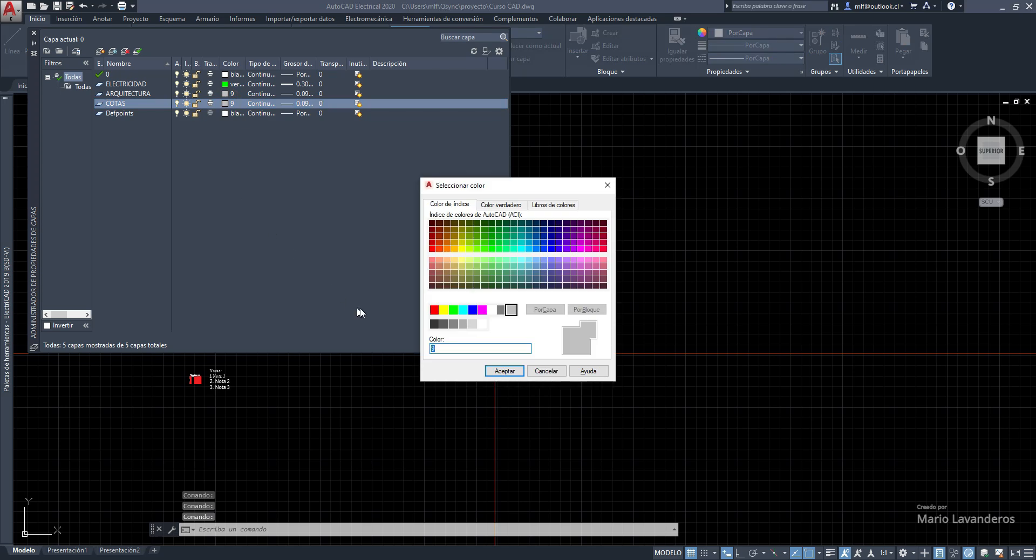
click(443, 310)
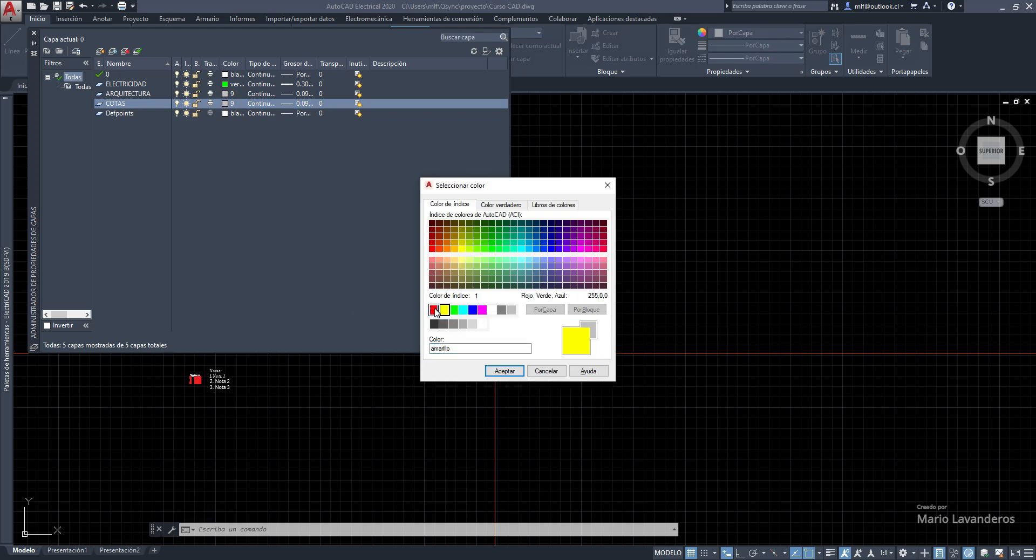
click(504, 370)
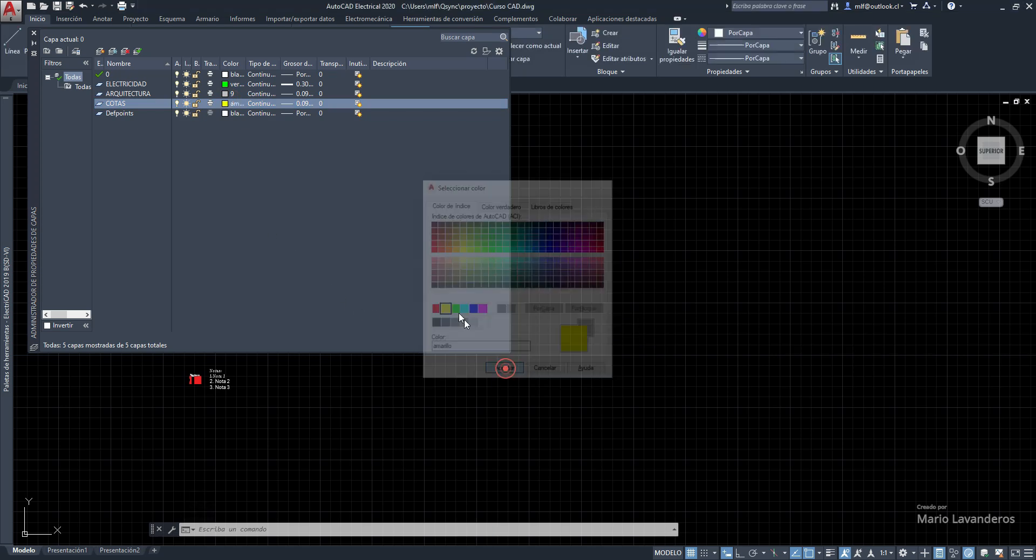
click(300, 104)
click(513, 239)
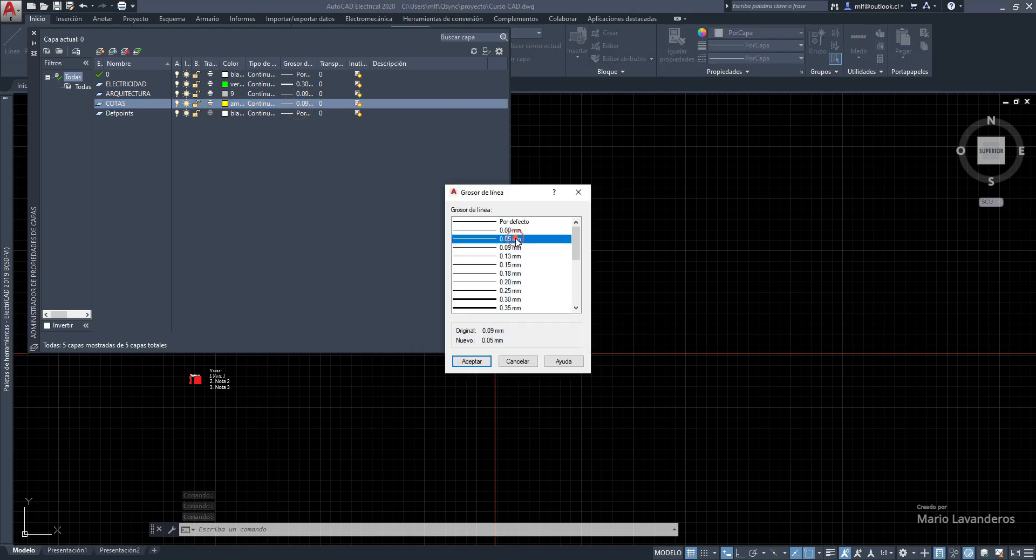
click(471, 361)
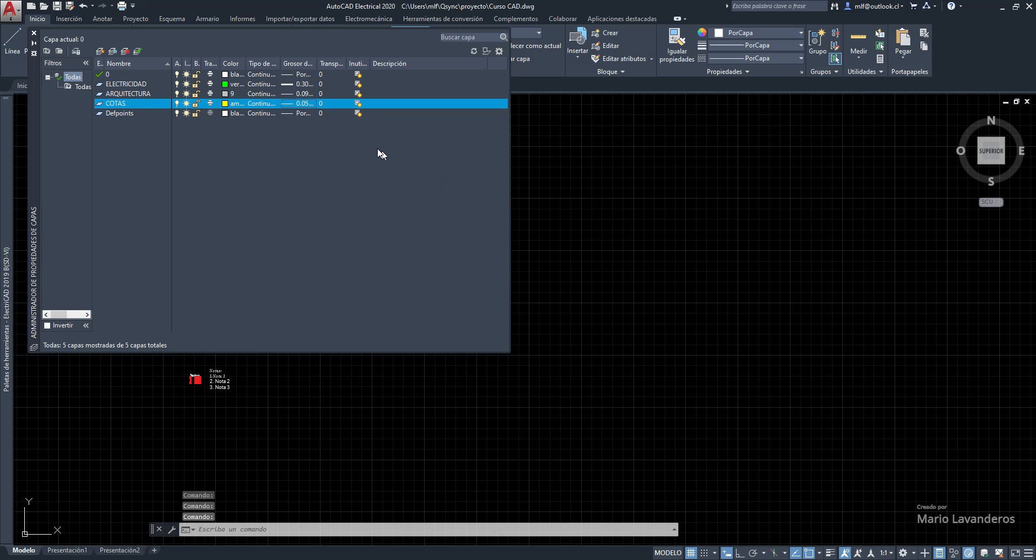
click(261, 104)
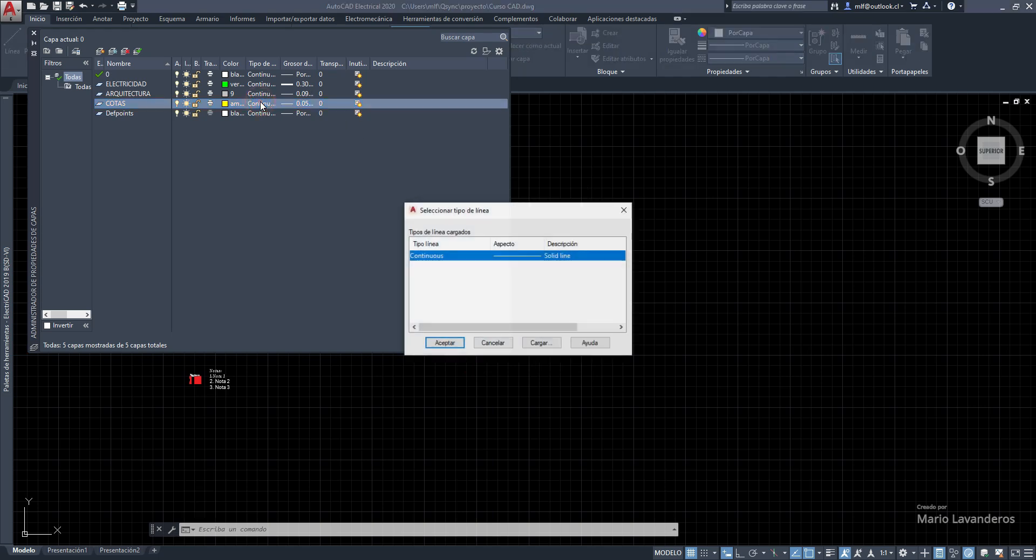
click(536, 212)
drag(497, 162, 487, 129)
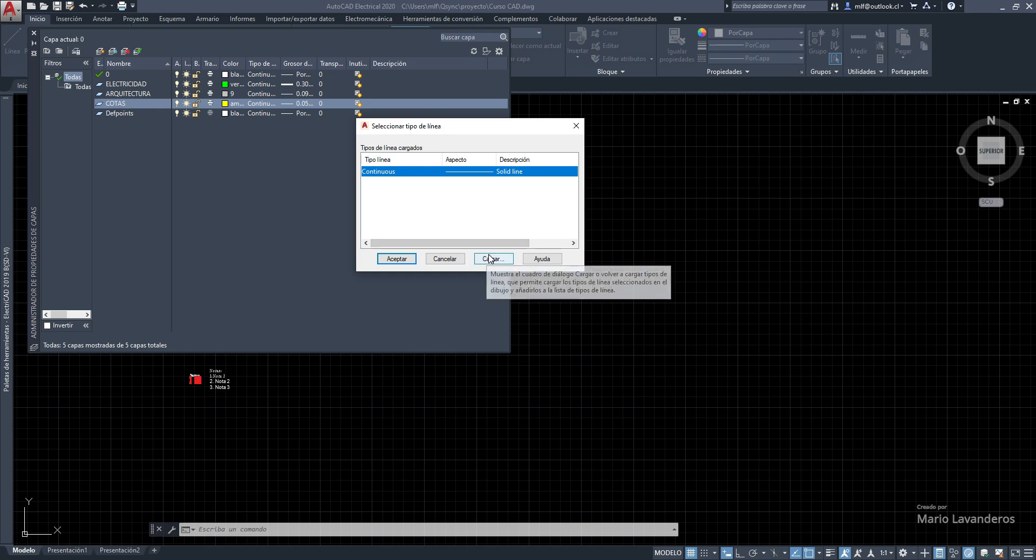
click(576, 126)
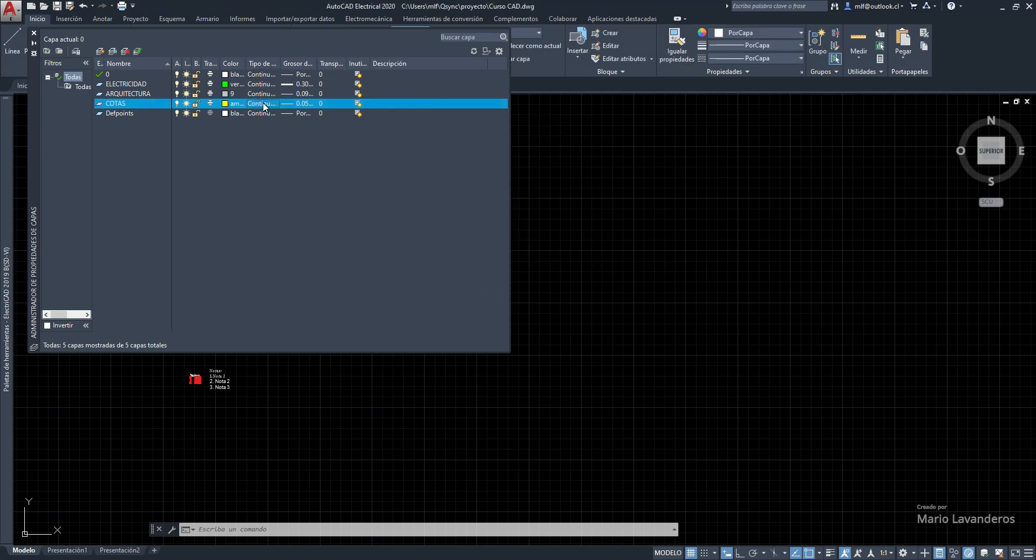
Load the ISO dotted linetype ACAD_ISO07W100 from acadiso.lin and assign it to the COTAS layer.
click(264, 103)
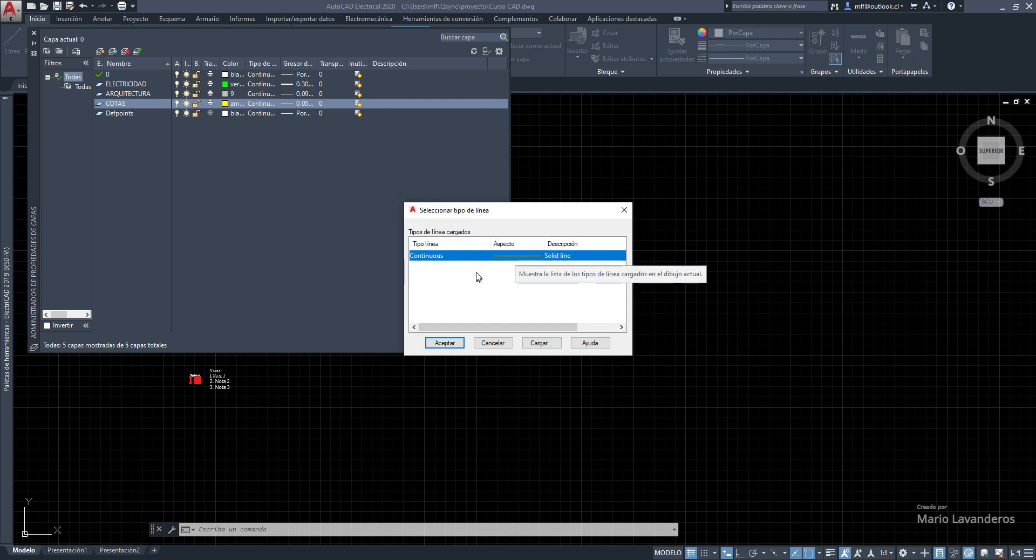
click(540, 344)
drag(544, 204, 510, 163)
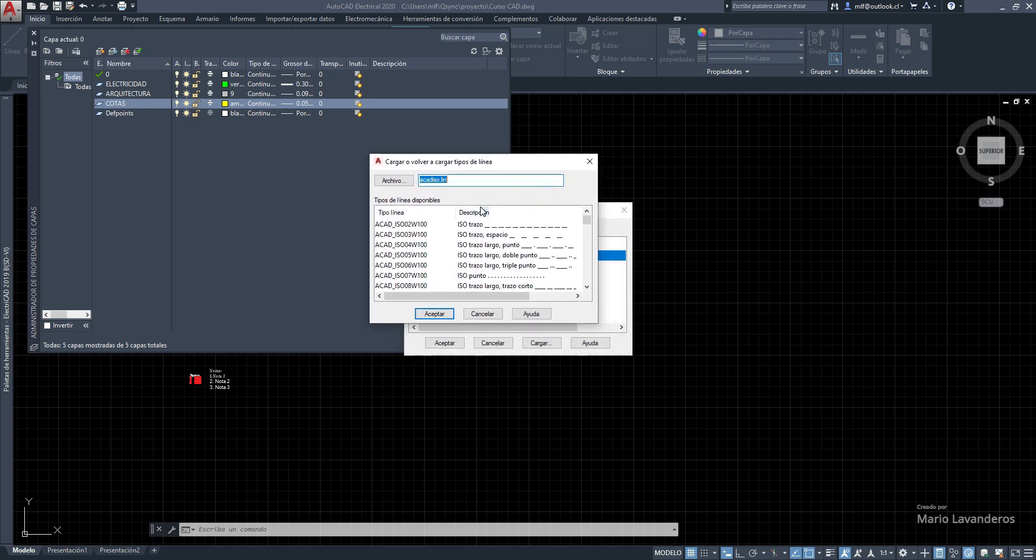
scroll(491, 251, down, 15)
scroll(491, 259, up, 15)
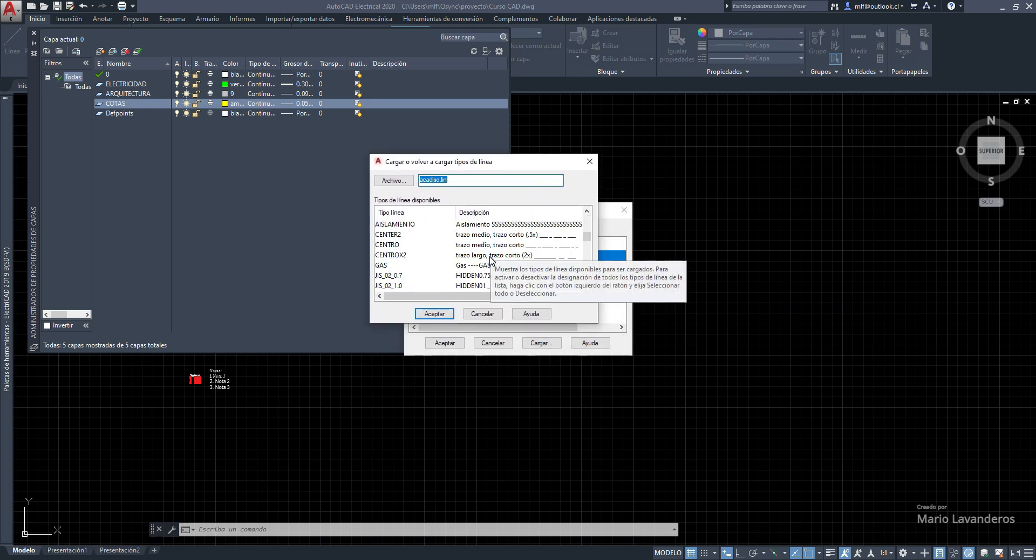
scroll(542, 259, down, 2)
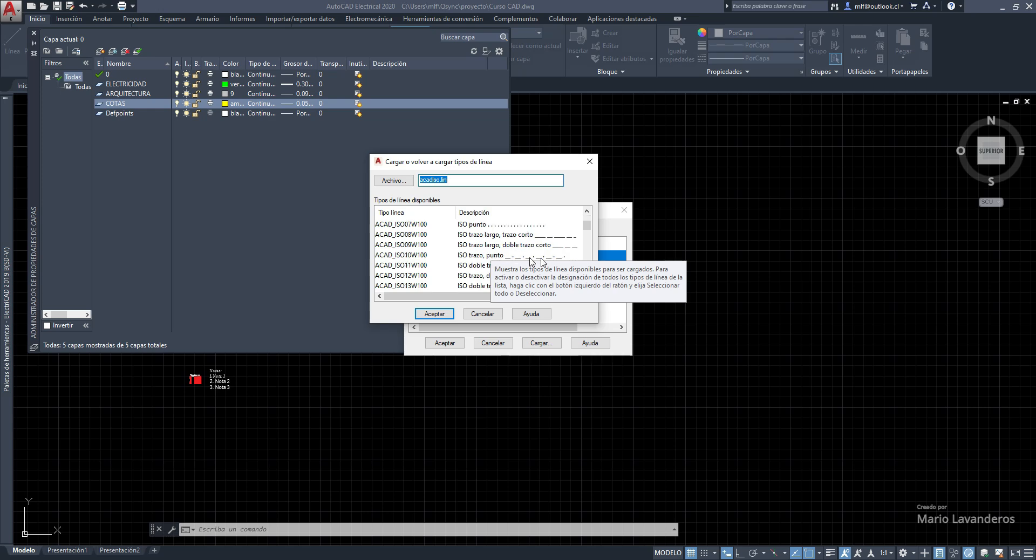
click(470, 224)
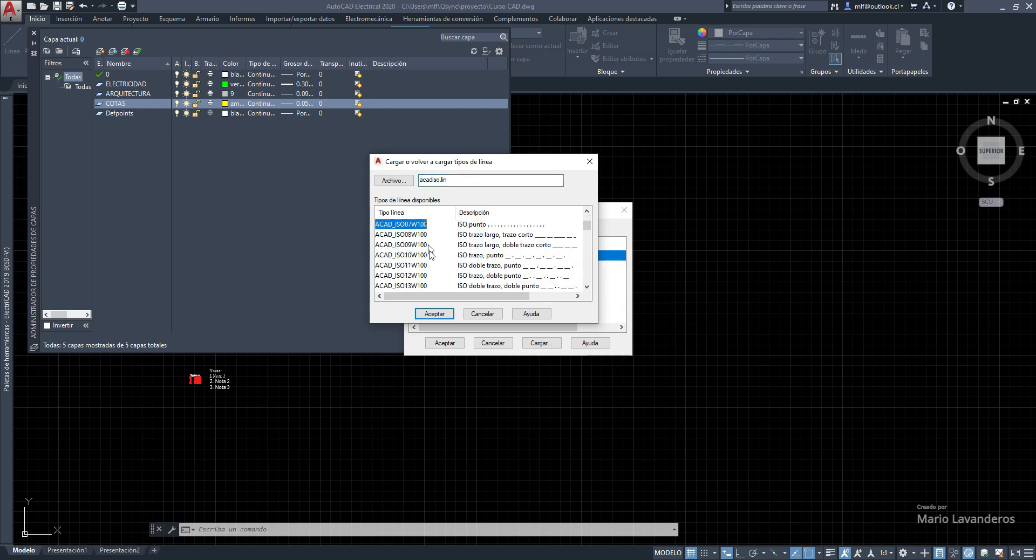
click(434, 314)
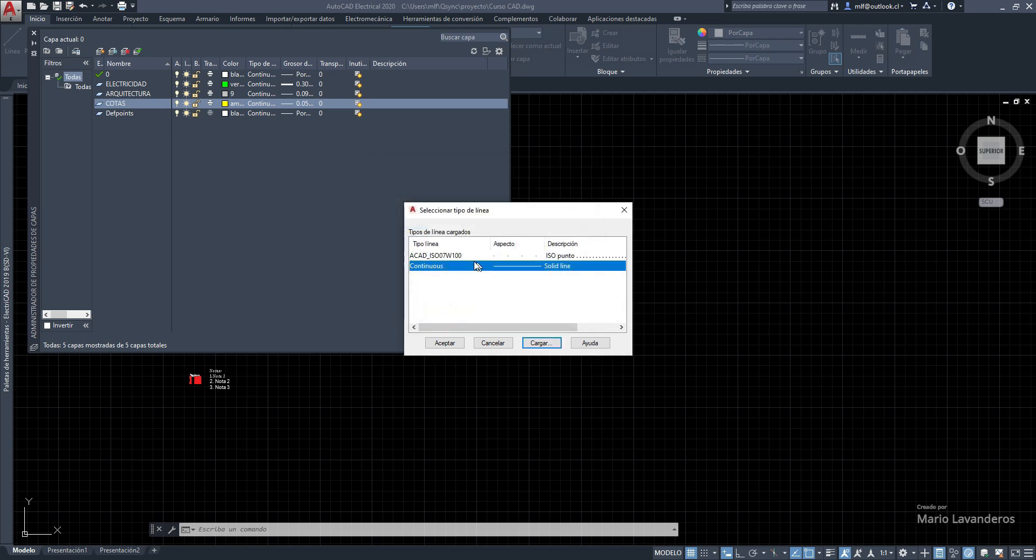
click(451, 255)
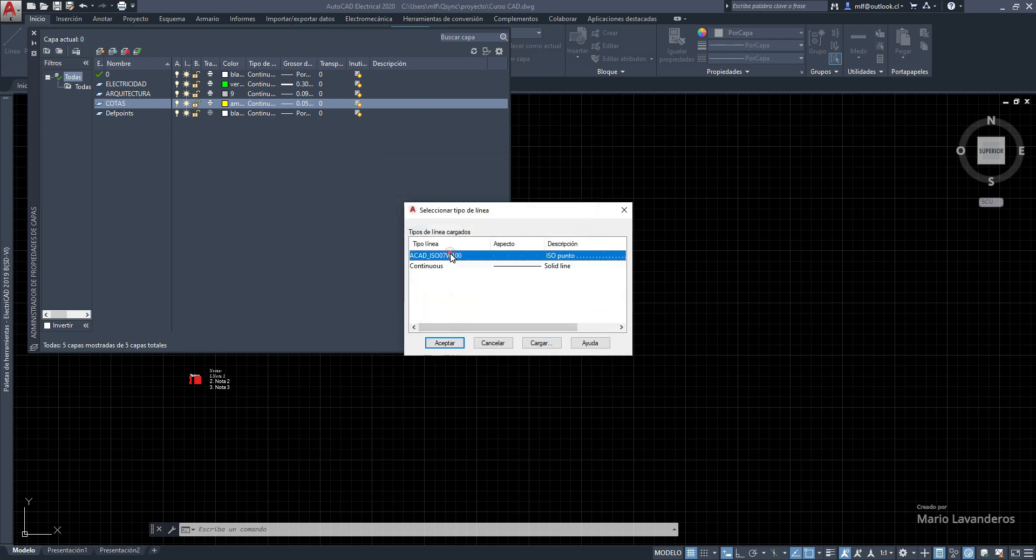
click(443, 343)
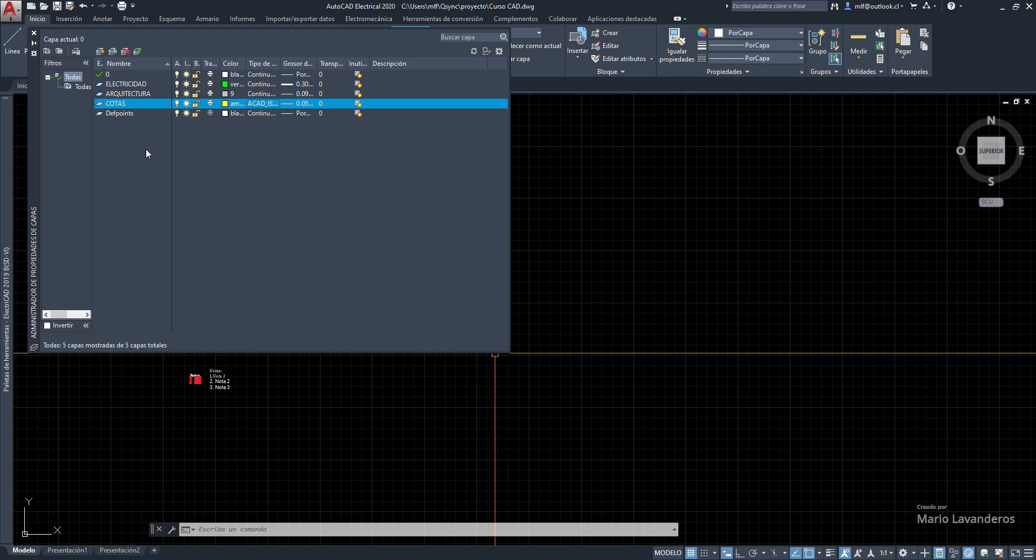
Add a new layer named IMPRESION based on the COTAS layer.
click(101, 52)
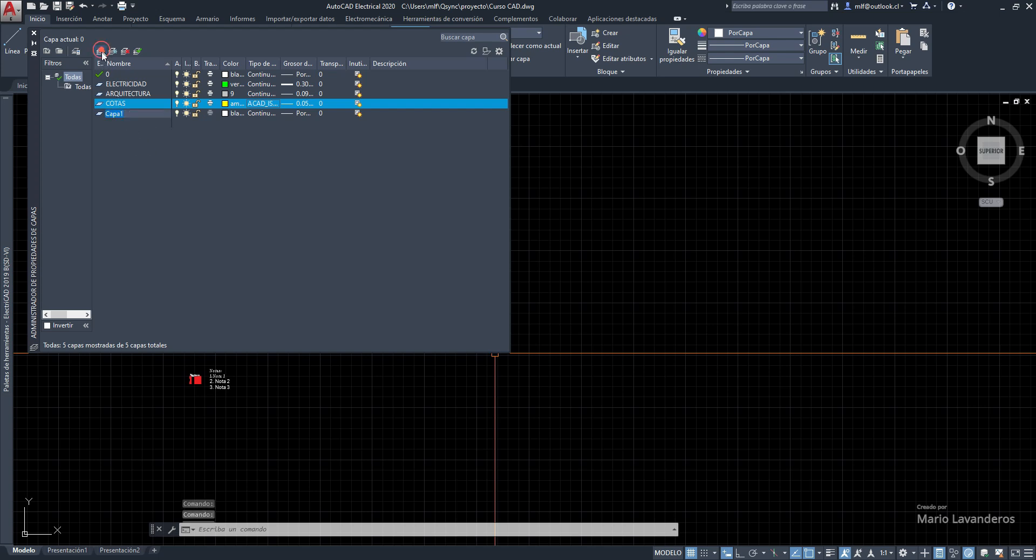
text(IMP)
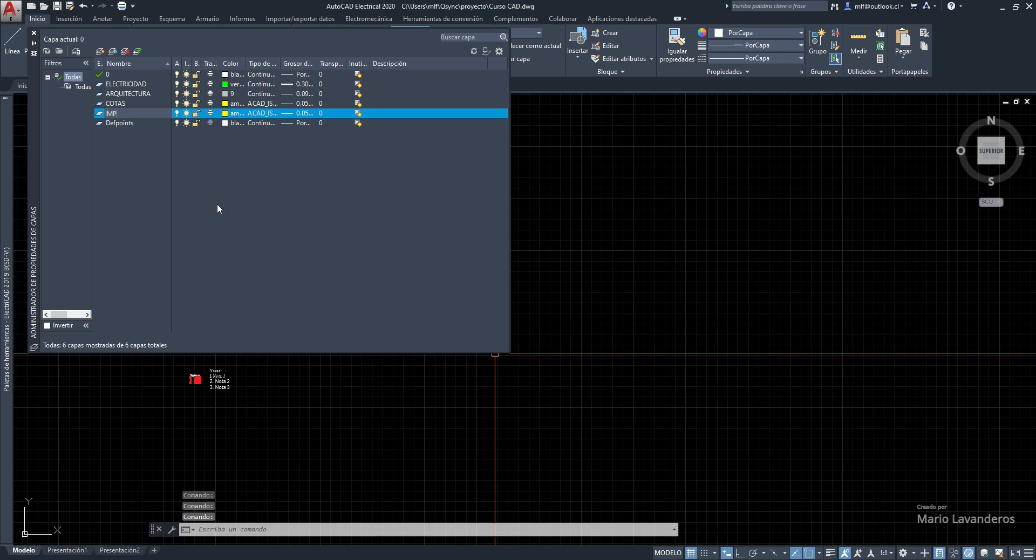
text(RESION)
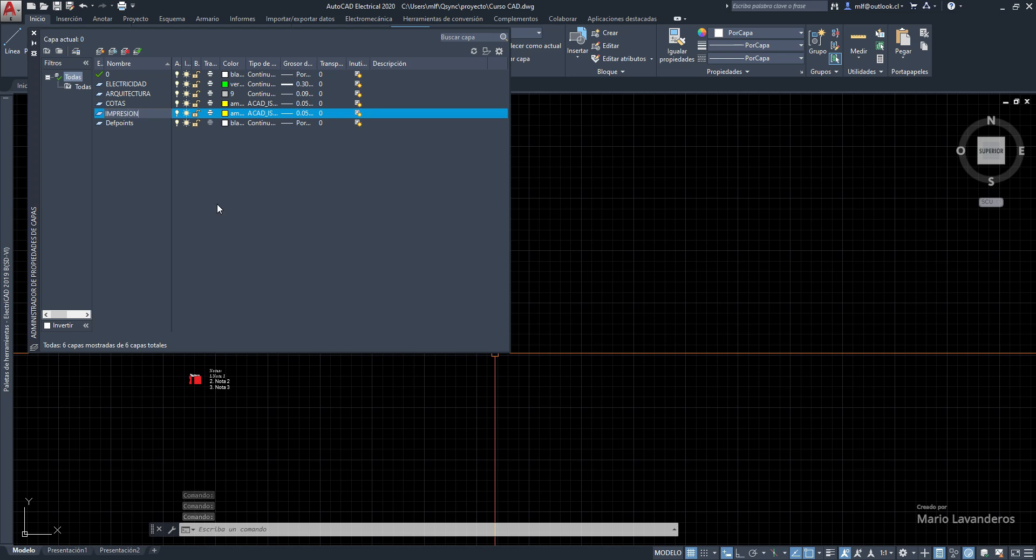
key(Return)
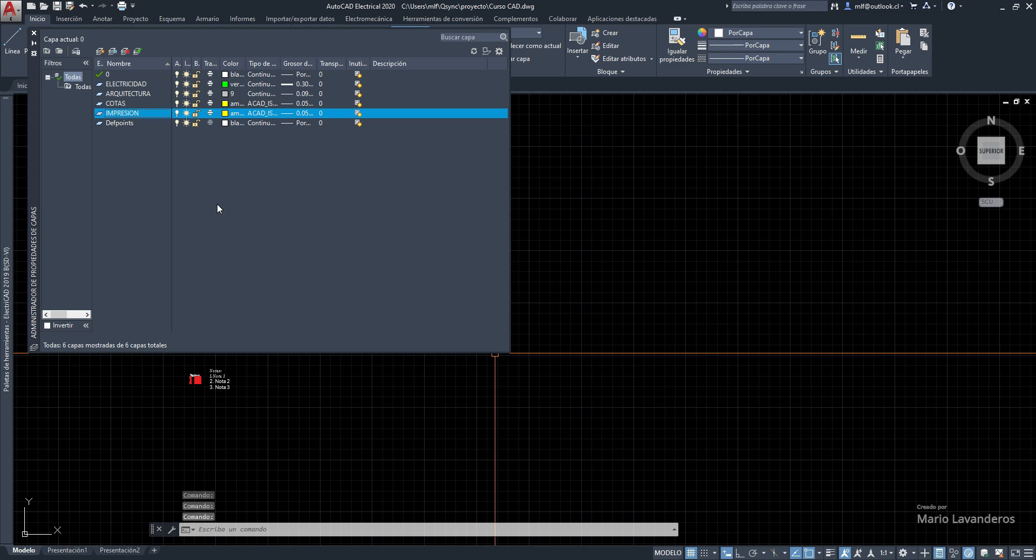
Set the IMPRESION layer's color to index color 8 and turn off plotting for it.
click(226, 113)
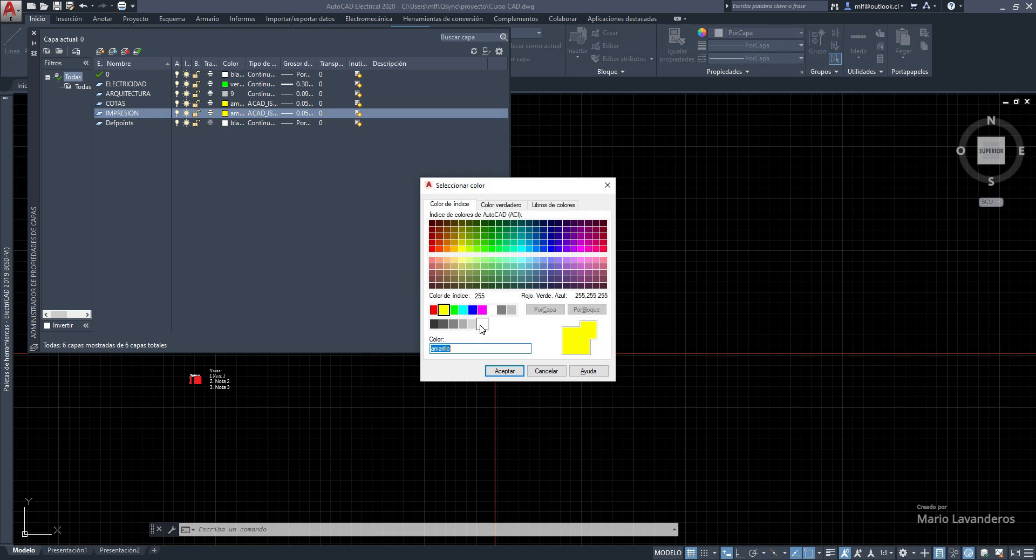
click(501, 310)
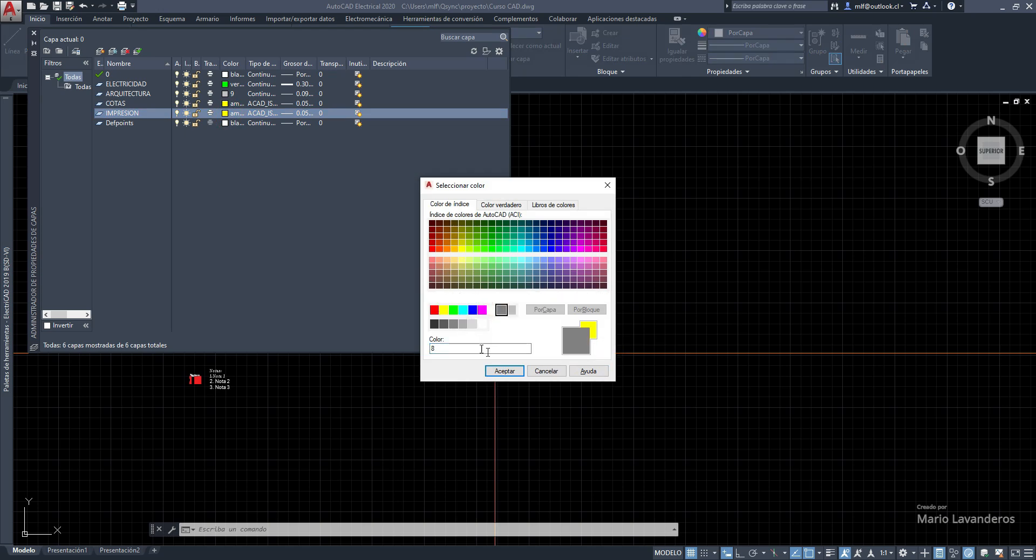
click(504, 371)
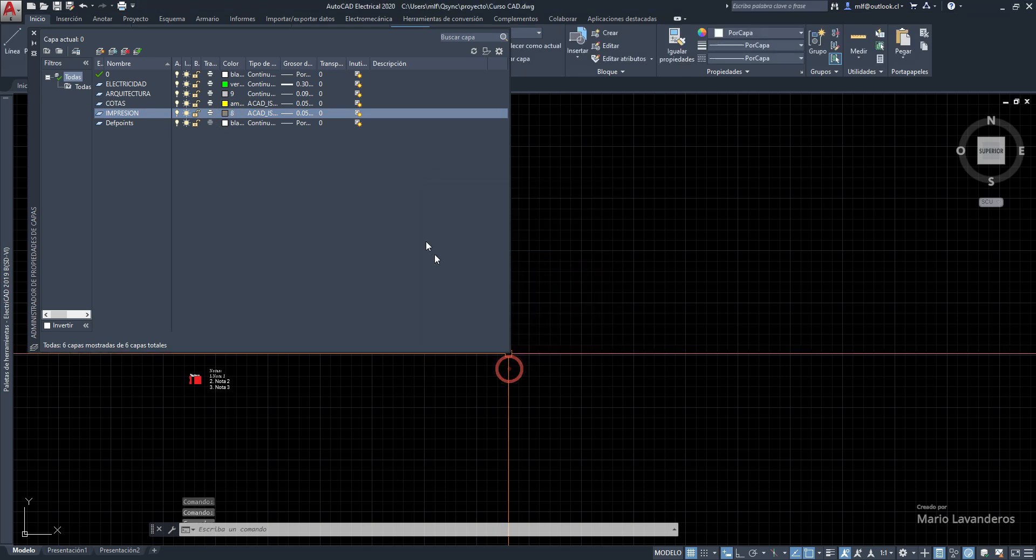
click(210, 113)
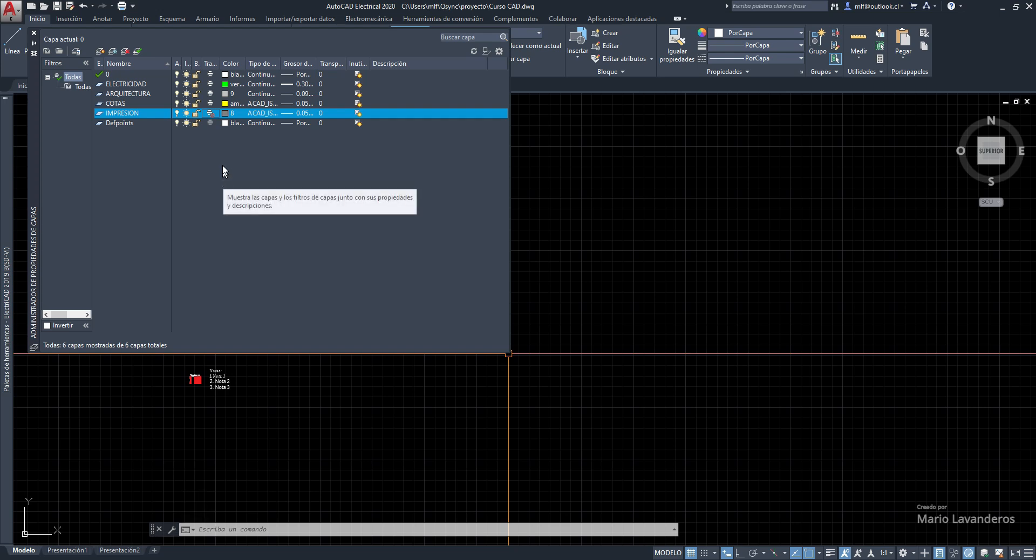
Set the IMPRESION layer's linetype to Continuous and its lineweight to the default (Por defecto).
click(263, 116)
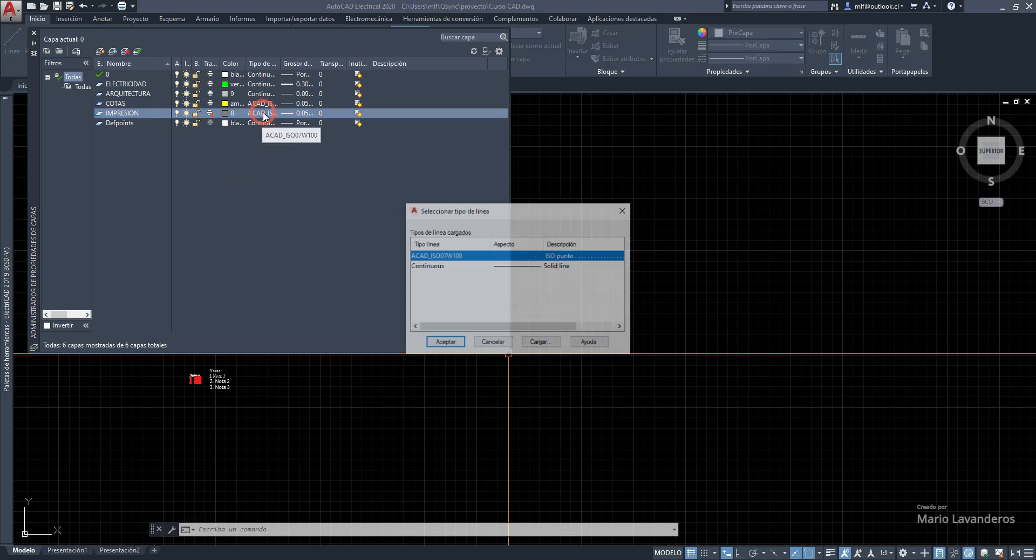
click(436, 267)
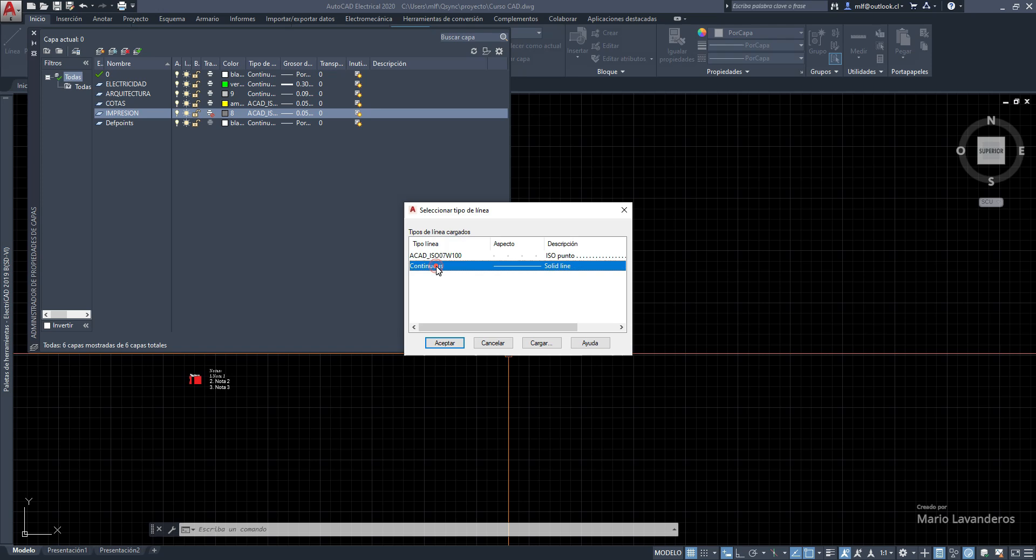
click(445, 342)
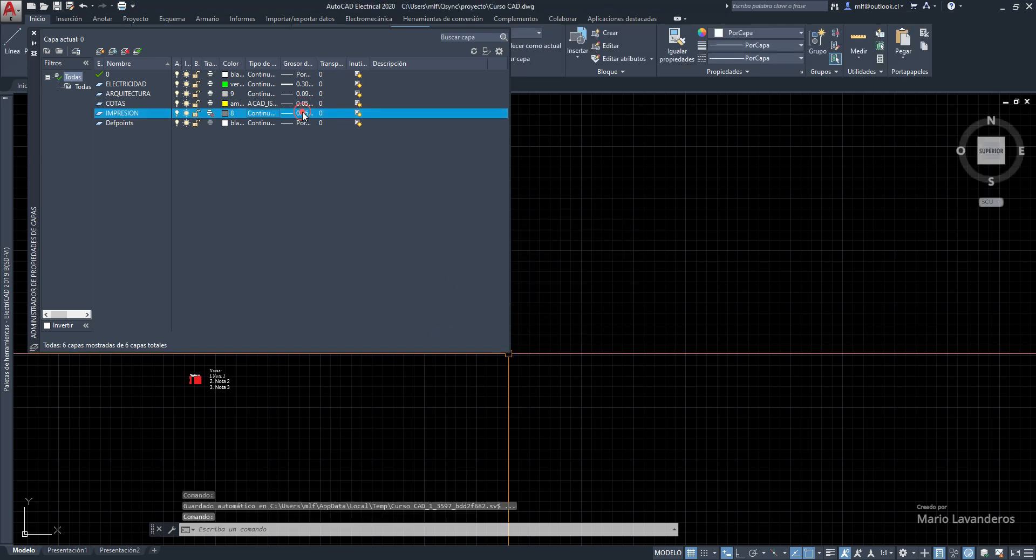
click(302, 114)
click(510, 222)
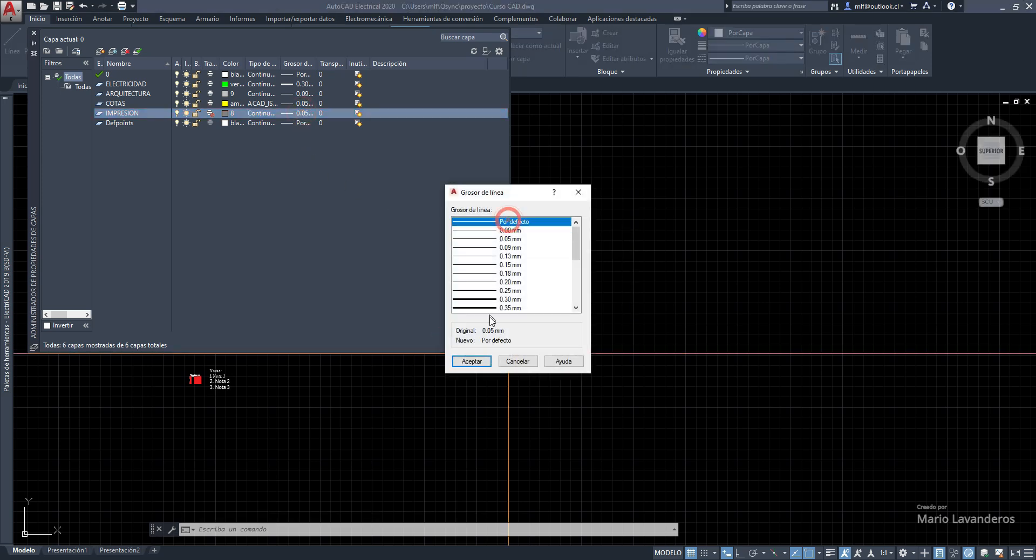
click(471, 361)
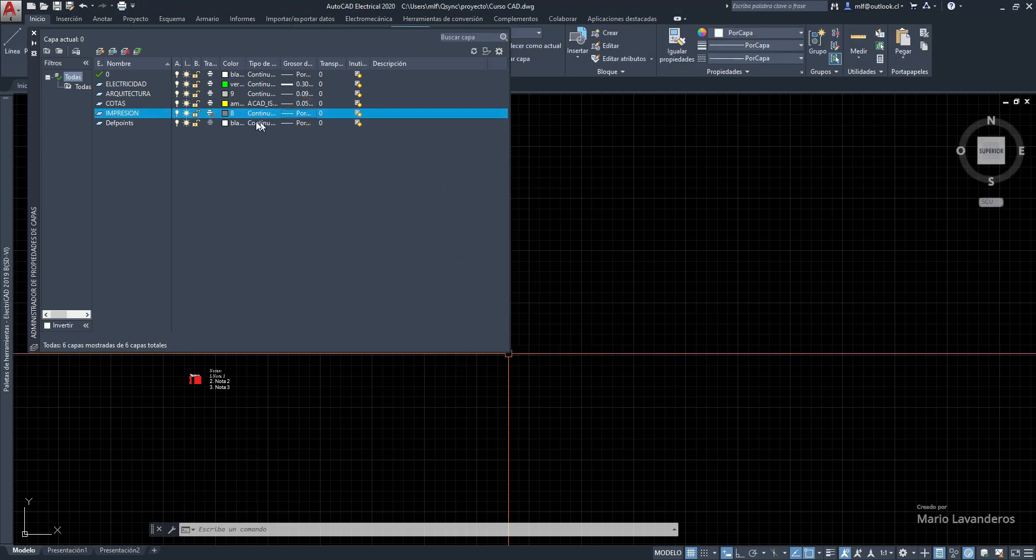
Add a new layer named LINEAS EXTERIORES based on the IMPRESION layer.
click(101, 51)
text(li)
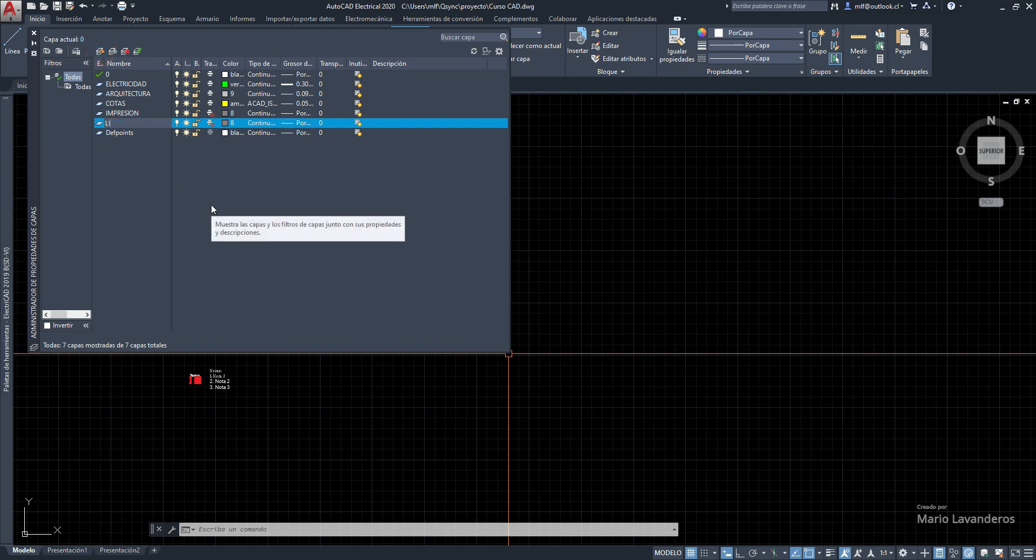
text(NEAS EXTERIORES)
key(Return)
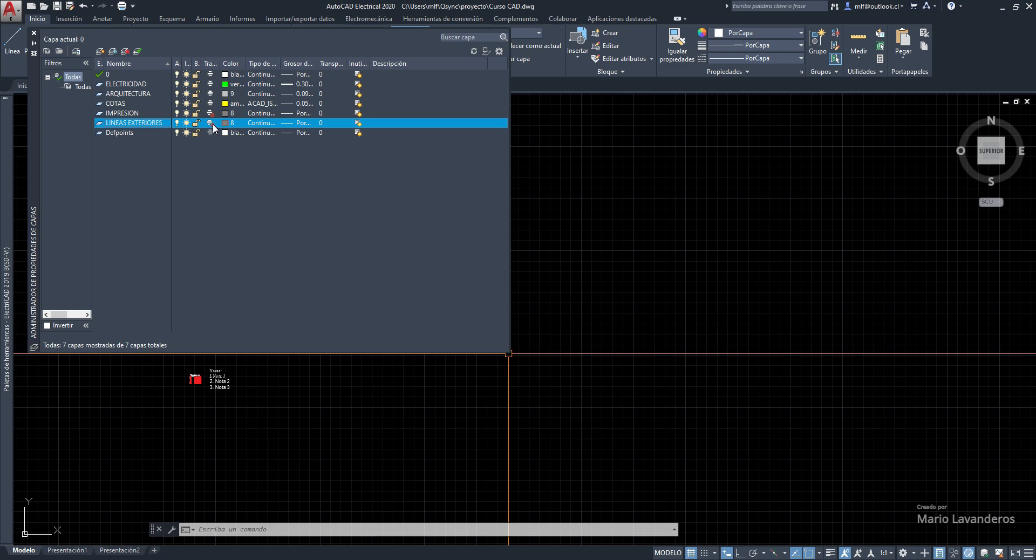
Turn plotting on for the LINEAS EXTERIORES layer and set its color to cyan (cián).
click(212, 124)
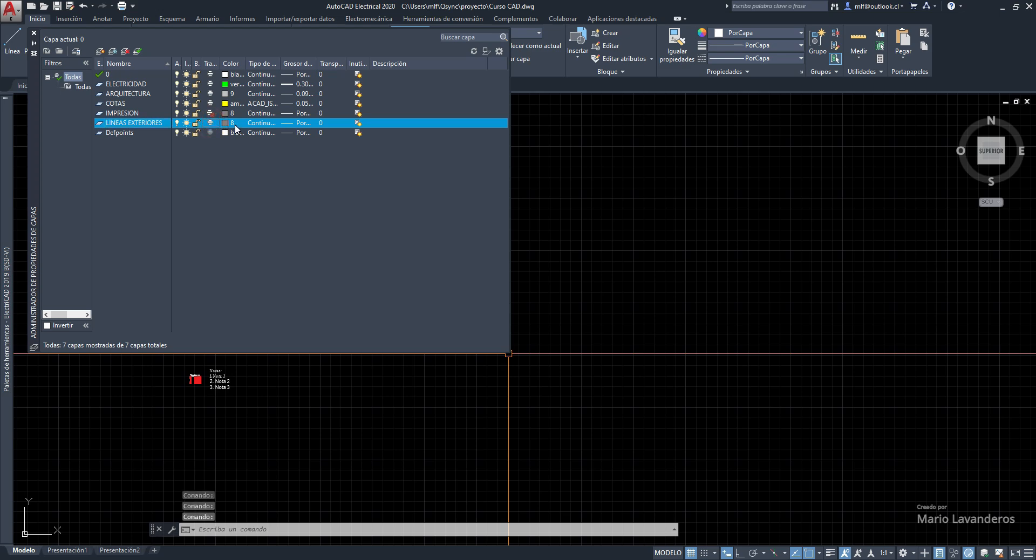
click(226, 124)
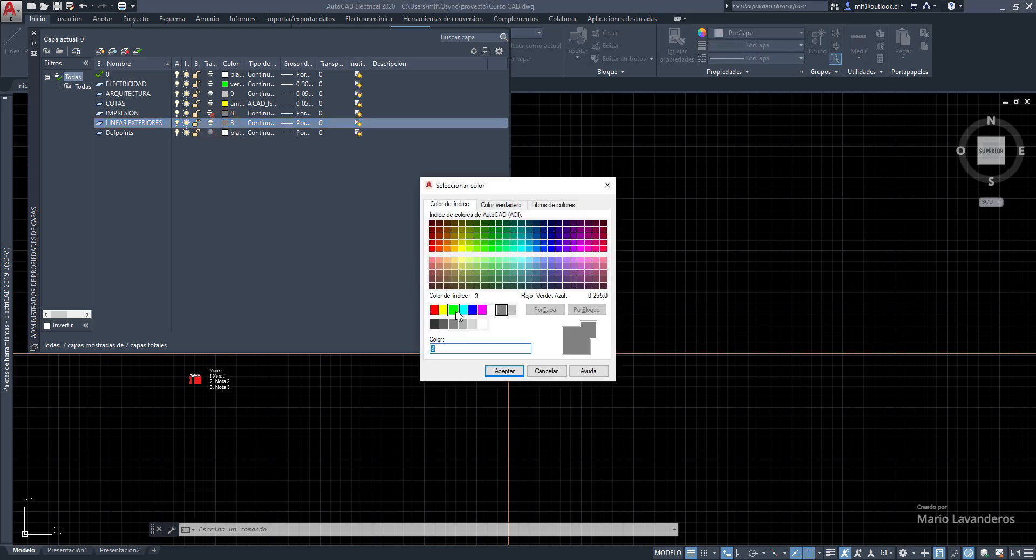
click(462, 310)
click(504, 371)
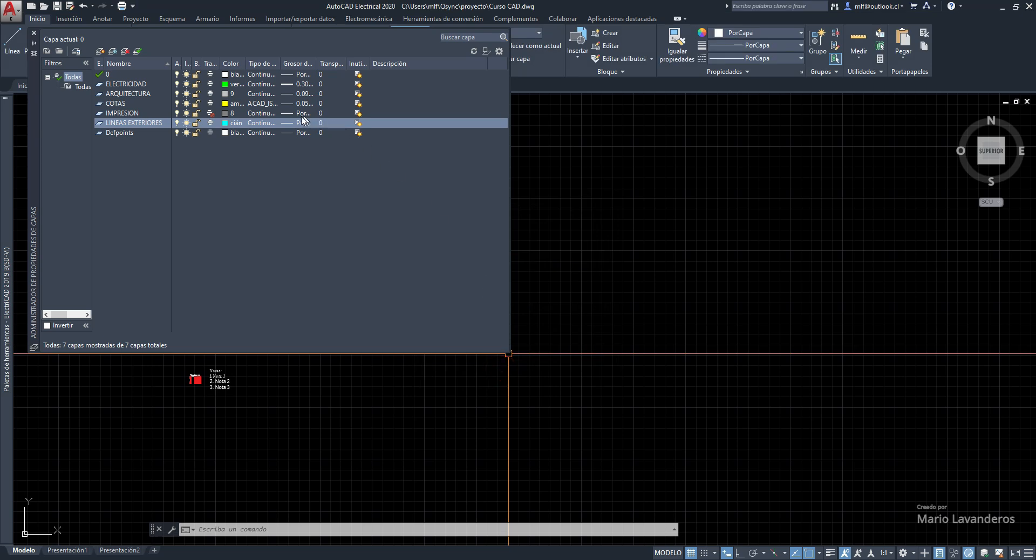
Load the ISO dashed linetype ACAD_ISO02W100 from acadiso.lin and assign it to the LINEAS EXTERIORES layer.
click(255, 125)
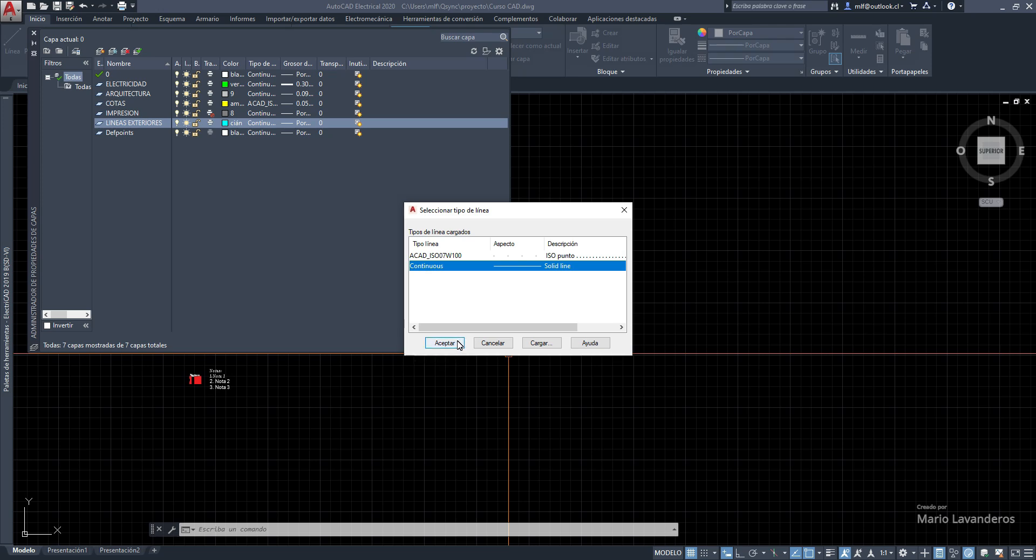
click(541, 343)
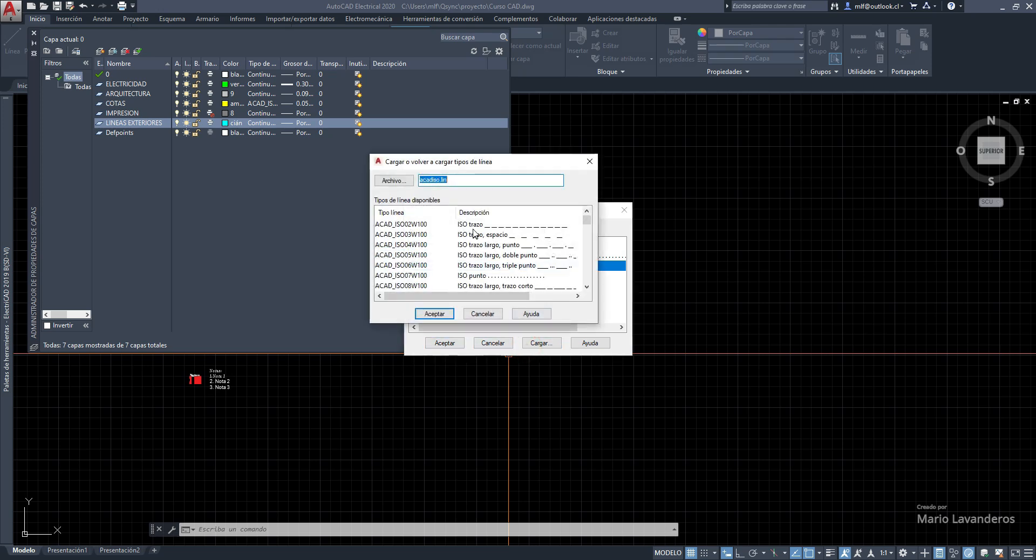
click(473, 225)
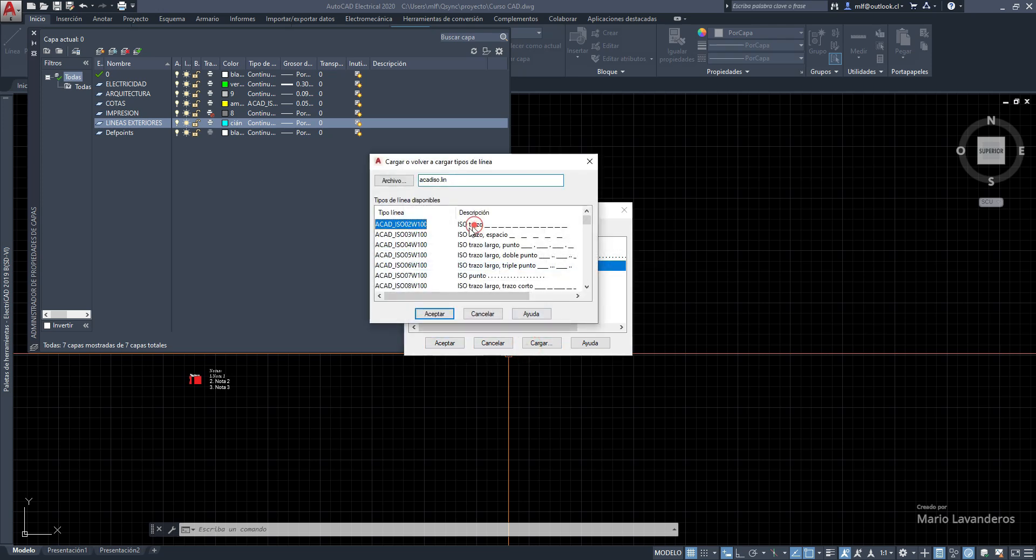
click(431, 314)
click(451, 257)
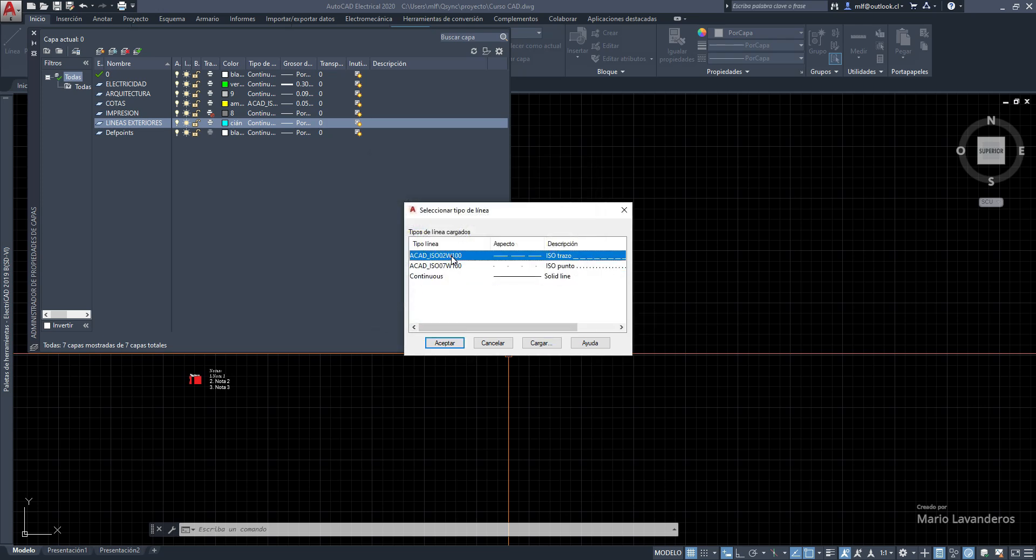
click(452, 341)
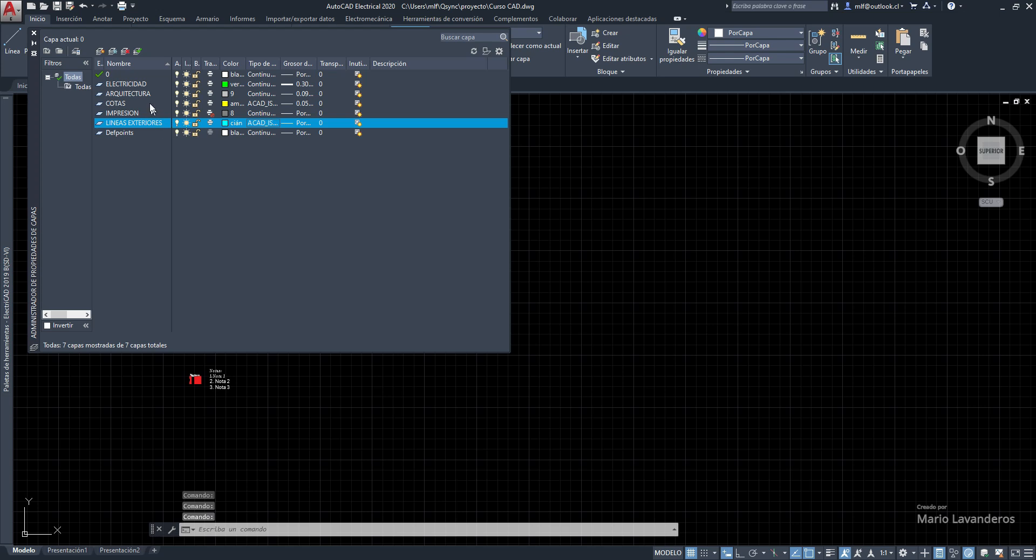
Add a new layer named TEXTOS based on the LINEAS EXTERIORES layer.
click(101, 52)
text(TE)
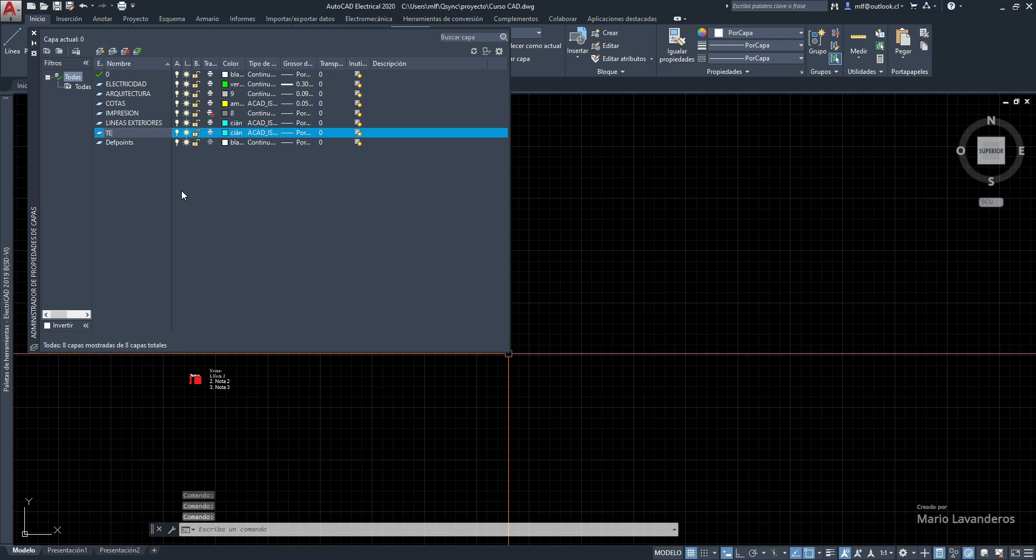
text(XTOS)
key(Return)
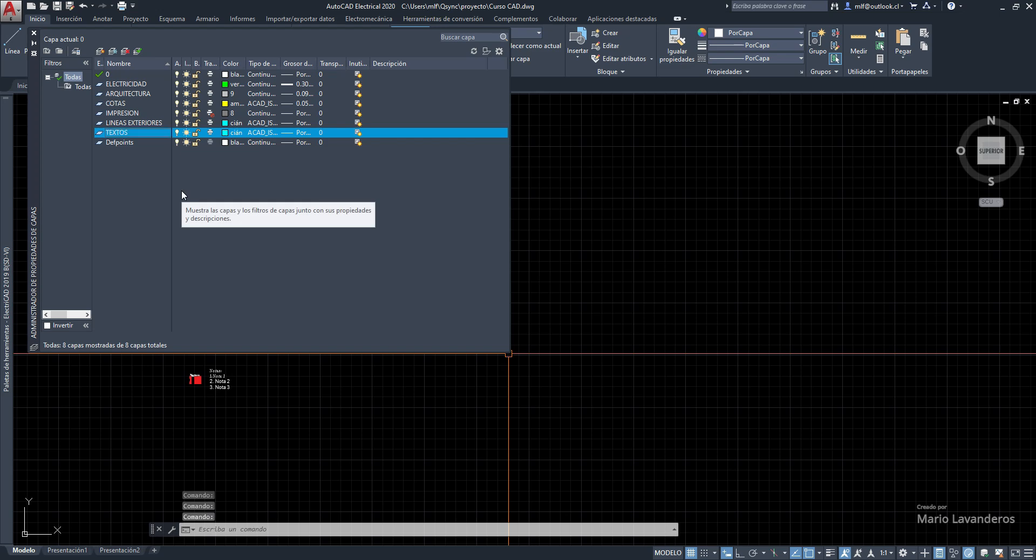
Set the TEXTOS layer's color to blue (azul).
click(234, 126)
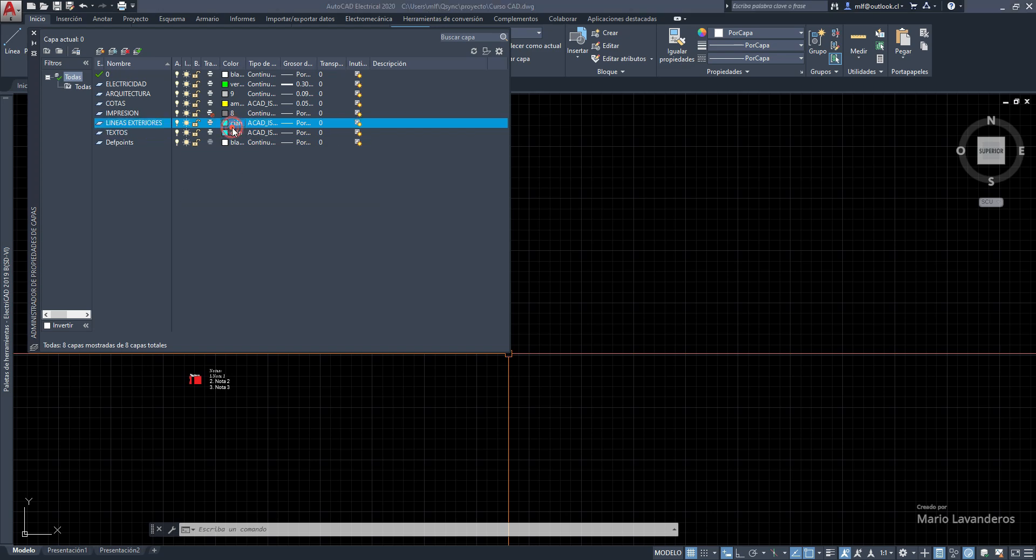
click(544, 369)
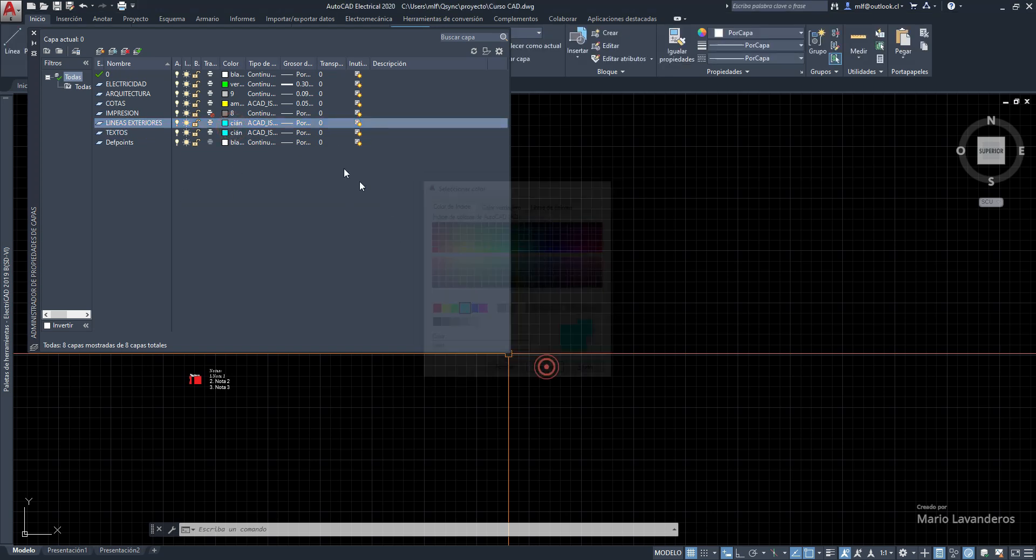
click(235, 132)
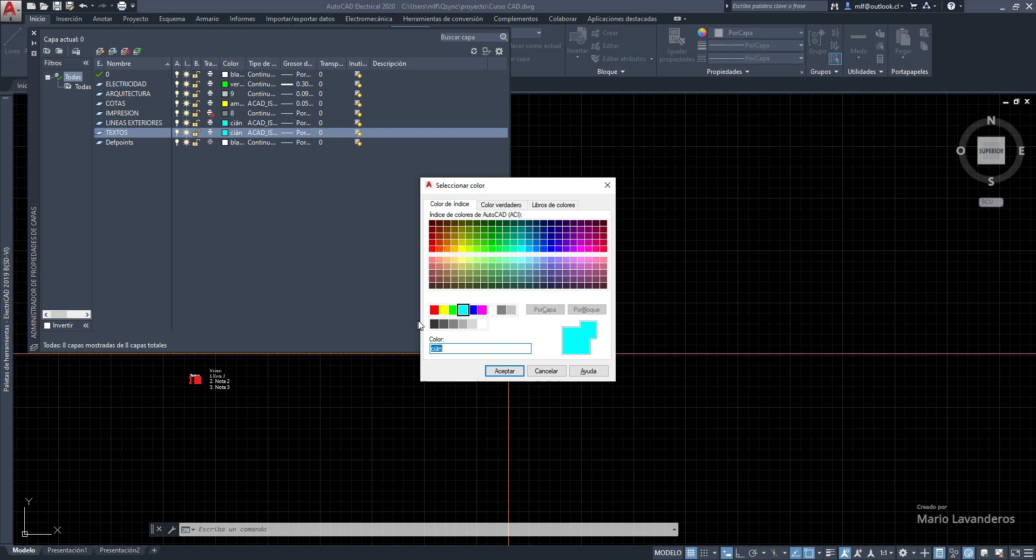
click(473, 309)
click(505, 370)
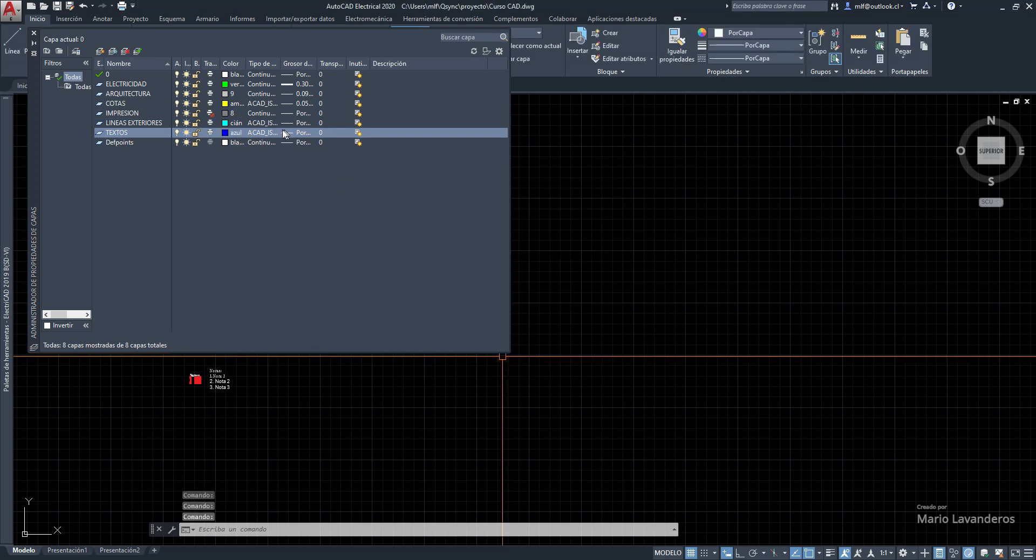
Set the TEXTOS layer's linetype to Continuous and its lineweight to 0.15 mm.
click(270, 133)
click(440, 277)
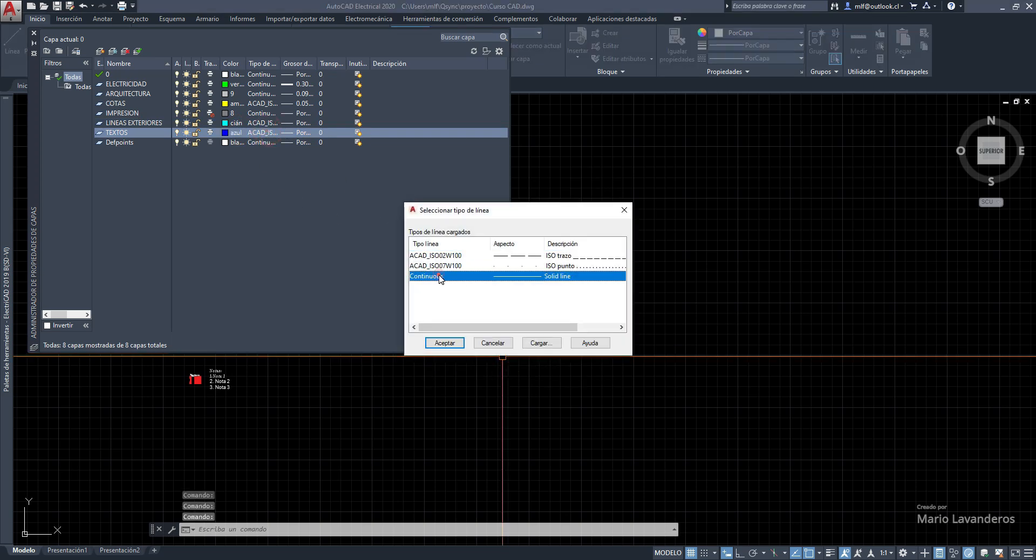
click(444, 342)
click(309, 133)
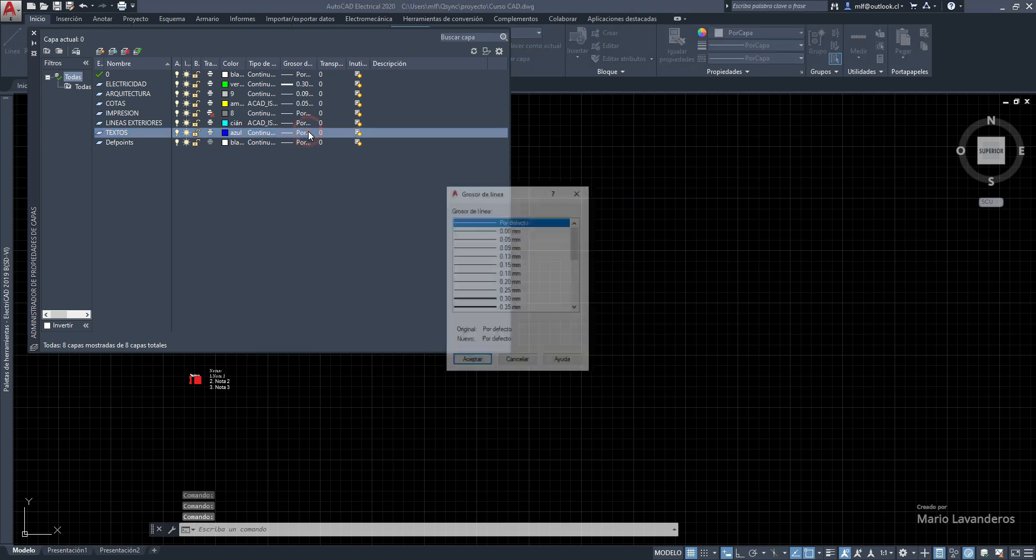
click(509, 264)
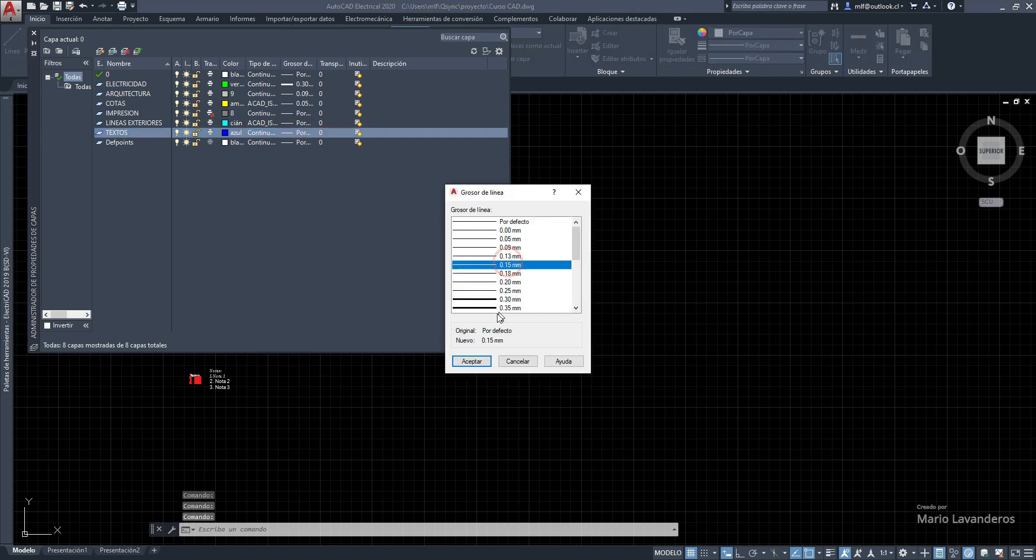
click(471, 360)
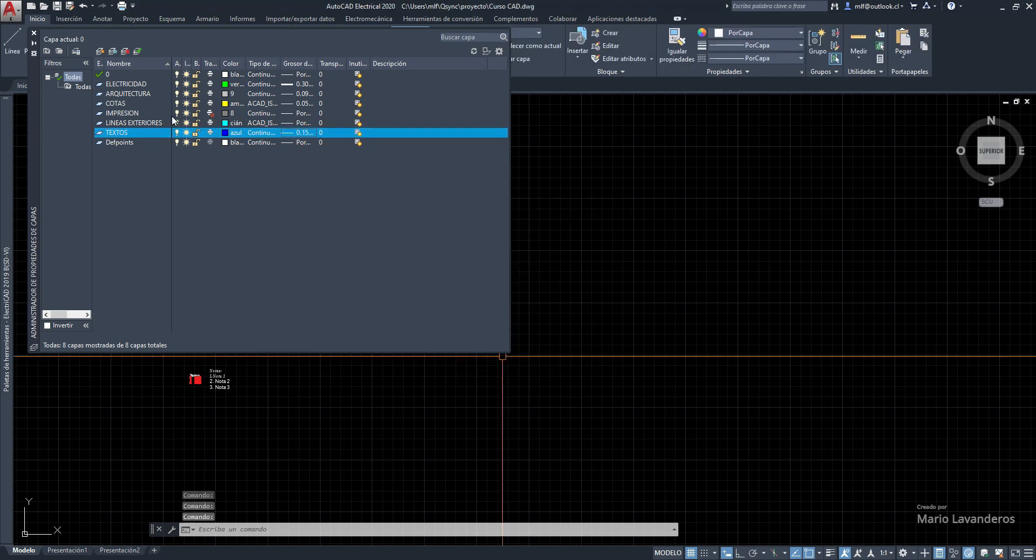
Set the LINEAS EXTERIORES layer's lineweight to 0.35 mm.
click(141, 122)
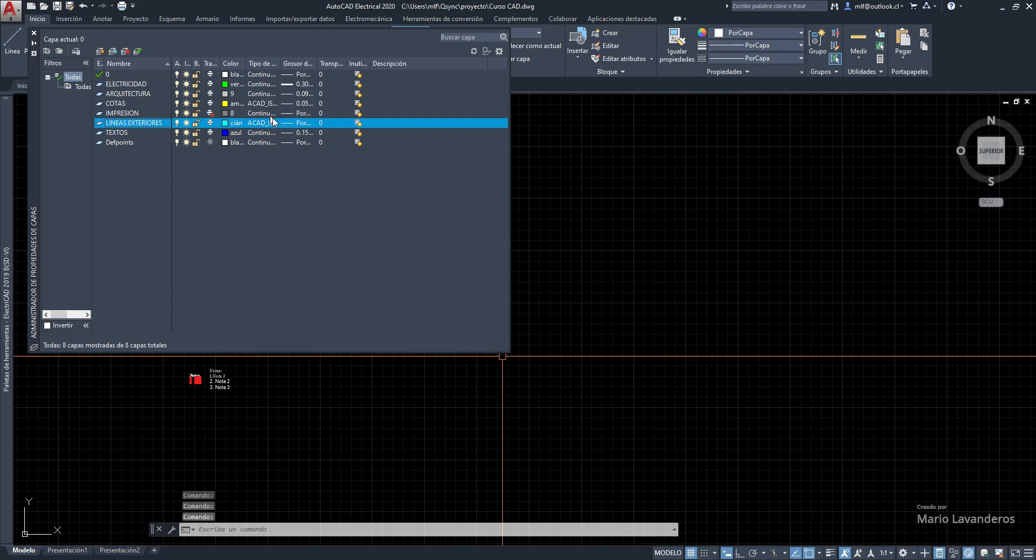
click(302, 123)
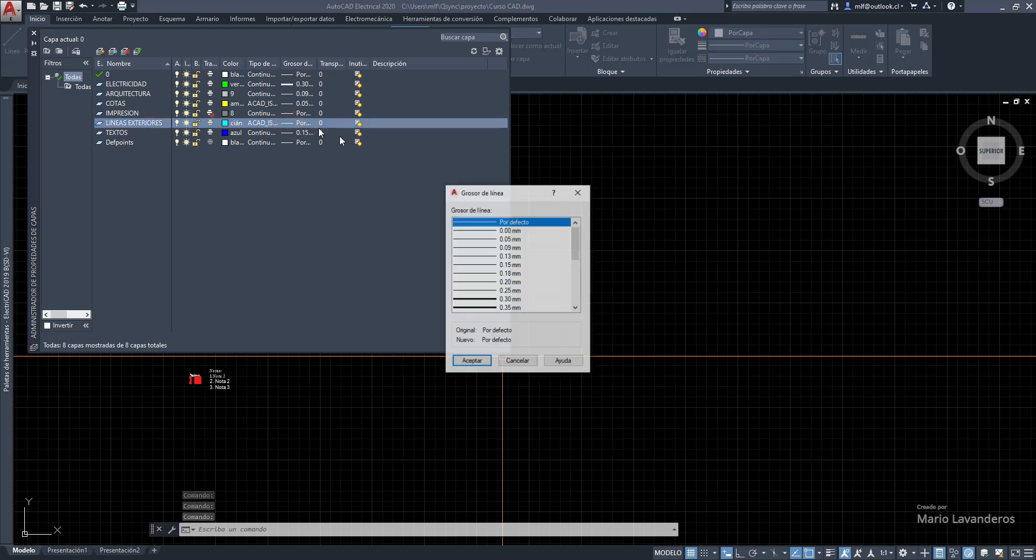
click(503, 307)
click(471, 361)
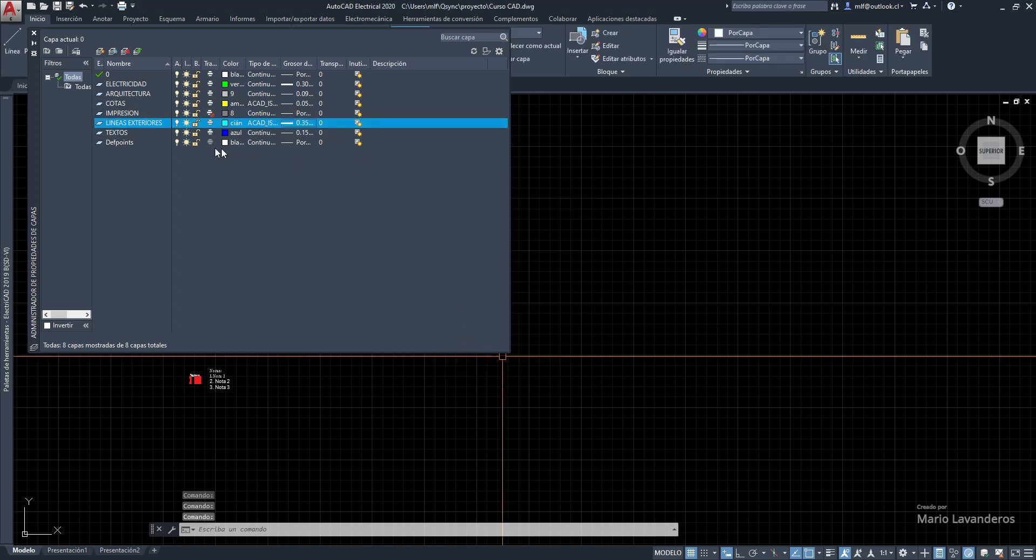
Add two new layers named FORMATOS and DETALLES based on the TEXTOS layer.
click(131, 134)
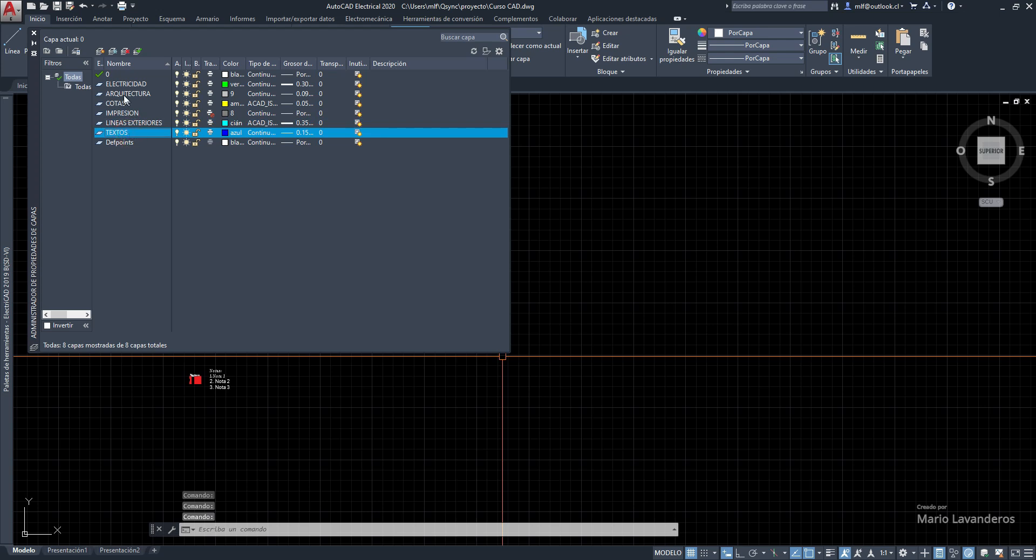
click(100, 52)
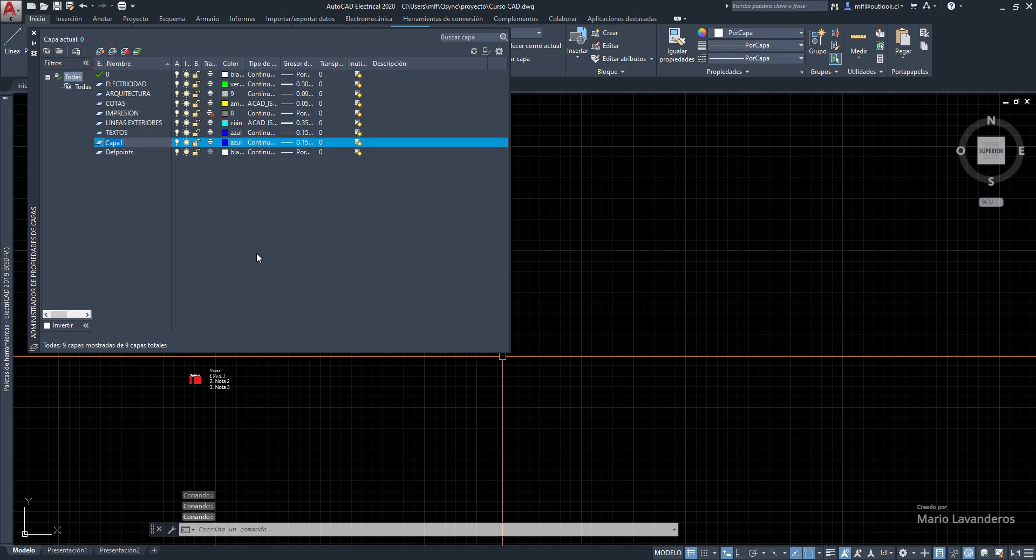
text(FORMATOS)
key(Return)
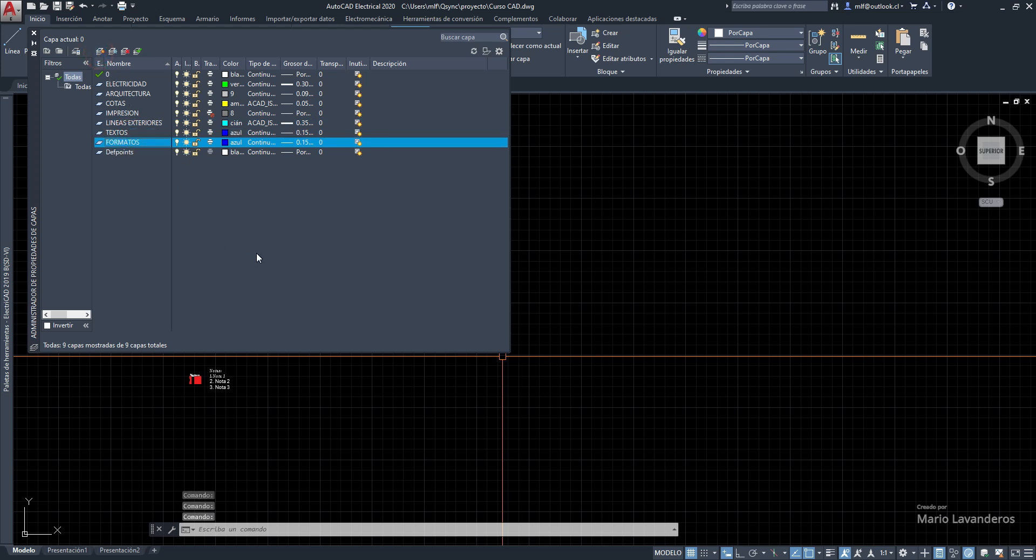
click(100, 52)
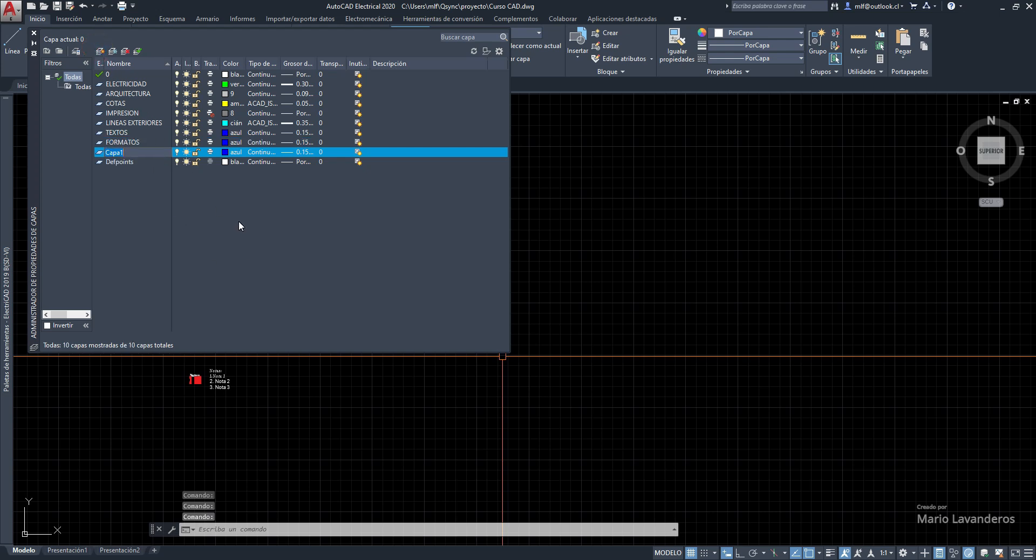
text(DETALLES)
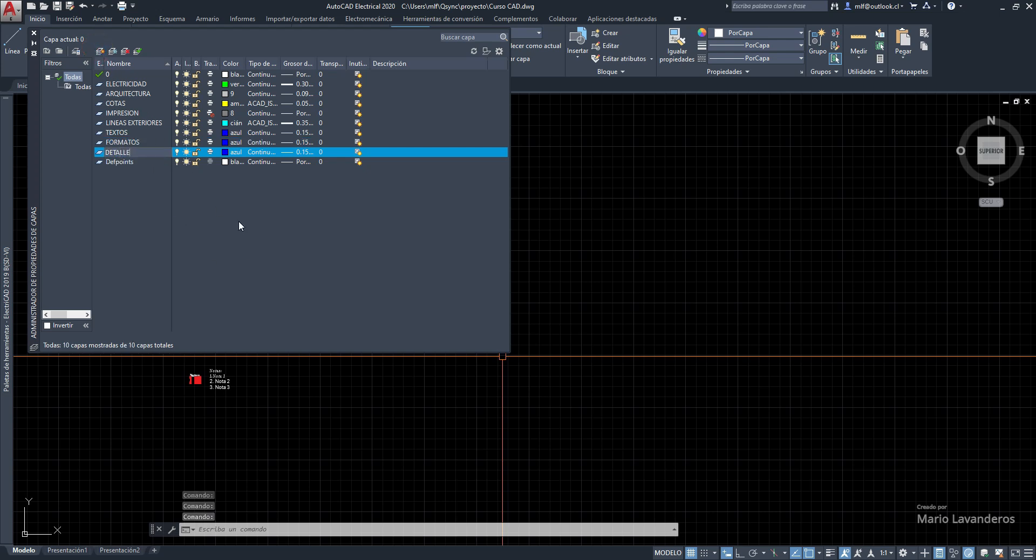
key(Return)
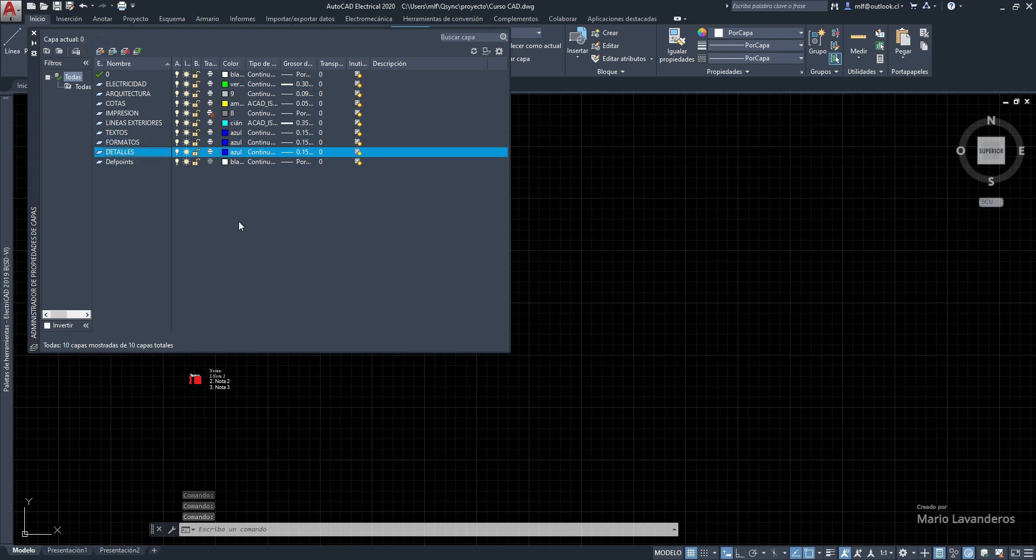
Set the FORMATOS layer's color to red (rojo) and its lineweight to 0.30 mm.
click(229, 144)
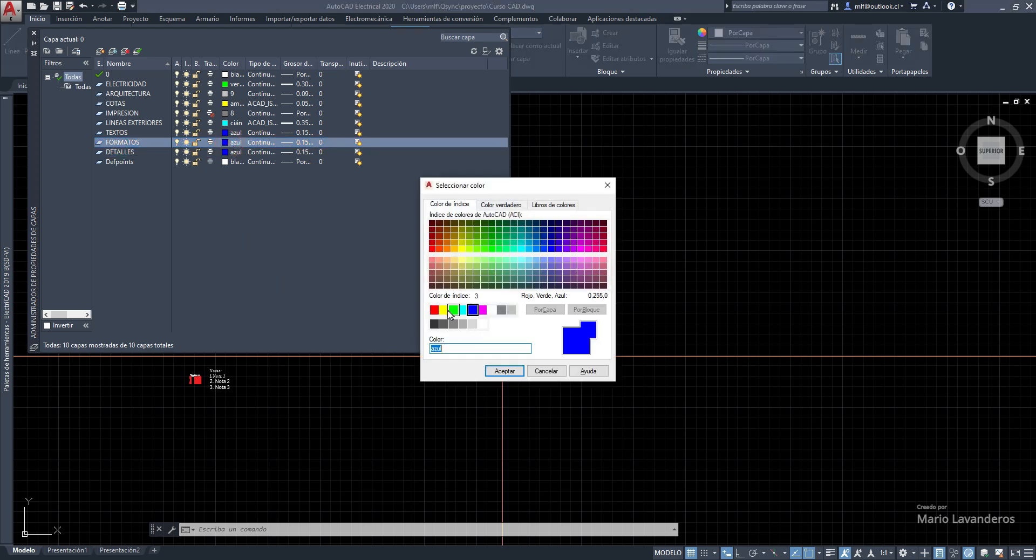
click(433, 309)
click(505, 371)
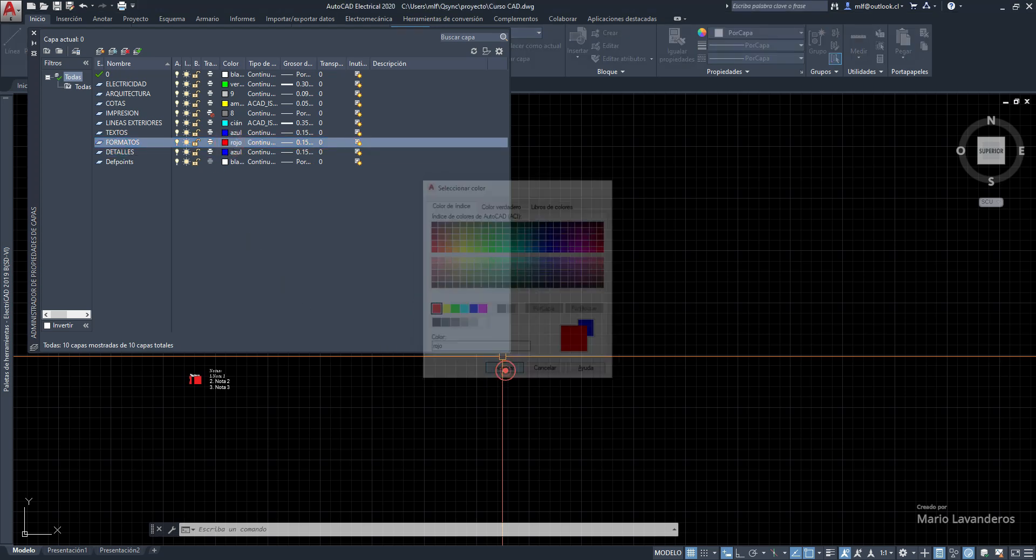
click(304, 142)
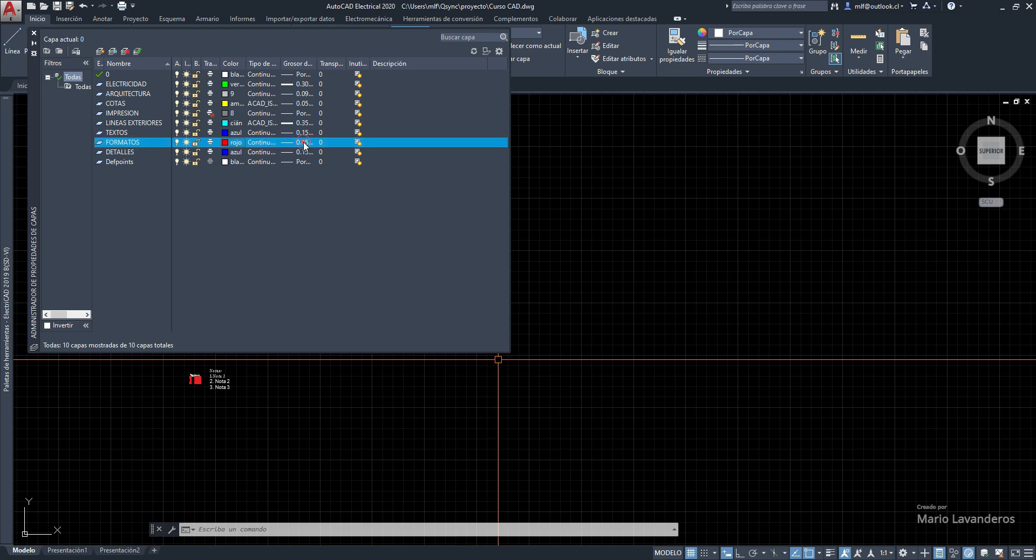
click(515, 300)
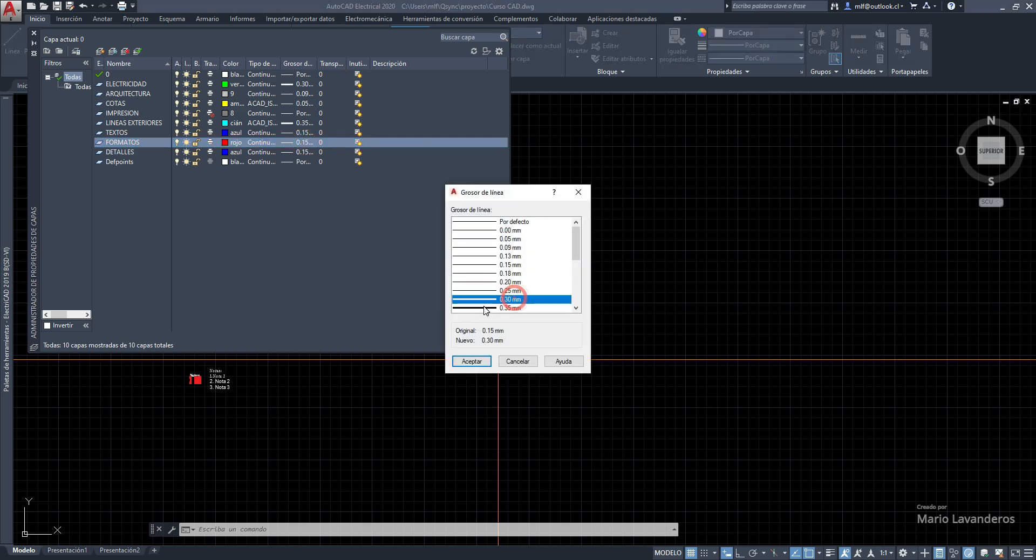
click(470, 361)
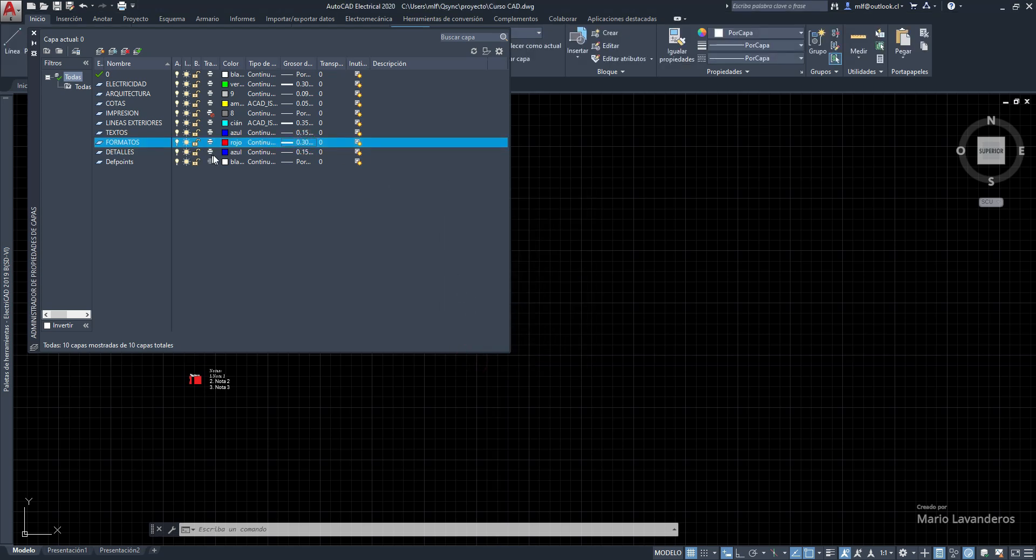
Set the DETALLES layer's color to magenta and its lineweight to 0.20 mm.
click(228, 153)
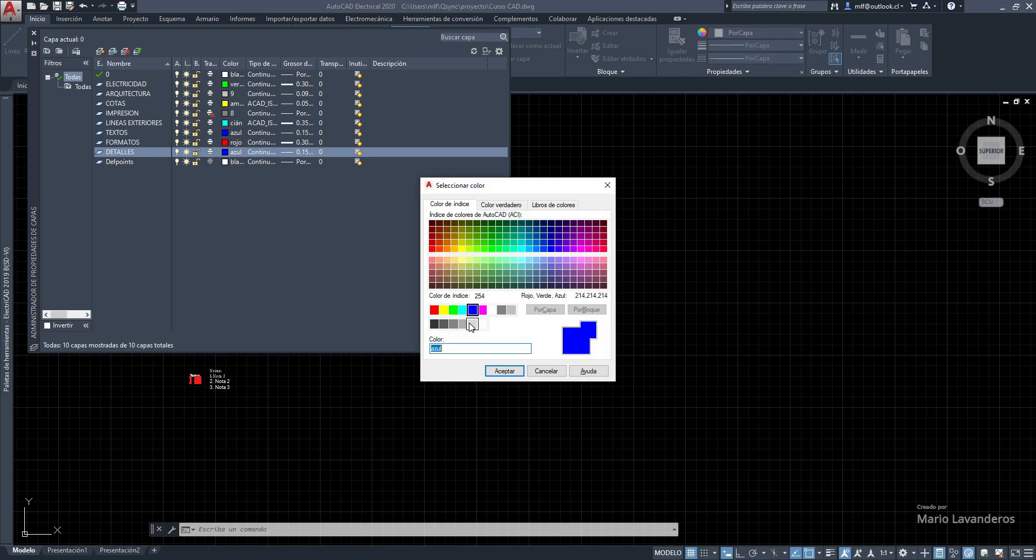
click(482, 310)
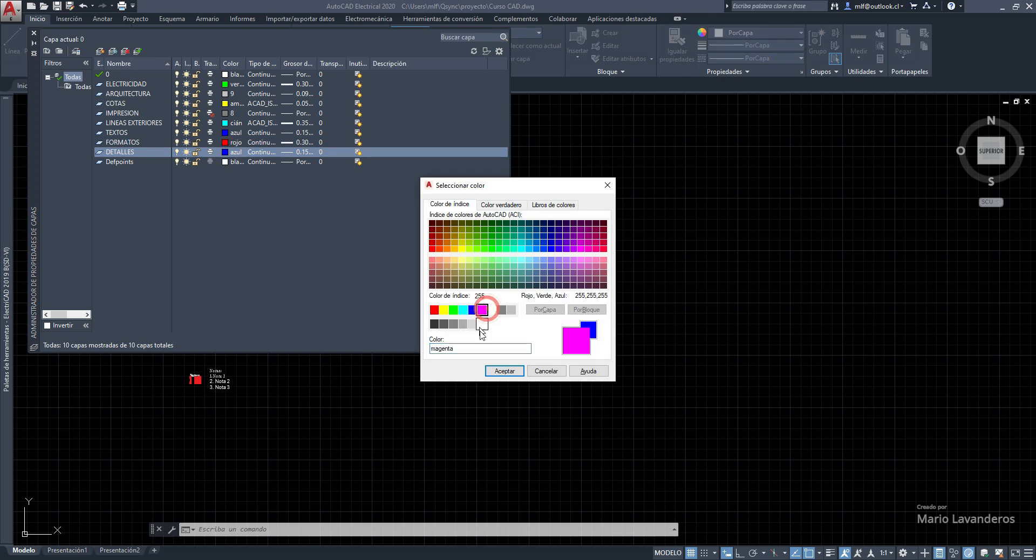
click(507, 370)
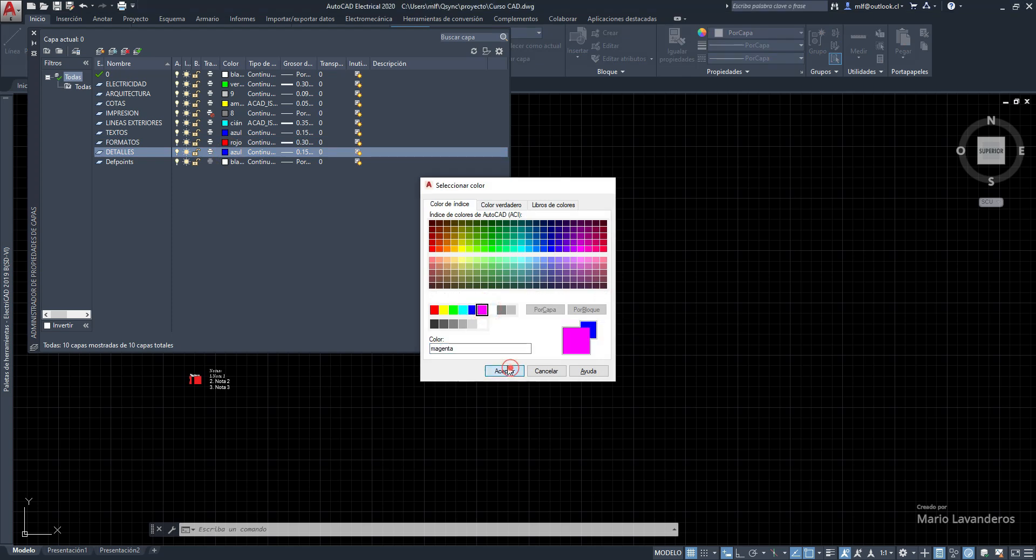
click(300, 151)
click(515, 282)
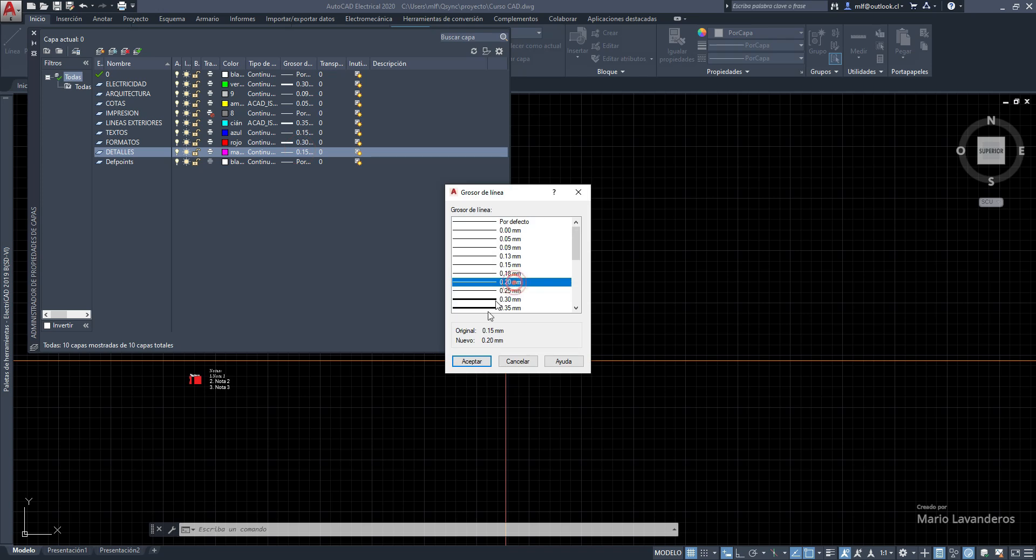
click(471, 361)
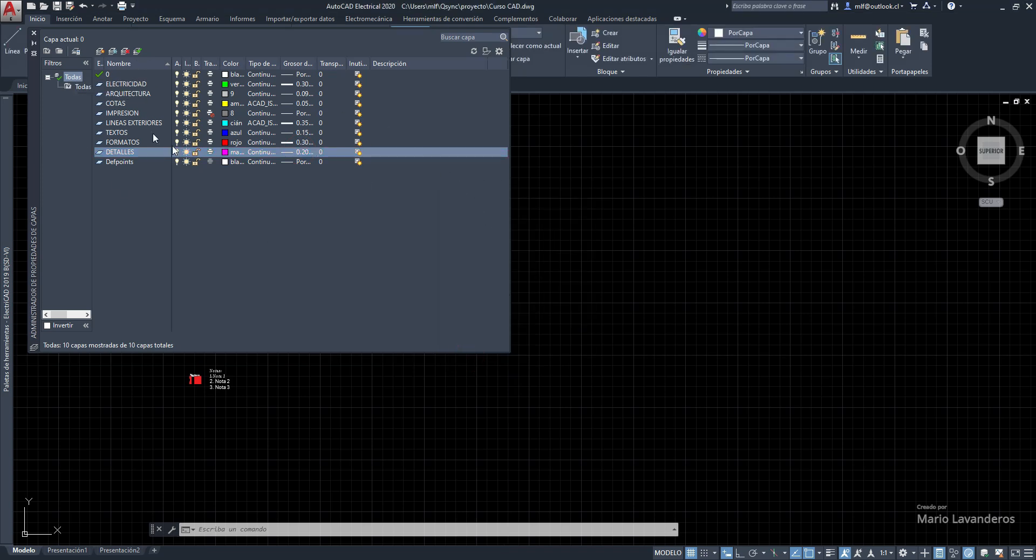
Close the layer properties manager and check the list of layers available for drawing.
click(34, 35)
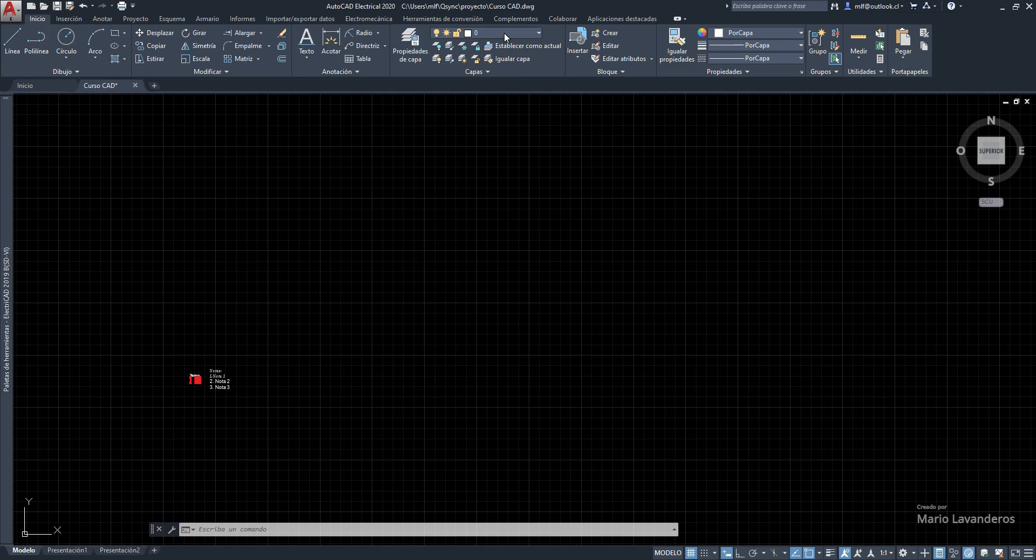
click(503, 33)
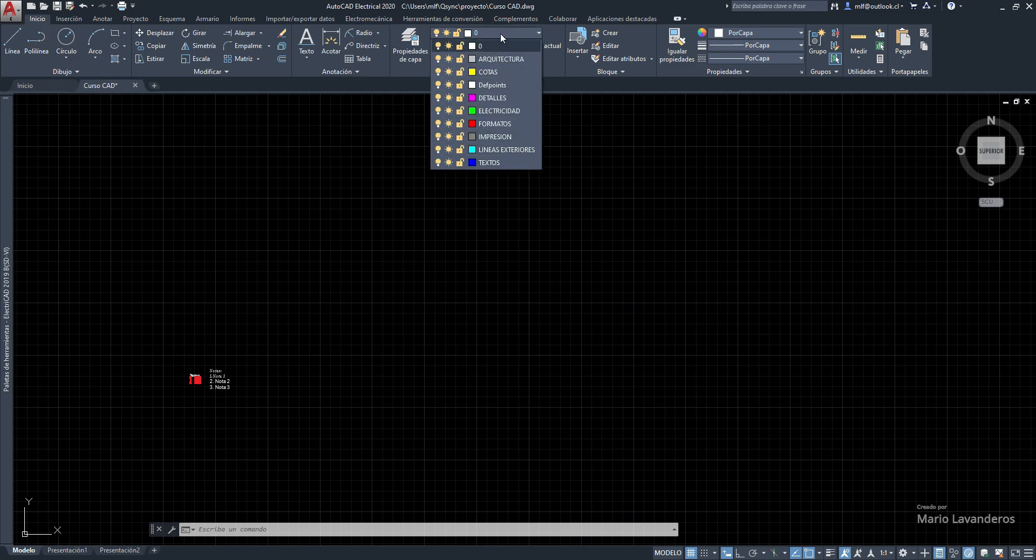
click(500, 33)
Create a layer group filter named CAPAS ELECTRICAS under Todas in the layer properties manager.
click(410, 40)
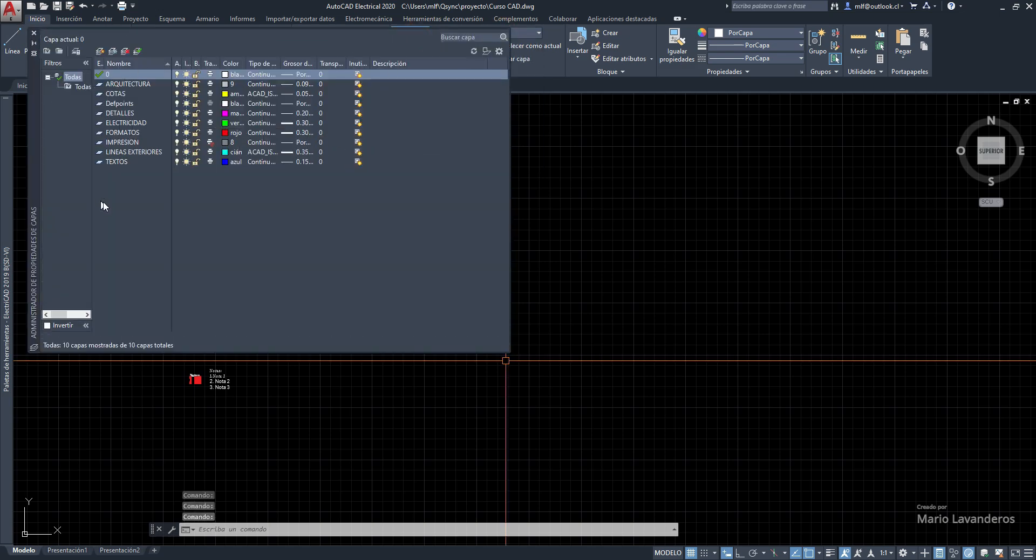
right_click(69, 79)
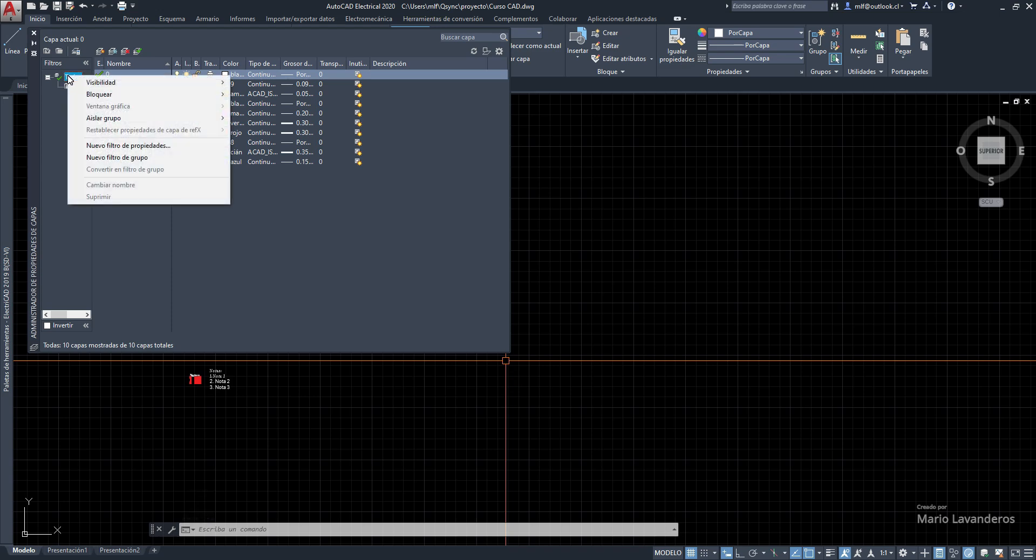
click(148, 157)
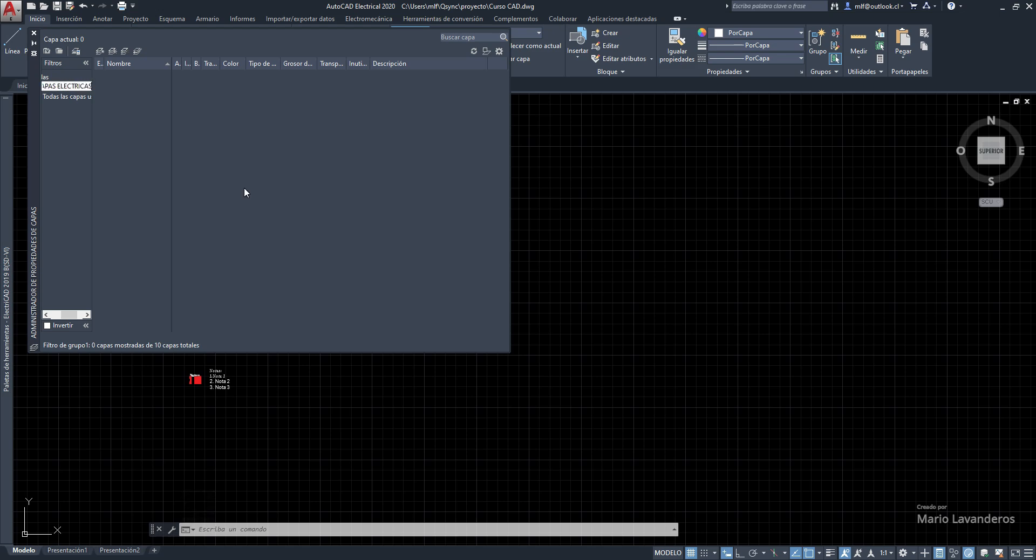
text(CAPAS ELECTRICAS)
key(Return)
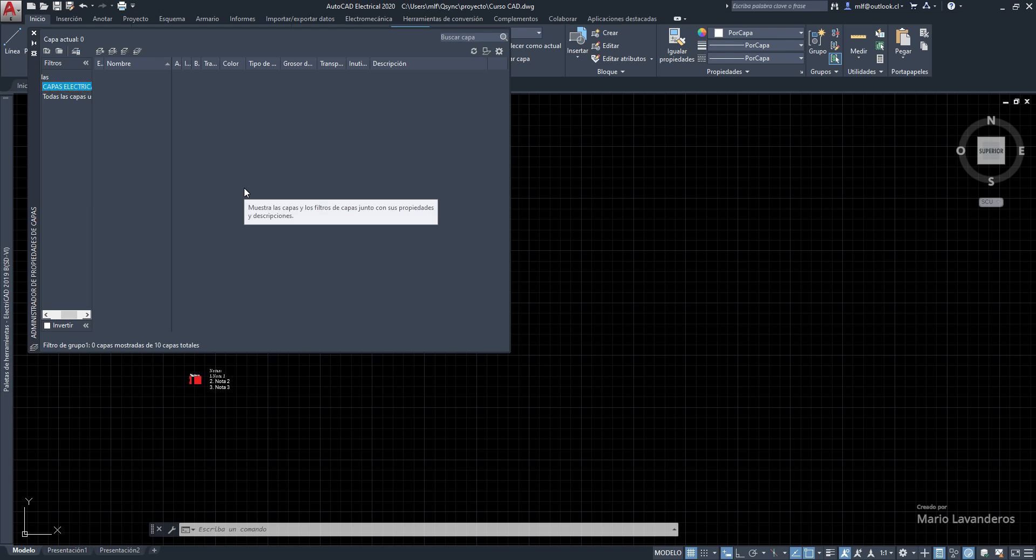
Add all layers from ARQUITECTURA through TEXTOS to the CAPAS ELECTRICAS group filter and show that filter's contents.
click(45, 76)
click(125, 158)
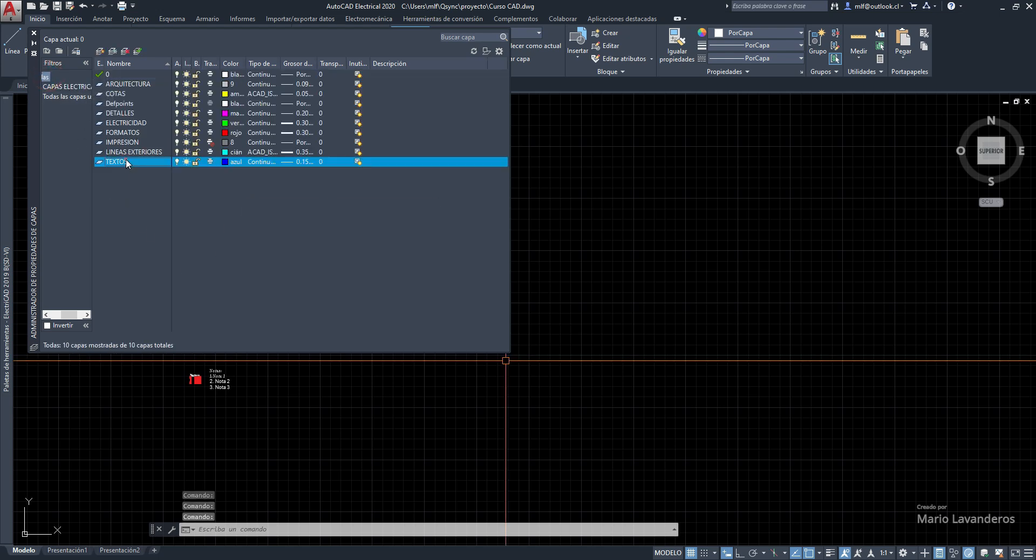
shift+click(118, 85)
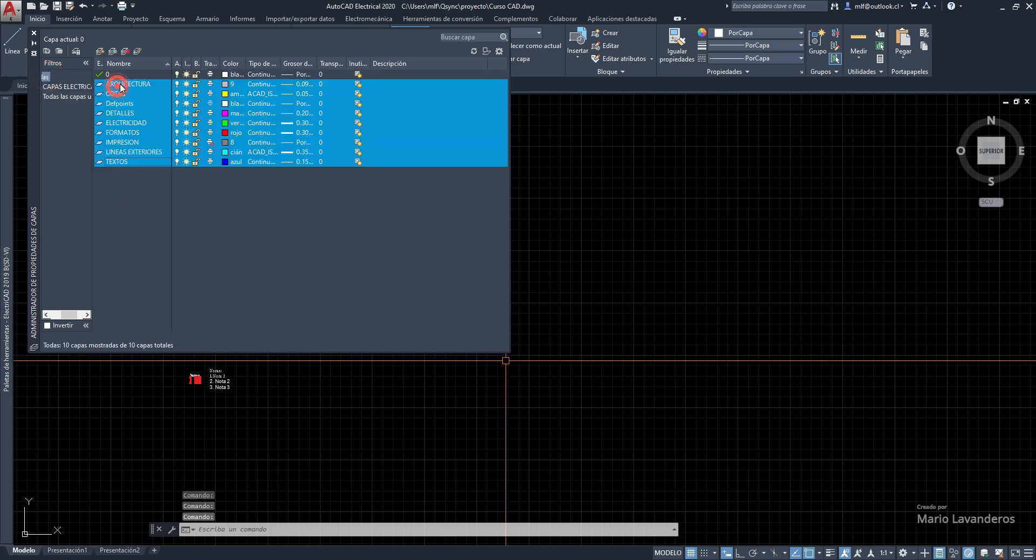
drag(71, 90, 68, 88)
click(66, 86)
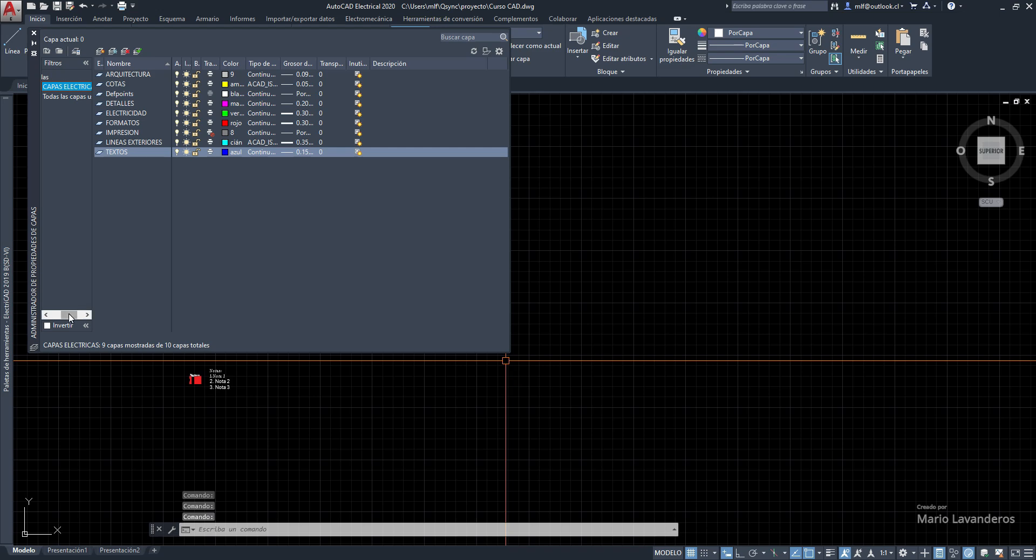
drag(69, 316, 47, 316)
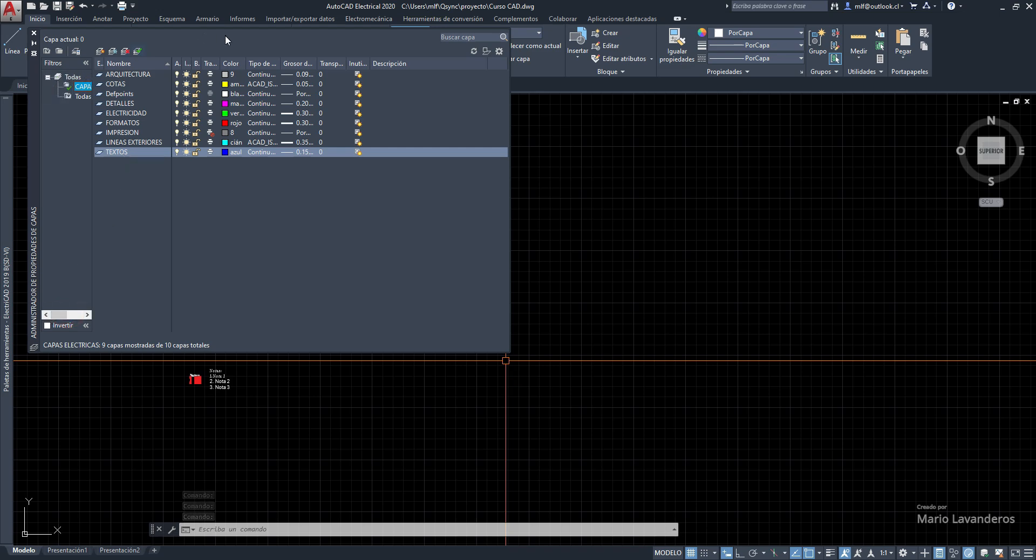
Create a second layer group filter named CAPAS ARQU under Todas.
right_click(71, 78)
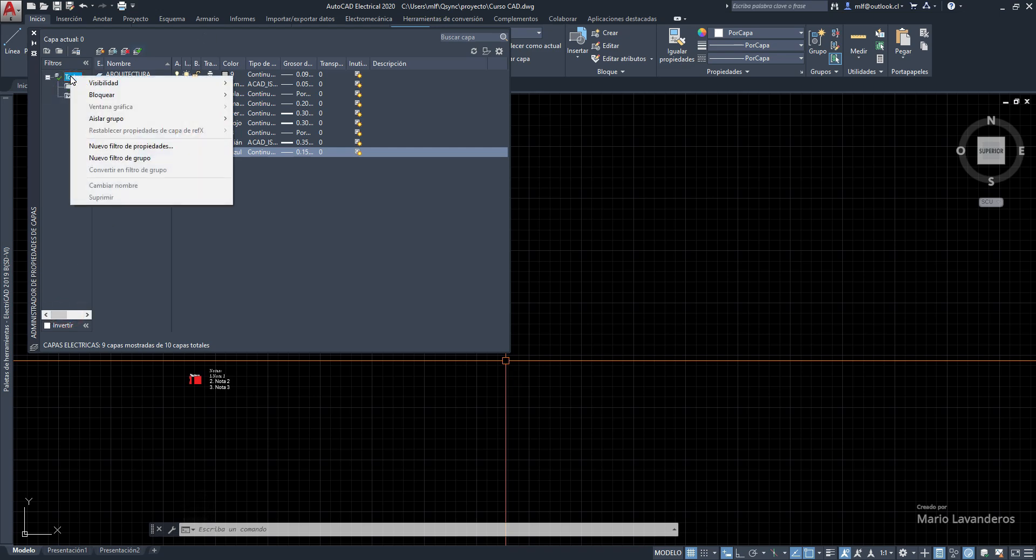
click(127, 158)
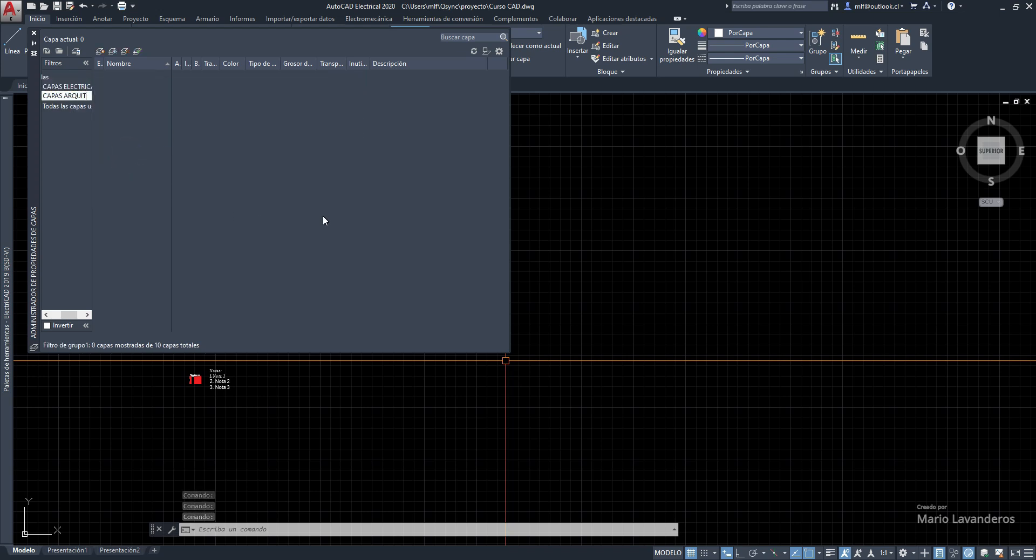
text(CAPAS ARQU)
key(Return)
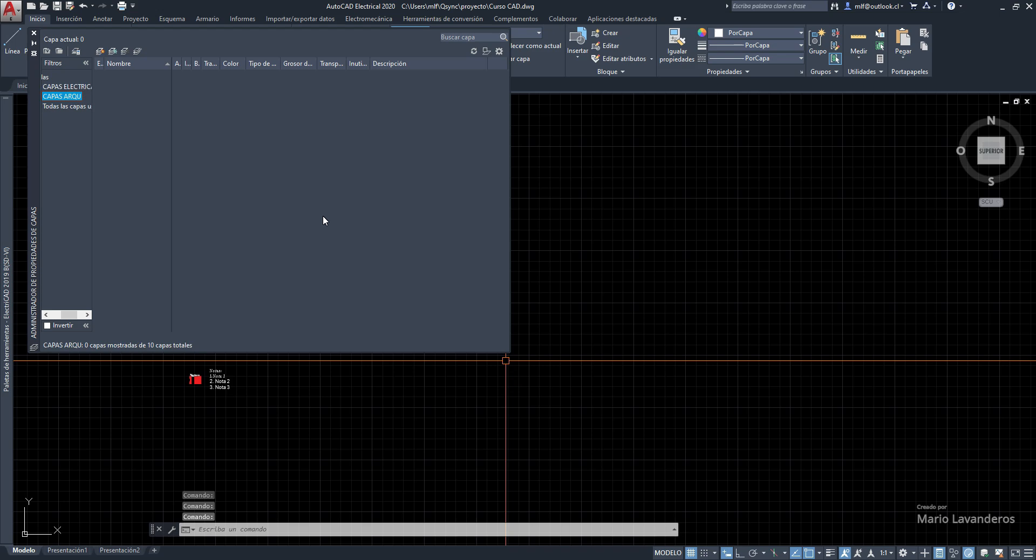
drag(66, 316, 47, 318)
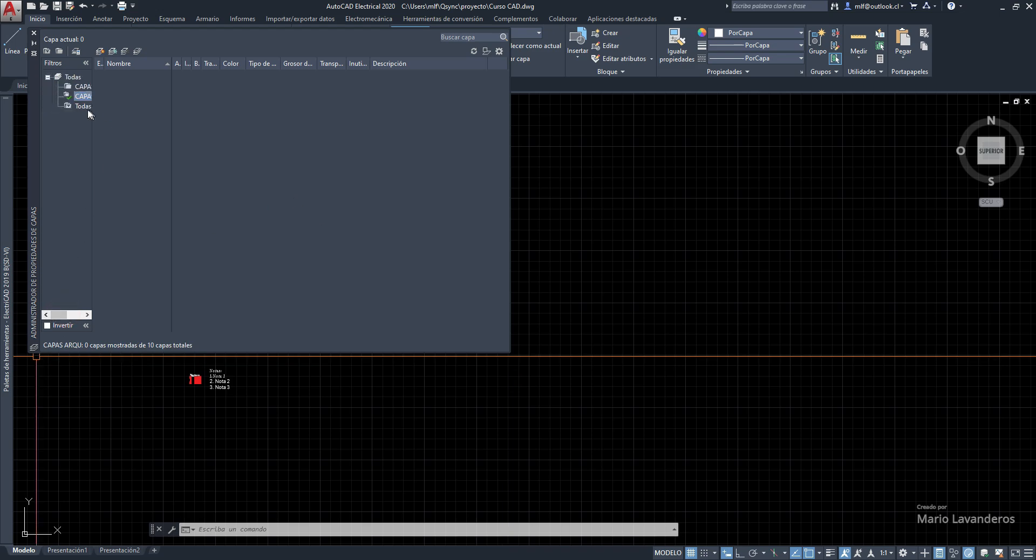
Close the layer properties manager and review the layer list with the CAPAS ARQU filter active.
click(34, 33)
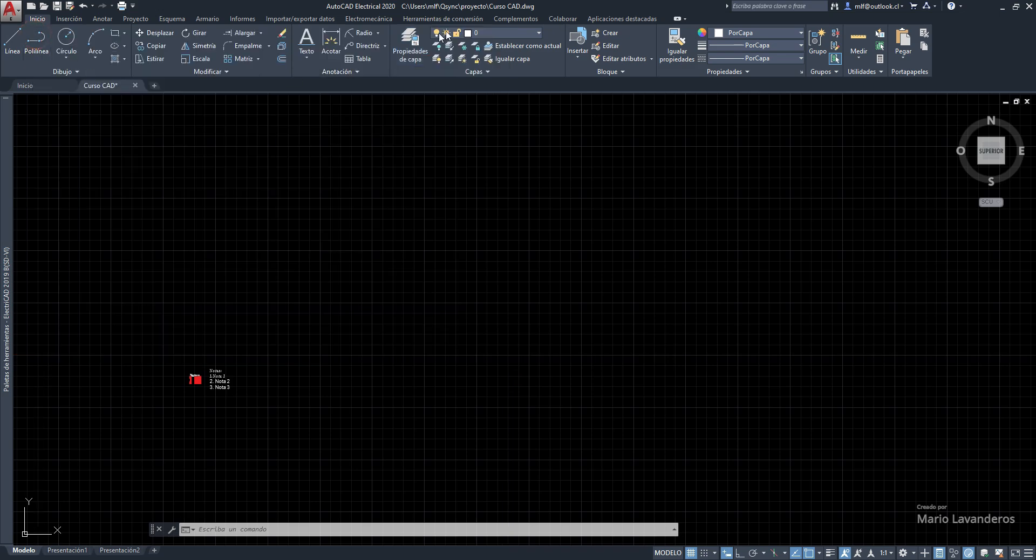
click(520, 33)
click(520, 33)
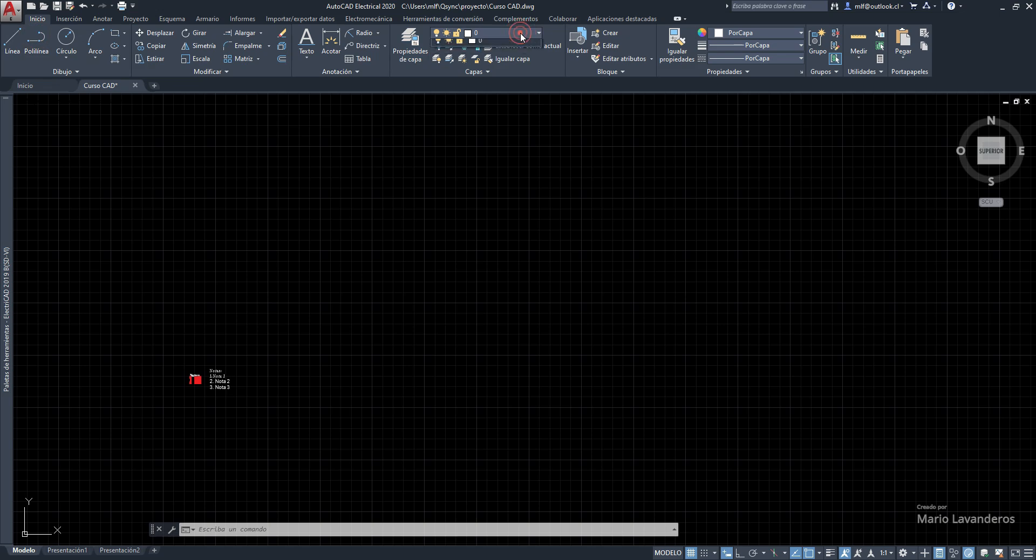
Switch the active group filter to CAPAS ELECTRICAS, close the layer properties manager, and review the layer list.
click(410, 42)
click(86, 86)
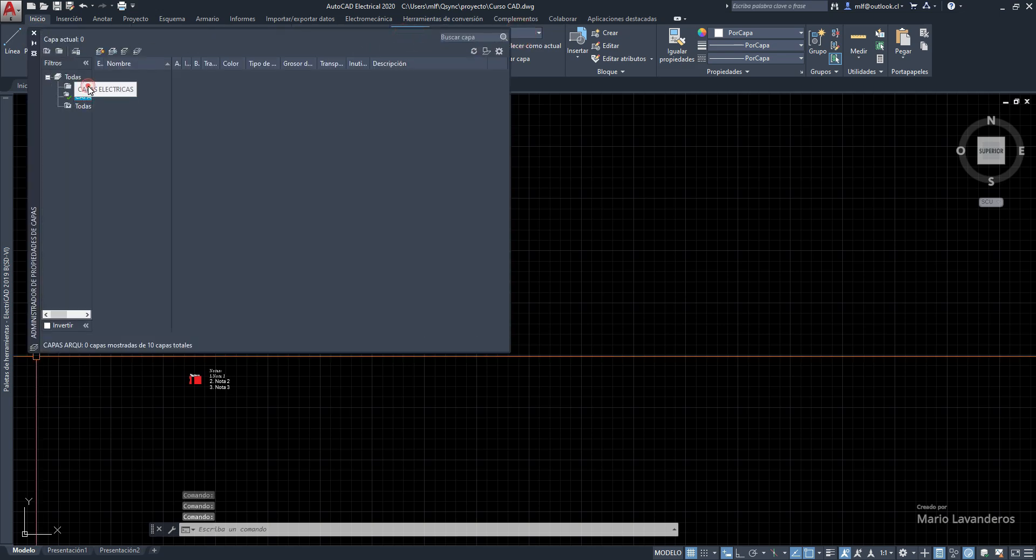
click(34, 33)
click(511, 34)
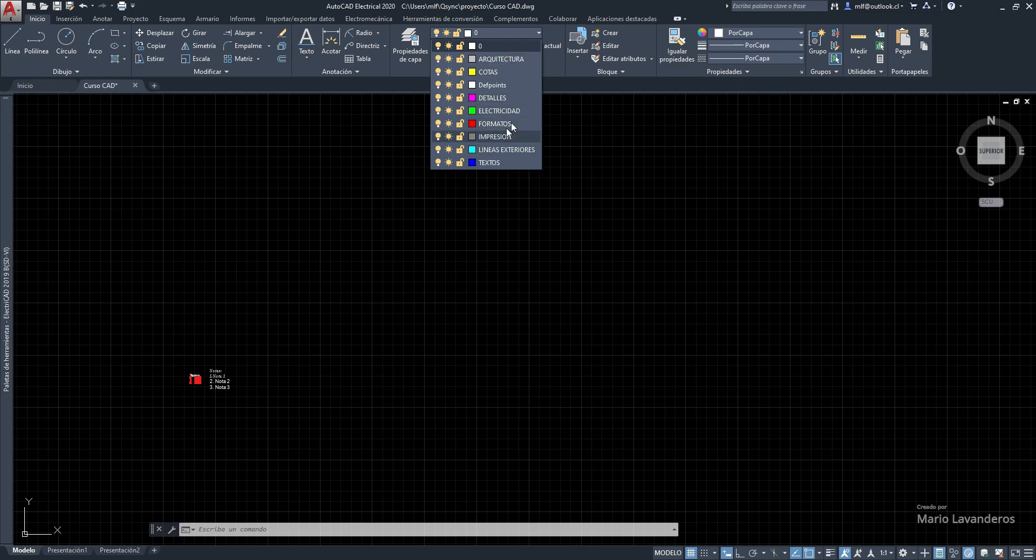
click(524, 32)
key(Escape)
Draw two separate single-segment polylines on layer 0, one nearly horizontal and one nearly vertical below its start.
middle_drag(299, 269, 345, 222)
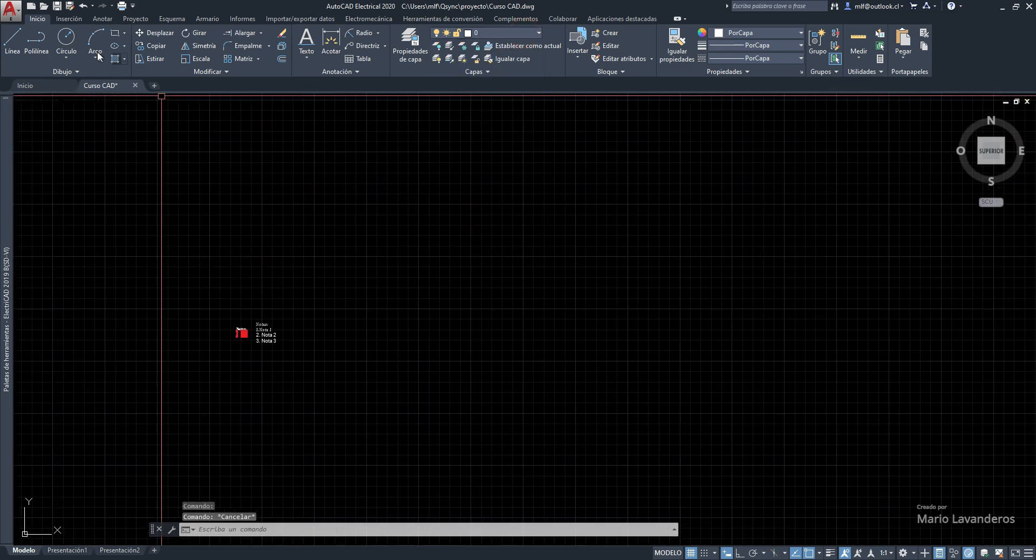
click(37, 37)
click(339, 221)
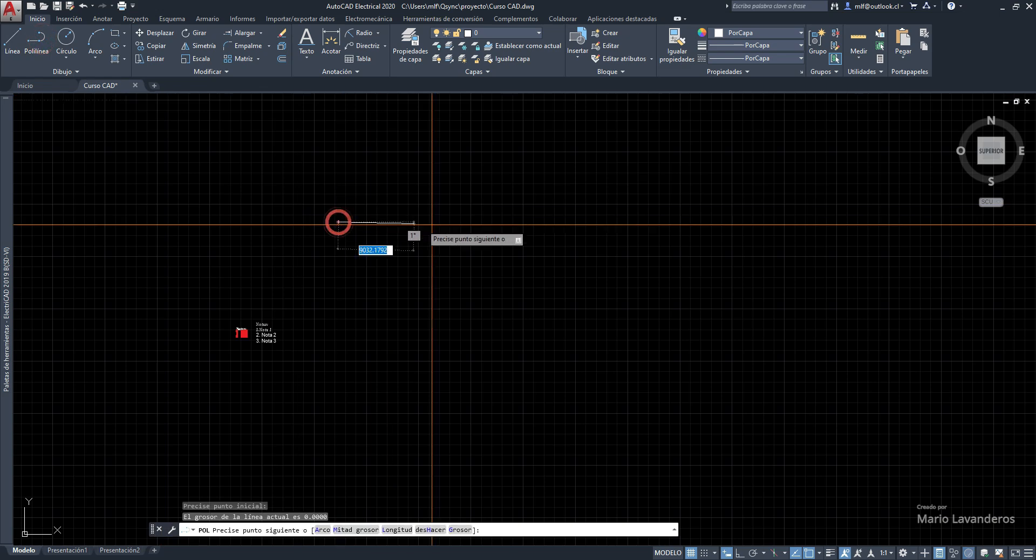
click(461, 225)
key(Escape)
right_click(353, 165)
click(367, 168)
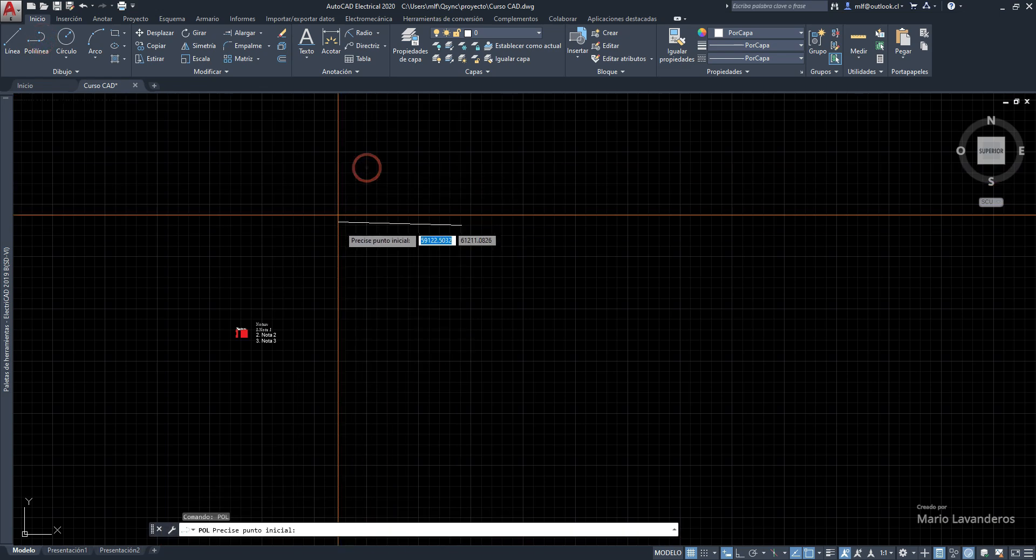
click(341, 232)
click(348, 292)
key(Escape)
Erase the two test polylines from the drawing.
middle_drag(298, 246, 254, 176)
scroll(270, 178, up, 4)
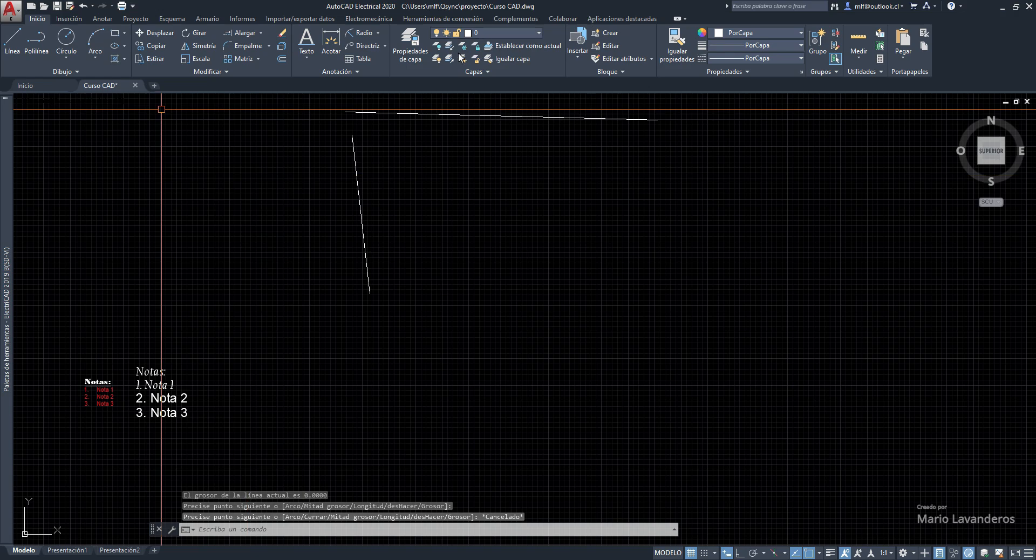
key(Escape)
middle_drag(452, 122, 405, 165)
click(445, 118)
click(205, 273)
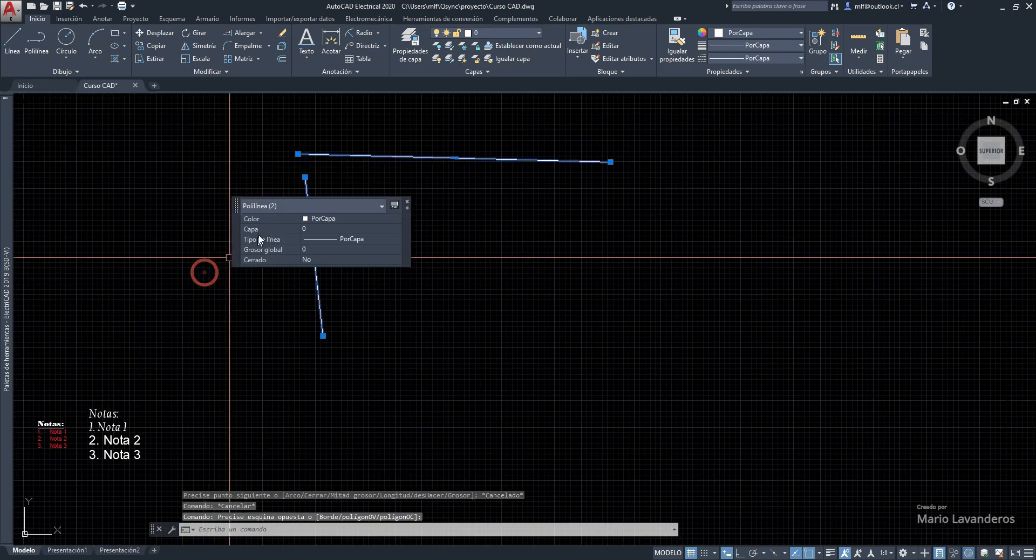
key(Delete)
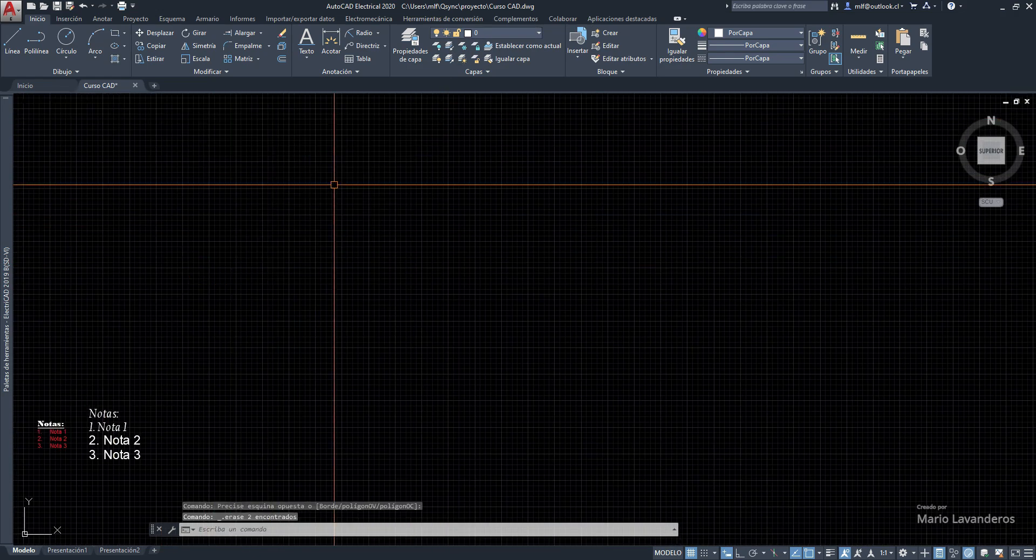
Make ARQUITECTURA the current layer and draw a wide rectangle in the empty area above the notes.
click(513, 31)
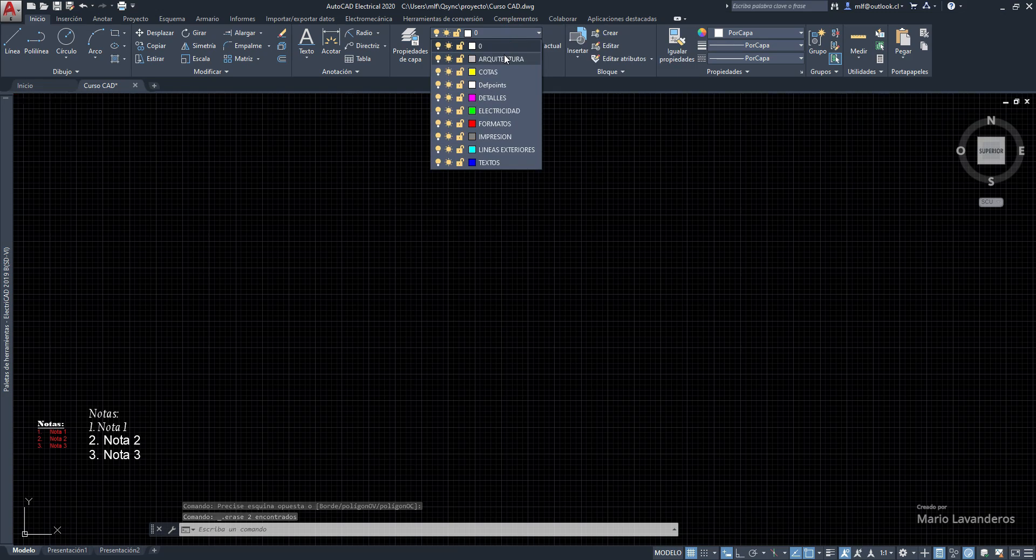
click(504, 59)
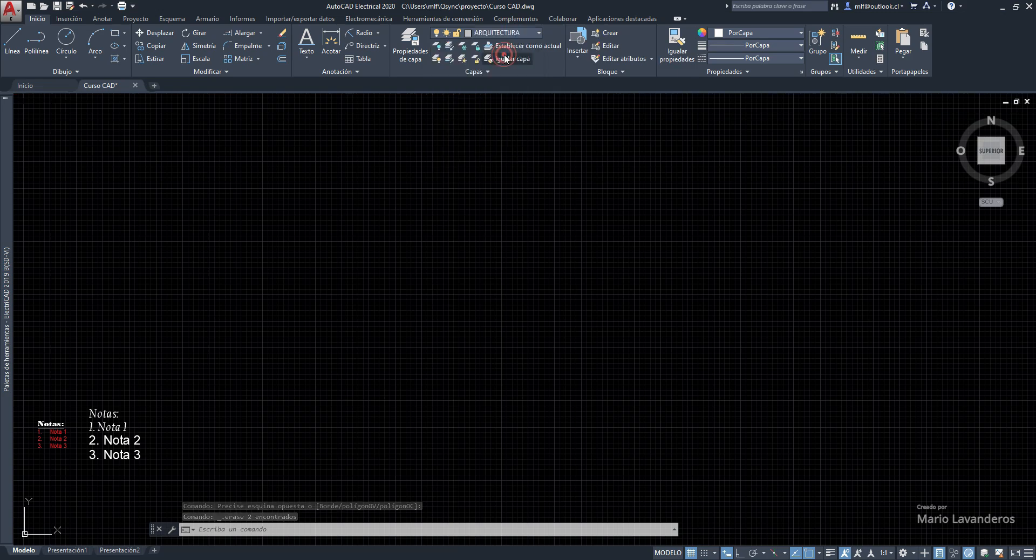
click(114, 36)
click(264, 171)
click(610, 311)
key(Escape)
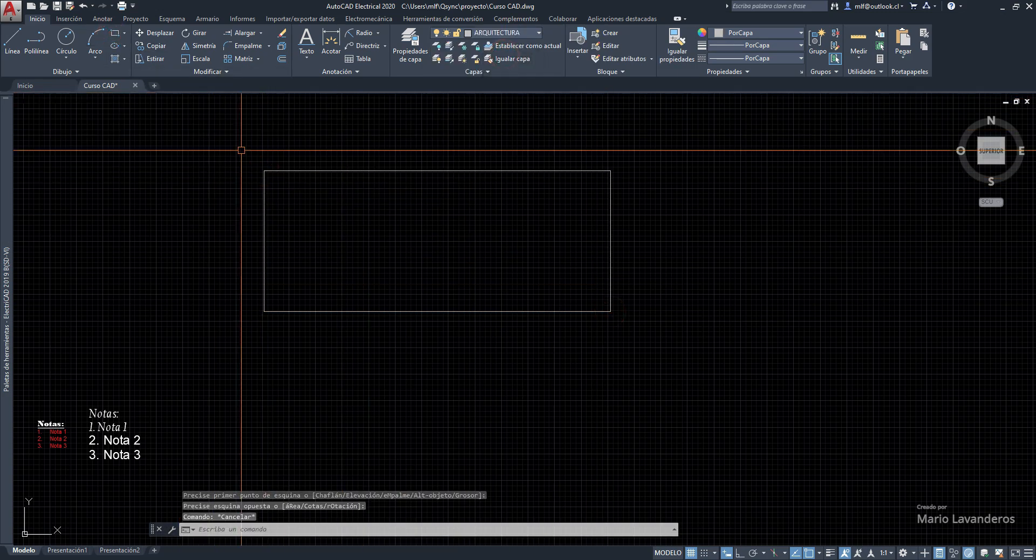
Draw two circles side by side in the rectangle's left half, a small one of radius about 693 and a larger one.
scroll(319, 201, up, 4)
mouse_move(320, 201)
middle_down()
mouse_move(159, 162)
mouse_move(276, 190)
middle_up()
scroll(215, 168, down, 2)
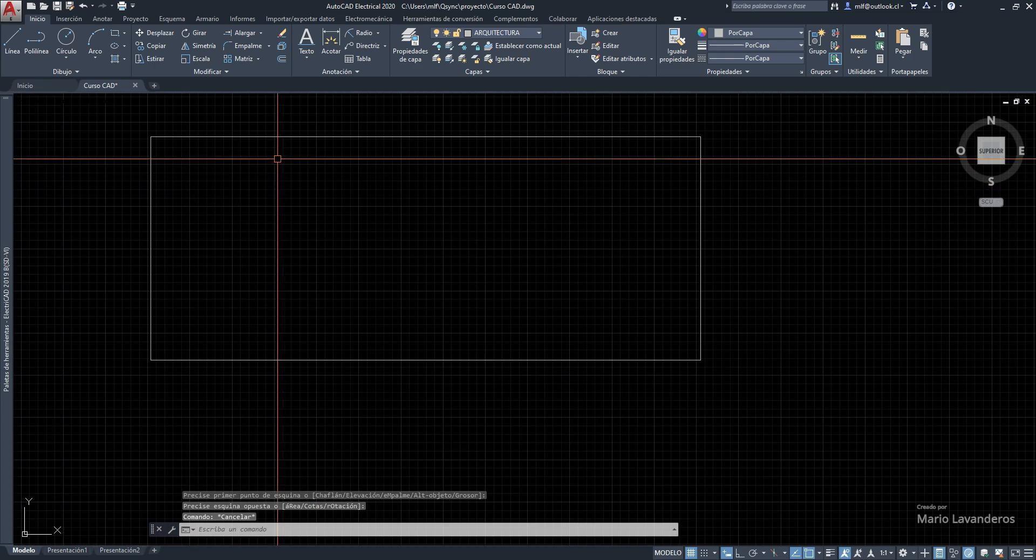
click(60, 37)
click(215, 229)
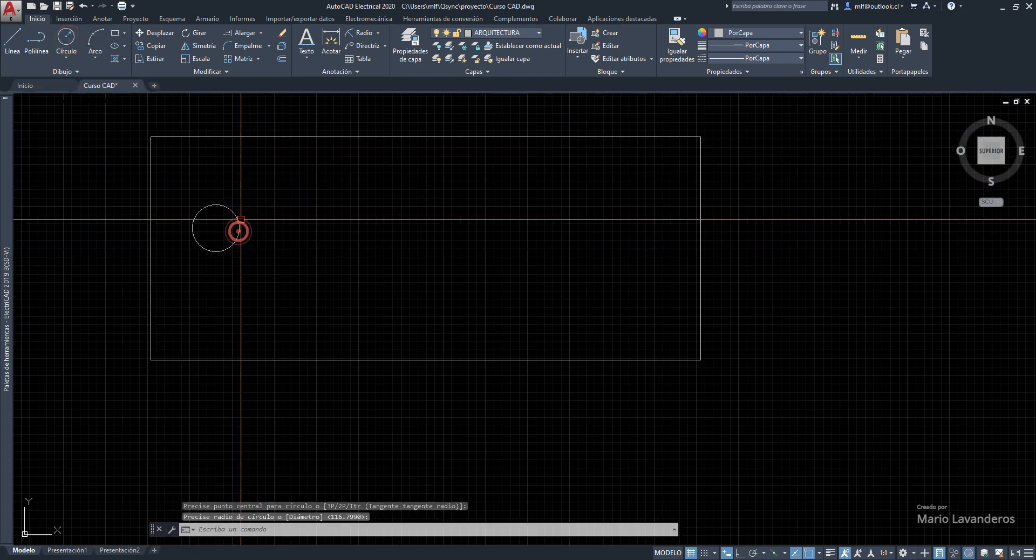
click(241, 219)
click(66, 37)
click(360, 220)
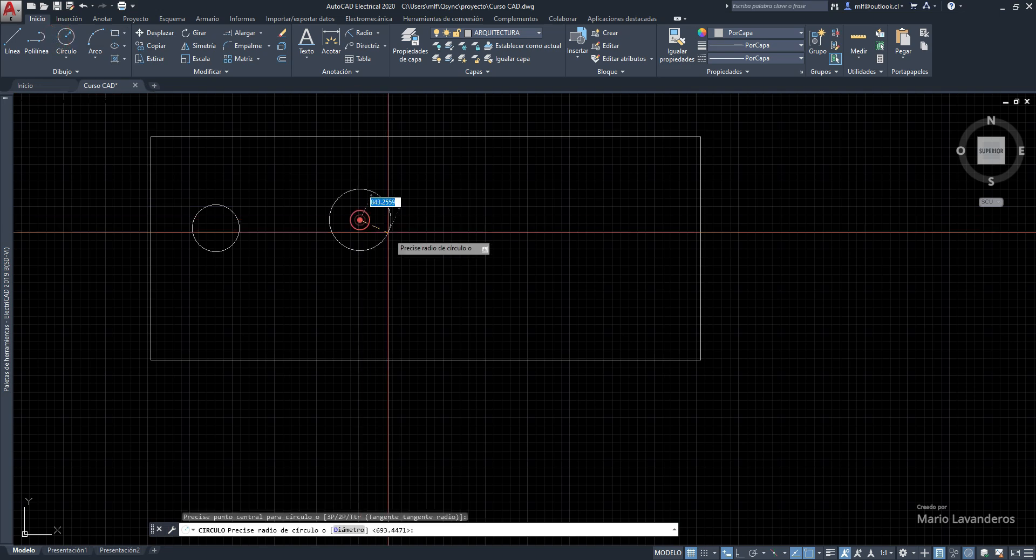
click(397, 231)
click(36, 37)
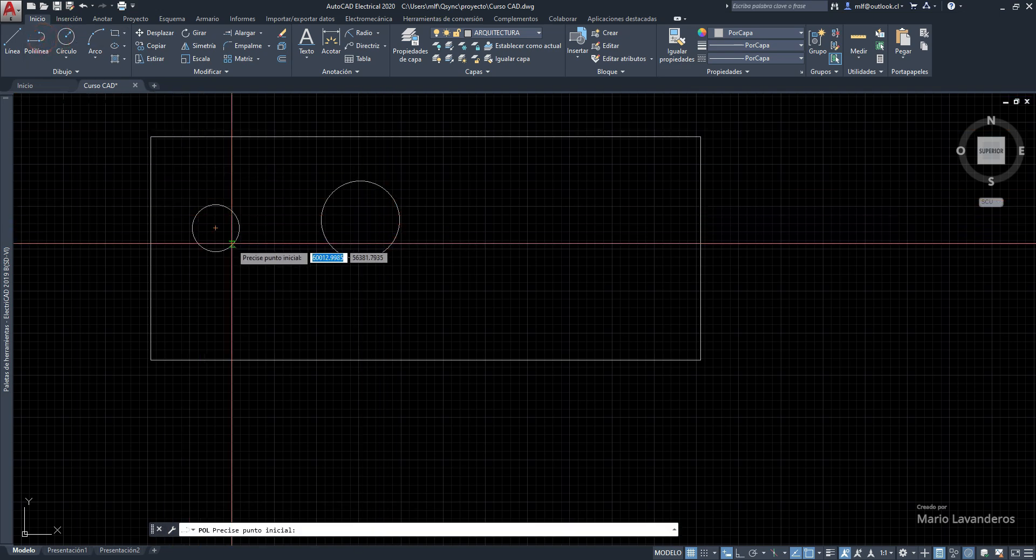
click(215, 228)
text(A)
key(Return)
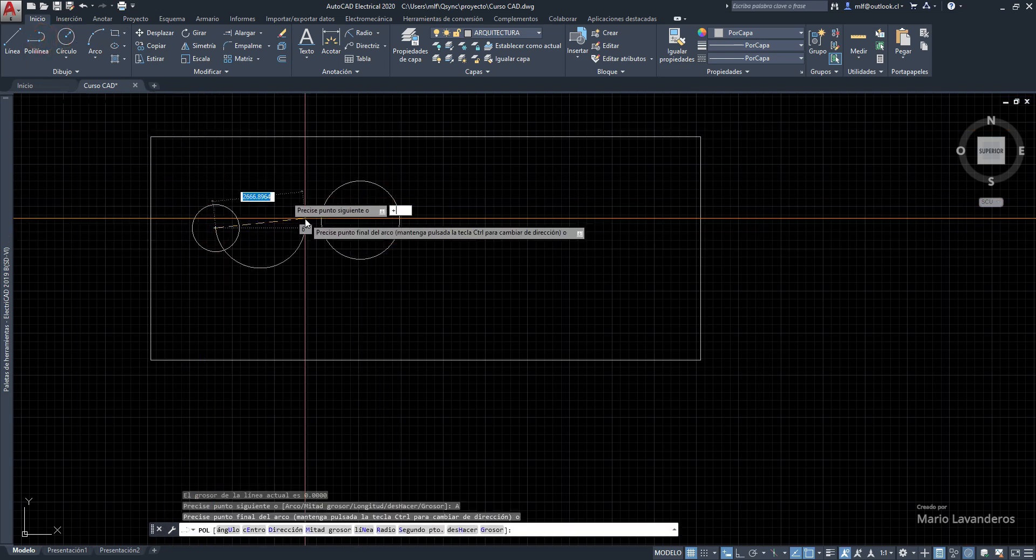
key(Escape)
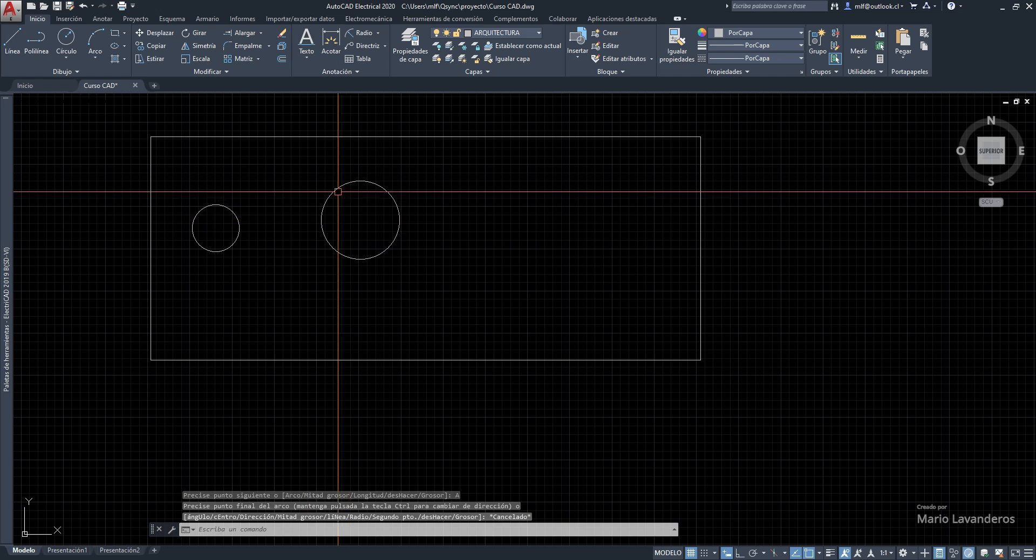
Draw a polyline arc from the small circle's center to the large circle's center, bulging downward.
right_click(280, 172)
click(302, 180)
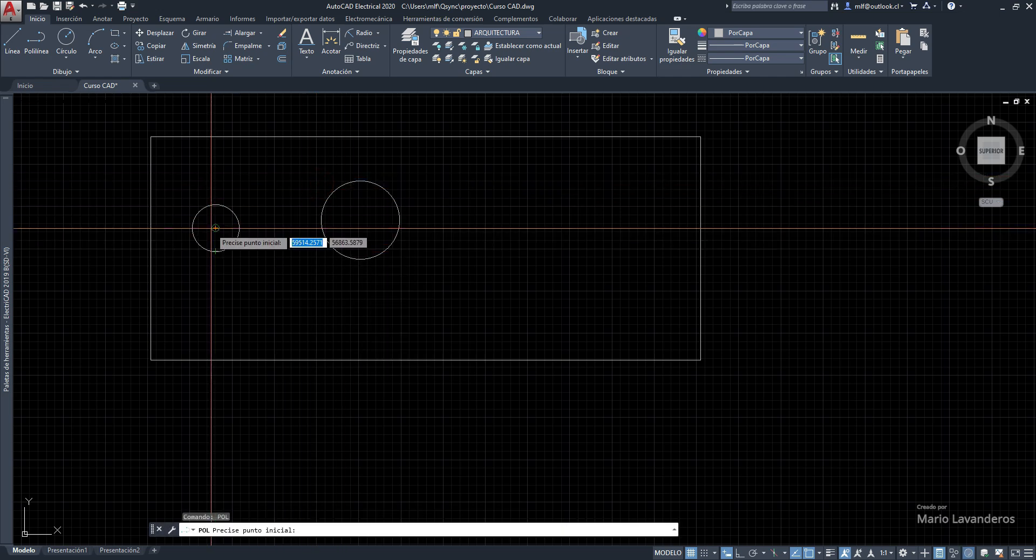
click(215, 228)
text(A)
key(Return)
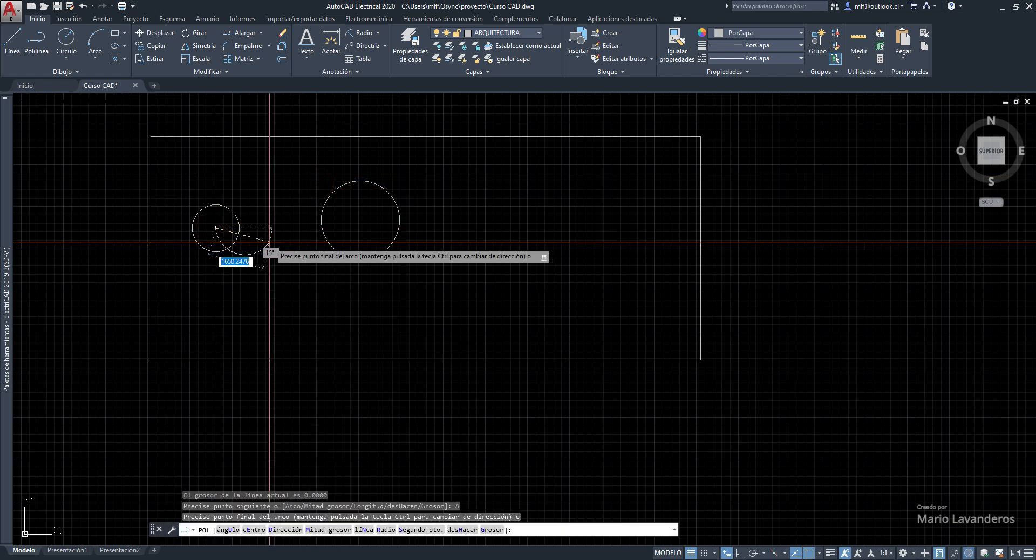
click(360, 220)
right_click(360, 221)
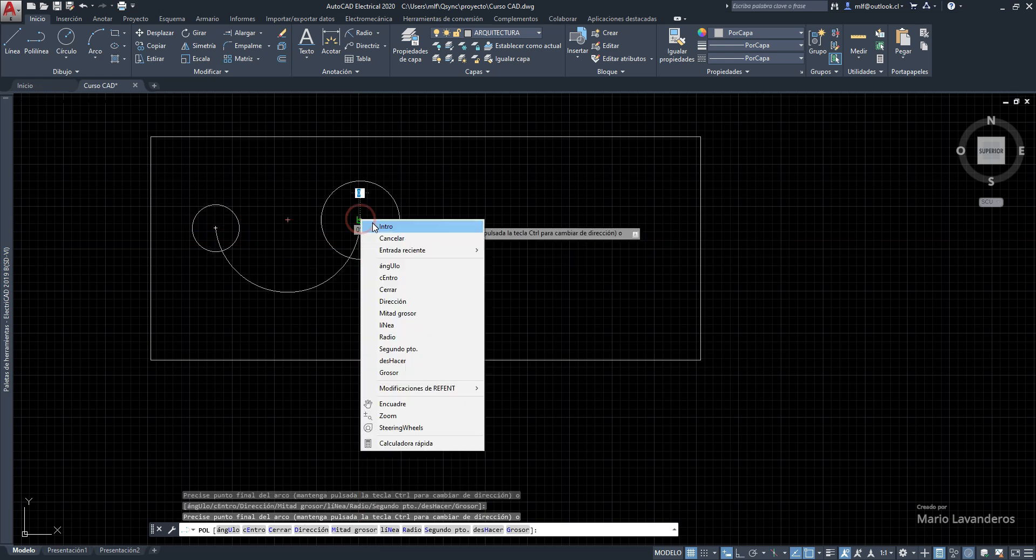
click(370, 223)
Move both circles and the connecting arc to the ELECTRICIDAD layer, and make that layer current.
click(460, 199)
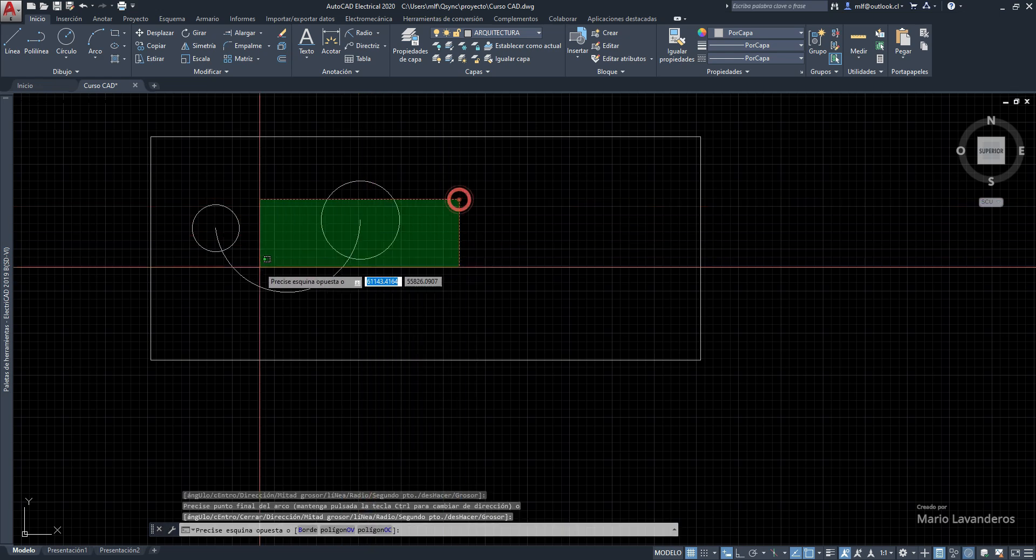
click(203, 289)
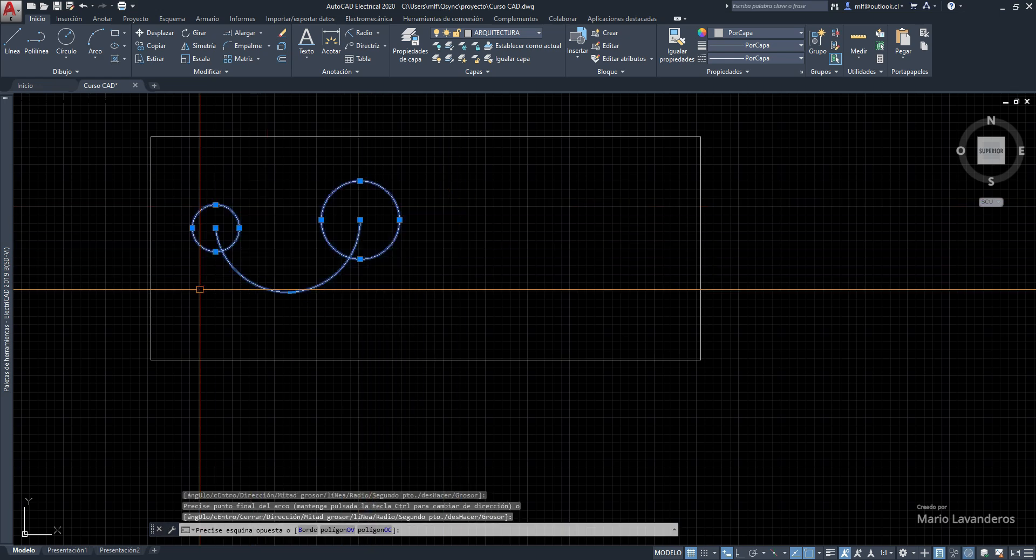
click(507, 33)
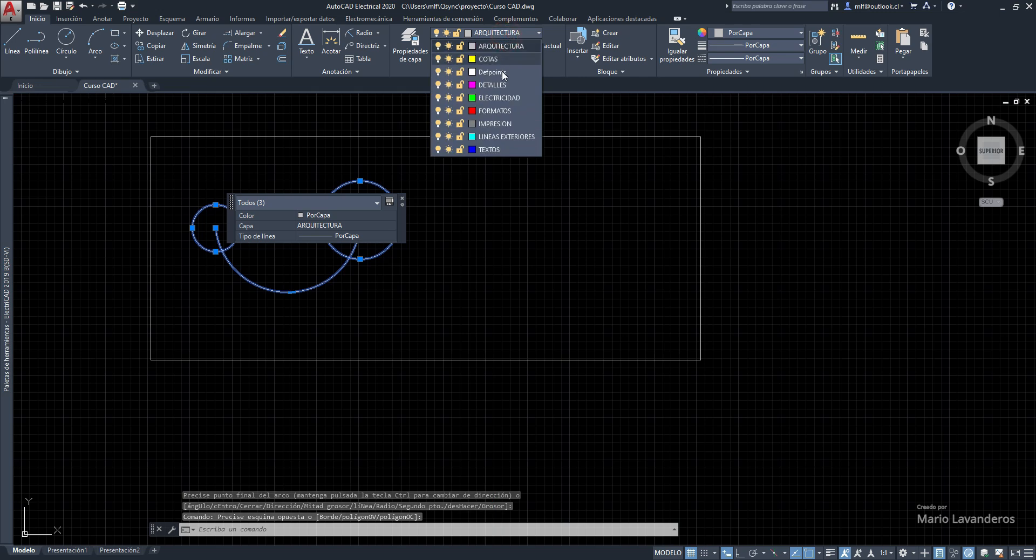
click(500, 99)
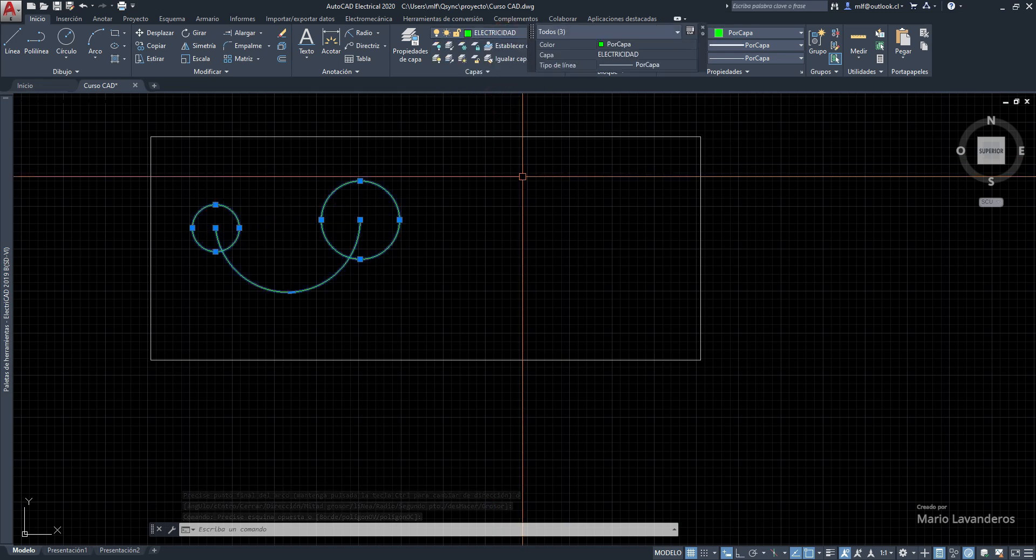
key(Escape)
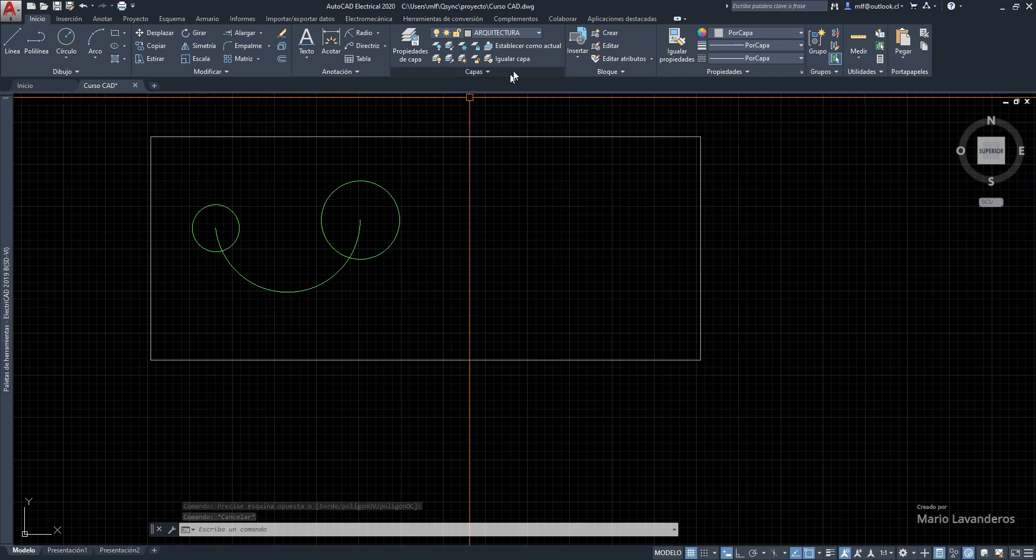
click(537, 33)
click(503, 98)
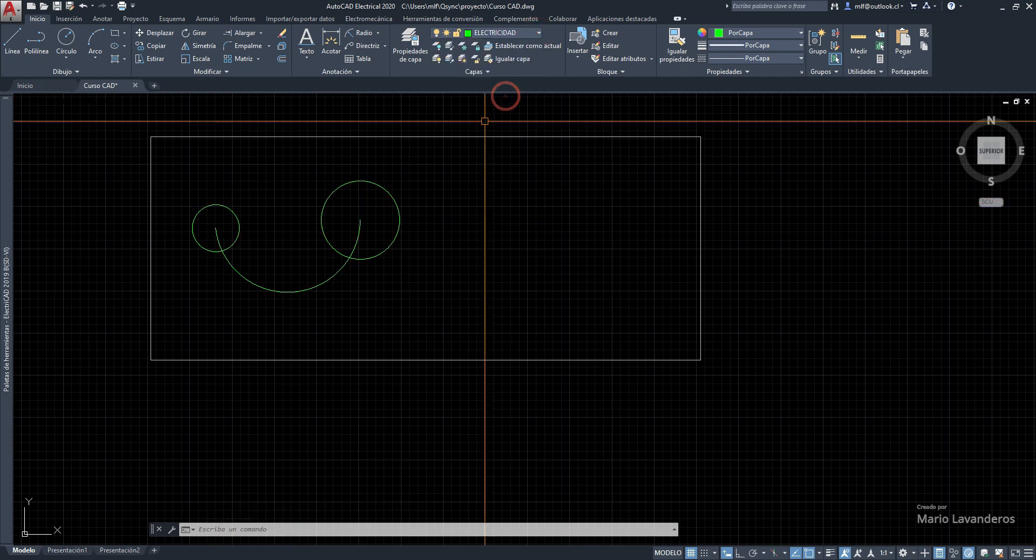
Move the four single-line note texts, from the italic Notas heading through Nota 3, to the TEXTOS layer.
scroll(418, 155, down, 2)
scroll(419, 154, down, 4)
middle_drag(419, 155, 400, 125)
scroll(306, 180, up, 2)
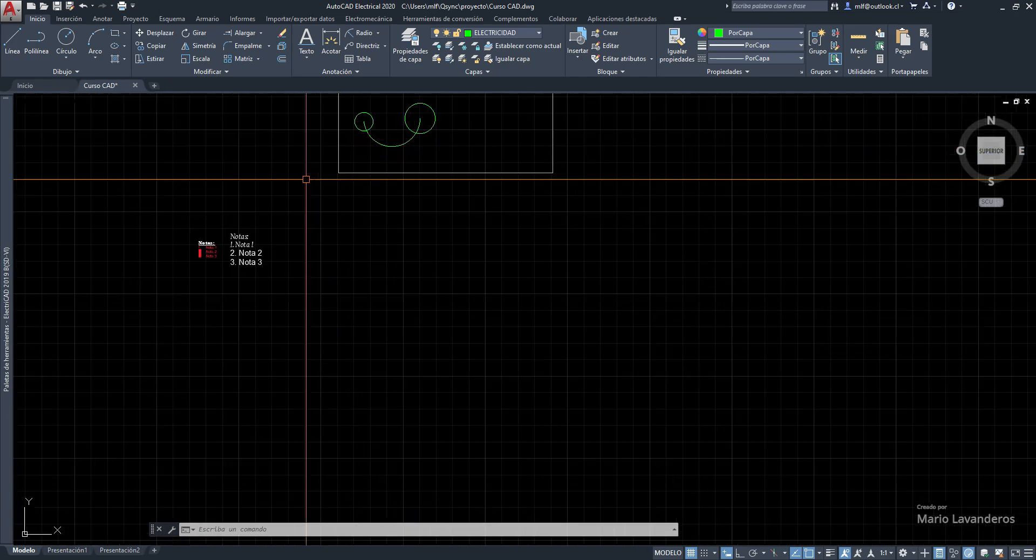
scroll(251, 250, up, 4)
middle_drag(245, 235, 359, 147)
scroll(323, 178, down, 2)
scroll(323, 169, up, 6)
scroll(372, 148, down, 2)
click(418, 138)
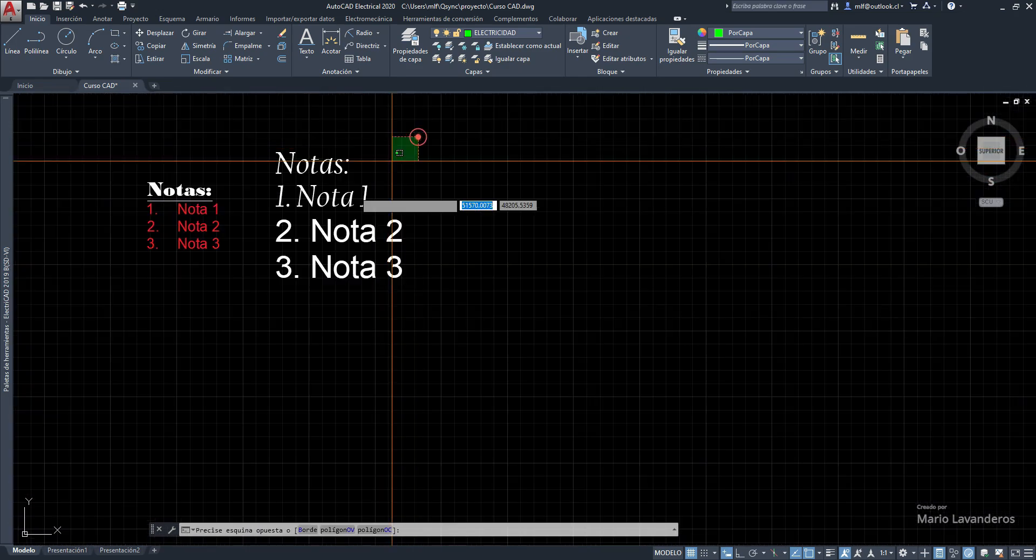
click(307, 296)
click(521, 33)
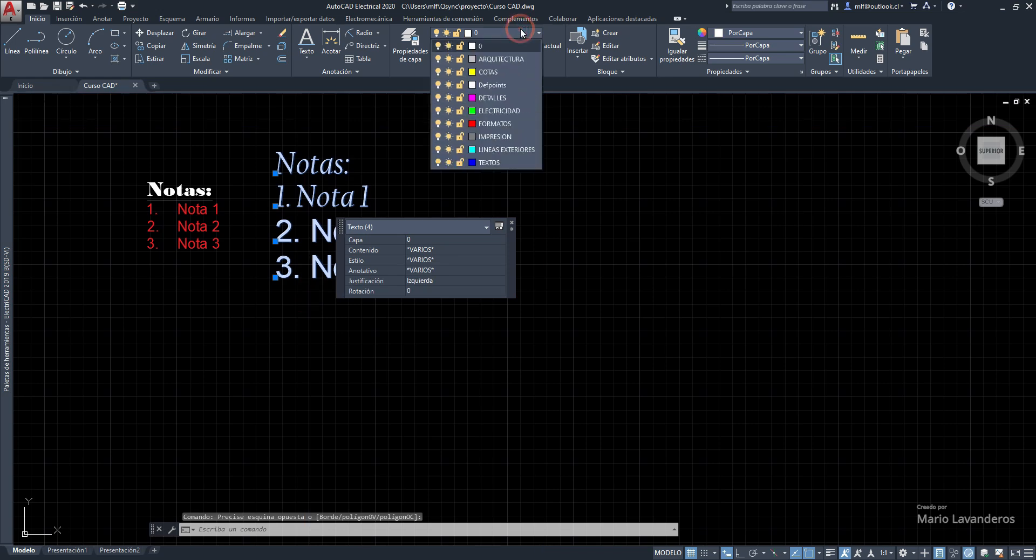
key(Escape)
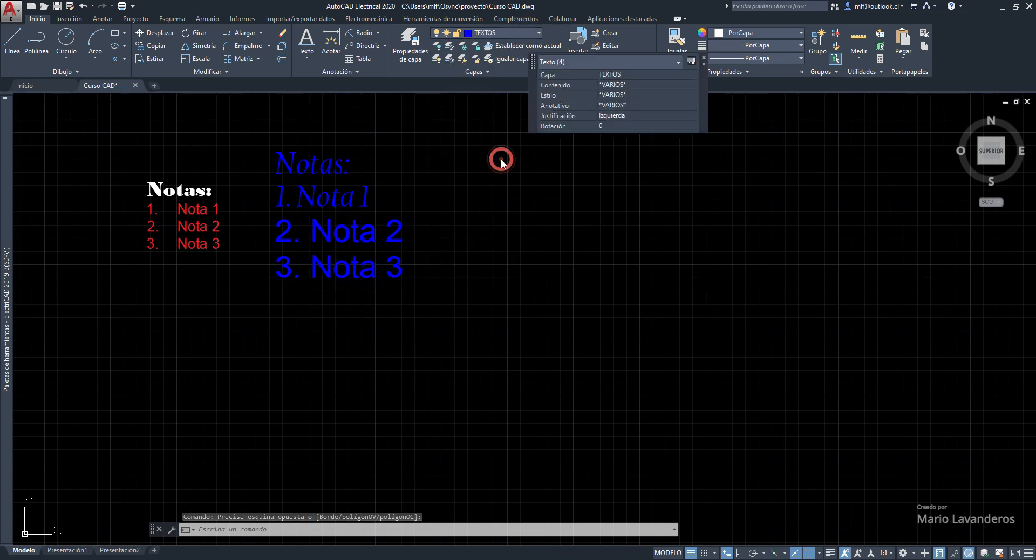
key(Escape)
Open the multiline Notas text in the text editor, check its color options, and close the editor.
double_click(196, 199)
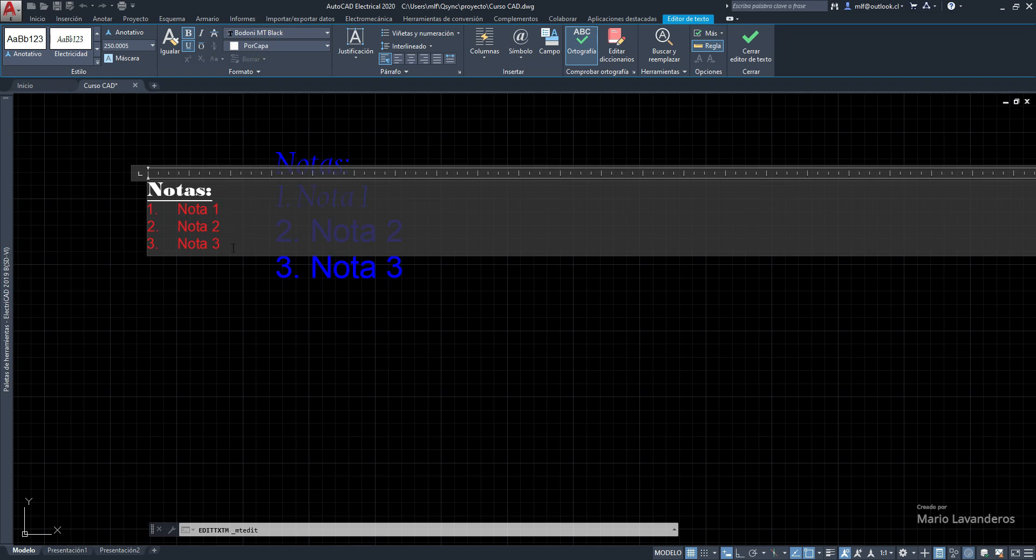
drag(230, 246, 149, 193)
click(286, 45)
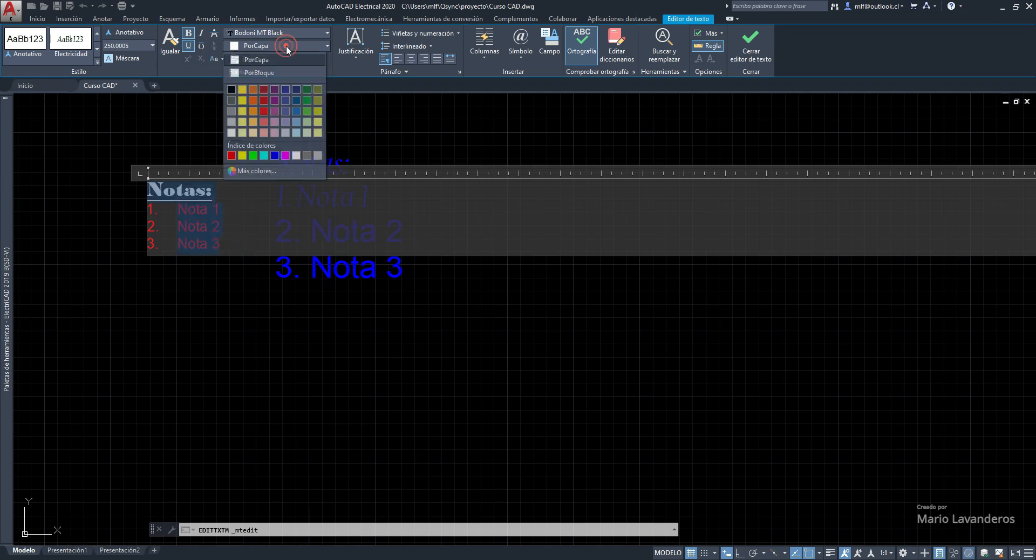
click(286, 45)
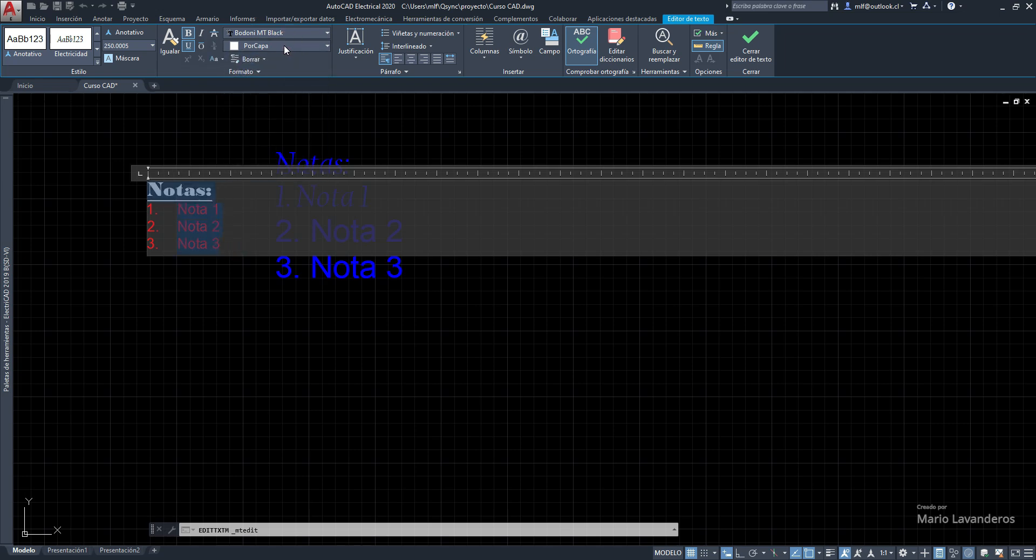
click(221, 115)
Make layer 0 current by matching the layer of the multiline Notas text.
click(211, 165)
click(143, 293)
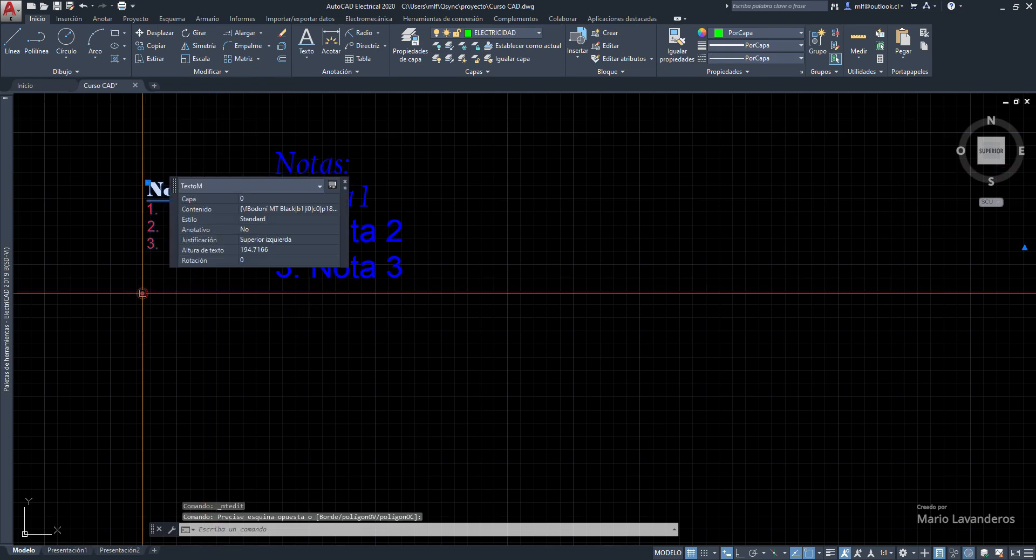
click(491, 45)
Move the multiline Notas text to the TEXTOS layer and clear the selection.
click(212, 159)
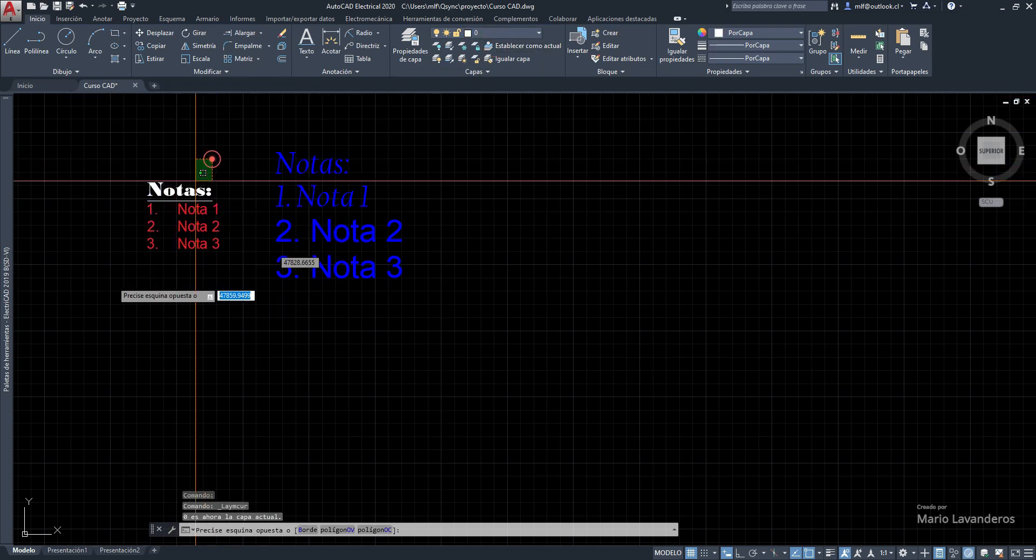
click(108, 287)
click(499, 32)
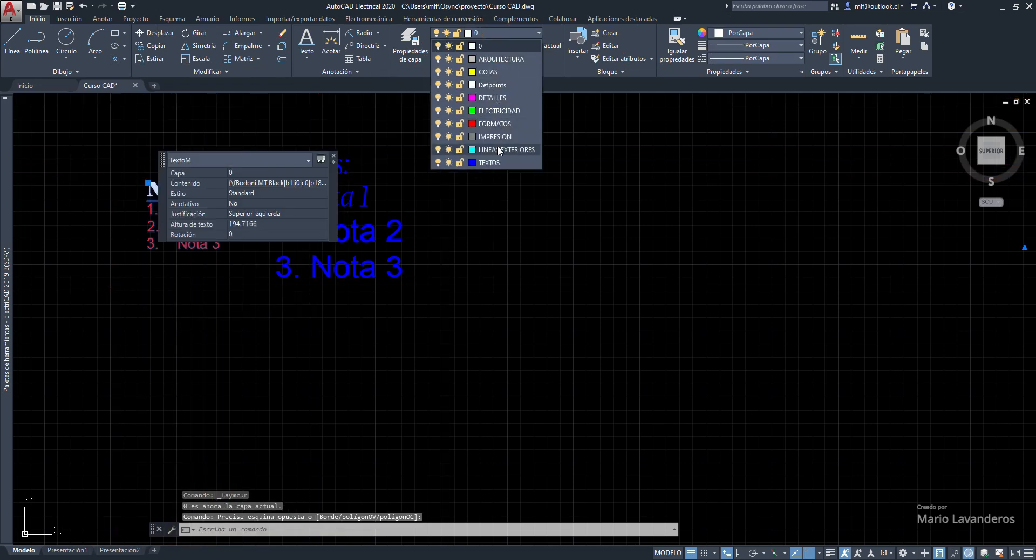
click(489, 162)
key(Escape)
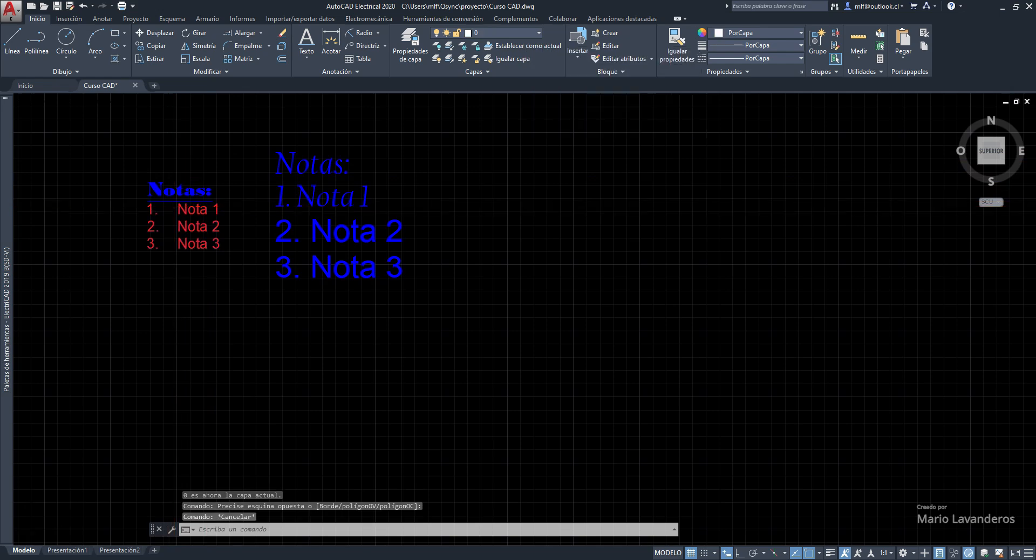
Edit the multiline Notas text and try the PorBloque and PorCapa colors on its three numbered notes.
scroll(189, 211, up, 4)
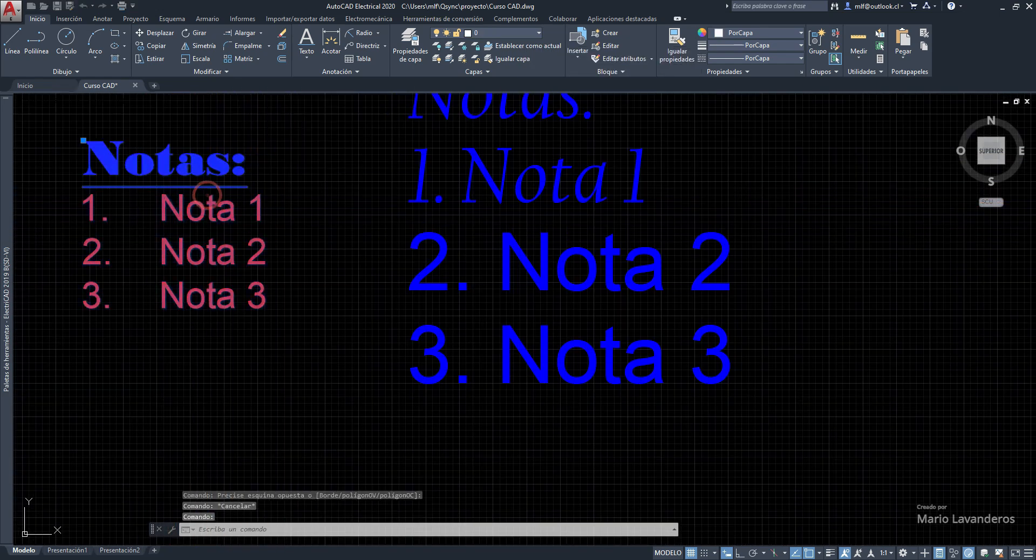
double_click(207, 194)
drag(214, 287, 94, 212)
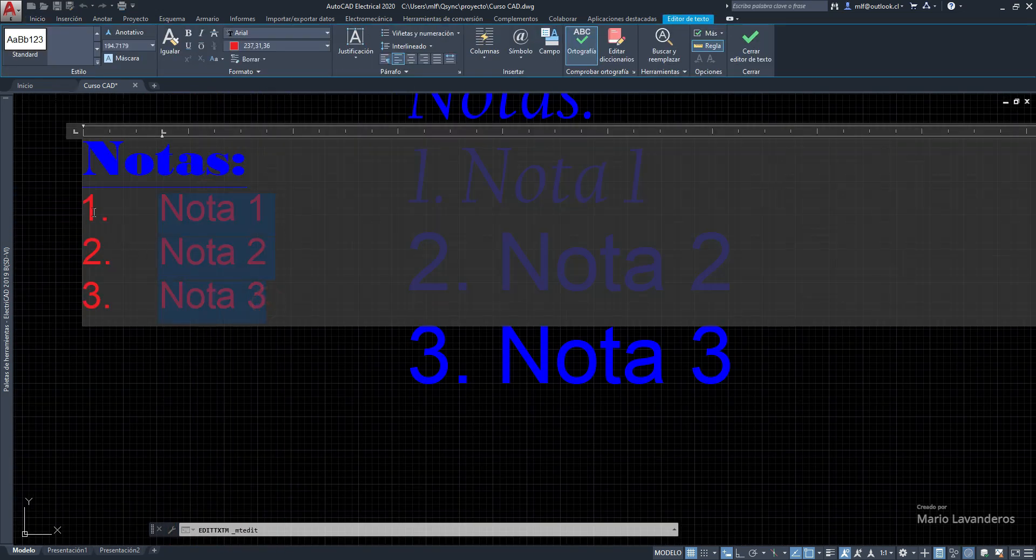
click(295, 47)
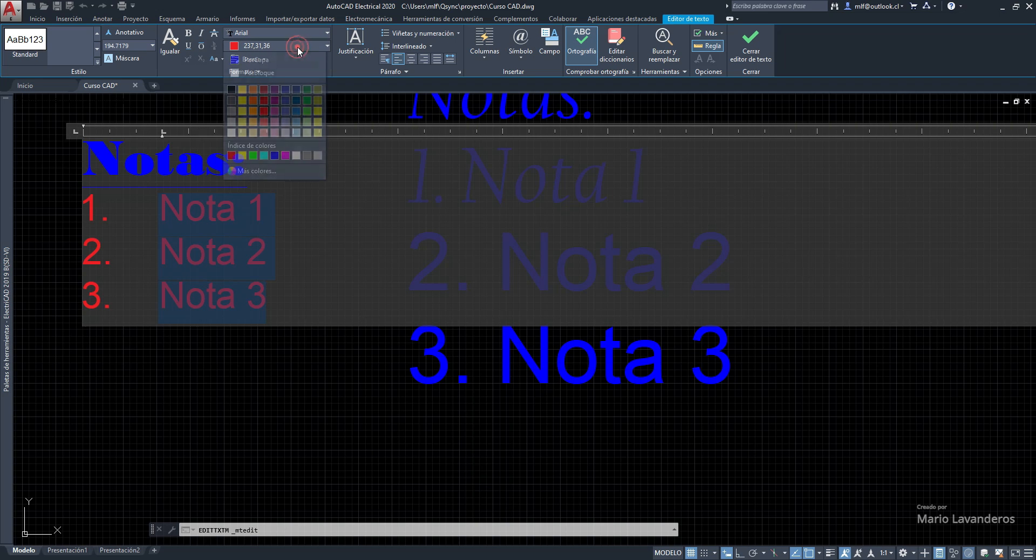
click(266, 72)
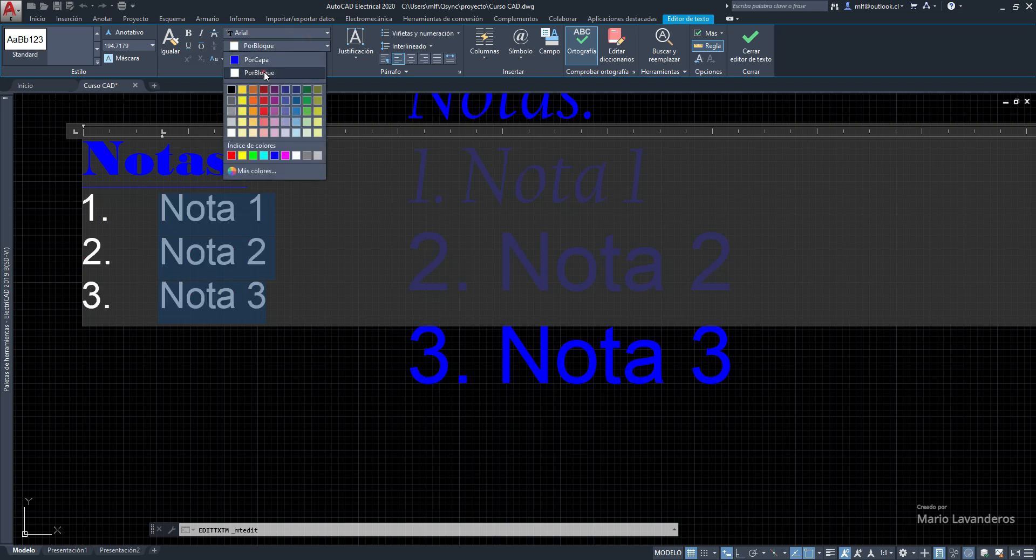
click(278, 45)
click(273, 59)
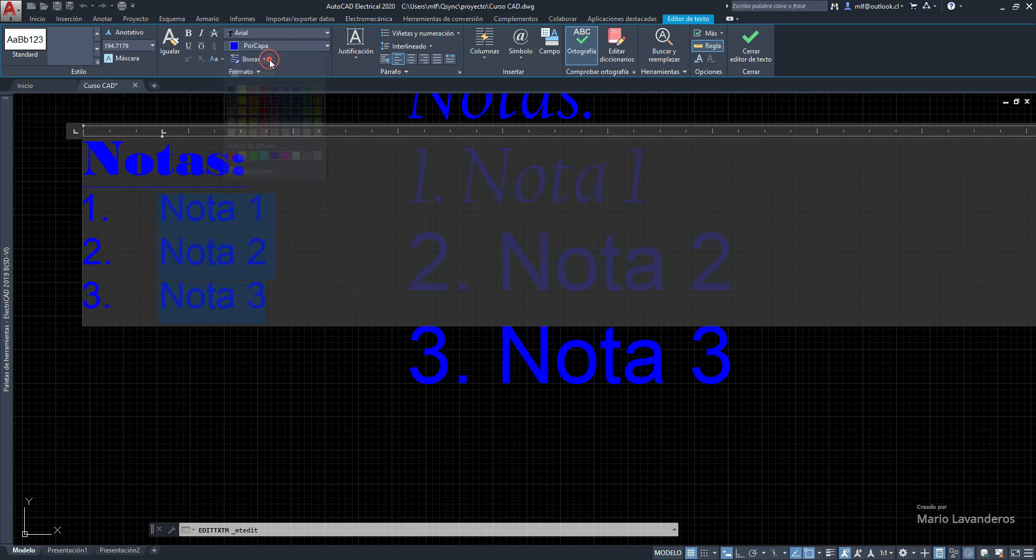
Color the three selected numbered notes red and close the text editor.
click(298, 47)
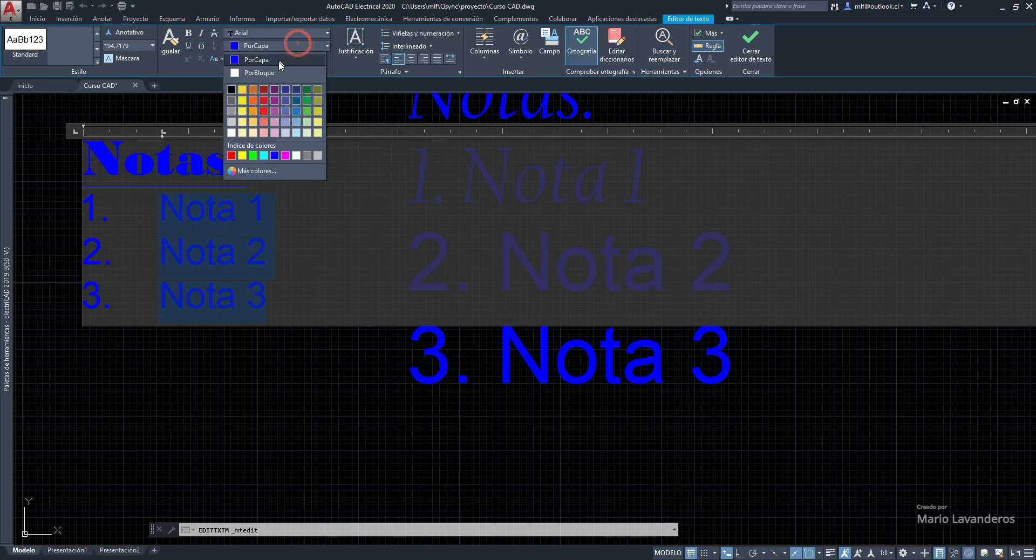
click(264, 110)
click(313, 104)
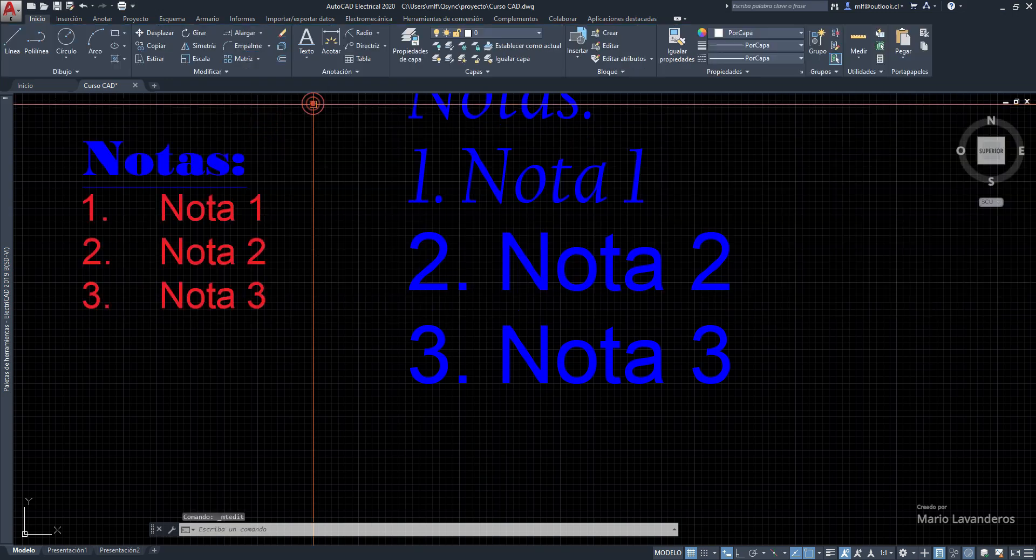
key(Escape)
Erase all the drawing's objects, including the rectangle, circles, connecting arc and both sets of notes.
scroll(313, 103, down, 8)
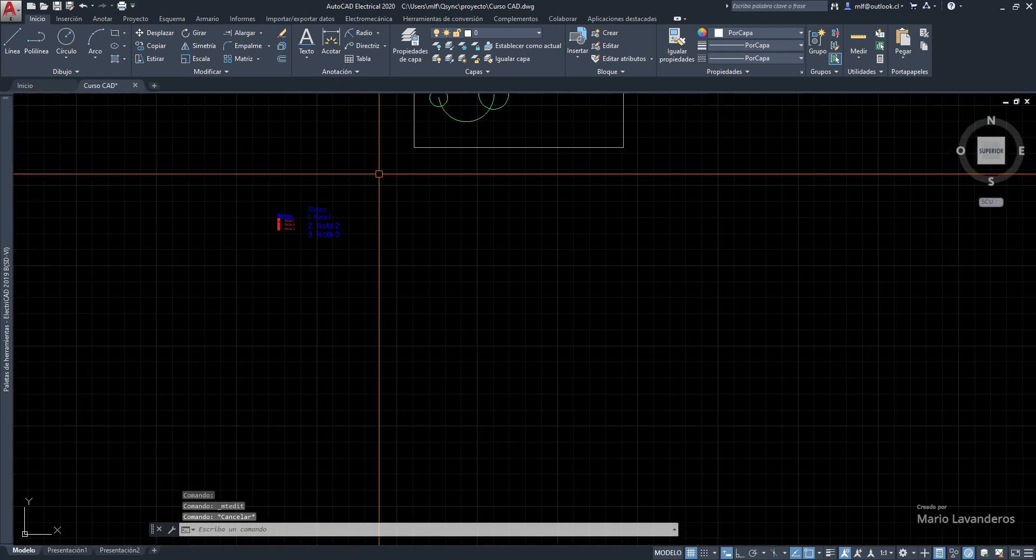
scroll(336, 208, down, 4)
scroll(416, 181, up, 2)
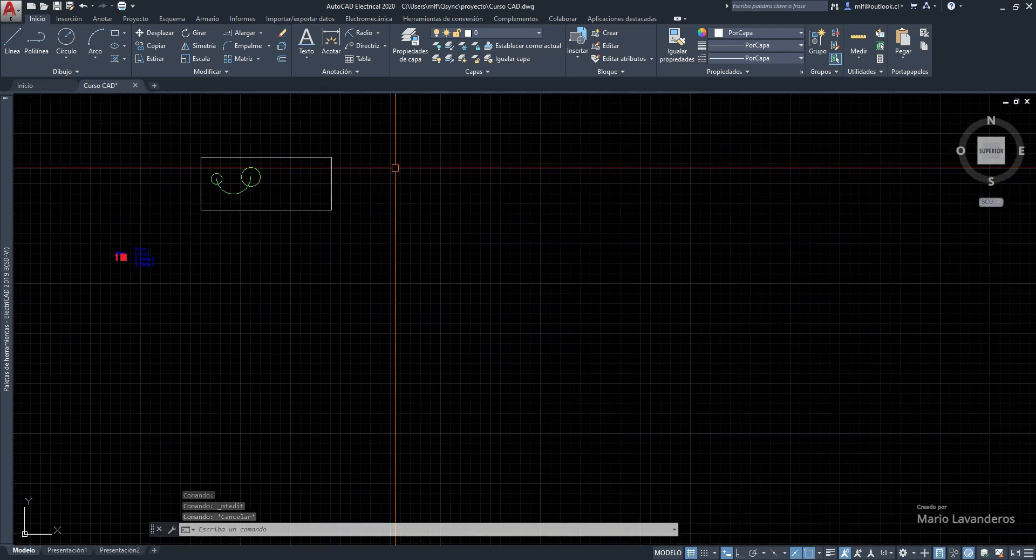
middle_drag(410, 167, 506, 157)
click(470, 135)
click(173, 271)
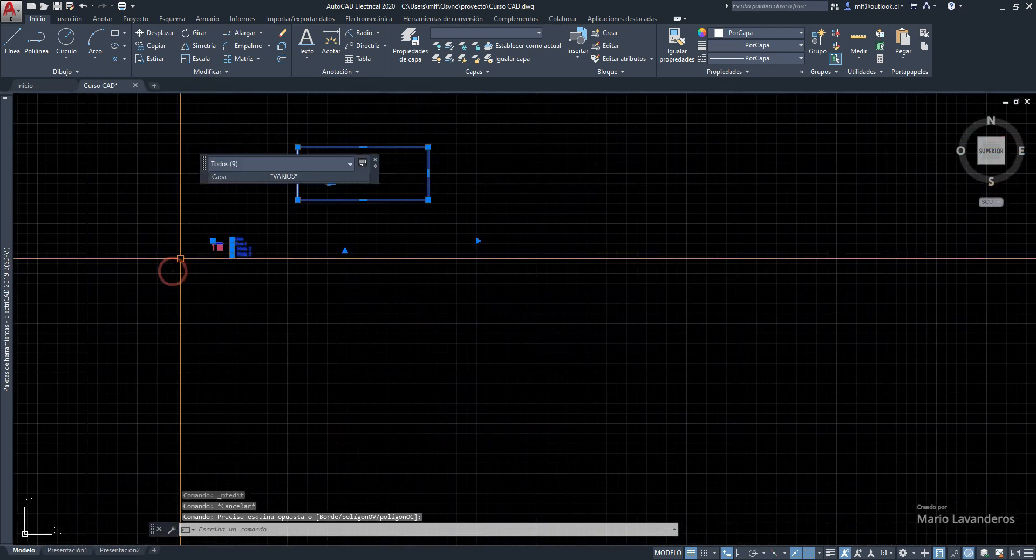
key(Delete)
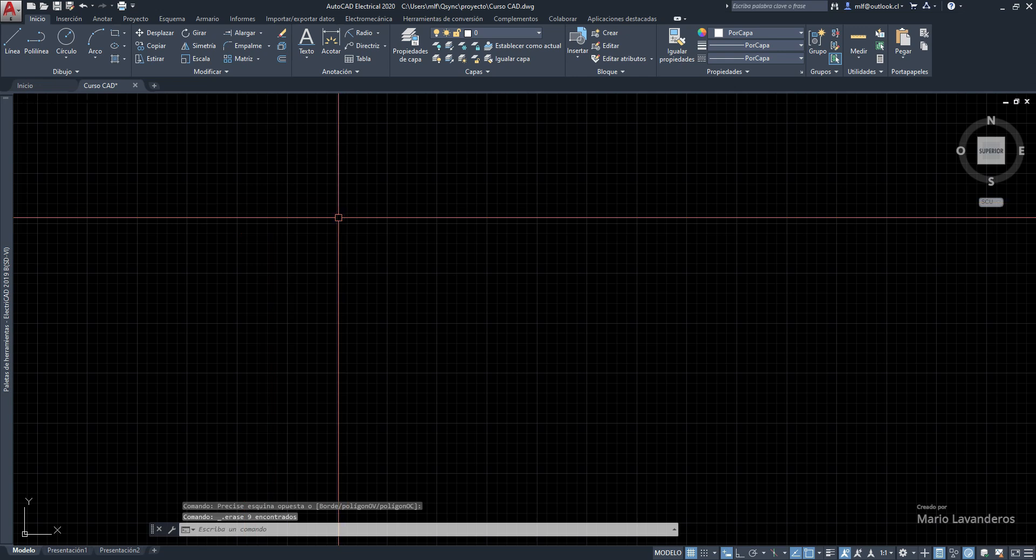